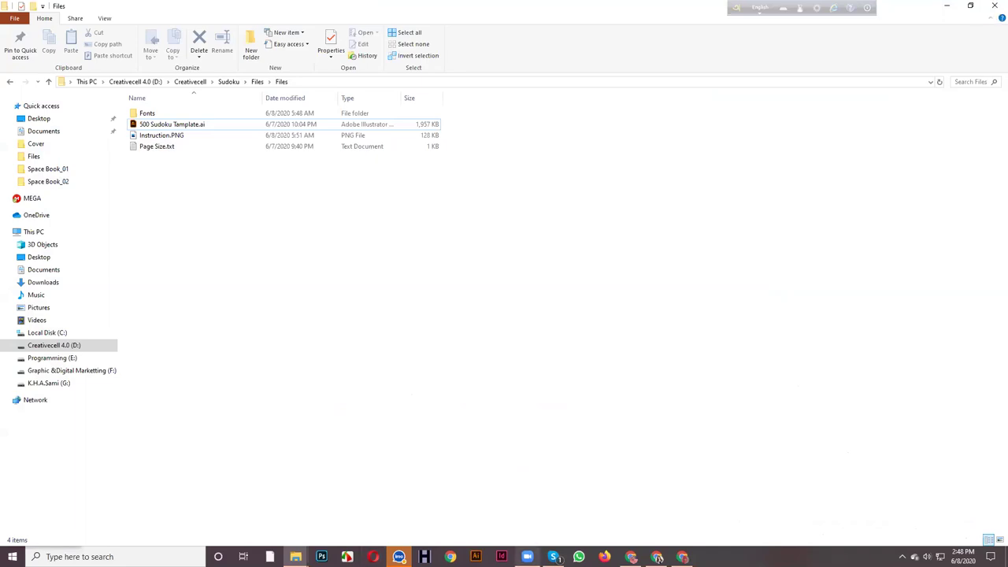
# Close the Files and Submission File folder windows to leave just the desktop.
pyautogui.moveTo(527, 557)
pyautogui.click(993, 5)
pyautogui.click(993, 5)
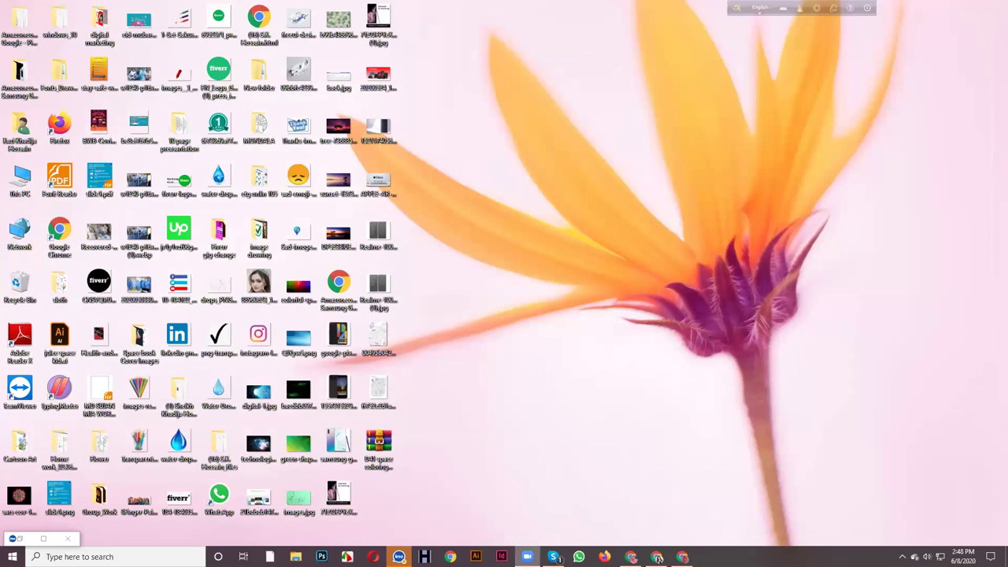
pyautogui.moveTo(527, 556)
pyautogui.moveTo(631, 557)
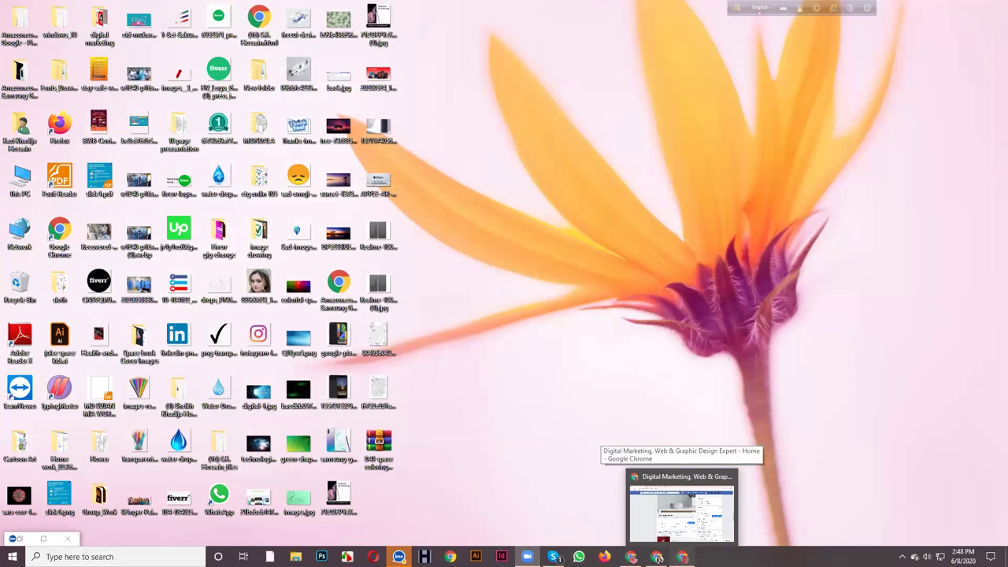
# In a new Chrome tab, search Google for 'facebook ad manager' and open the Ads Manager result.
pyautogui.click(682, 543)
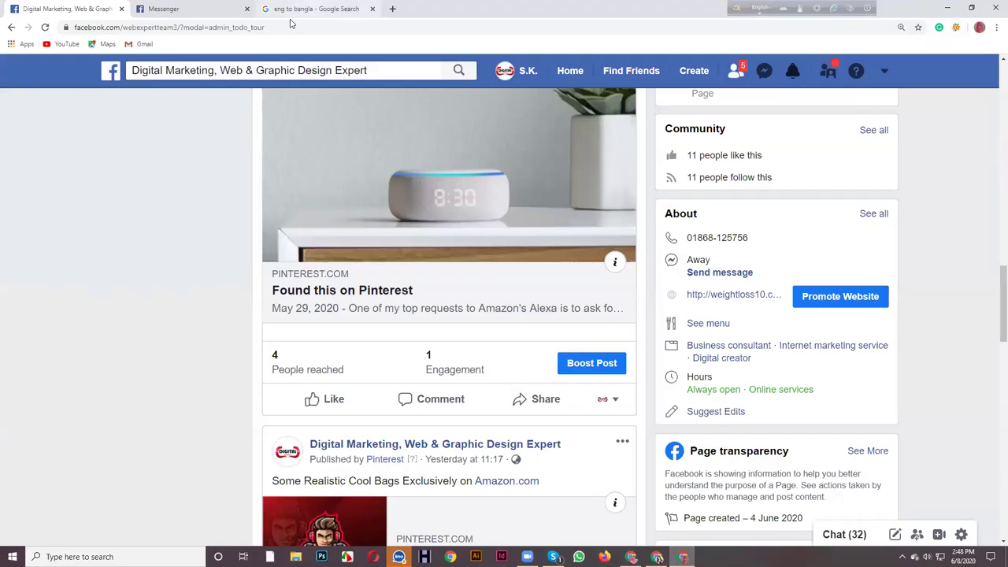
pyautogui.click(393, 10)
pyautogui.click(441, 218)
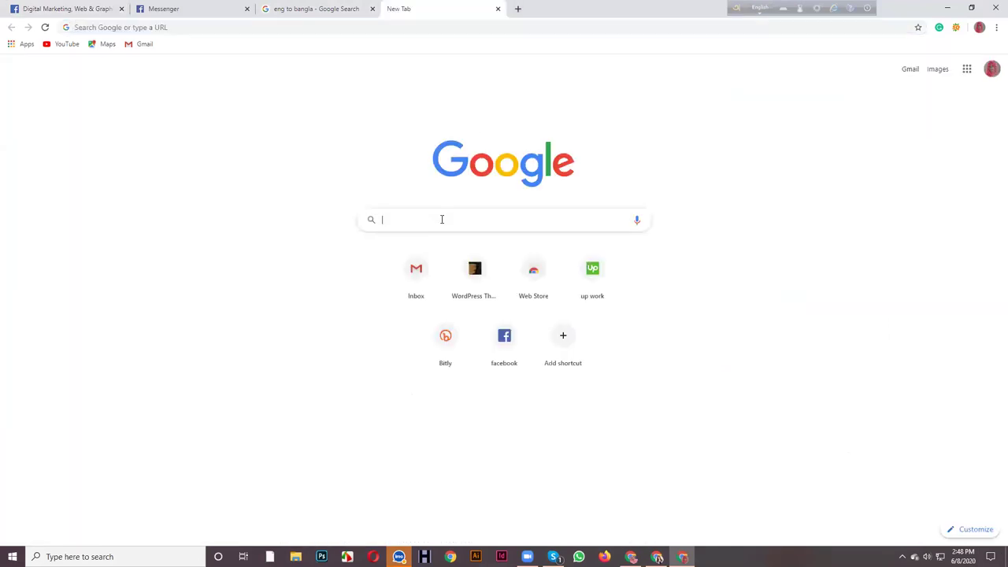
pyautogui.write('f')
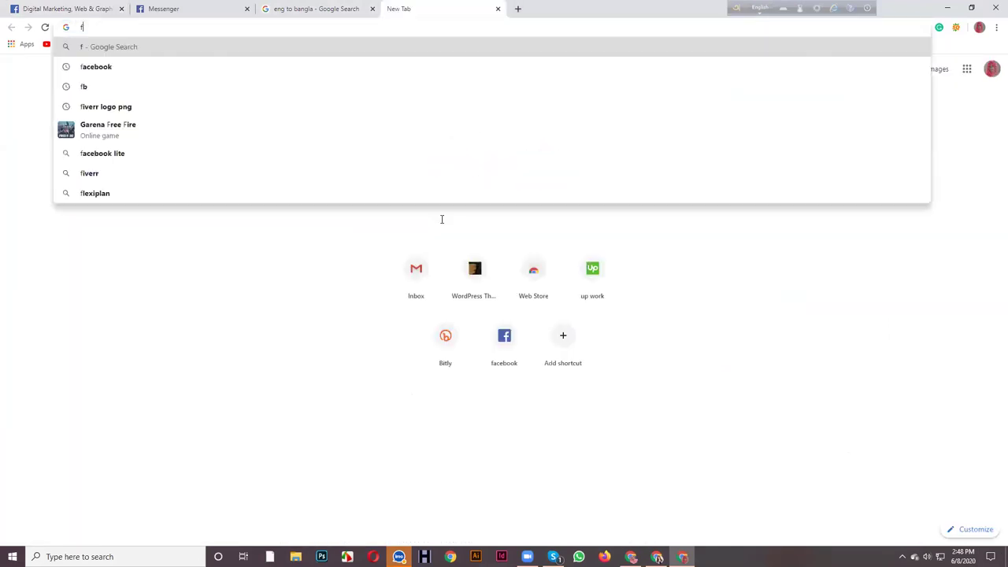
pyautogui.write('acebook')
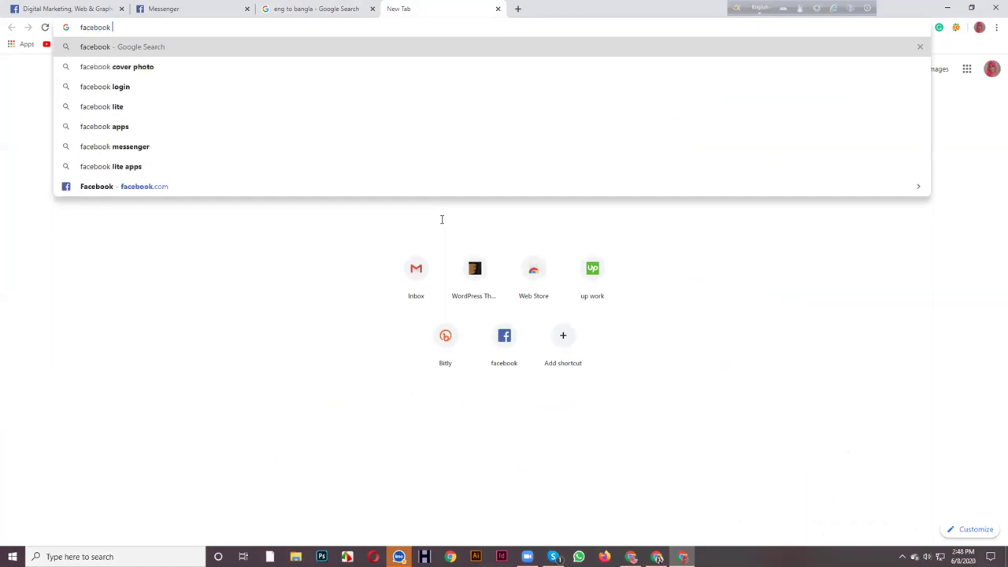
pyautogui.write(' ad')
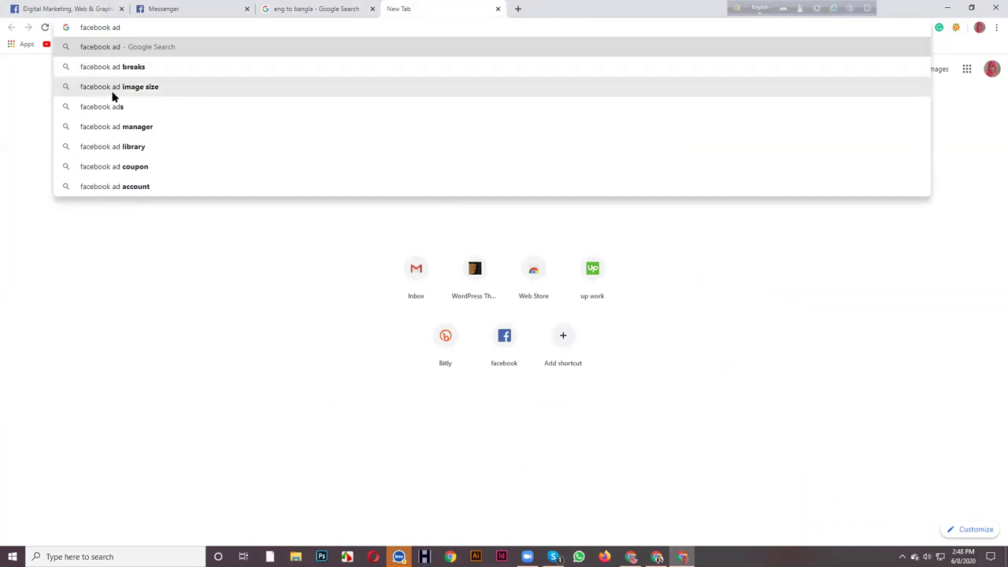
pyautogui.click(125, 128)
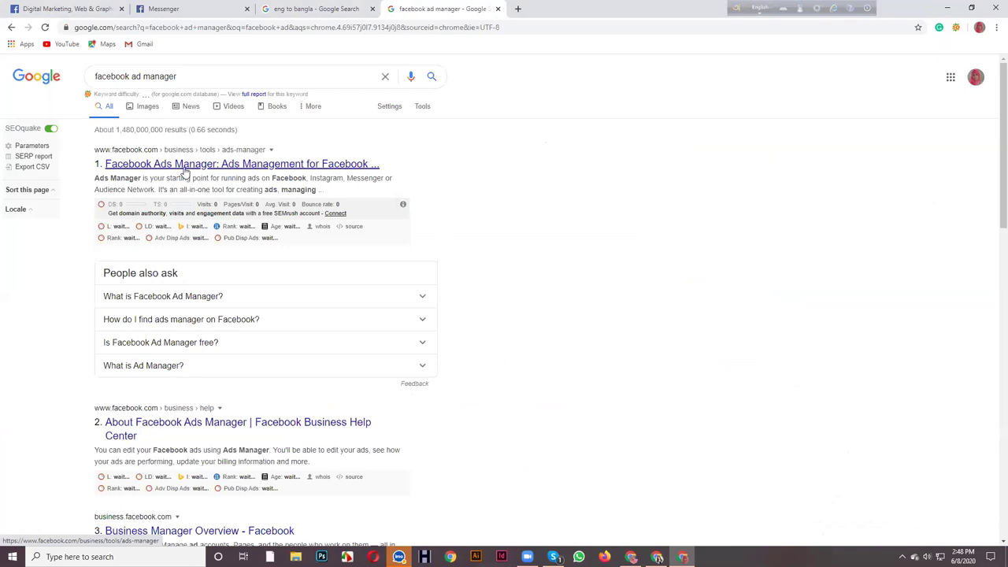
pyautogui.click(167, 165)
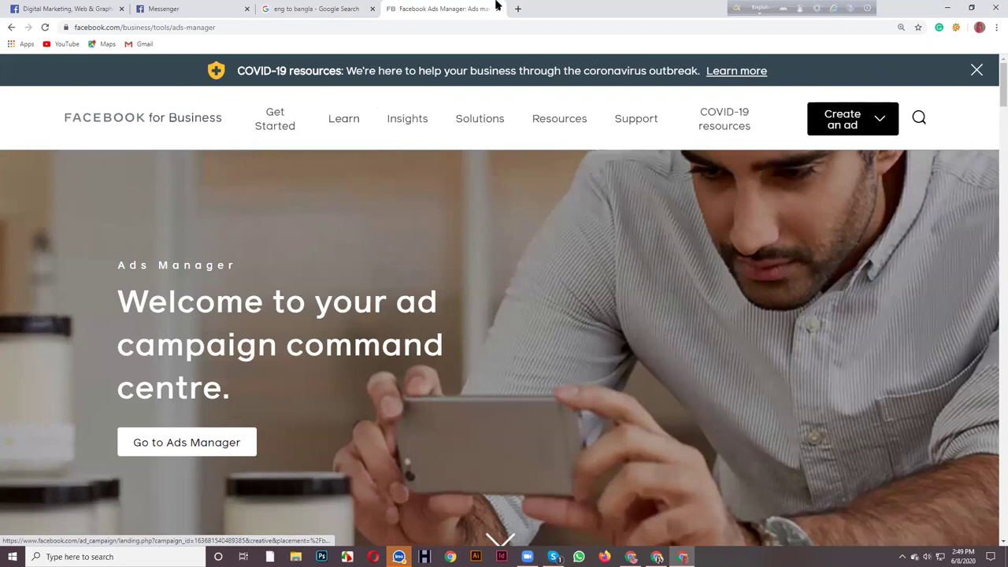
# Close that tab and redo the 'facebook ad manager' search in the other browser window, opening Ads Manager.
pyautogui.hotkey('ctrl', 'w')
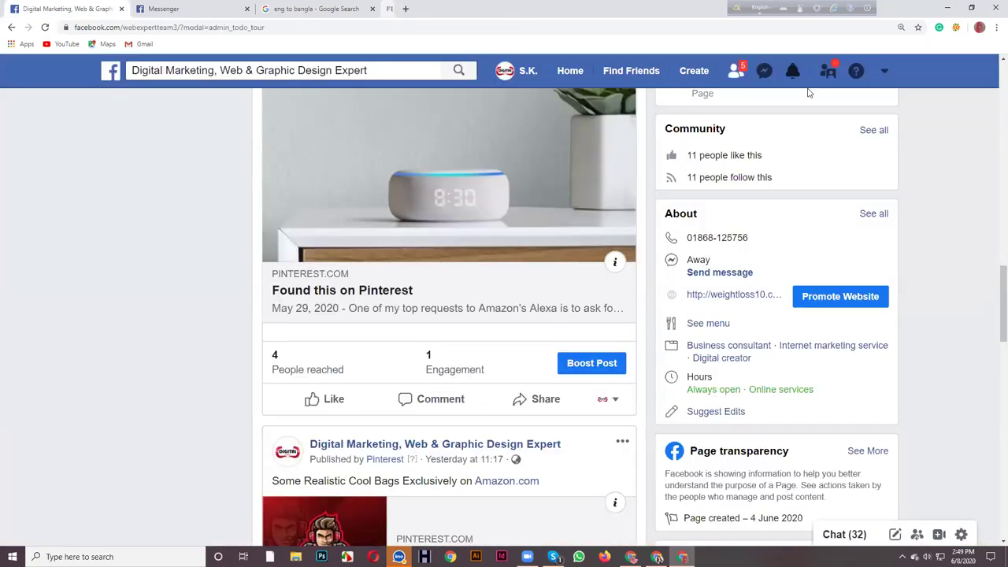
pyautogui.hotkey('alt', 'Tab')
pyautogui.hotkey('ctrl', 't')
pyautogui.click(400, 223)
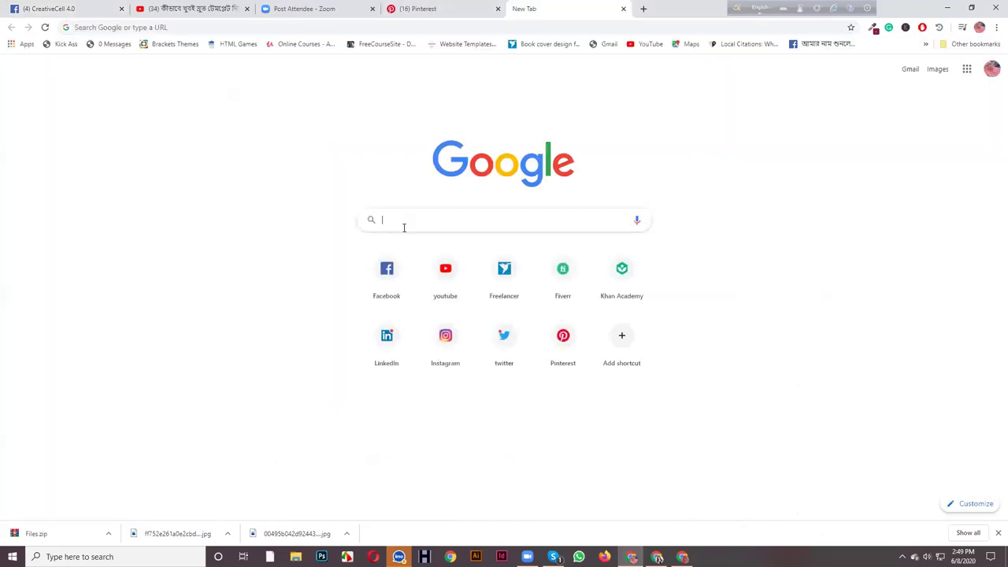
pyautogui.write('fa')
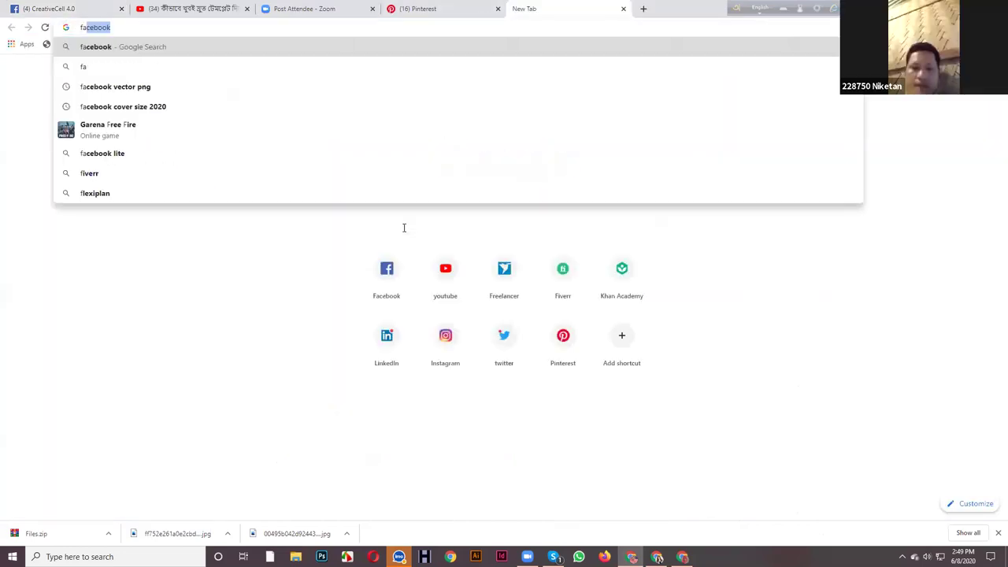
pyautogui.write('cebo')
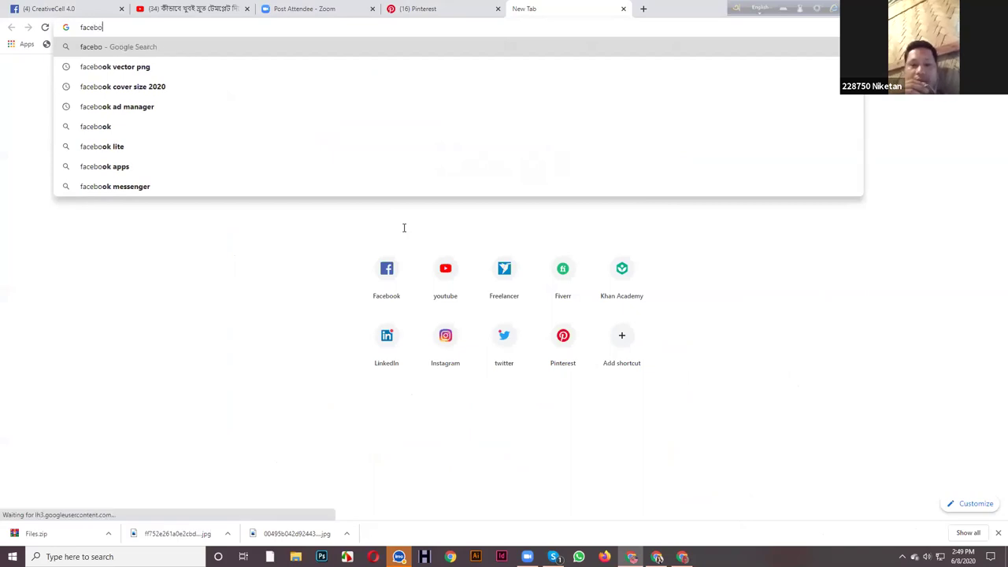
pyautogui.write('ok ad')
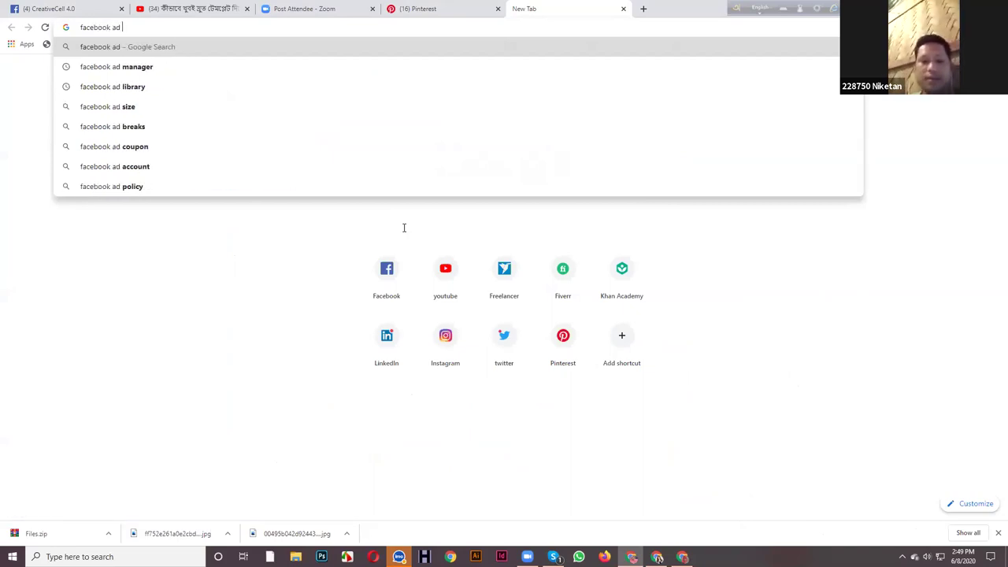
pyautogui.click(141, 69)
pyautogui.click(231, 149)
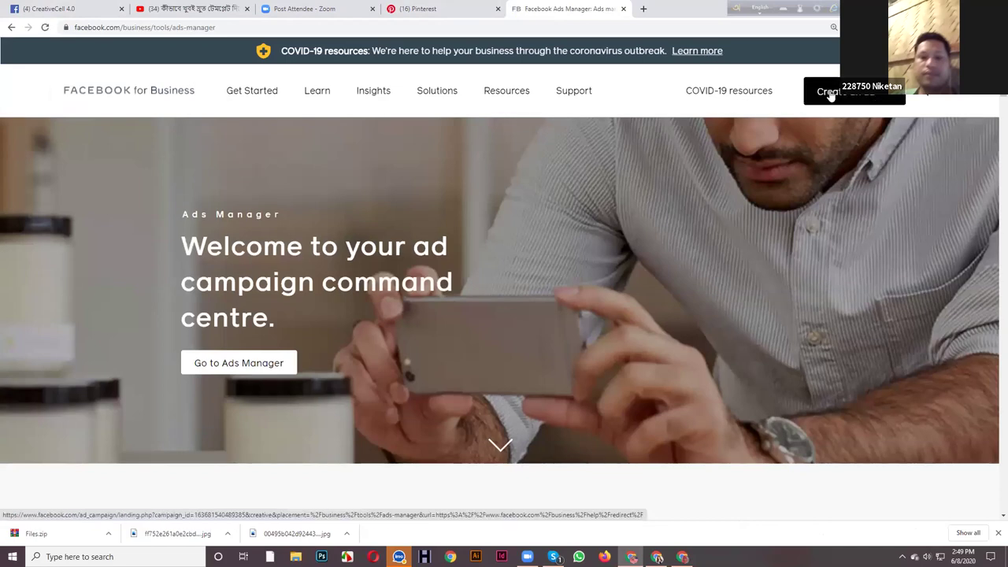
# Start creating an ad and scroll through the Create Ad goal options.
pyautogui.click(829, 94)
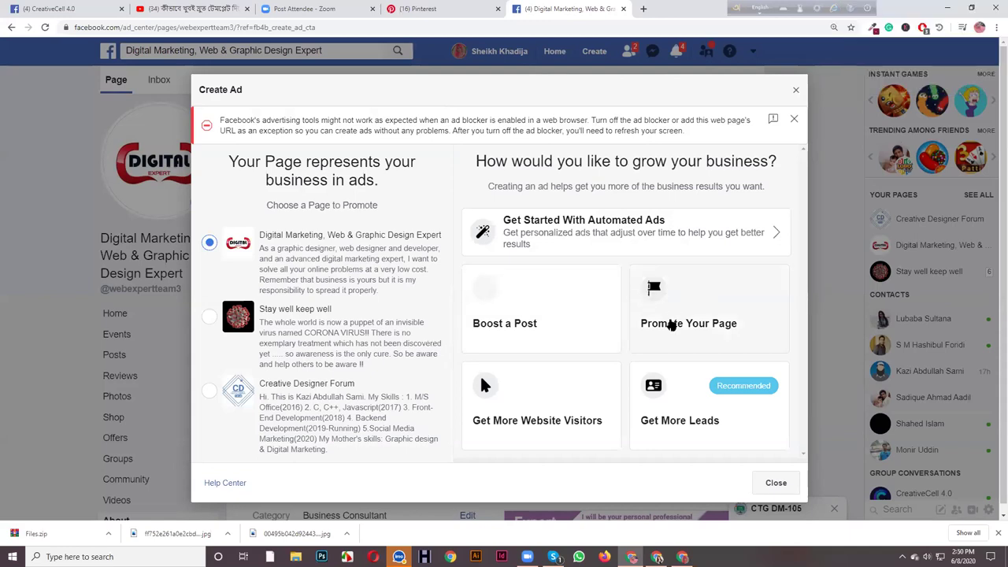
pyautogui.scroll(-1, 673, 325)
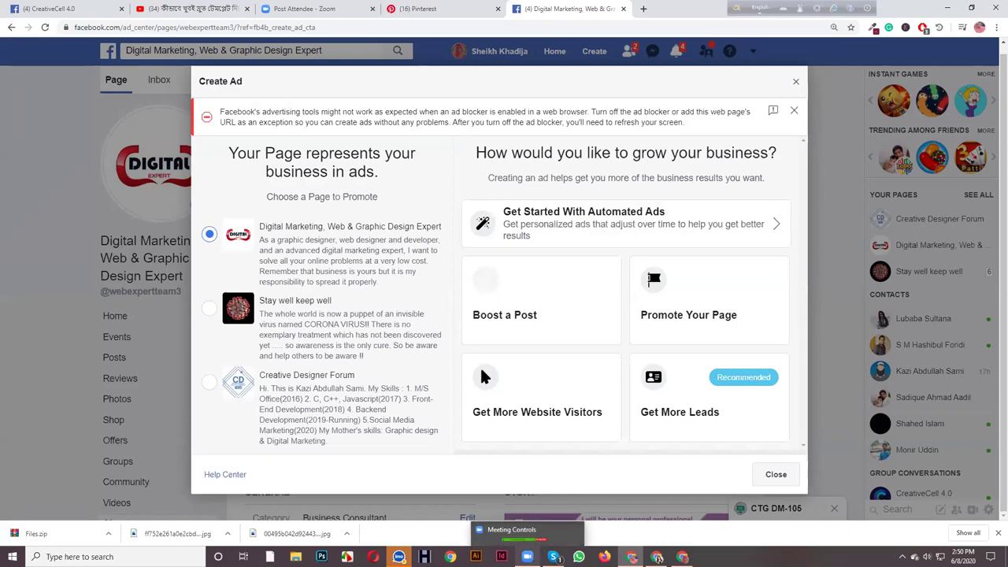
pyautogui.moveTo(535, 535)
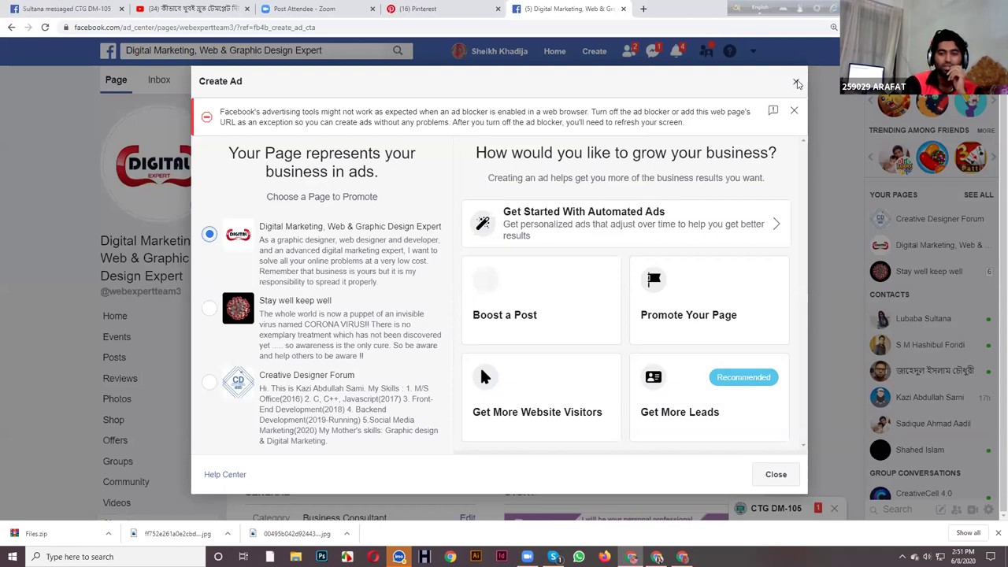
# Close the Create Ad options and choose Create > Ad from the top bar.
pyautogui.click(798, 83)
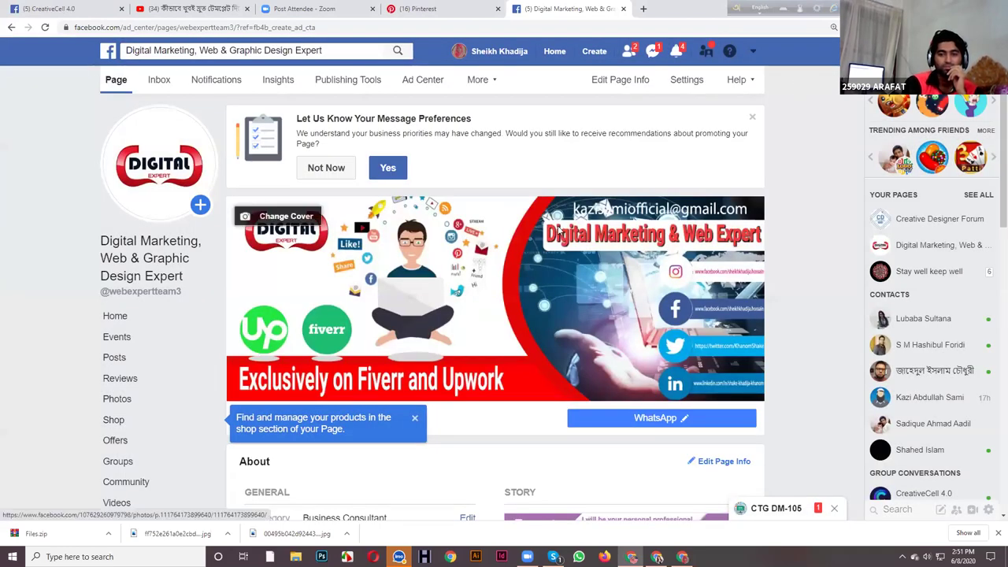
pyautogui.click(592, 51)
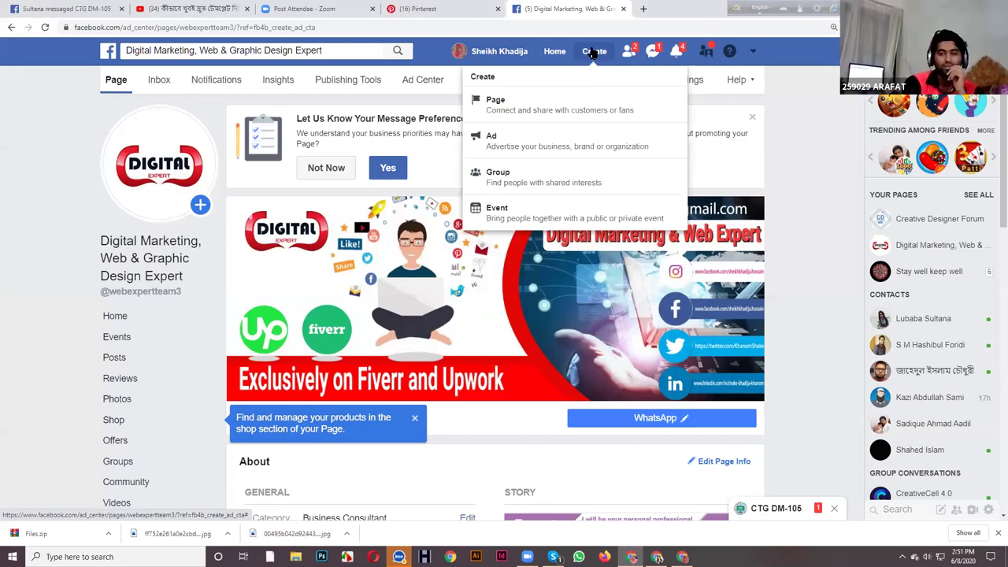
pyautogui.click(569, 142)
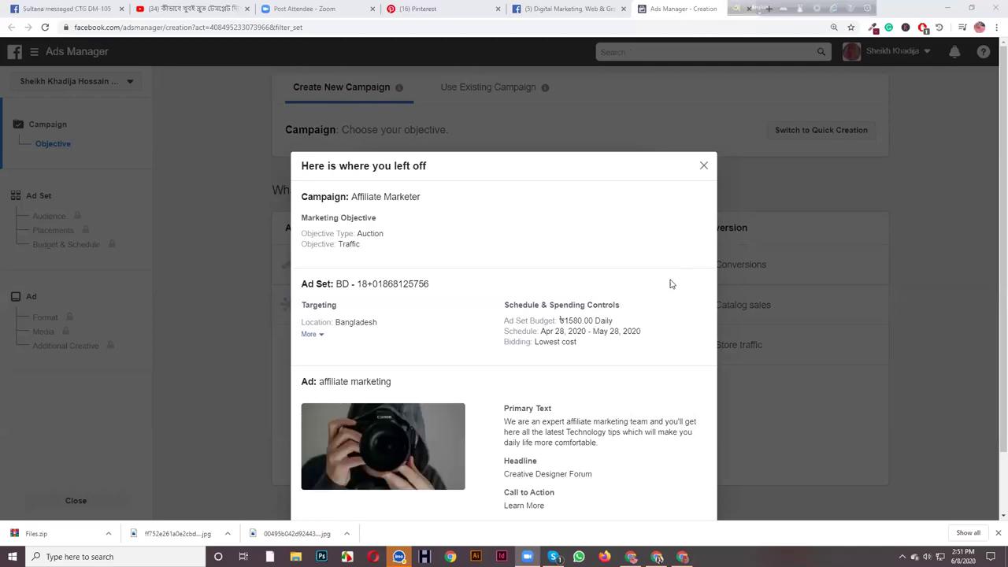
# Dismiss the 'Here is where you left off' summary and the ad-blocker warning.
pyautogui.click(703, 168)
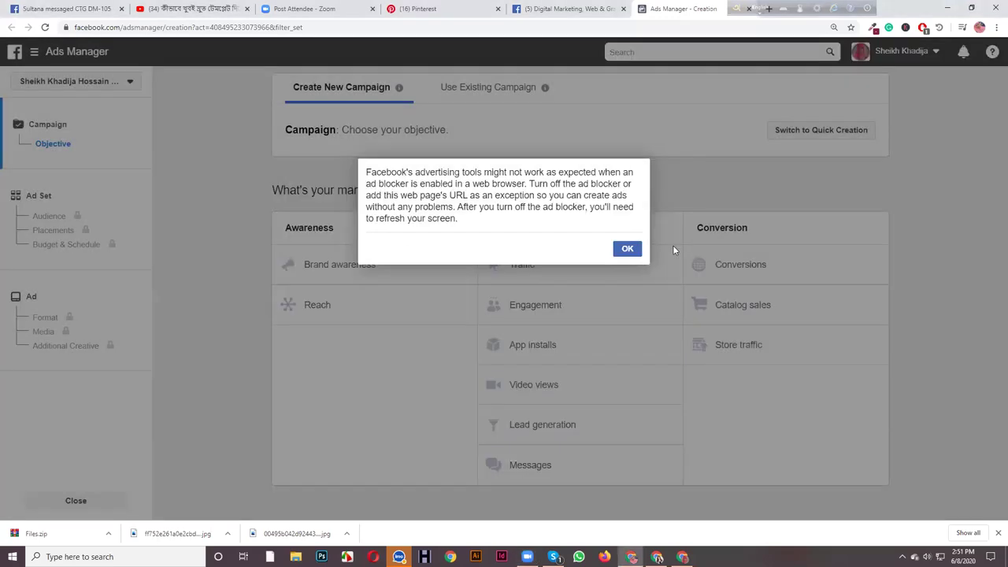
pyautogui.click(628, 249)
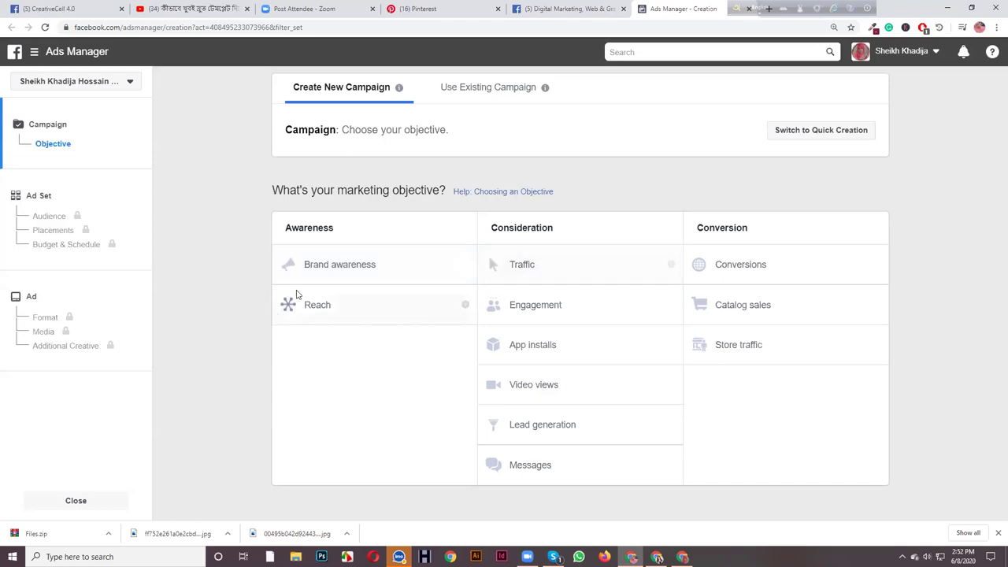
# Choose Brand awareness under Awareness as the campaign objective.
pyautogui.click(349, 271)
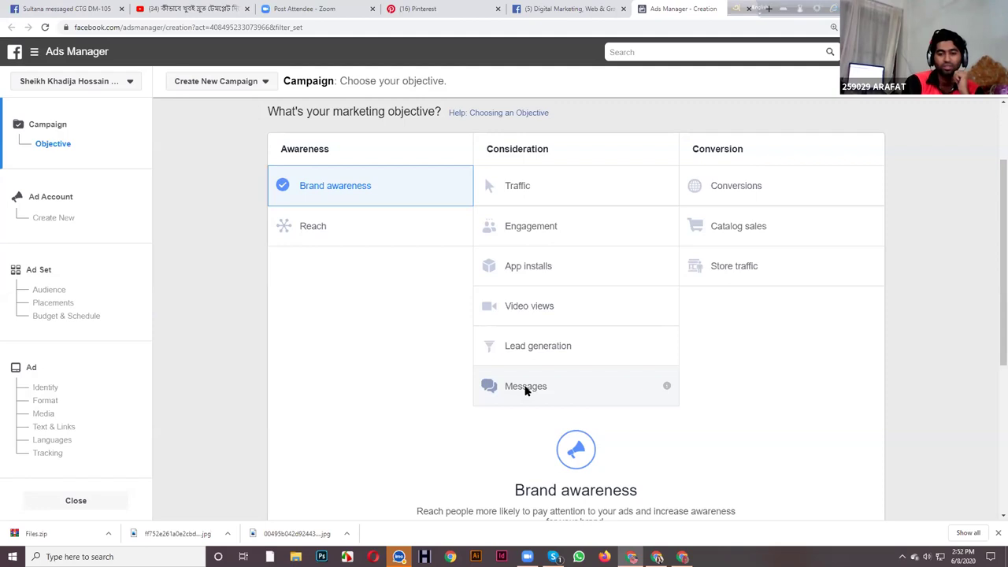
# Pick Messages under Consideration and review the Campaign Budget Optimization setting.
pyautogui.click(526, 387)
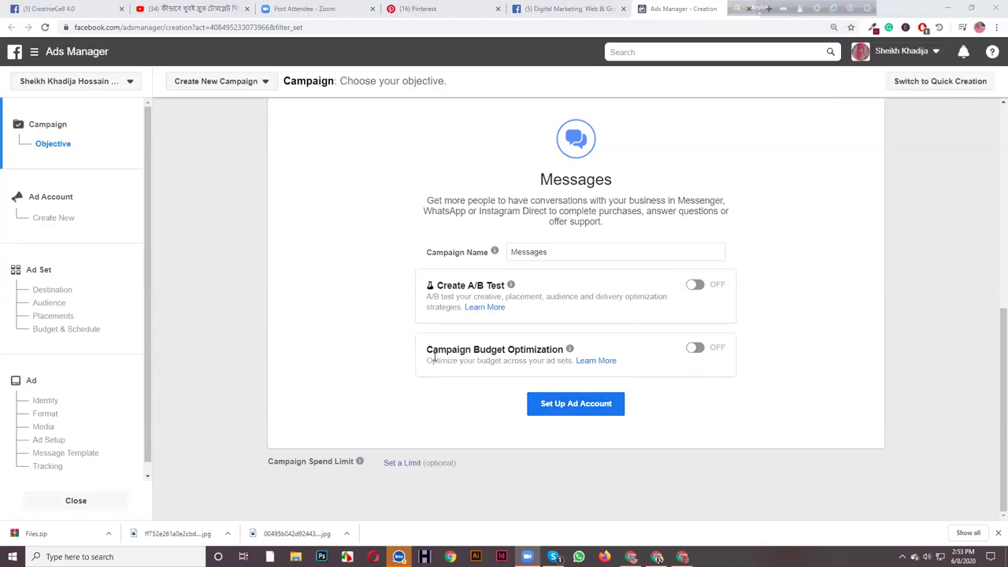
pyautogui.moveTo(426, 352); pyautogui.dragTo(564, 351)
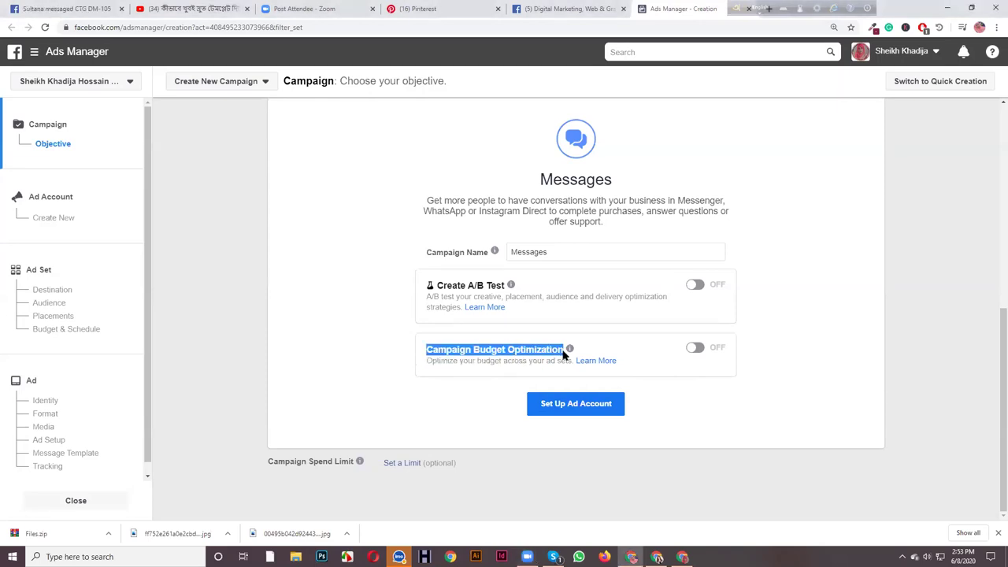
pyautogui.moveTo(564, 354)
pyautogui.click(449, 414)
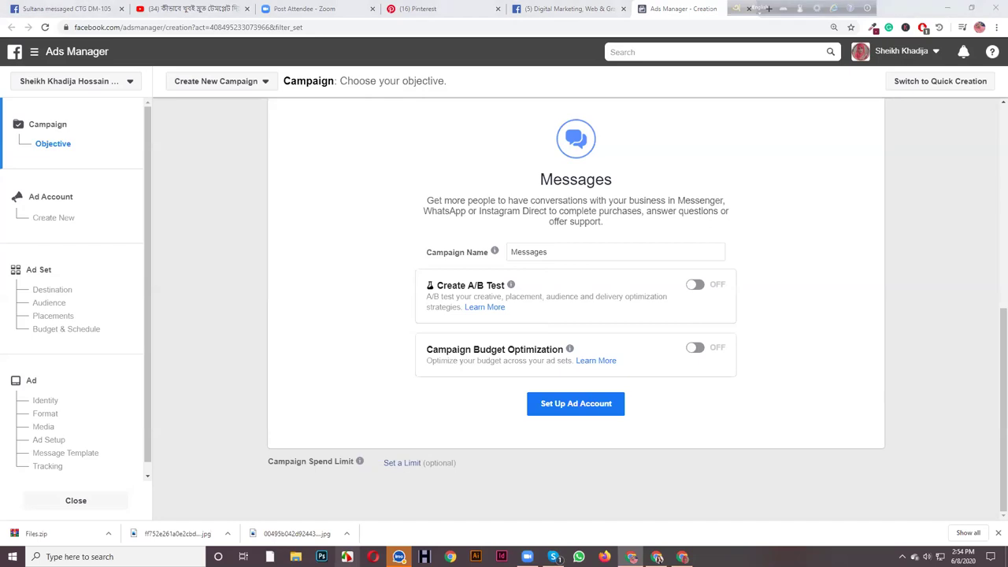
# Start a screen recording from the screen capture toolbar.
pyautogui.click(631, 556)
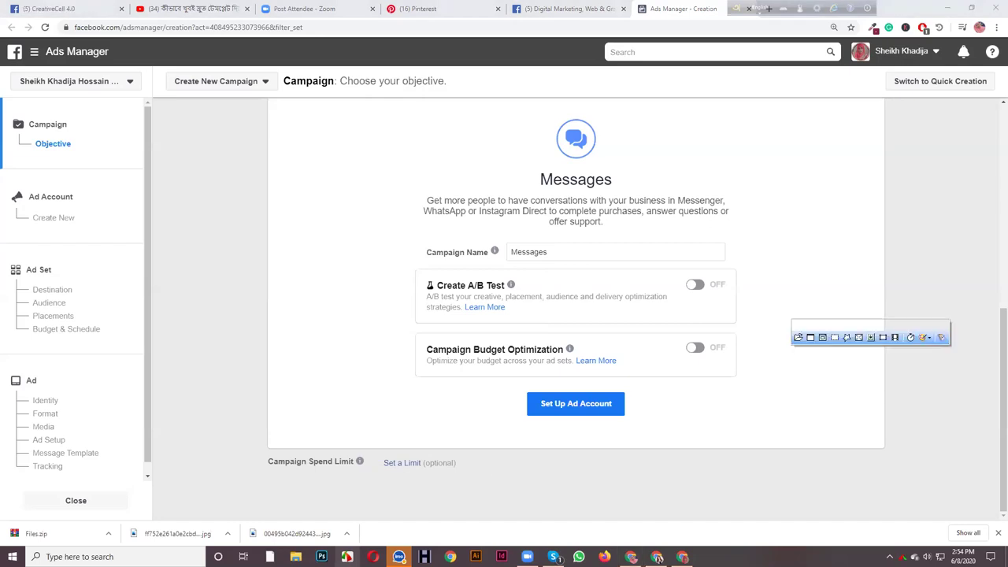
pyautogui.click(894, 338)
pyautogui.click(876, 530)
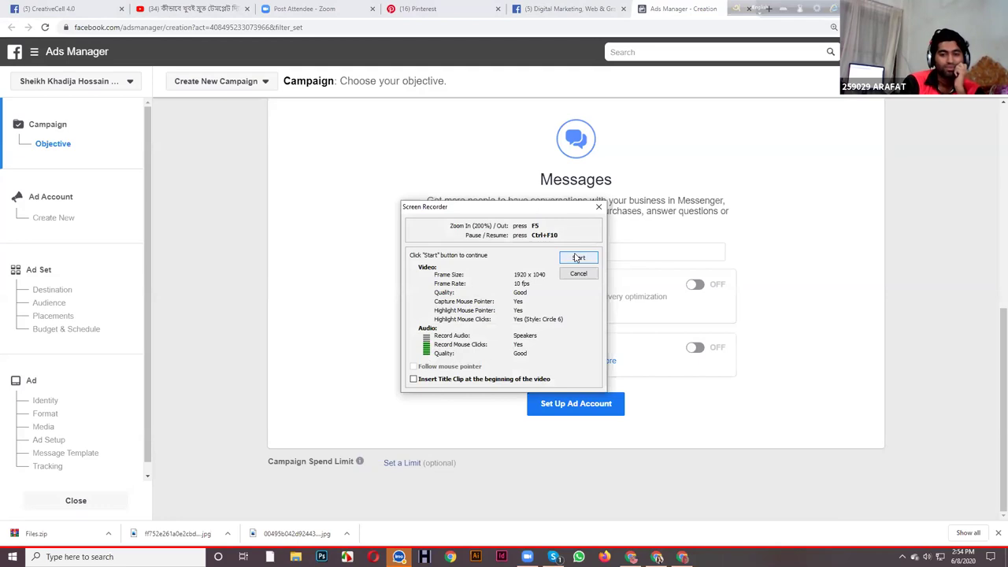
# Advance to ad account setup with Bangladesh, Bangladeshi Taka and Asia/Dhaka, after briefly going back.
pyautogui.click(574, 260)
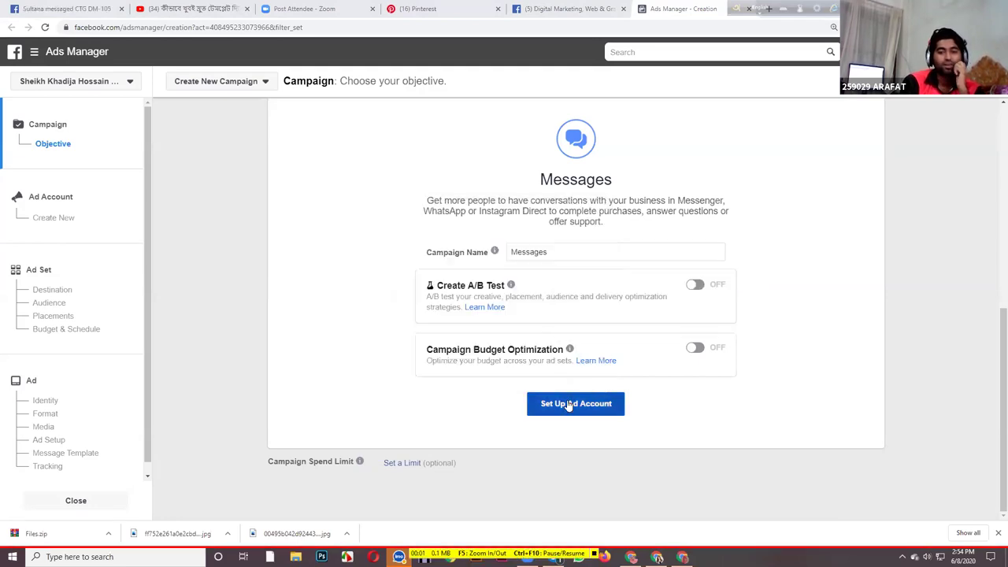
pyautogui.click(569, 405)
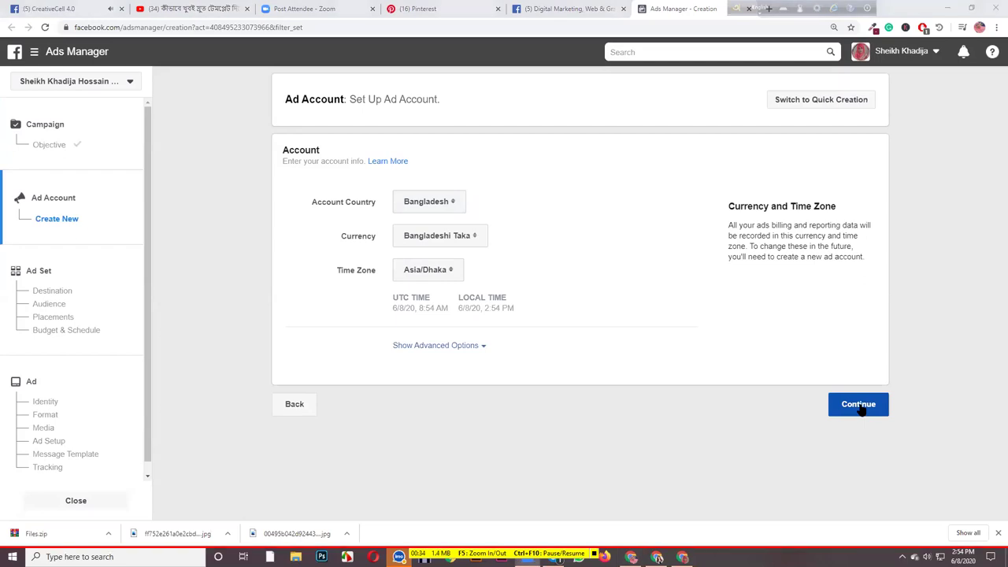
pyautogui.click(295, 406)
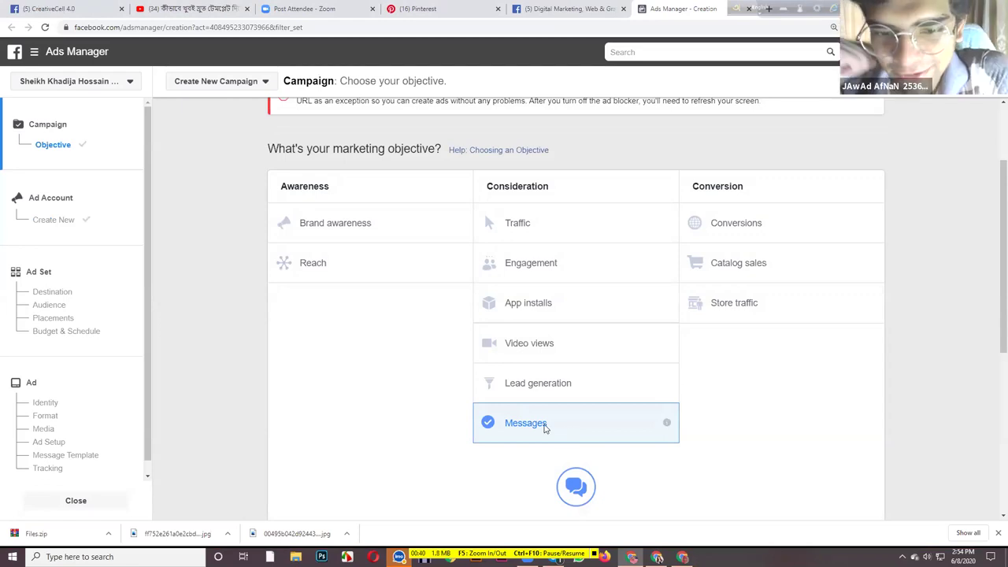
pyautogui.scroll(-4, 543, 427)
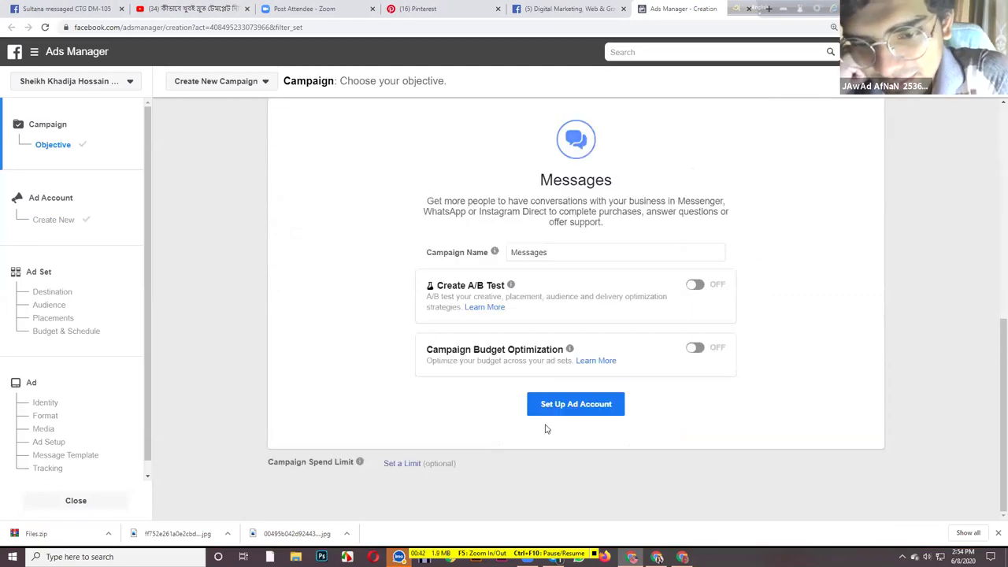
pyautogui.click(567, 407)
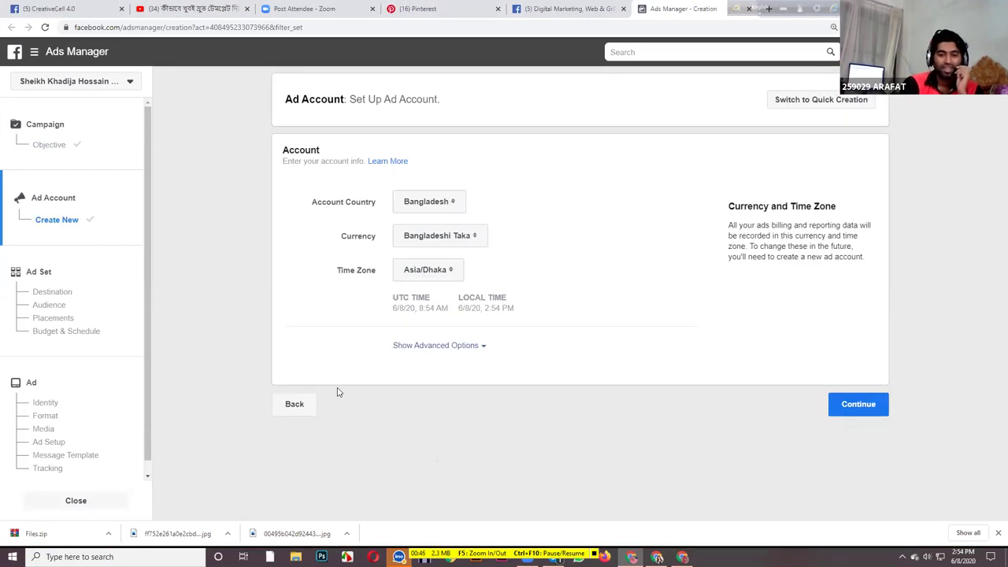
# Show advanced options and replace the Ad Account Name with 'ss company'.
pyautogui.click(481, 346)
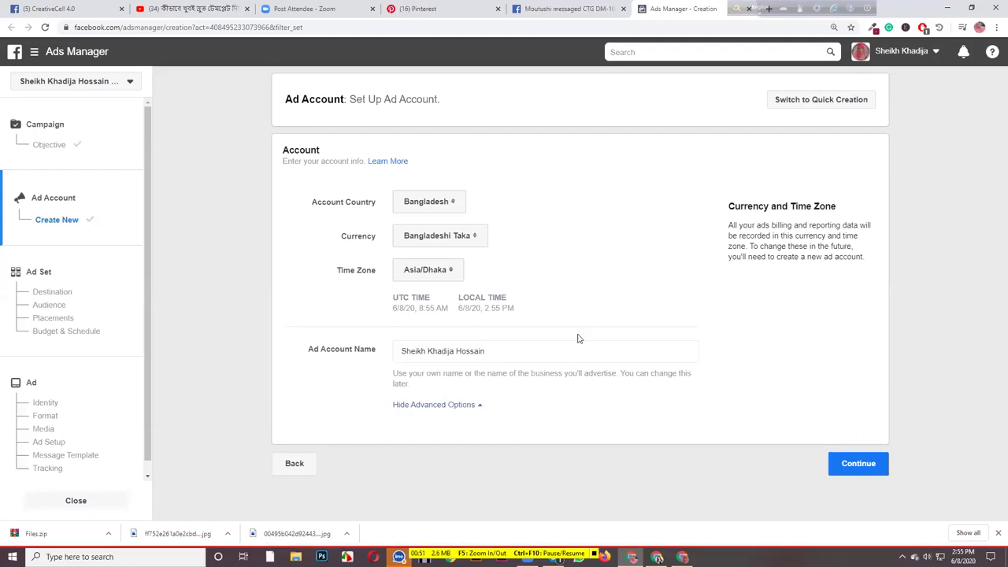
pyautogui.click(402, 351)
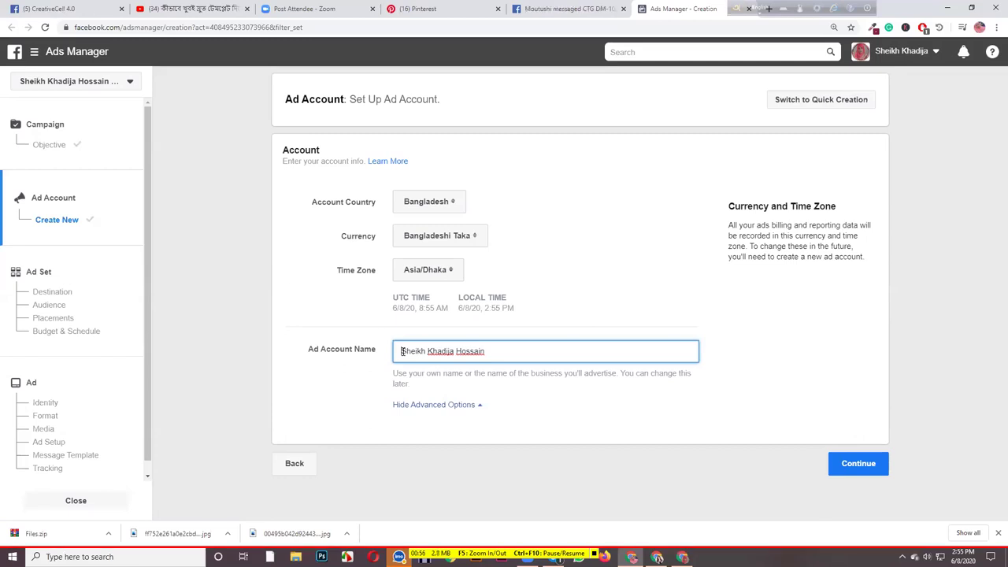
pyautogui.moveTo(403, 352); pyautogui.dragTo(501, 347)
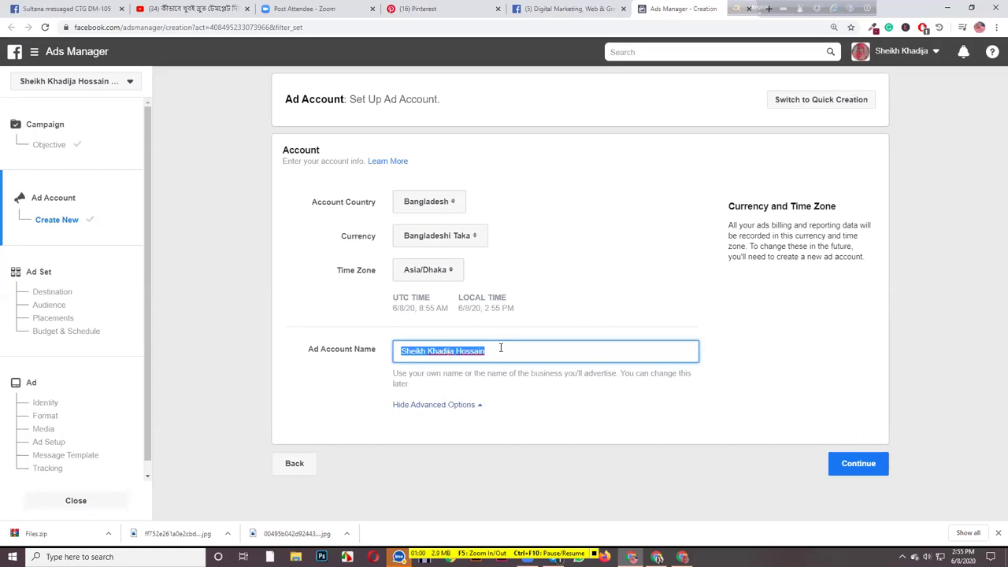
pyautogui.write('ss cp')
pyautogui.press('BackSpace')
pyautogui.write('ompany')
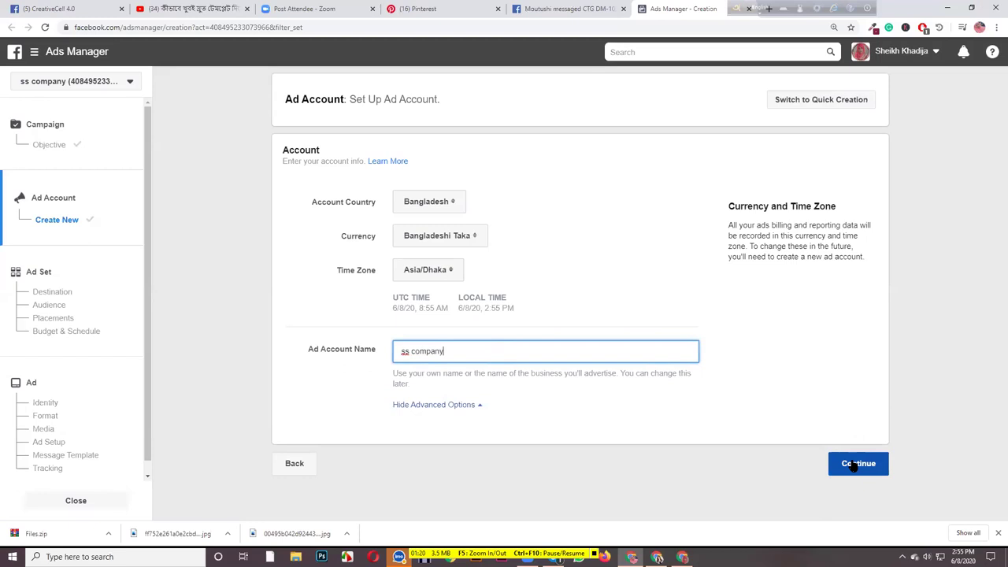
# Continue to the ad set, rename it from 'BD - 18+' to 'Creative info', and expand the Messenger ad types.
pyautogui.click(855, 464)
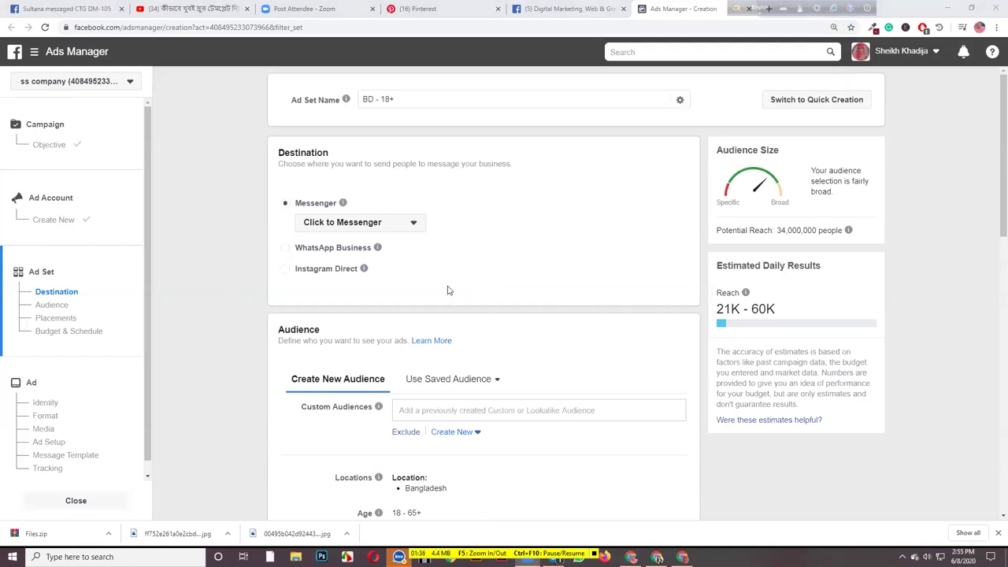
pyautogui.click(395, 100)
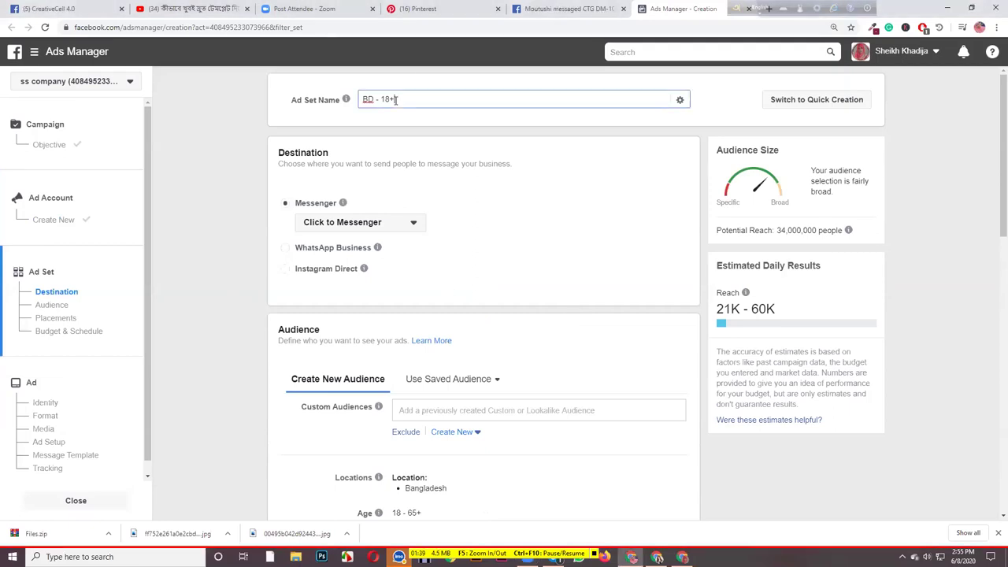
pyautogui.moveTo(395, 100); pyautogui.dragTo(274, 117)
pyautogui.write('rea')
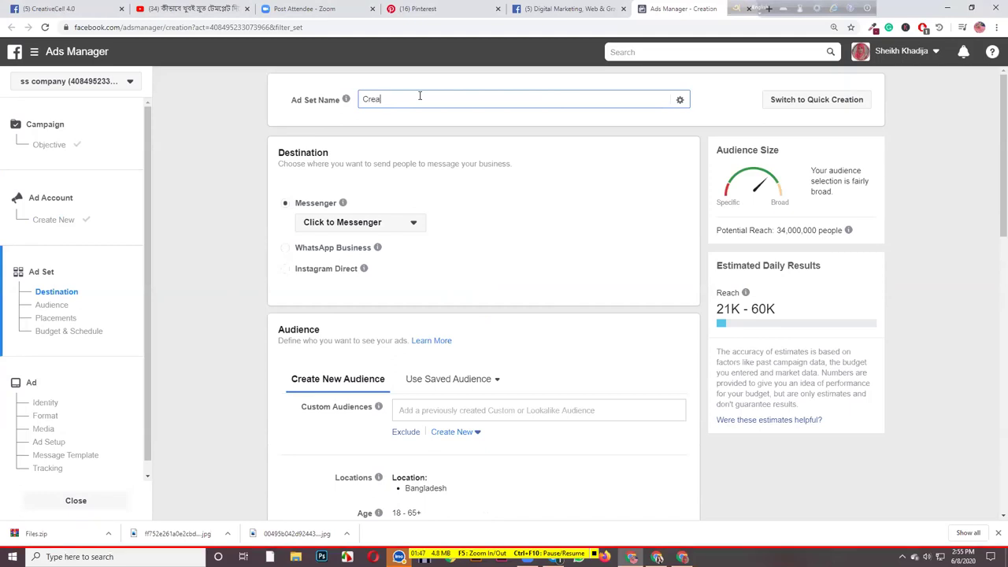
pyautogui.write('tive ')
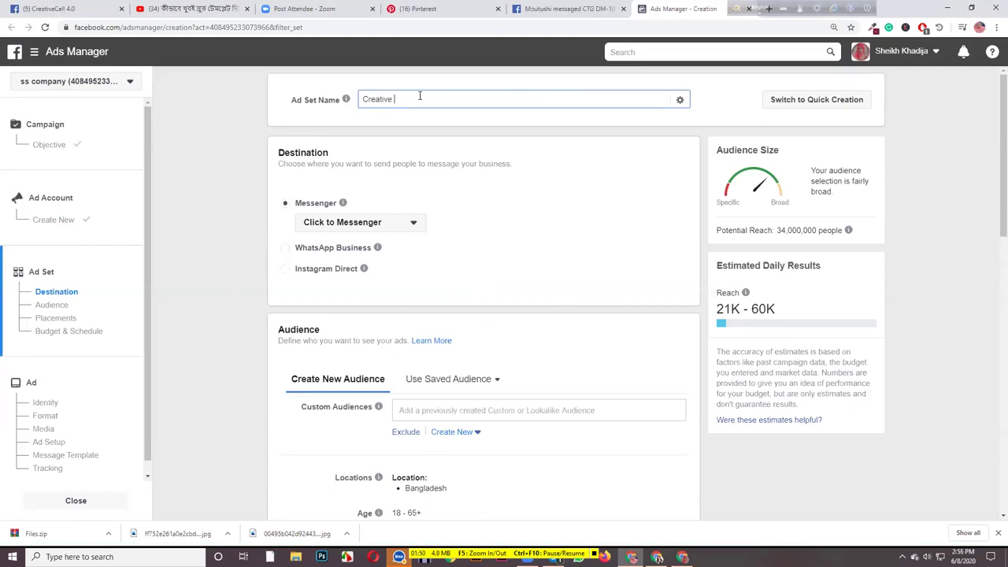
pyautogui.write('d')
pyautogui.press('BackSpace')
pyautogui.write('info')
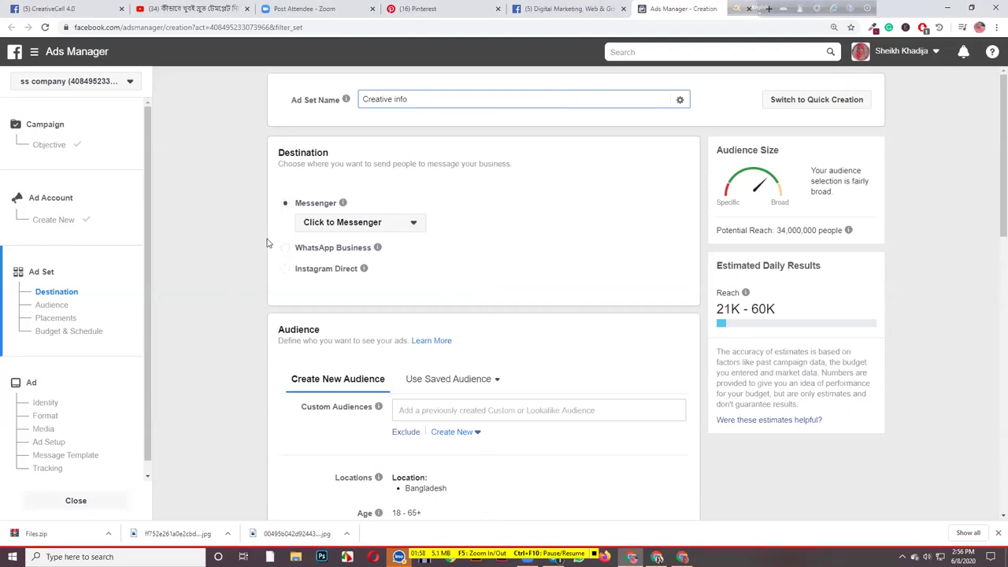
pyautogui.moveTo(349, 204)
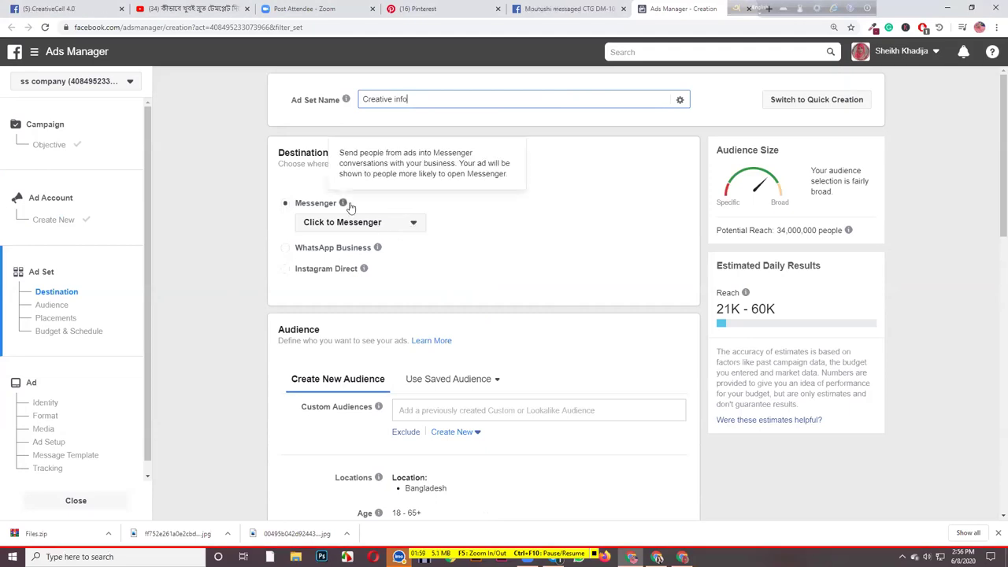
pyautogui.click(414, 225)
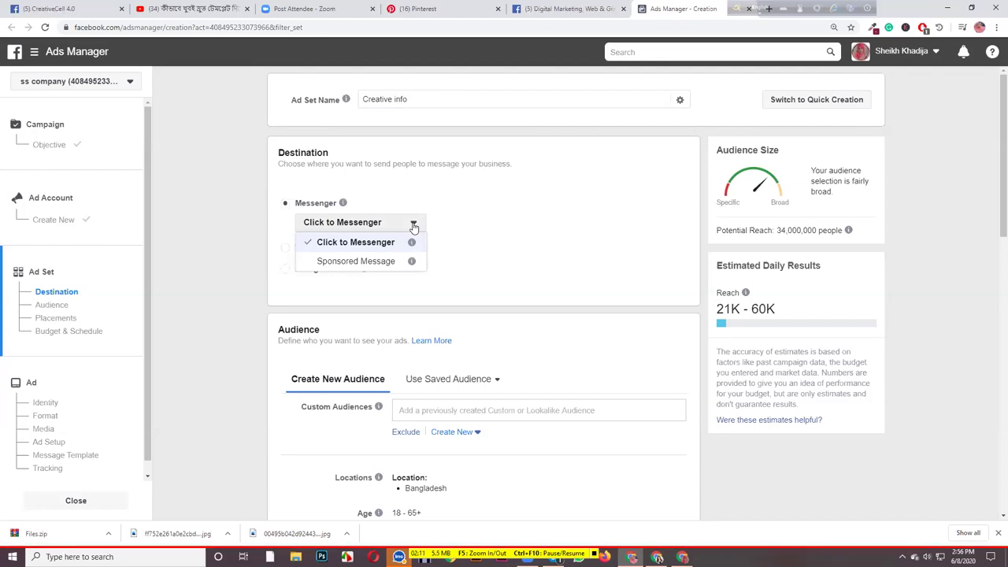
# Choose Sponsored Message and set the Personal page 'Digital Marketing, Web & Graphic Design Expert' as sender.
pyautogui.click(415, 262)
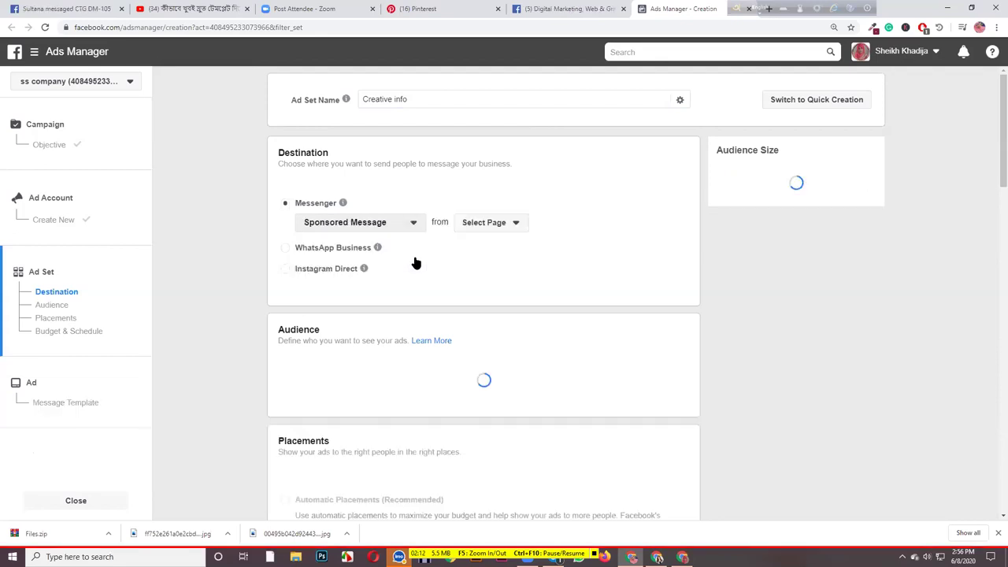
pyautogui.click(515, 225)
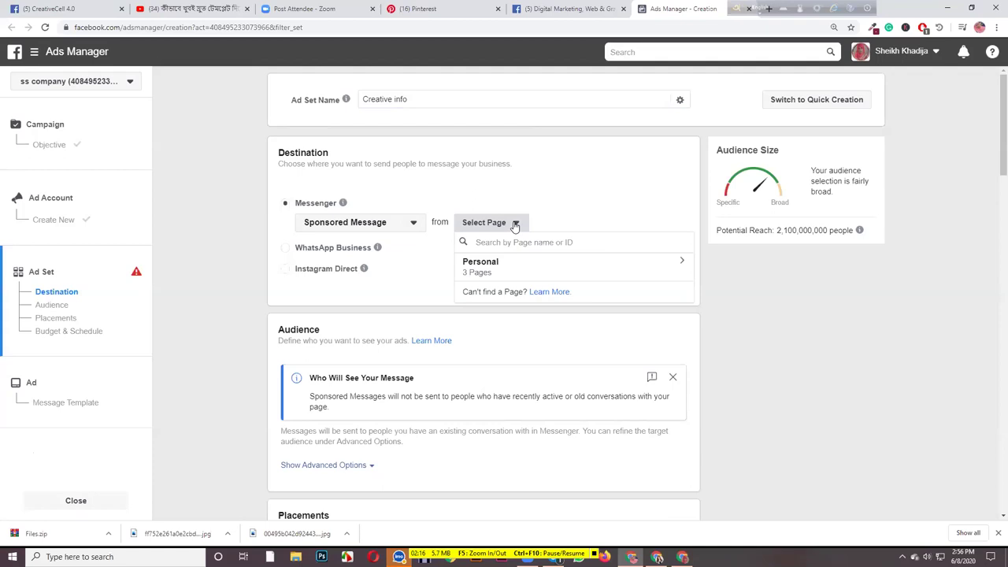
pyautogui.click(681, 263)
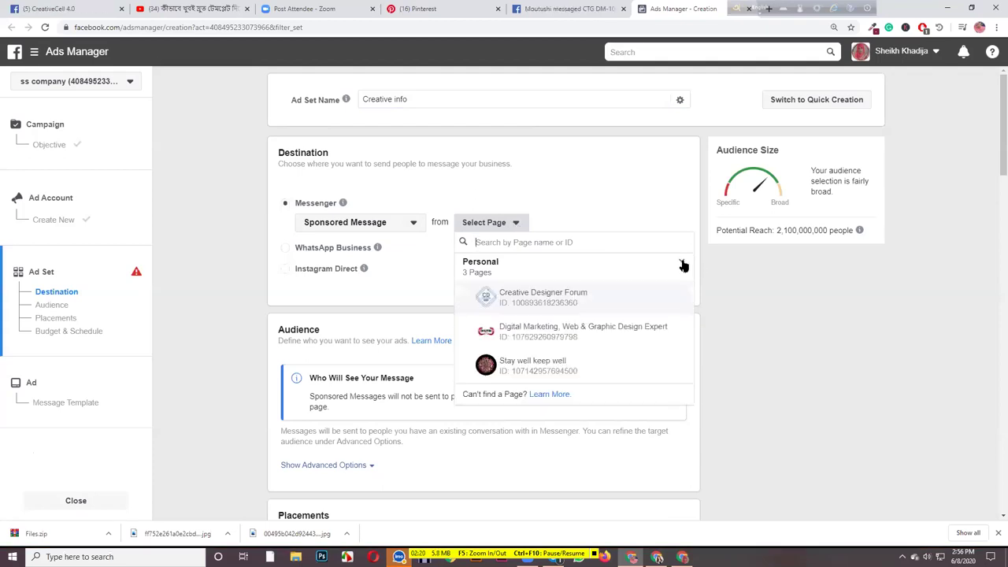
pyautogui.click(607, 326)
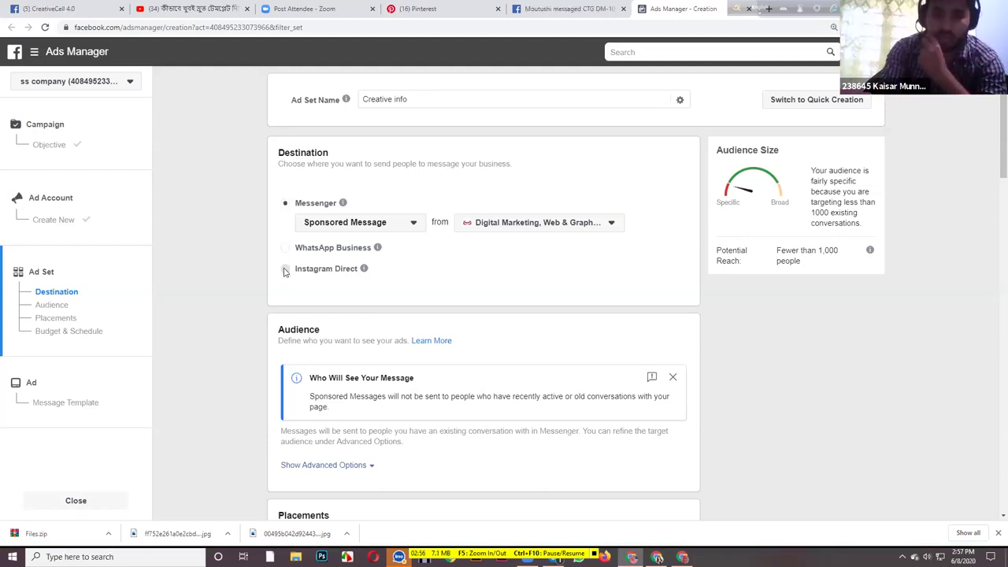
# Try the Instagram Direct and WhatsApp Business destinations, then return to Messenger.
pyautogui.click(285, 271)
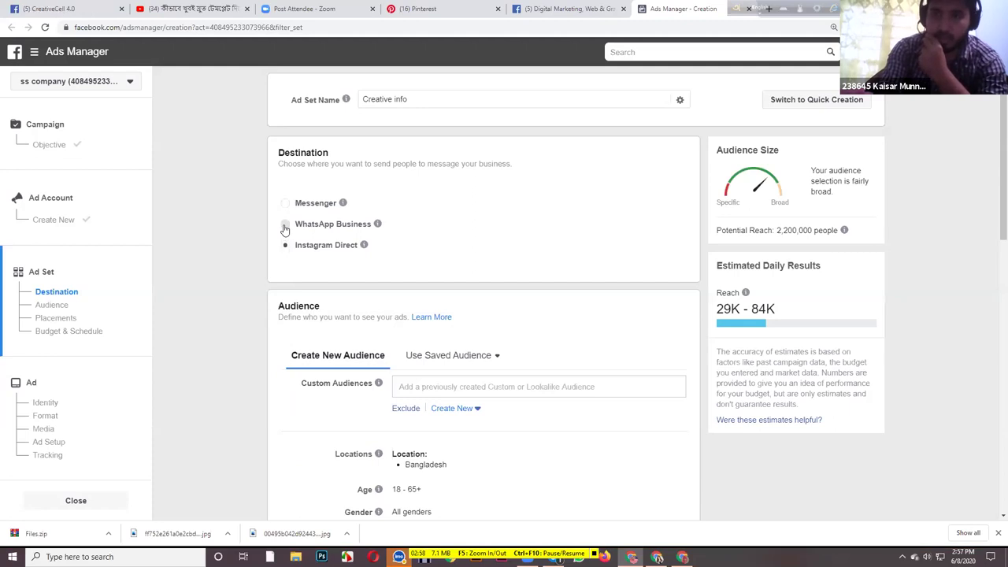
pyautogui.click(285, 228)
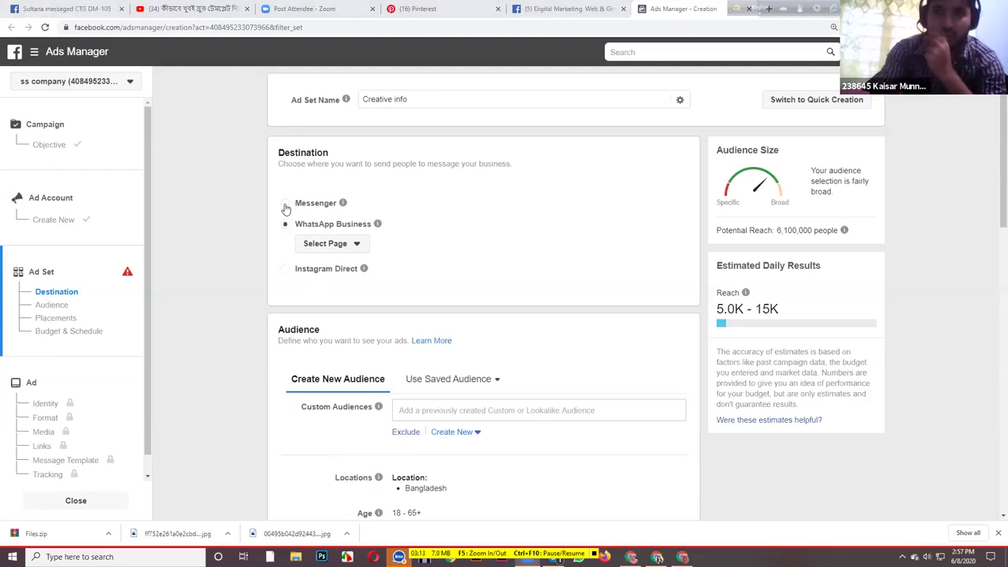
pyautogui.click(286, 204)
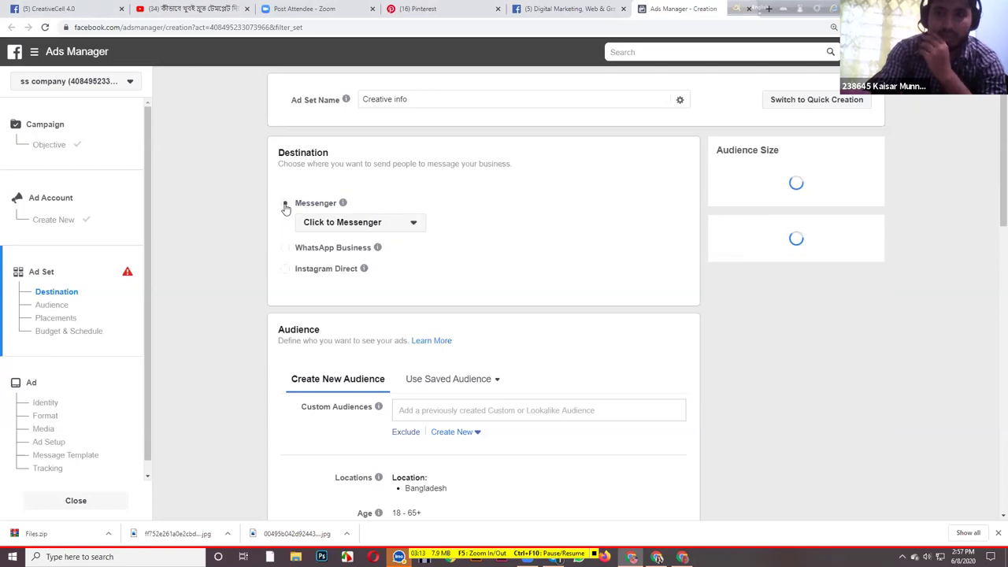
# Reselect Sponsored Message from the Digital Marketing page, then switch the destination to WhatsApp Business.
pyautogui.click(415, 226)
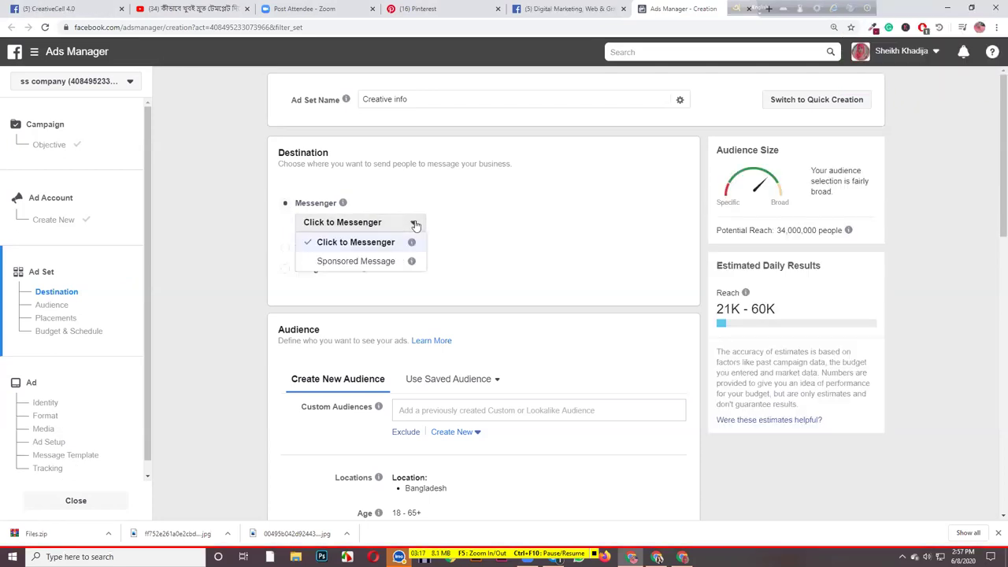
pyautogui.click(410, 263)
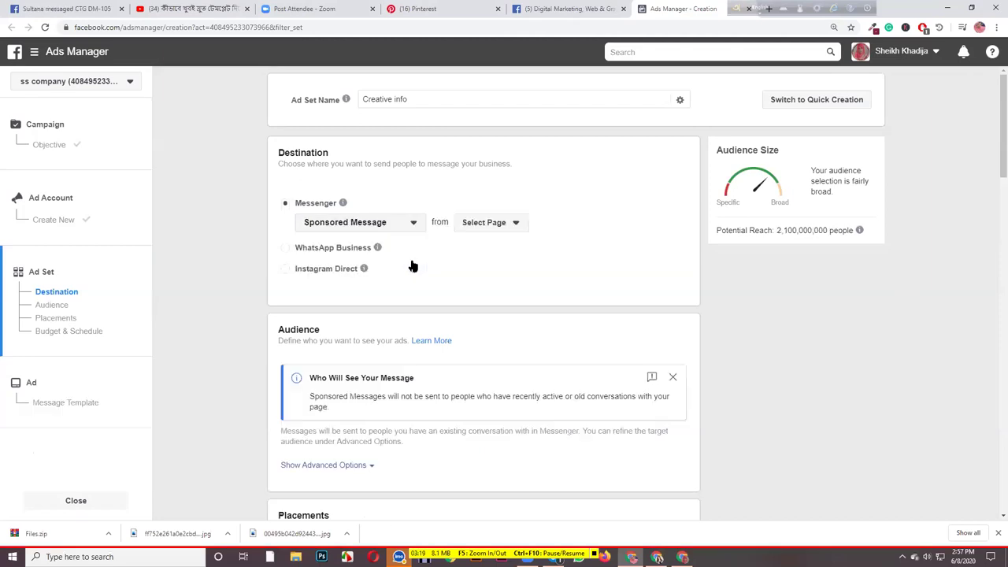
pyautogui.click(516, 225)
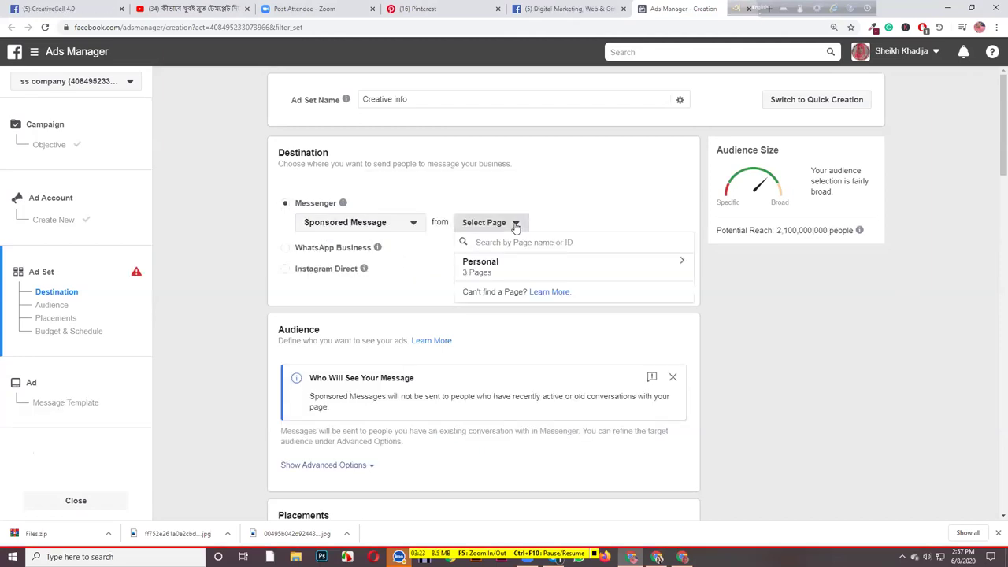
pyautogui.click(682, 263)
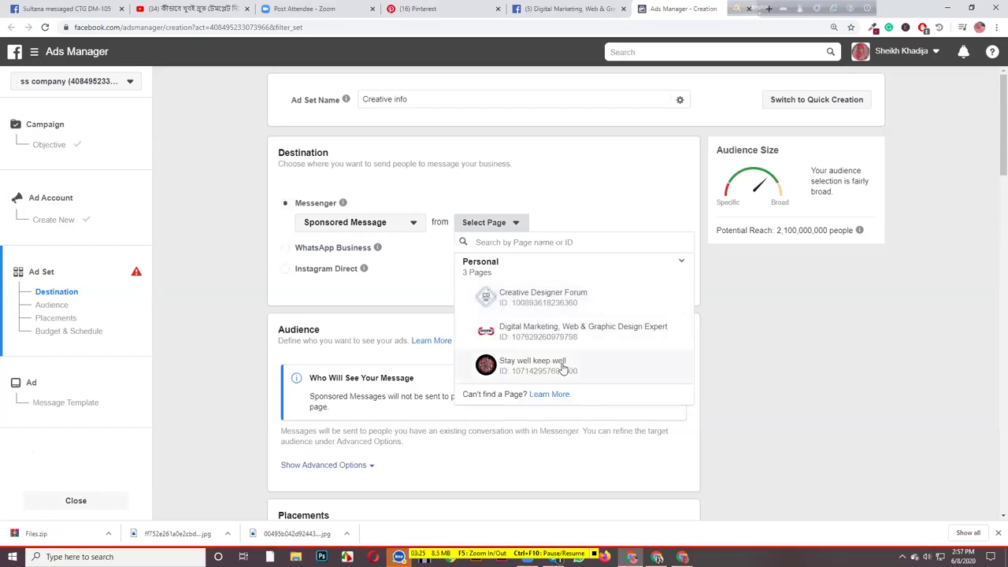
pyautogui.click(574, 336)
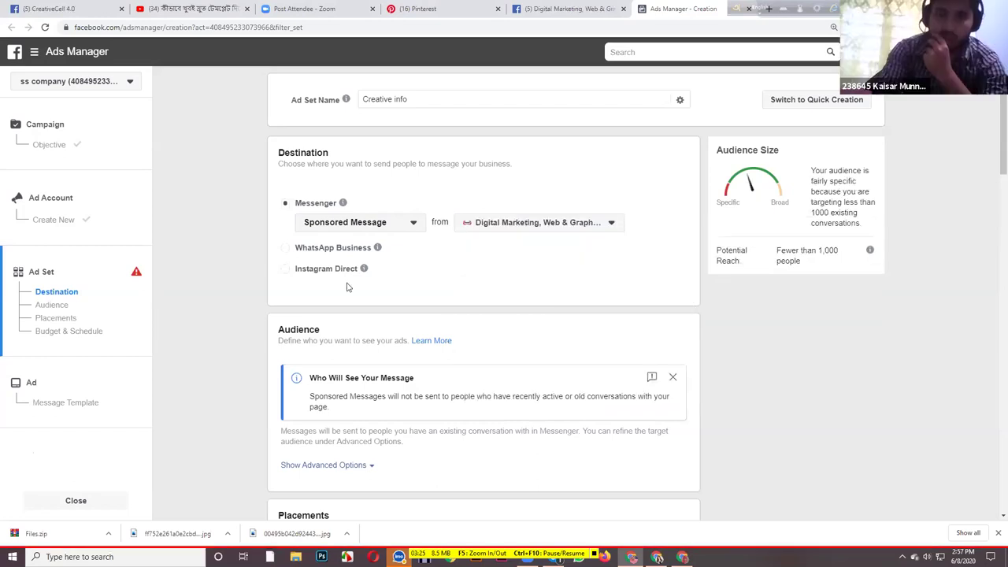
pyautogui.click(287, 248)
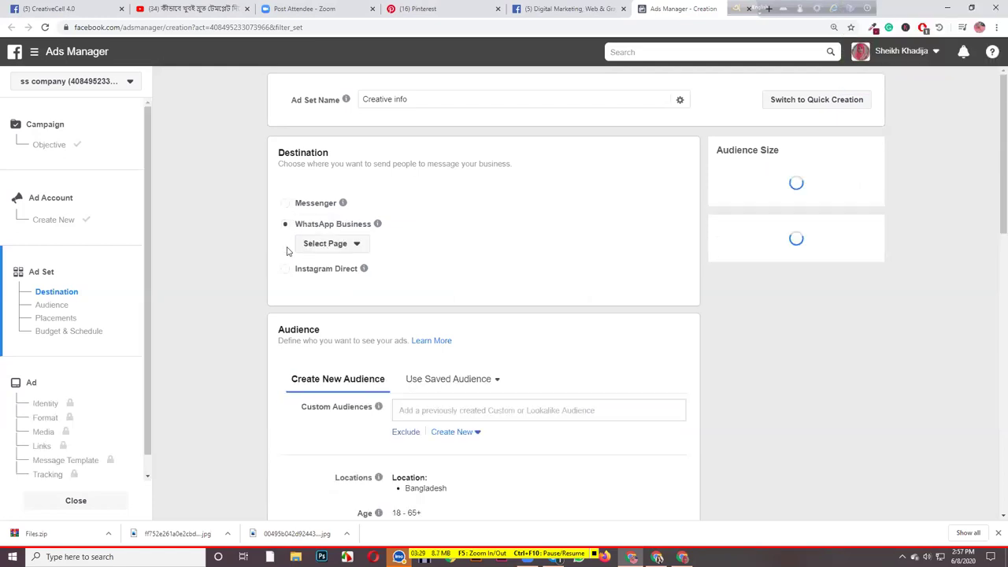
pyautogui.click(358, 246)
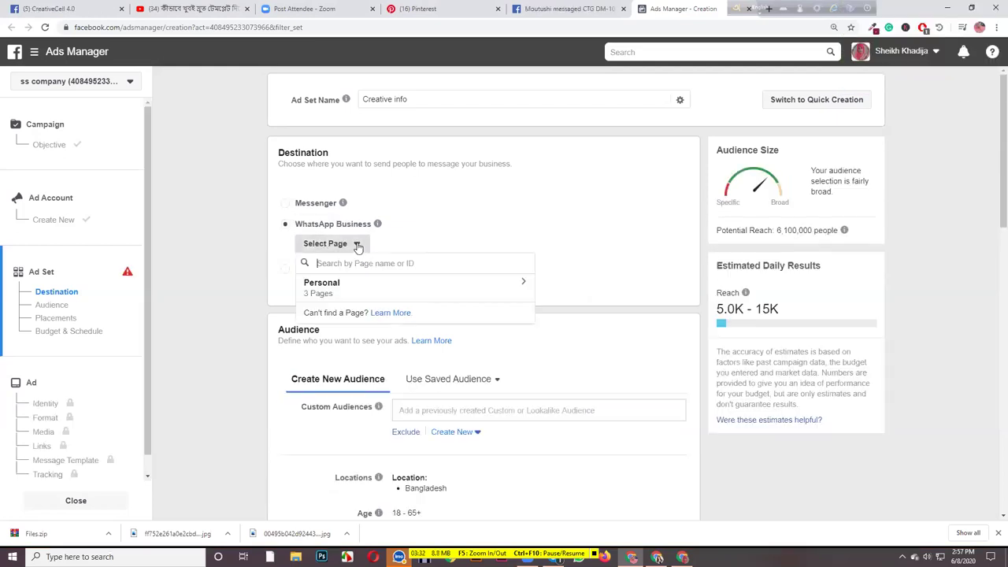
# Pick the Personal page 'Digital Marketing, Web & Graphic Design Expert' for WhatsApp and dismiss the Connect WhatsApp prompt.
pyautogui.click(522, 282)
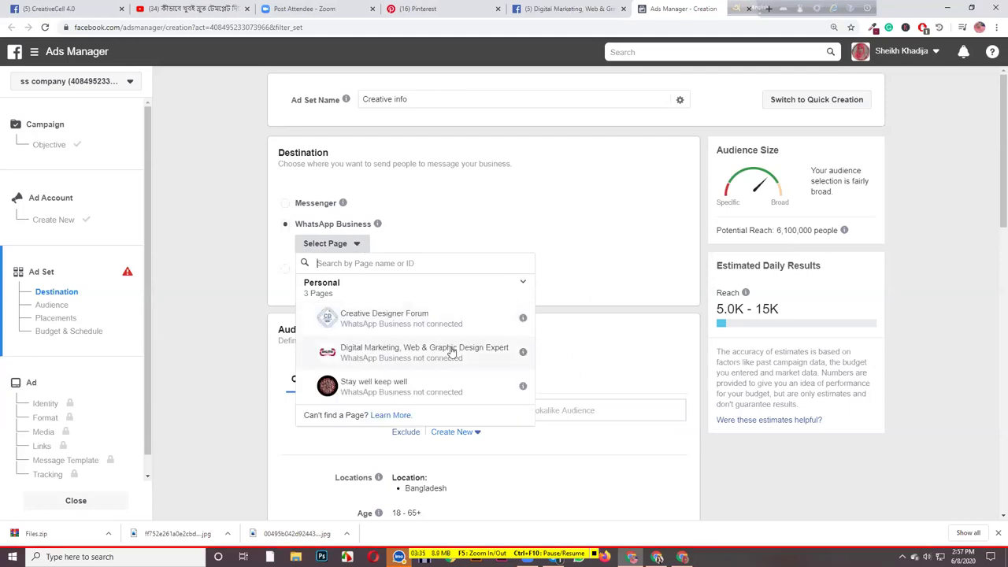
pyautogui.click(360, 340)
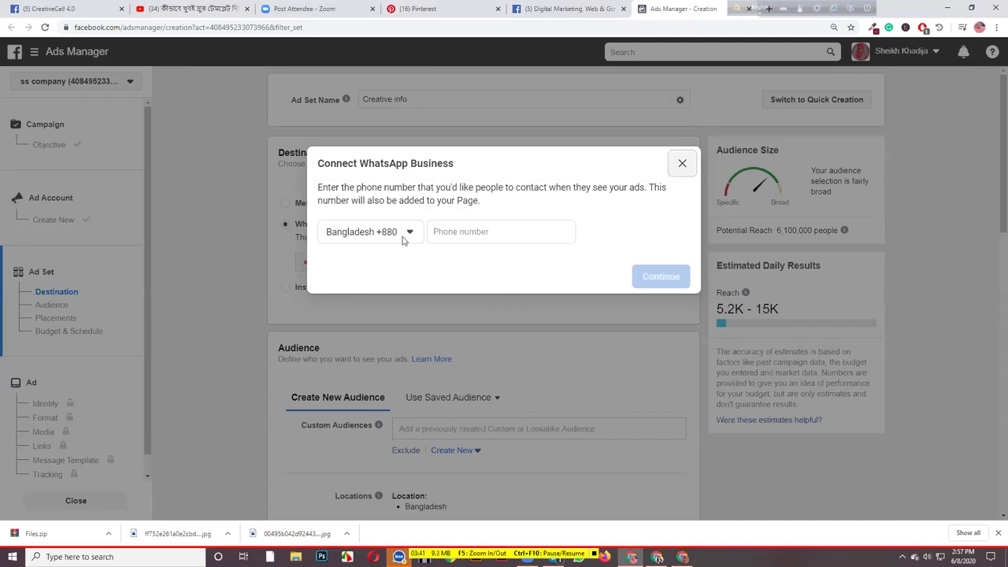
pyautogui.click(450, 233)
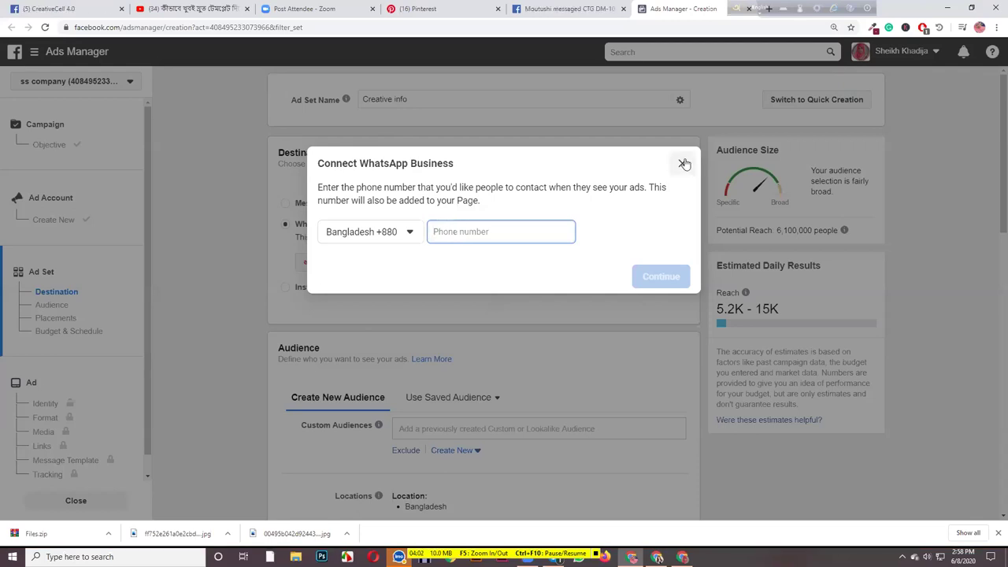
pyautogui.click(683, 164)
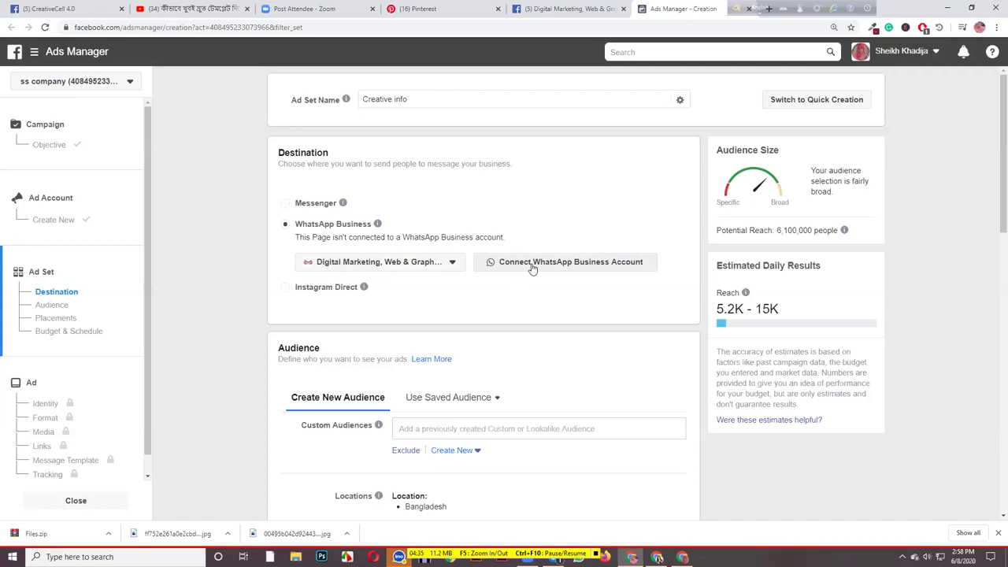
# Start connecting a WhatsApp Business account and submit the business phone number for verification.
pyautogui.click(532, 265)
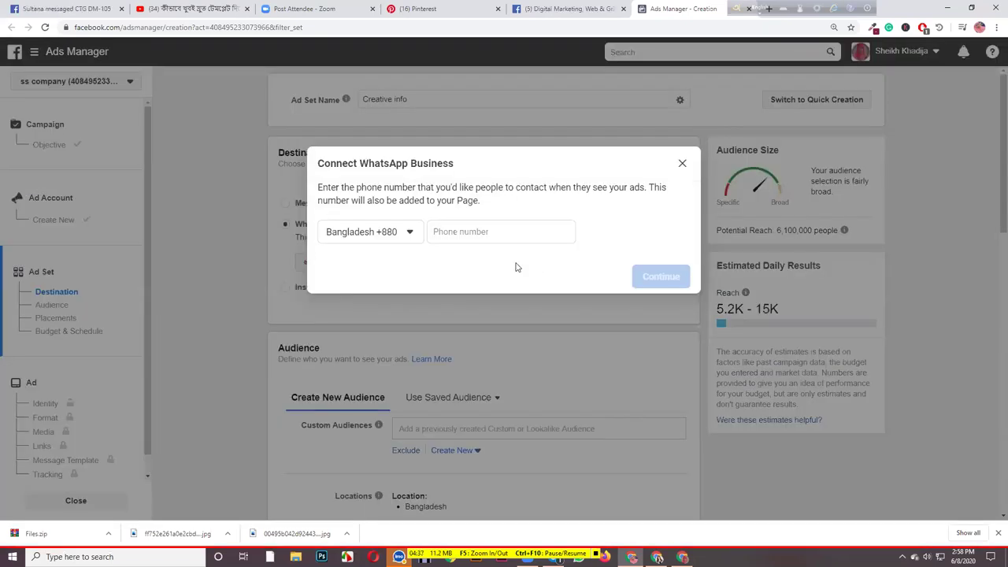
pyautogui.click(456, 250)
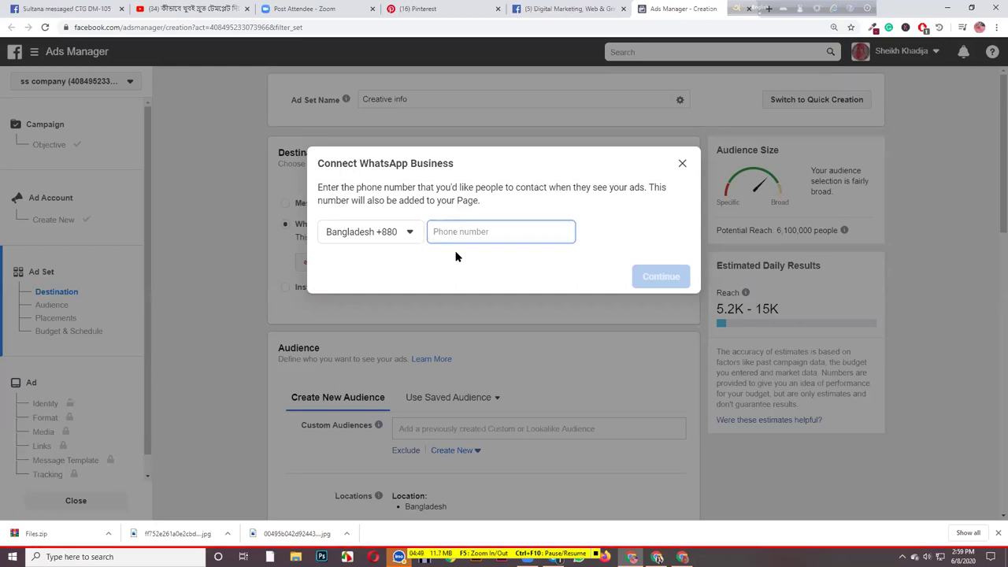
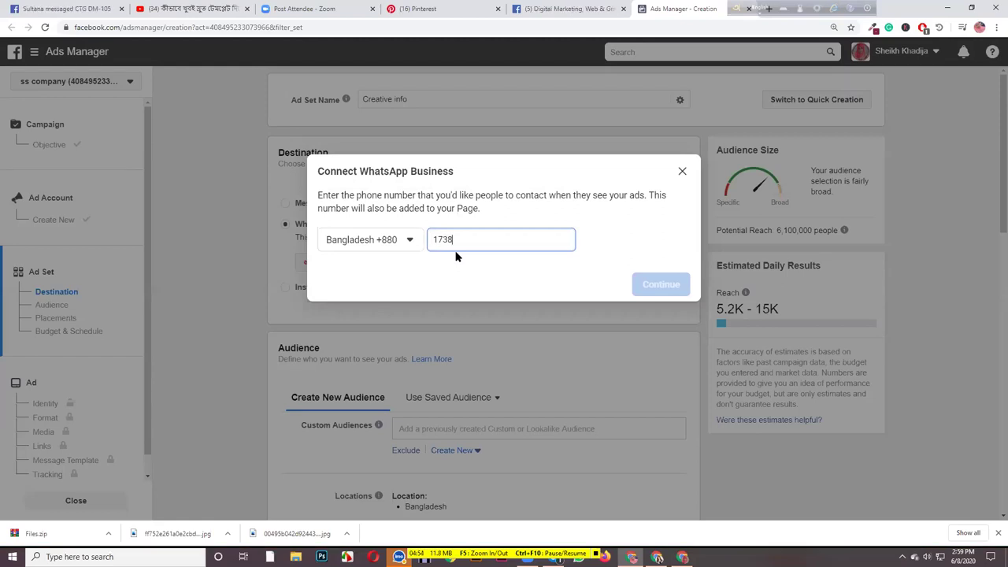
pyautogui.click(668, 287)
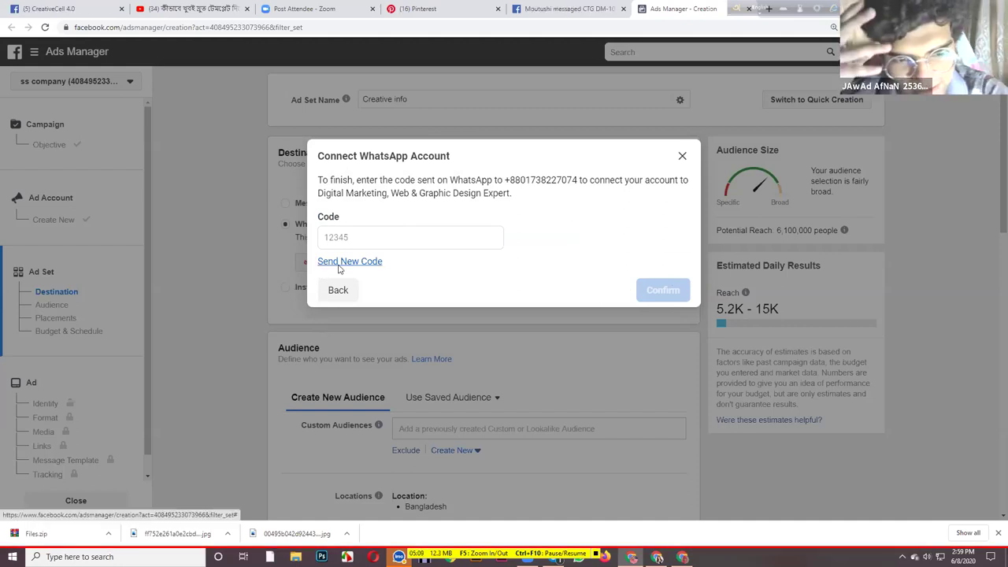
# Request a new verification code, enter the received code and confirm the WhatsApp connection.
pyautogui.click(351, 237)
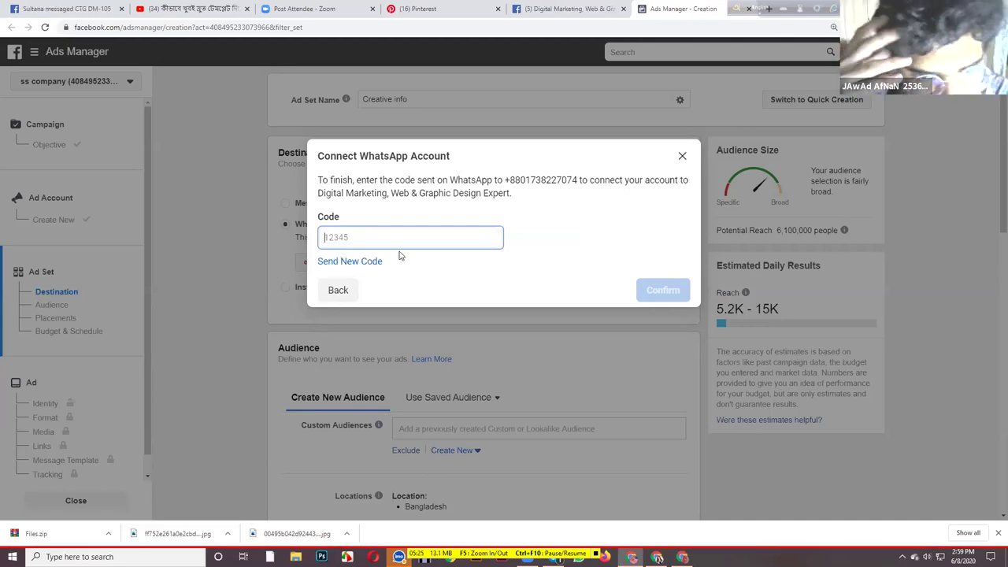
pyautogui.click(372, 262)
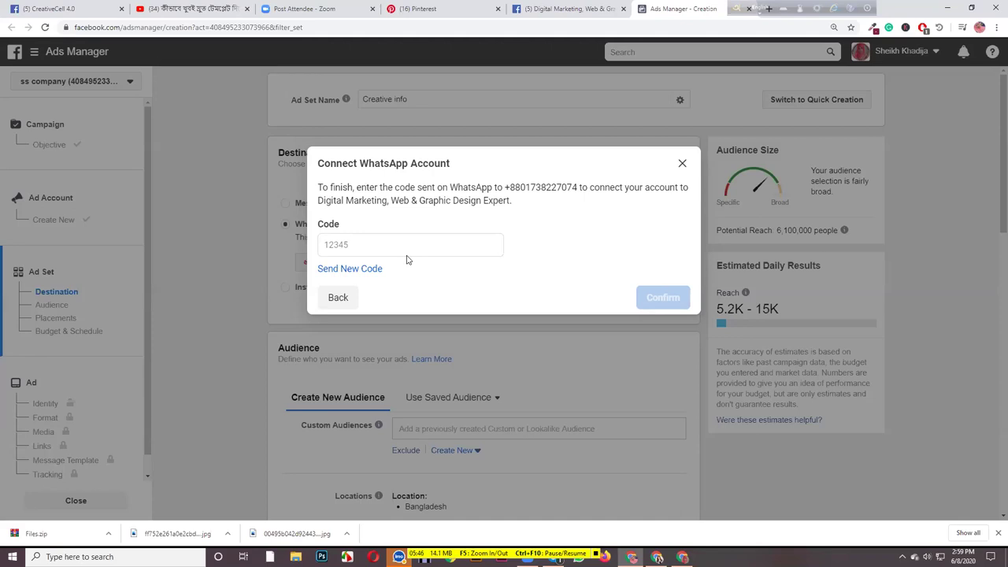
pyautogui.click(344, 246)
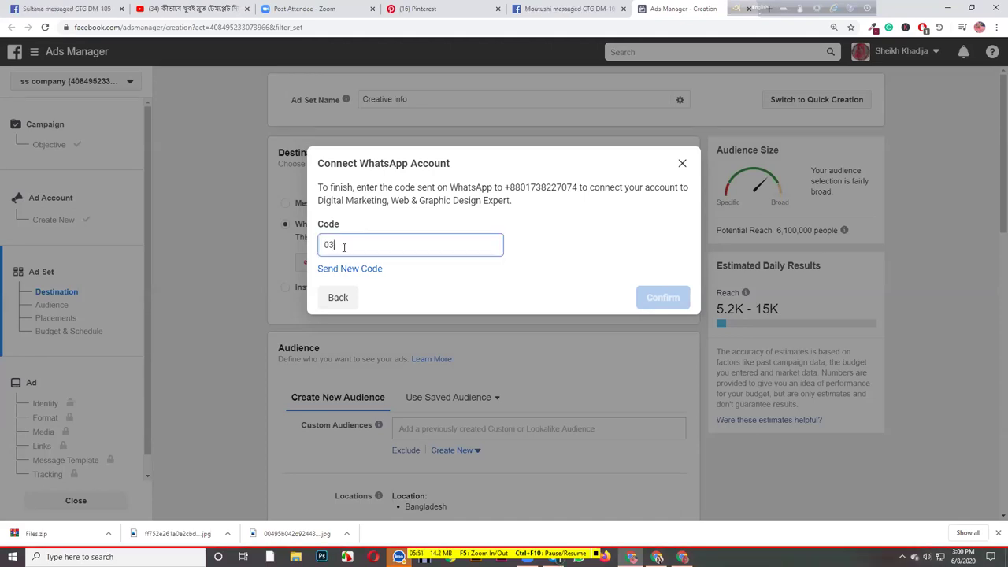
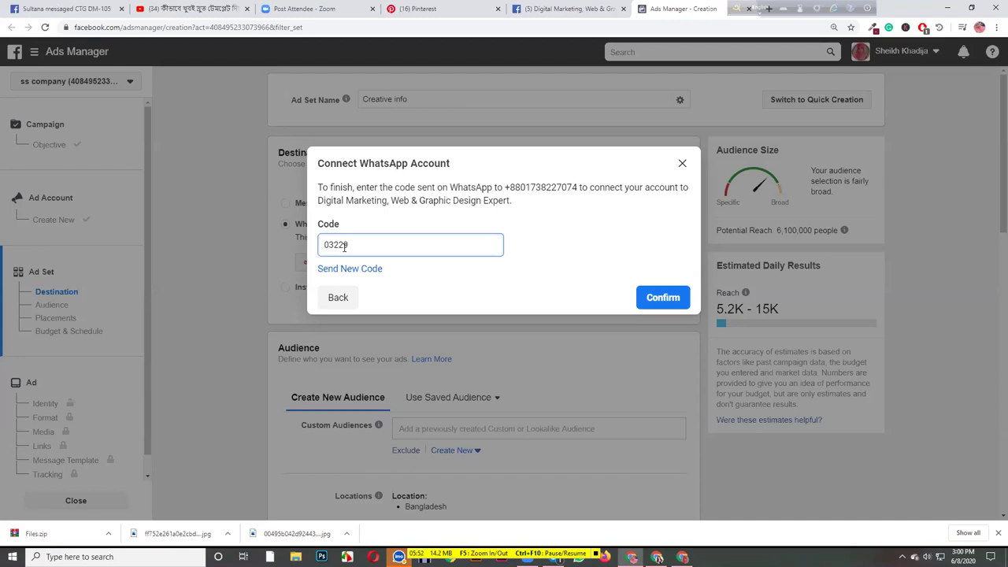
pyautogui.click(665, 298)
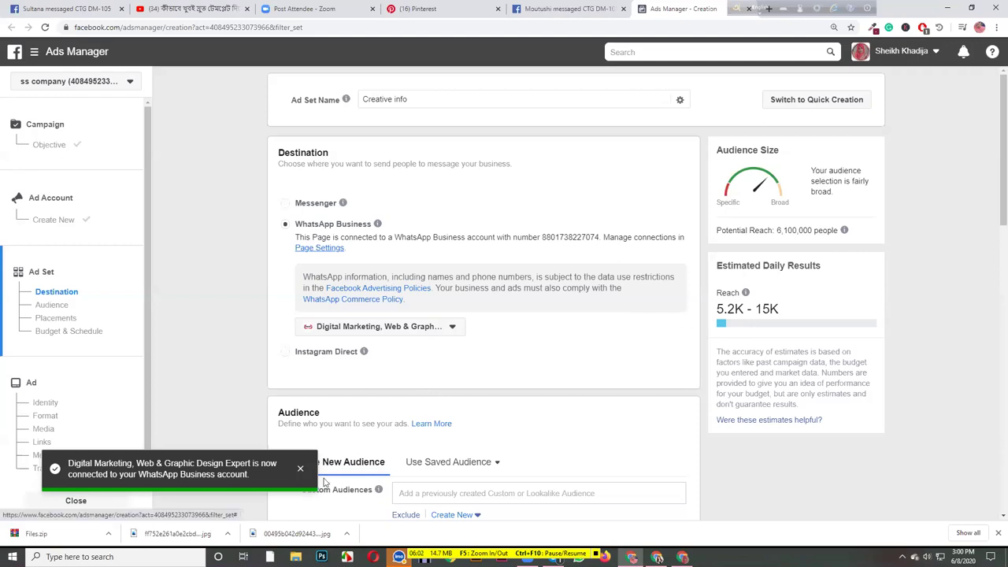
# Dismiss the WhatsApp notice, open and close Custom Audience, then show the Use Saved Audience list.
pyautogui.click(301, 470)
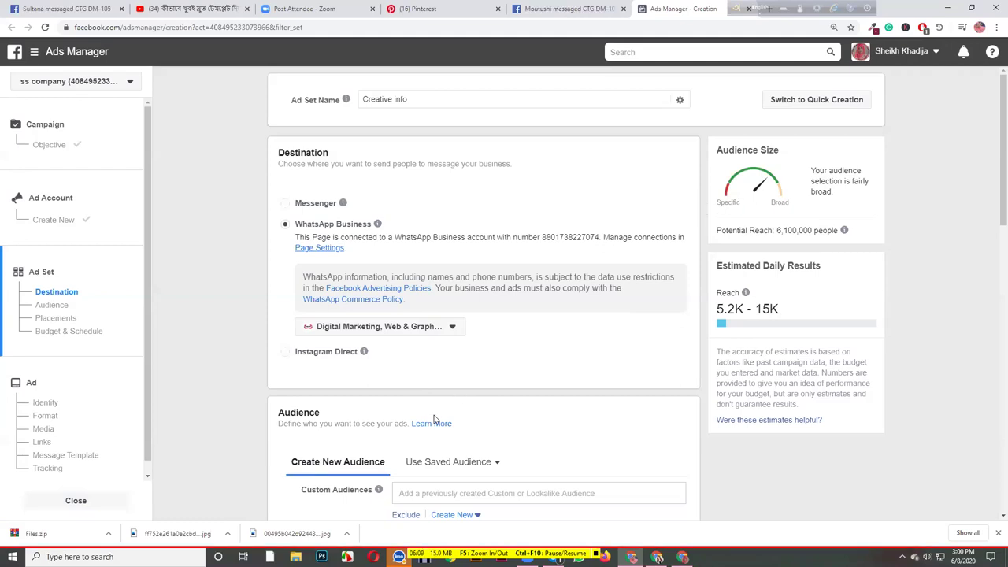
pyautogui.scroll(-4, 439, 418)
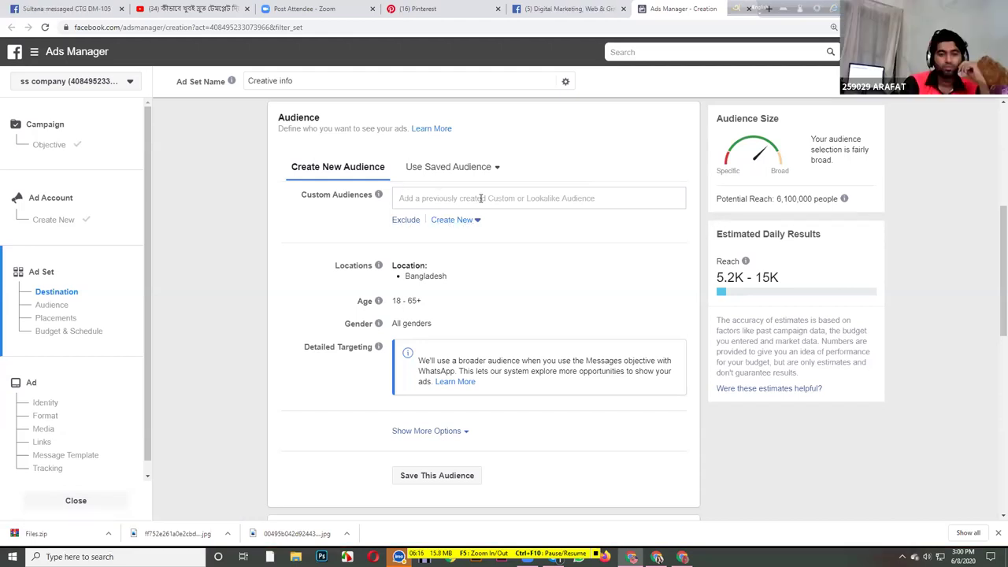
pyautogui.click(474, 222)
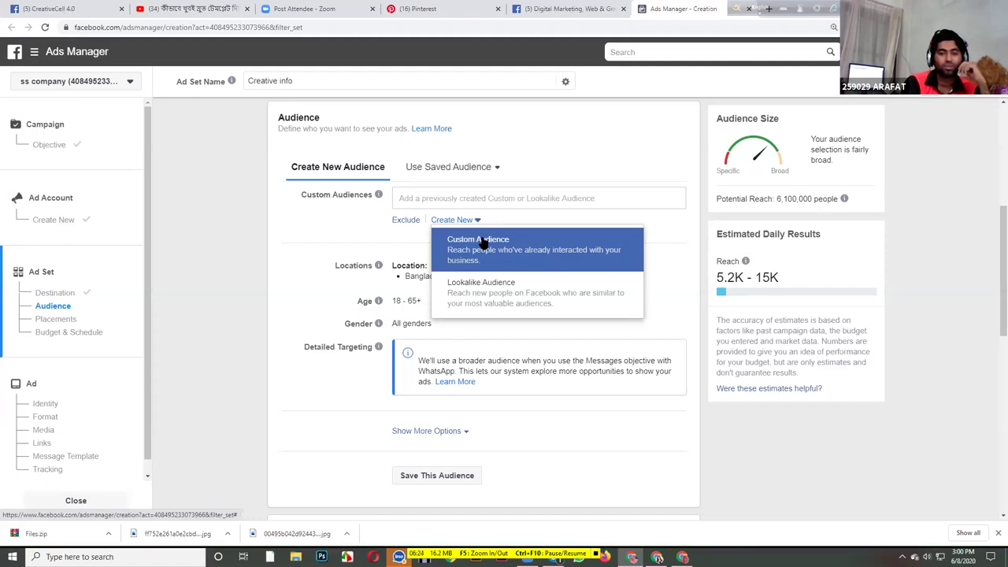
pyautogui.click(483, 241)
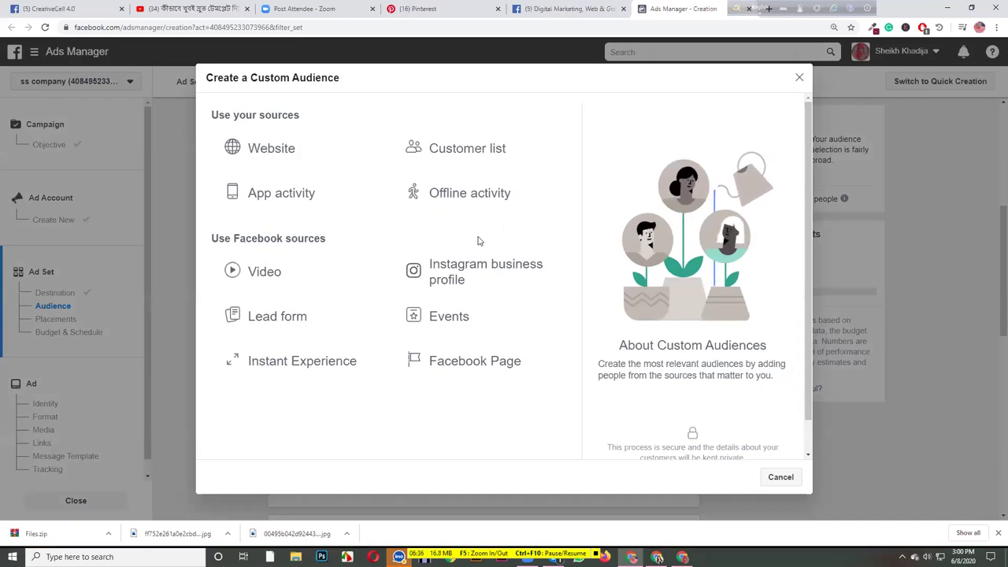
pyautogui.click(800, 78)
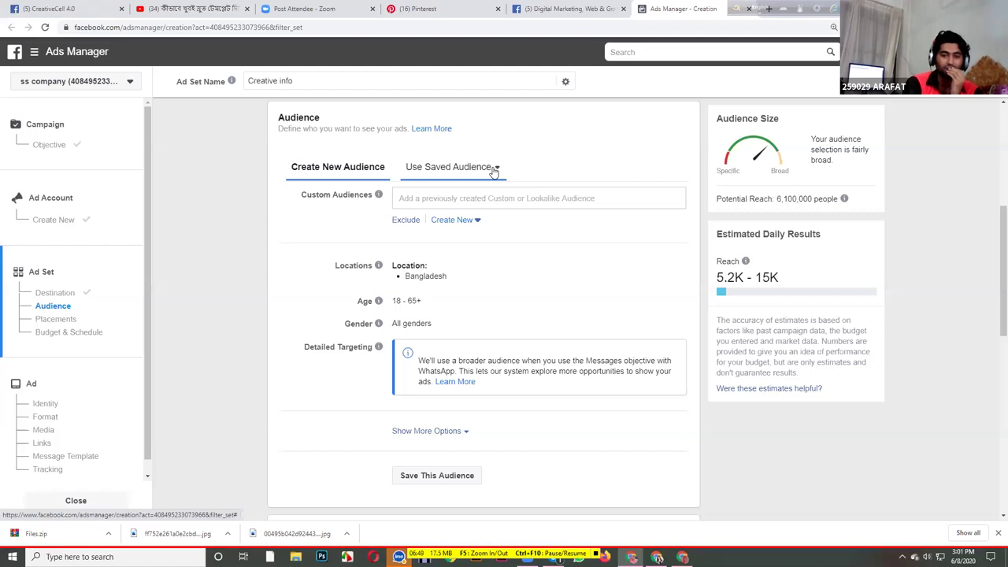
pyautogui.click(496, 168)
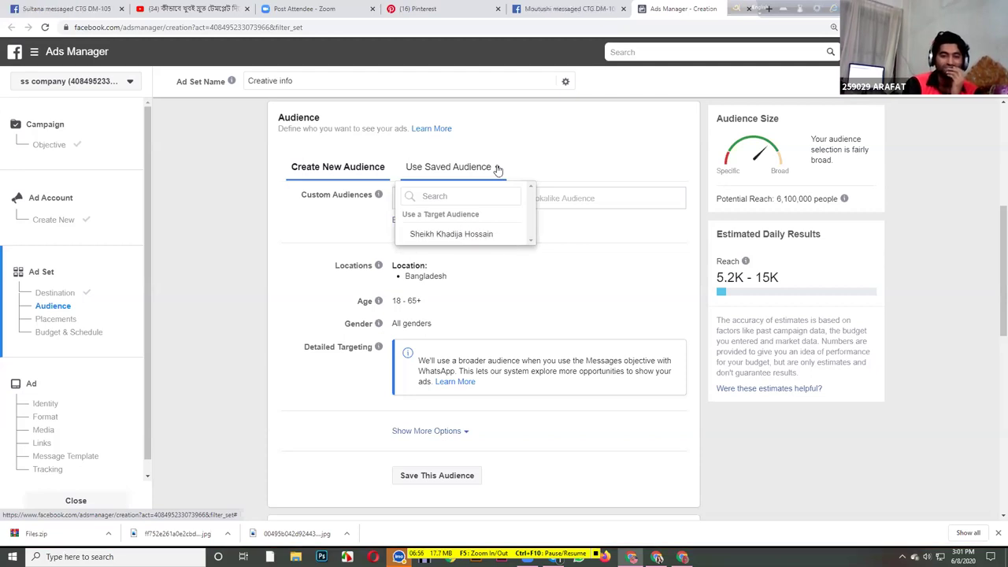
# Switch back to the Create New Audience tab, closing the saved-audience dropdown.
pyautogui.click(344, 169)
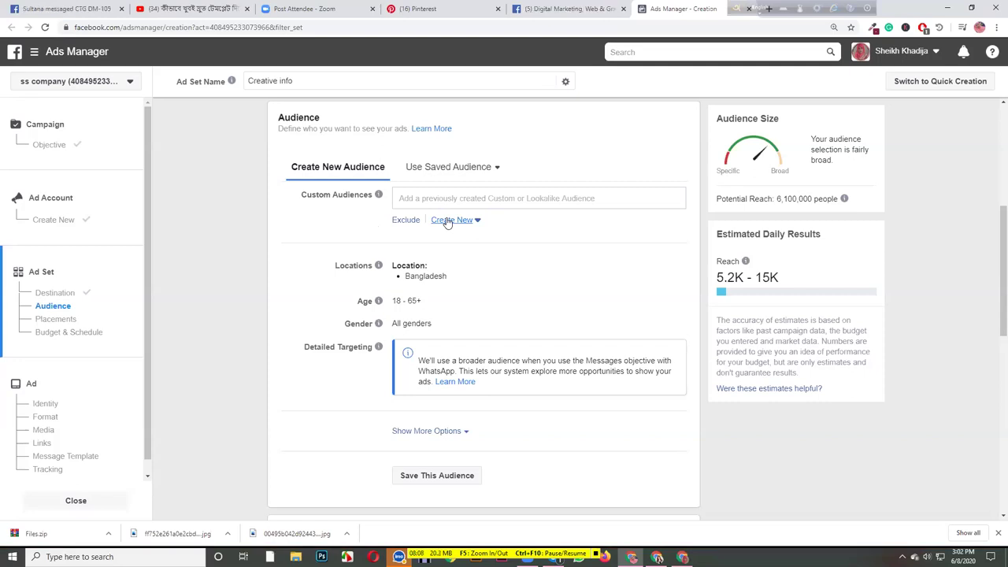
# Open Create New > Custom Audience to show the available audience sources.
pyautogui.click(448, 221)
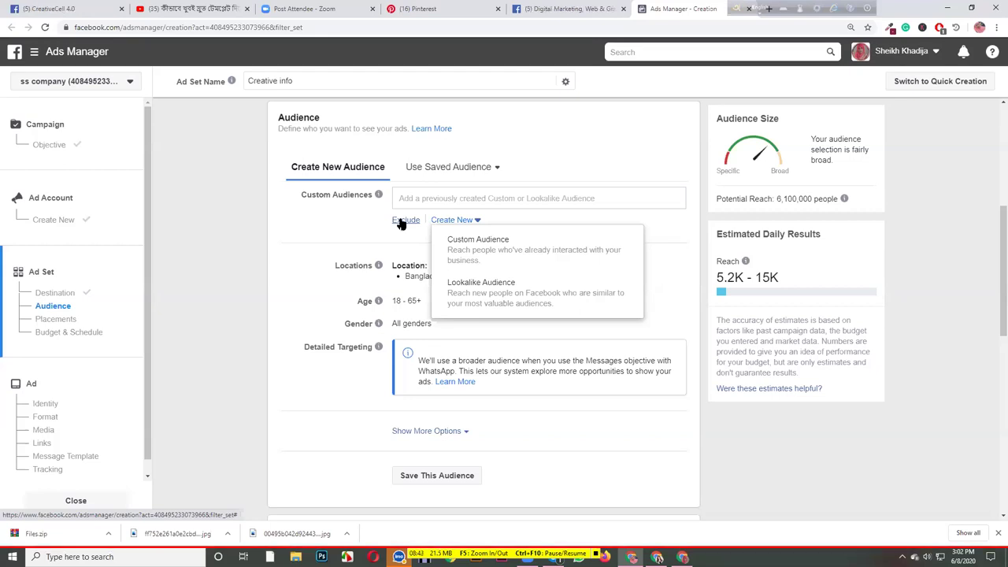
pyautogui.click(499, 248)
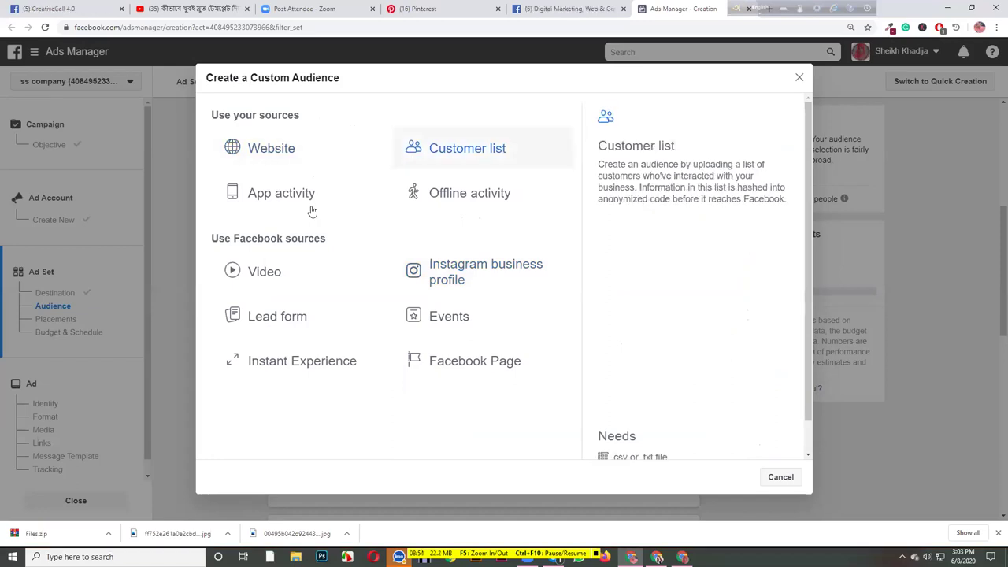
# Use Facebook Page as source, select the Digital Marketing page, and view the ANY/ALL options.
pyautogui.click(491, 368)
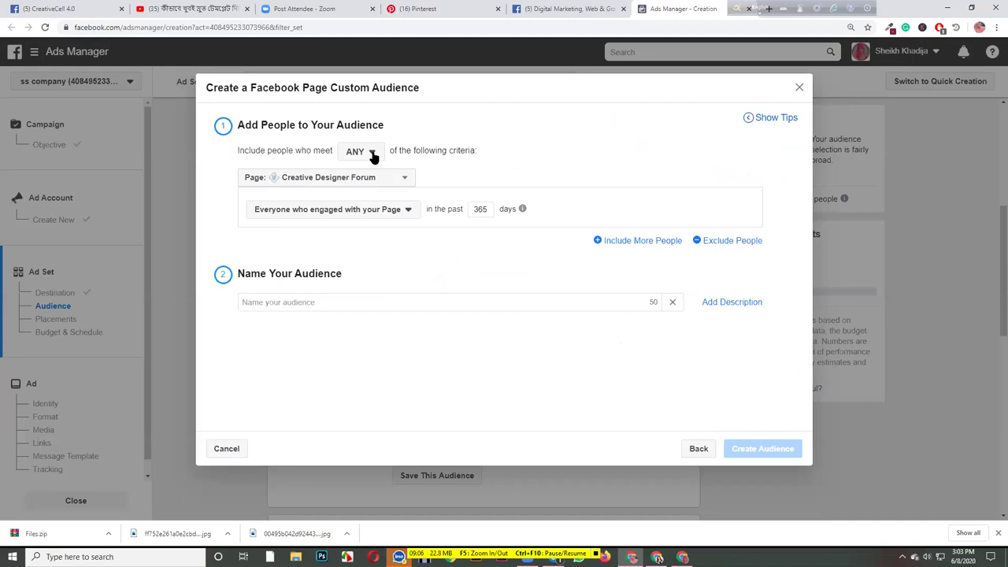
pyautogui.click(402, 179)
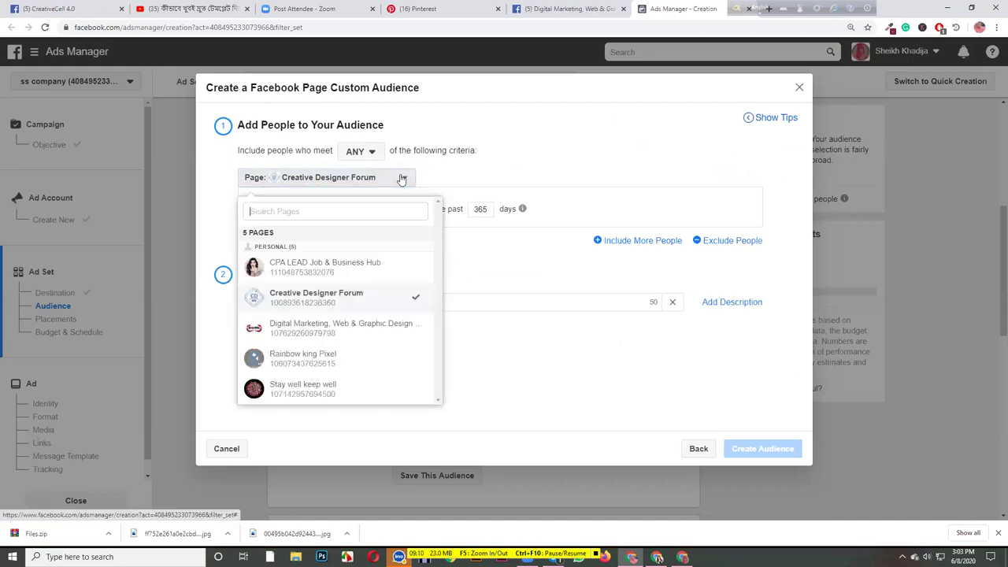
pyautogui.click(373, 328)
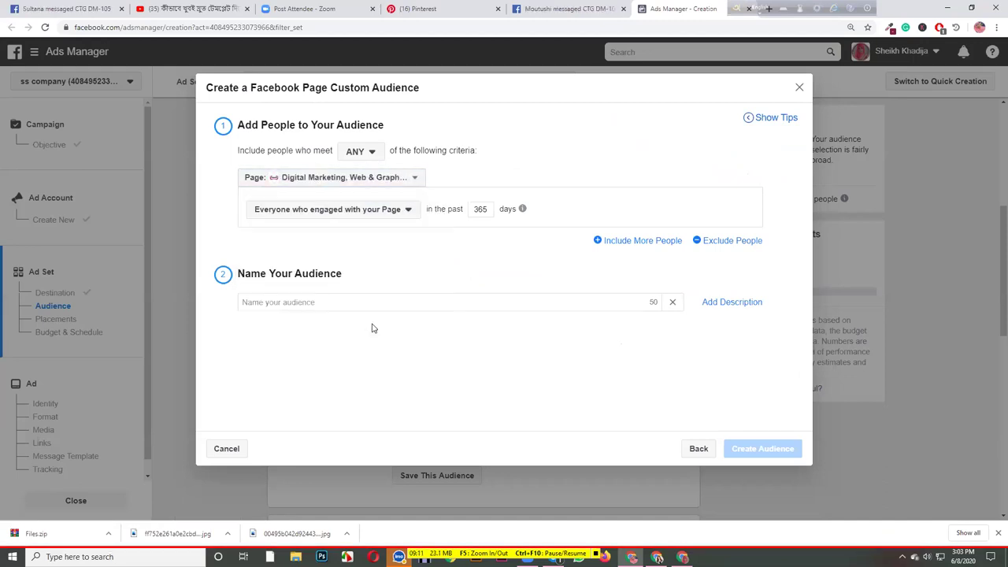
pyautogui.click(371, 153)
pyautogui.moveTo(383, 192)
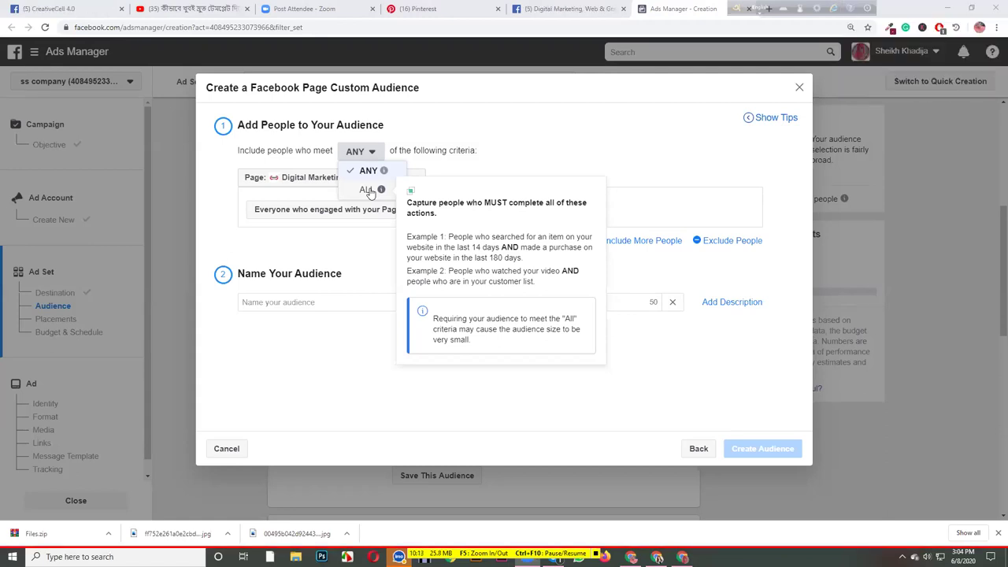
# Compare the ANY and ALL tooltips and keep ANY as the matching rule.
pyautogui.moveTo(365, 171)
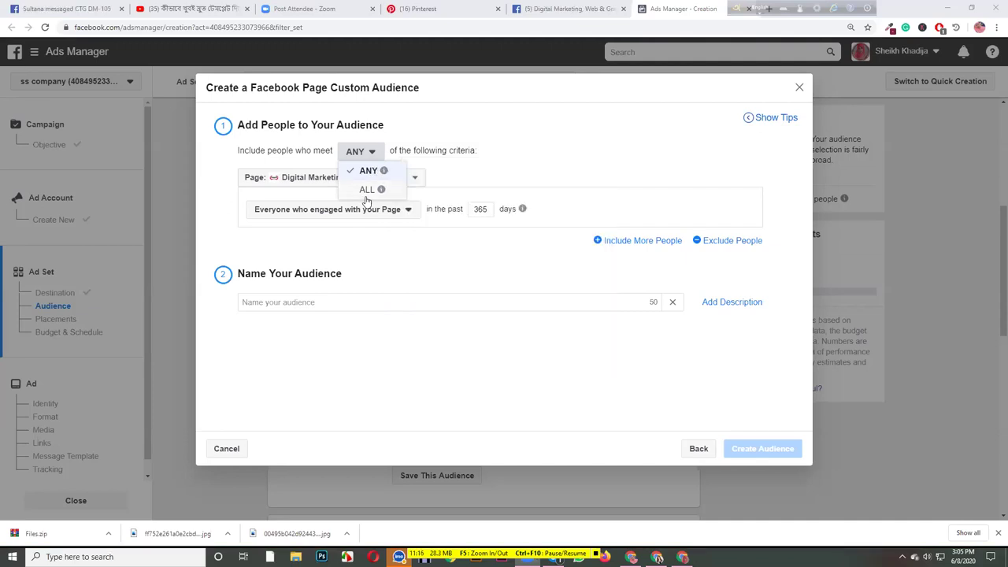
pyautogui.moveTo(367, 195)
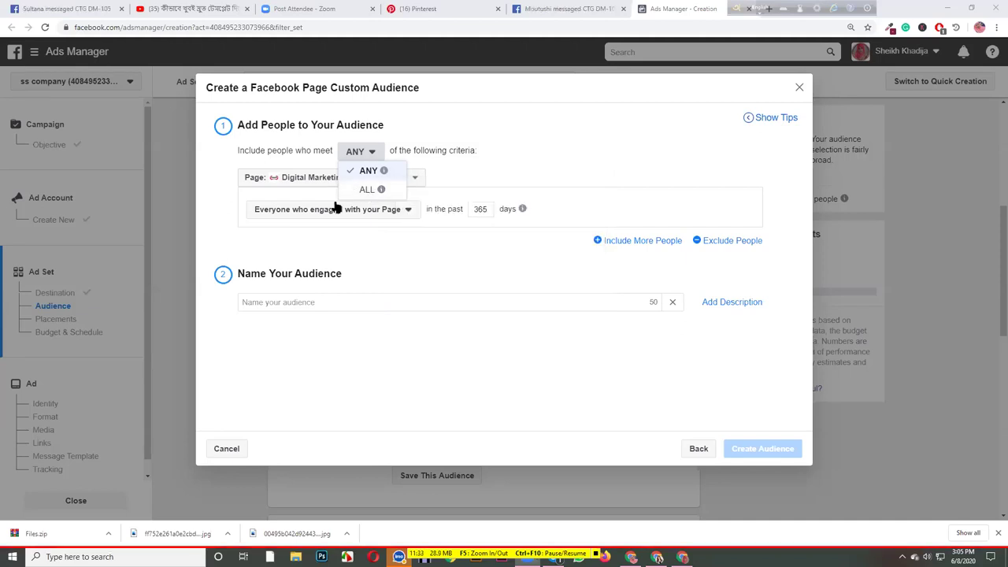
pyautogui.moveTo(375, 173)
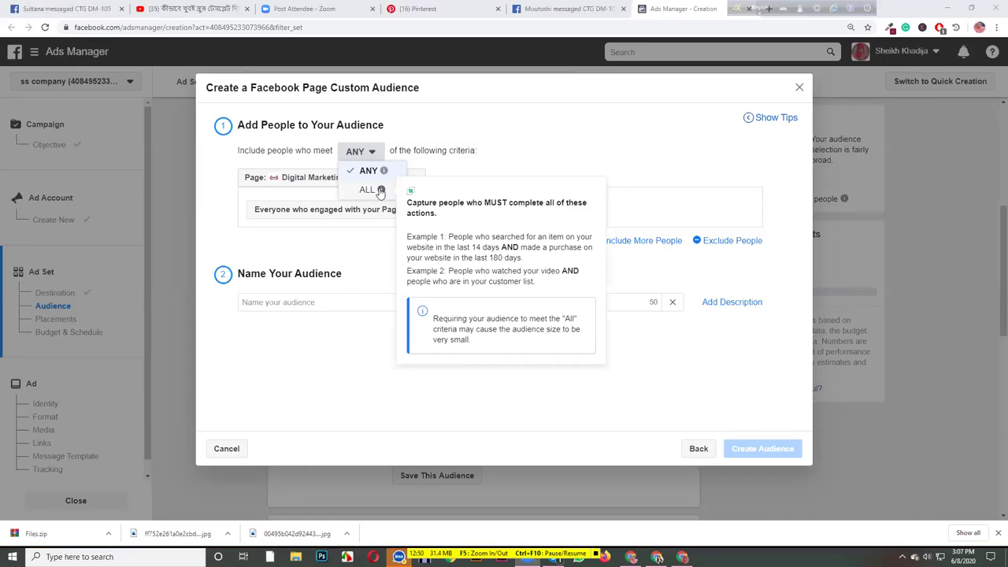
pyautogui.moveTo(377, 175)
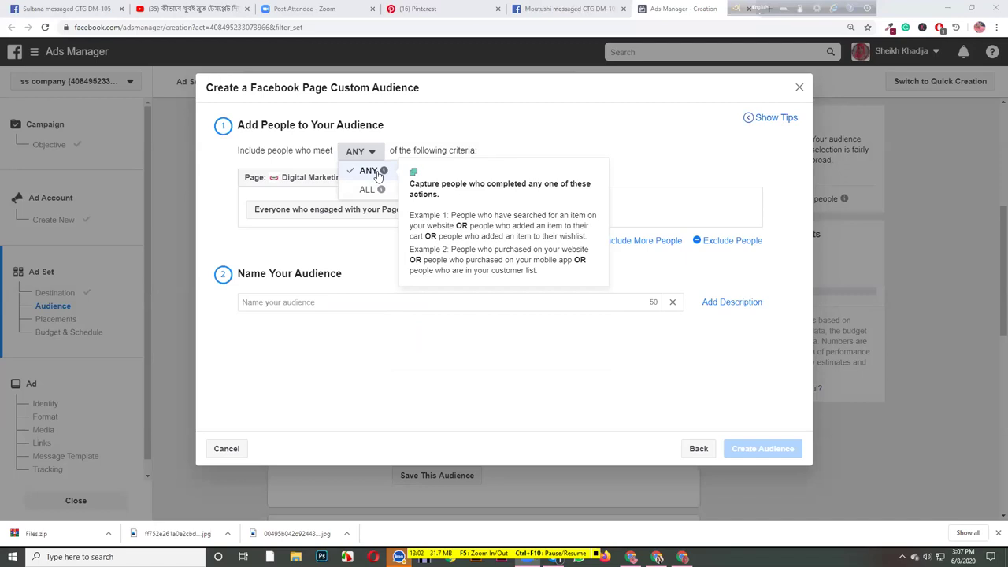
pyautogui.click(364, 171)
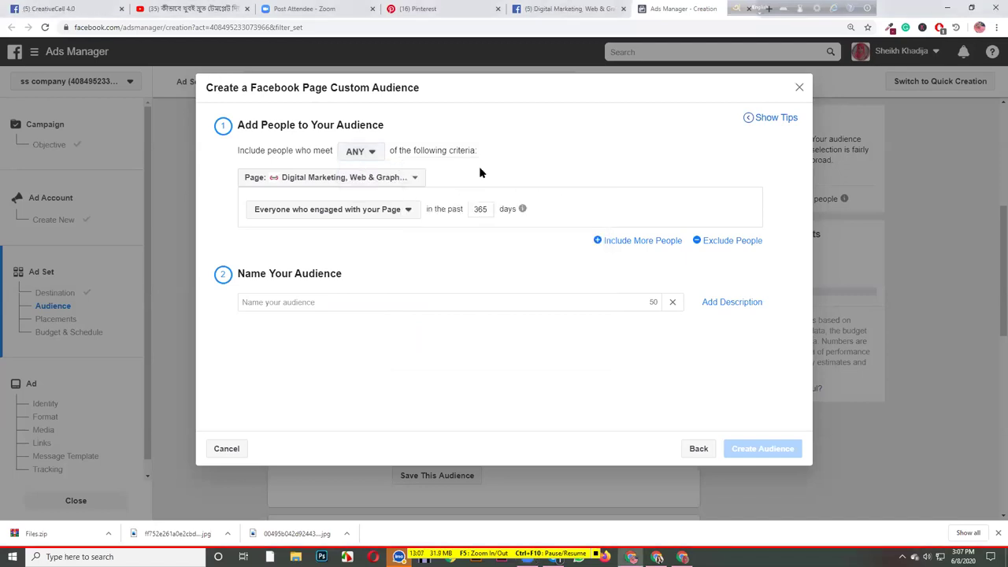
# Target anyone who visited the Page, shortening the lookback from 365 to 30 days.
pyautogui.click(407, 209)
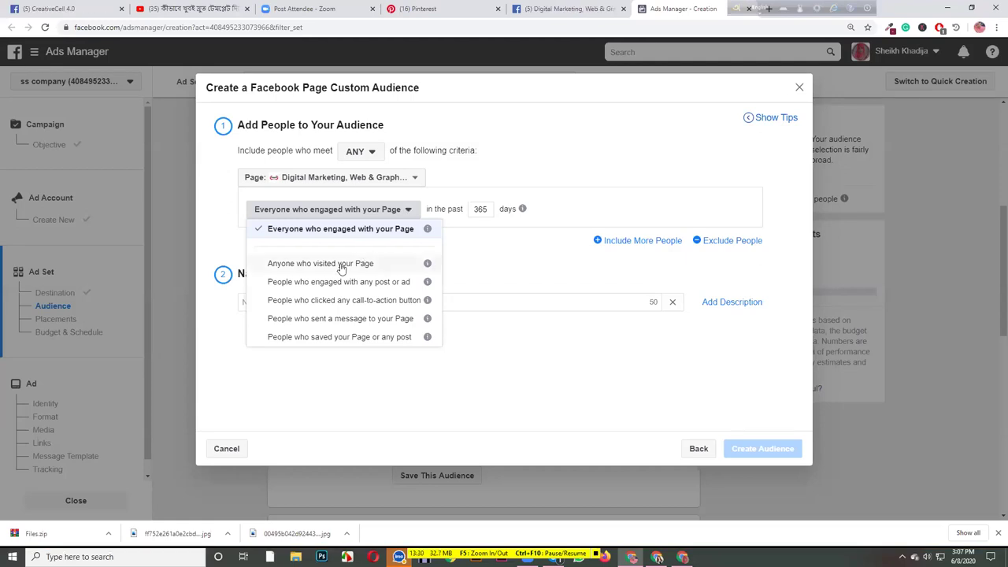
pyautogui.click(341, 268)
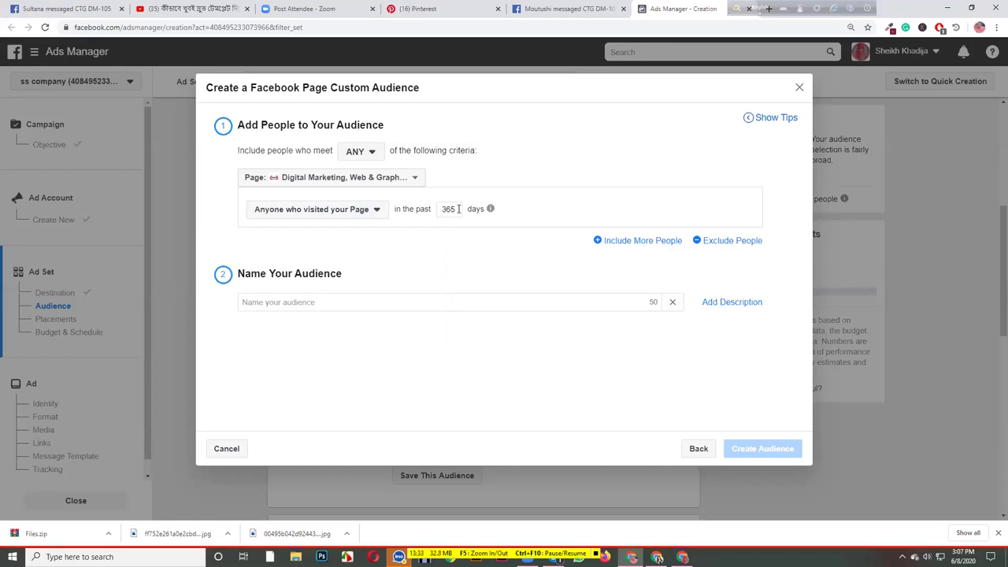
pyautogui.moveTo(455, 211); pyautogui.dragTo(429, 223)
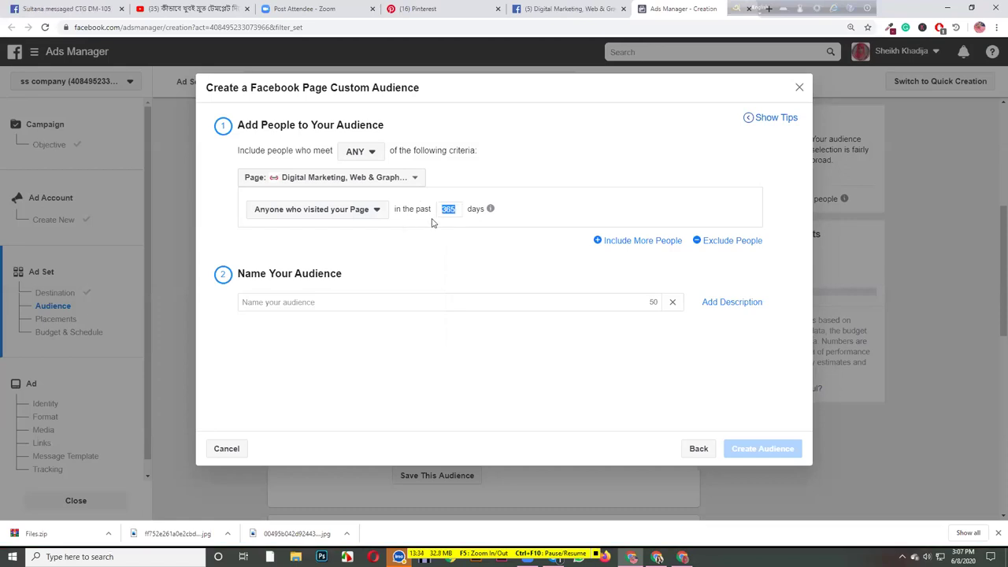
pyautogui.write('30')
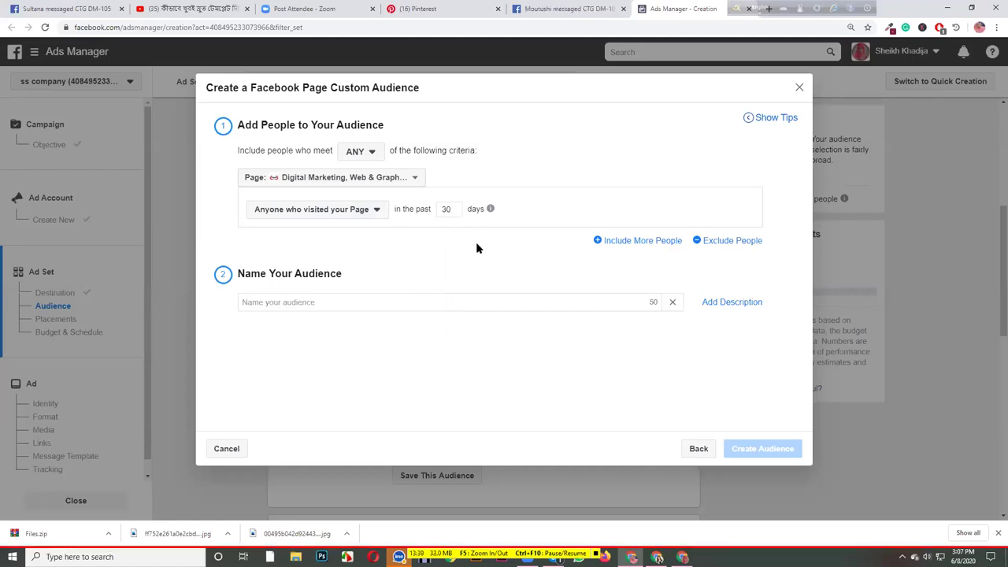
pyautogui.click(274, 297)
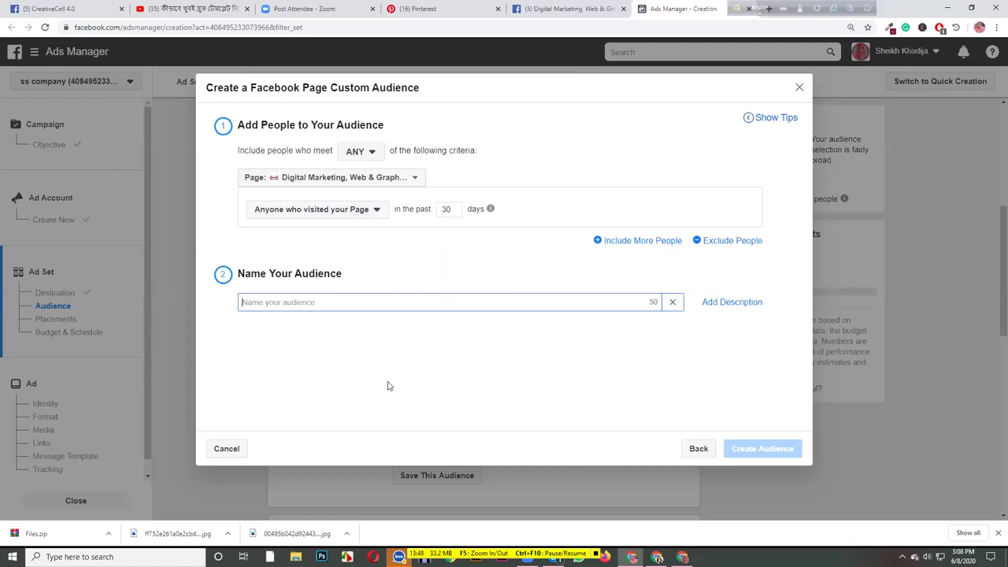
# Name the Page custom audience 'male/female', fixing the typos, and create it.
pyautogui.write('mail')
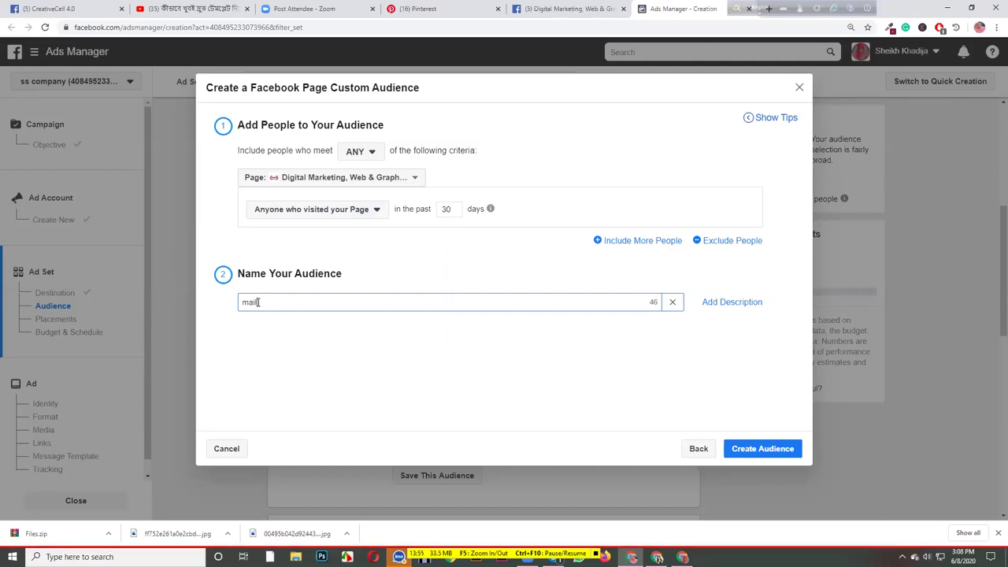
pyautogui.write(' l')
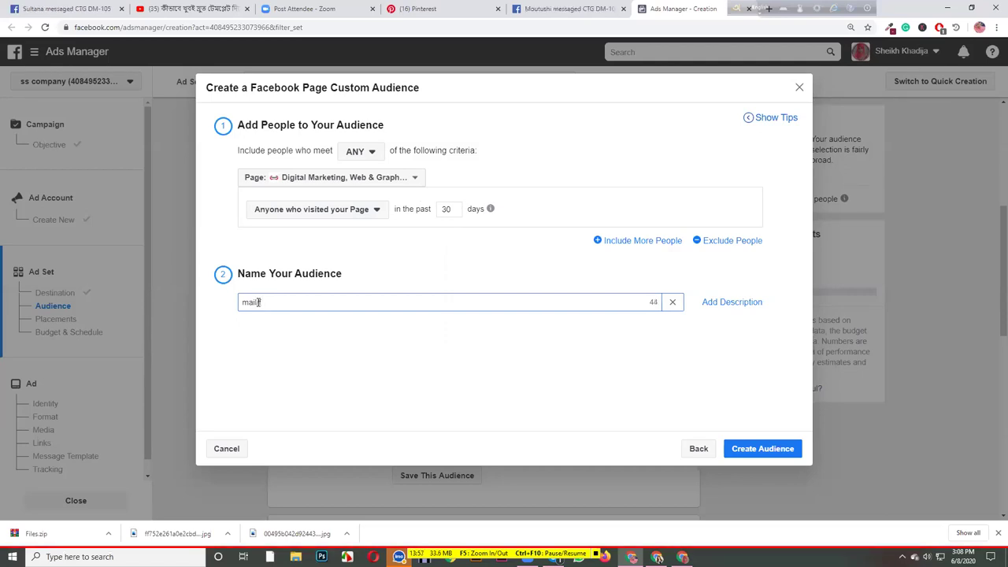
pyautogui.write('mail')
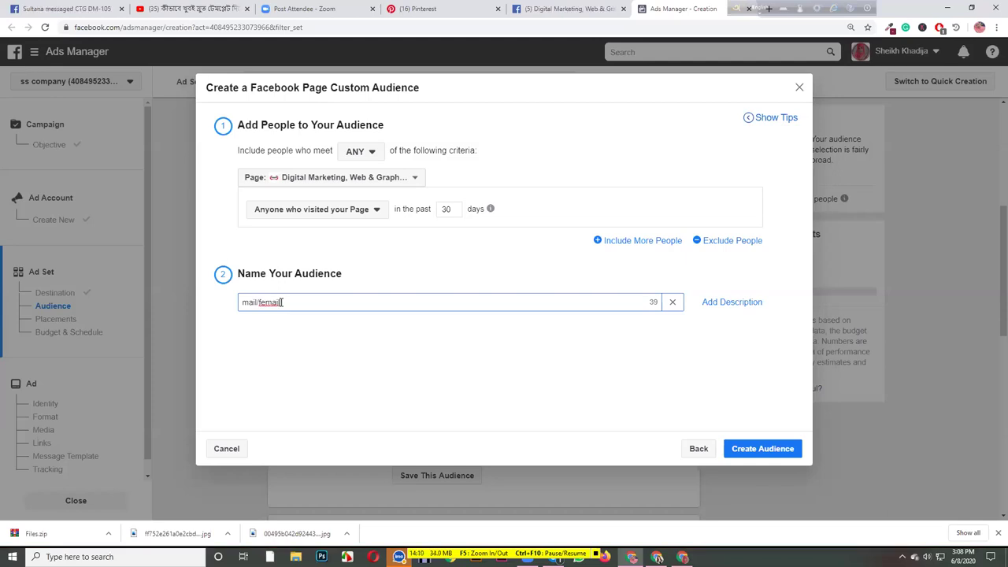
pyautogui.write('s')
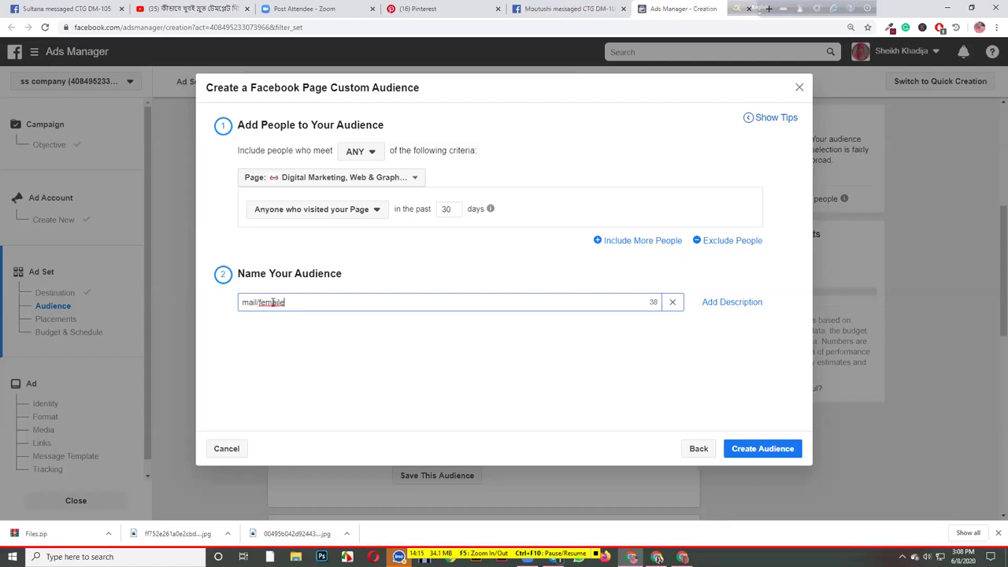
pyautogui.moveTo(286, 301); pyautogui.dragTo(243, 307)
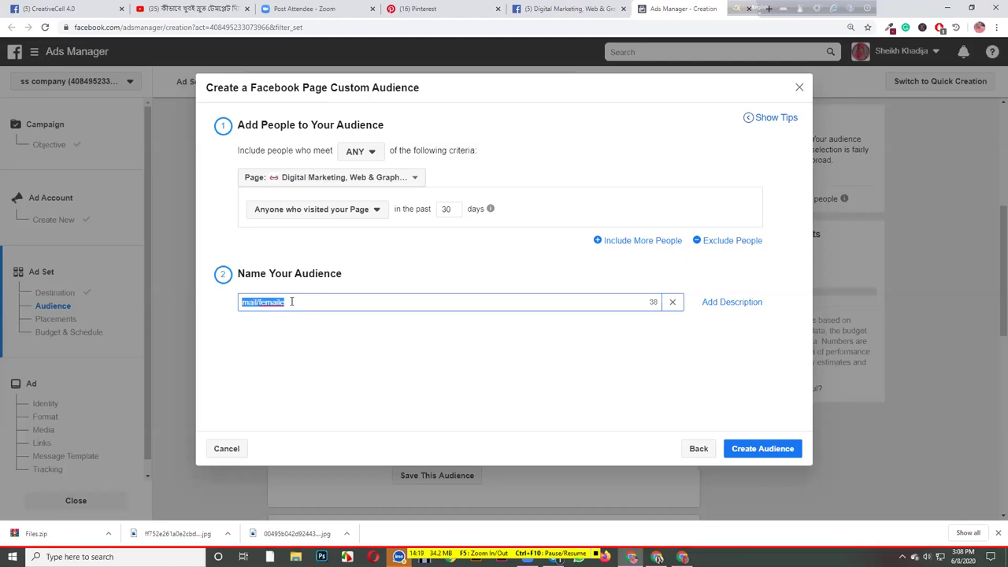
pyautogui.write('male')
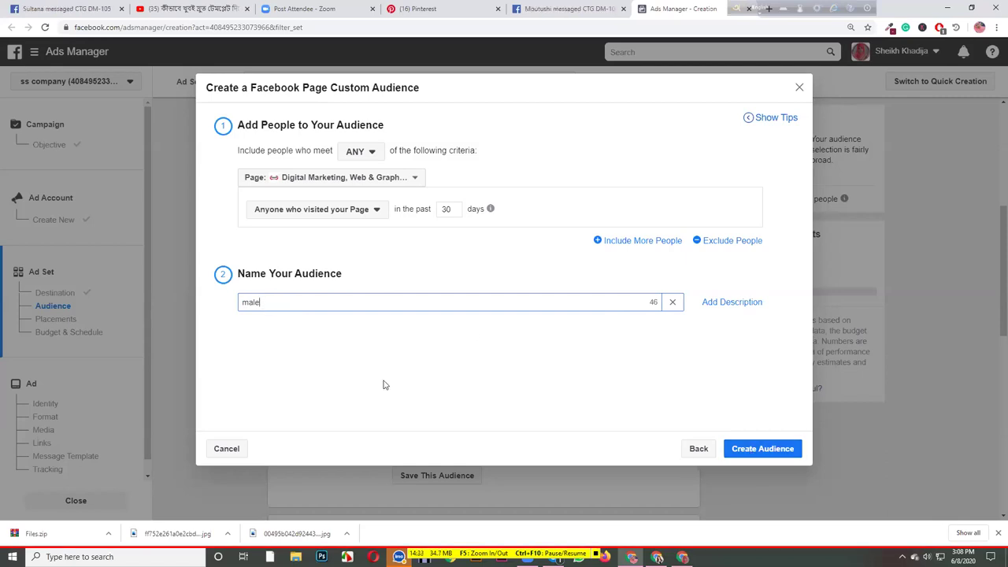
pyautogui.write(':')
pyautogui.write('female')
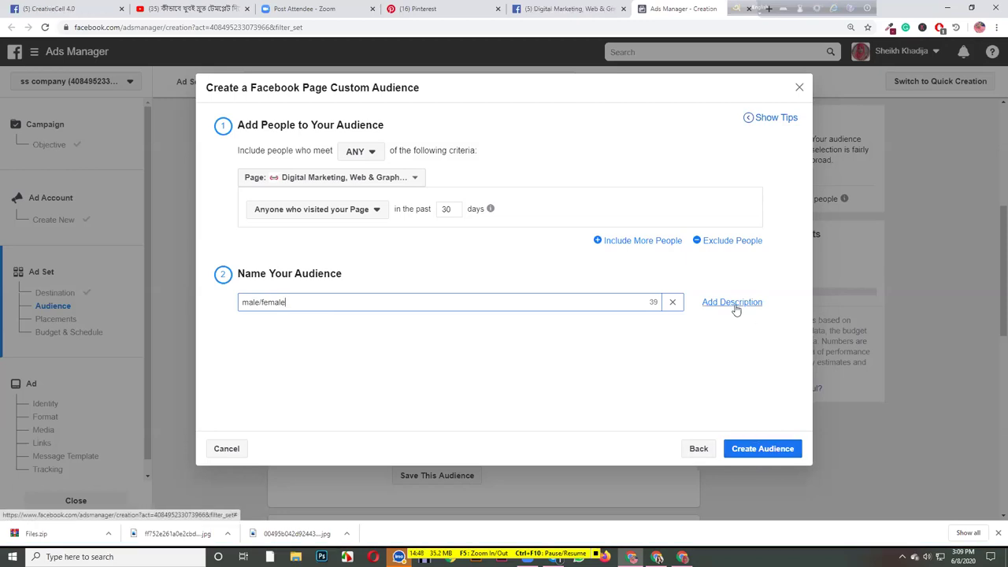
pyautogui.click(761, 451)
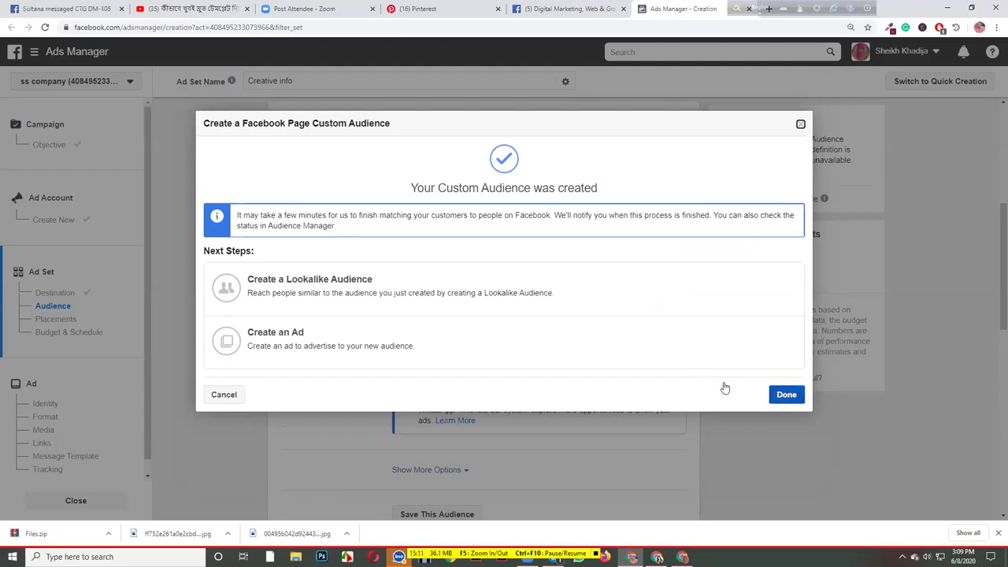
# Close the audience-created confirmation and return to the ad set's Audience Age row.
pyautogui.click(785, 395)
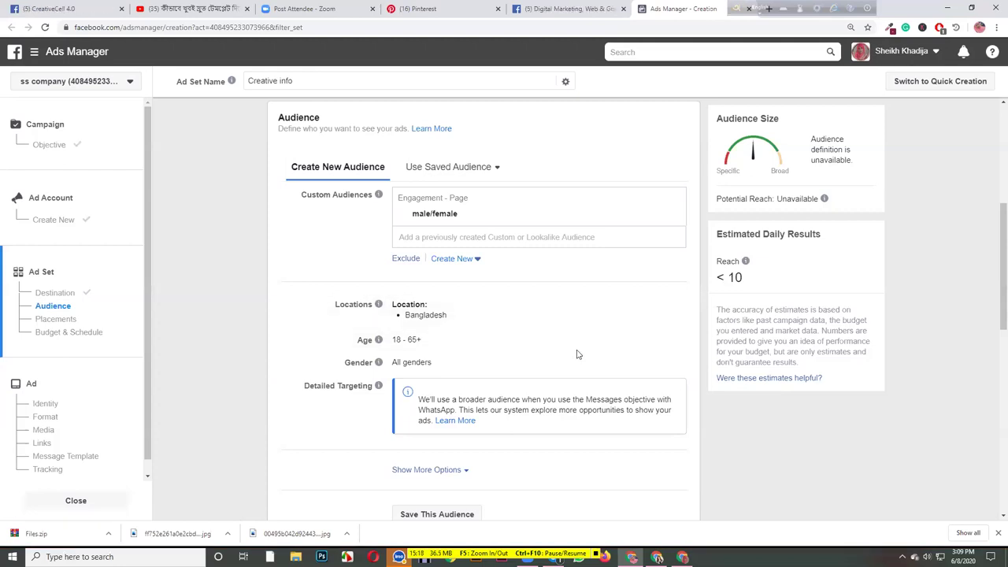
pyautogui.scroll(-2, 576, 354)
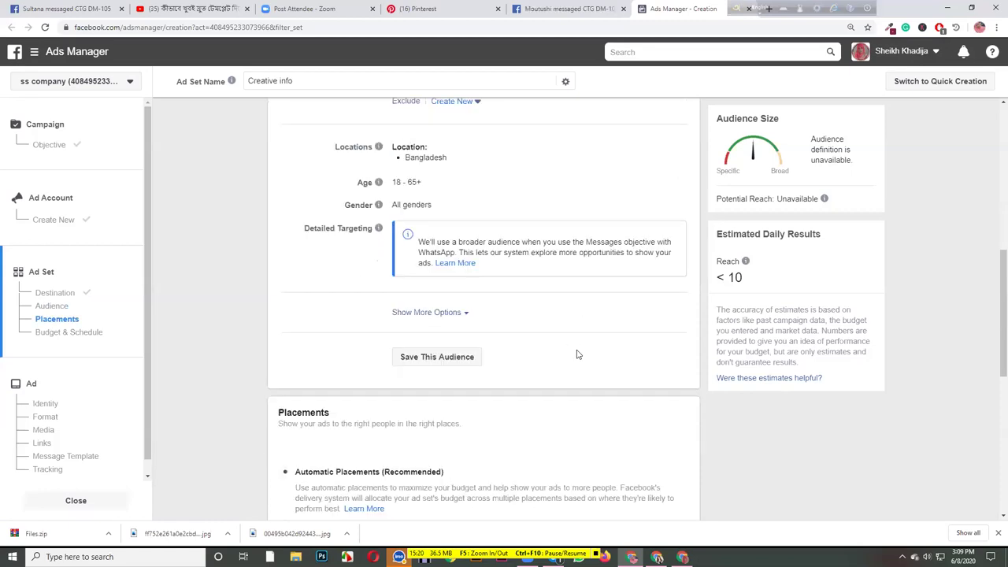
pyautogui.scroll(-5, 576, 354)
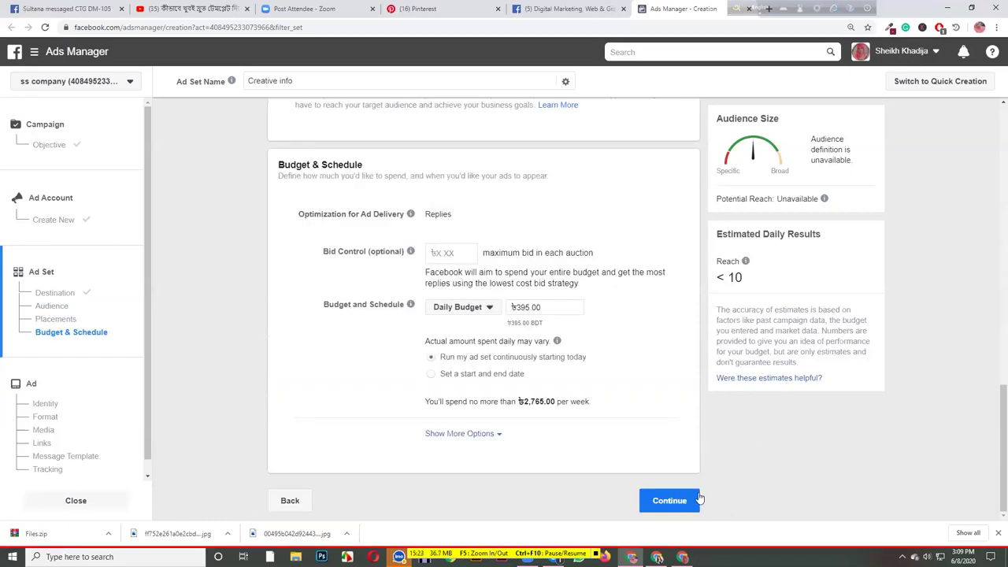
pyautogui.click(666, 504)
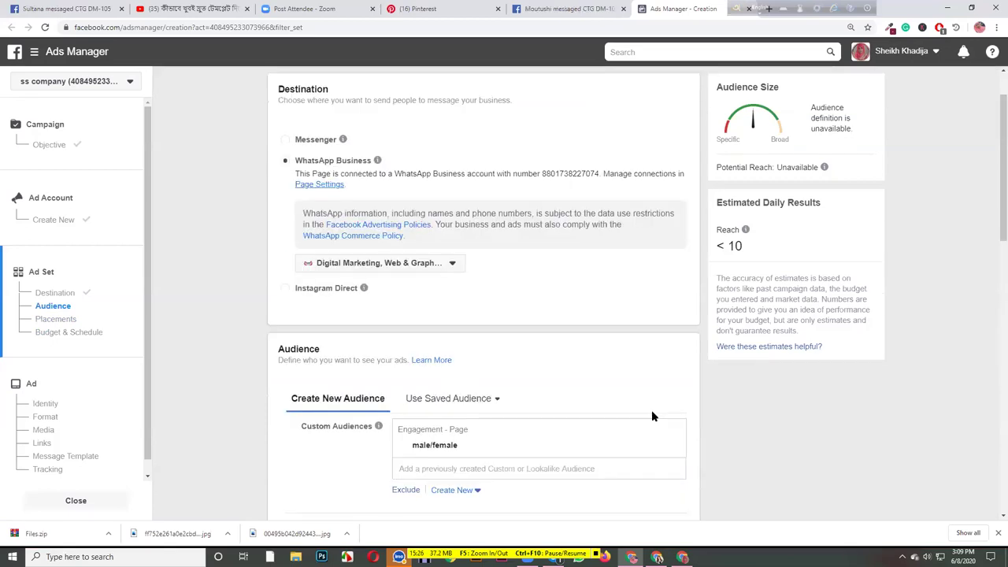
pyautogui.scroll(1, 652, 415)
pyautogui.scroll(-3, 639, 345)
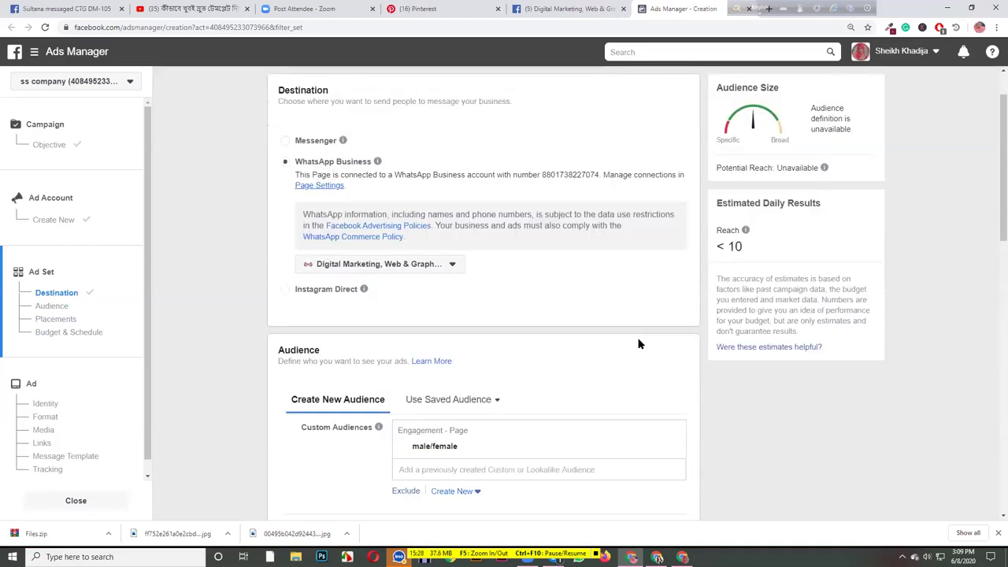
pyautogui.scroll(-3, 639, 340)
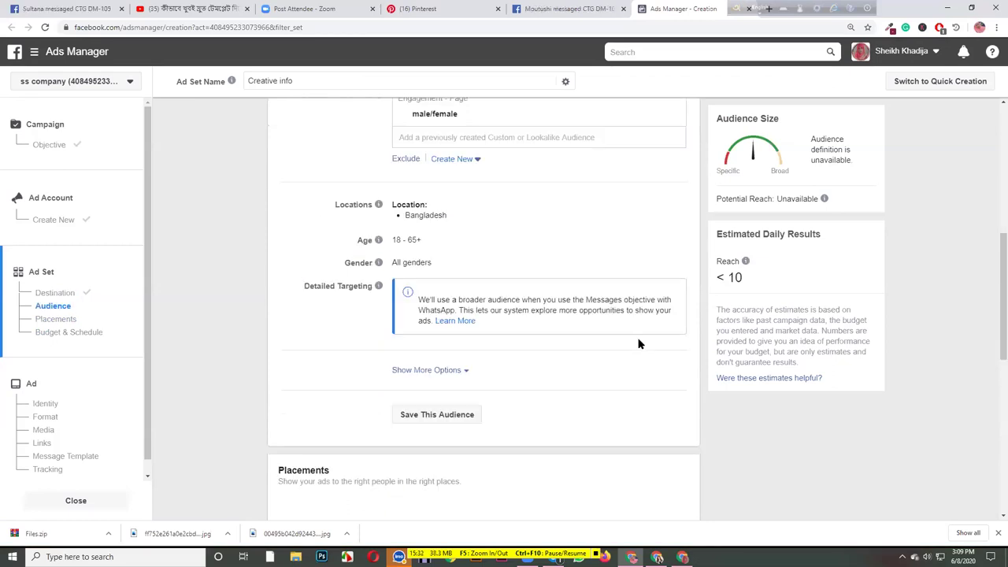
pyautogui.moveTo(740, 277)
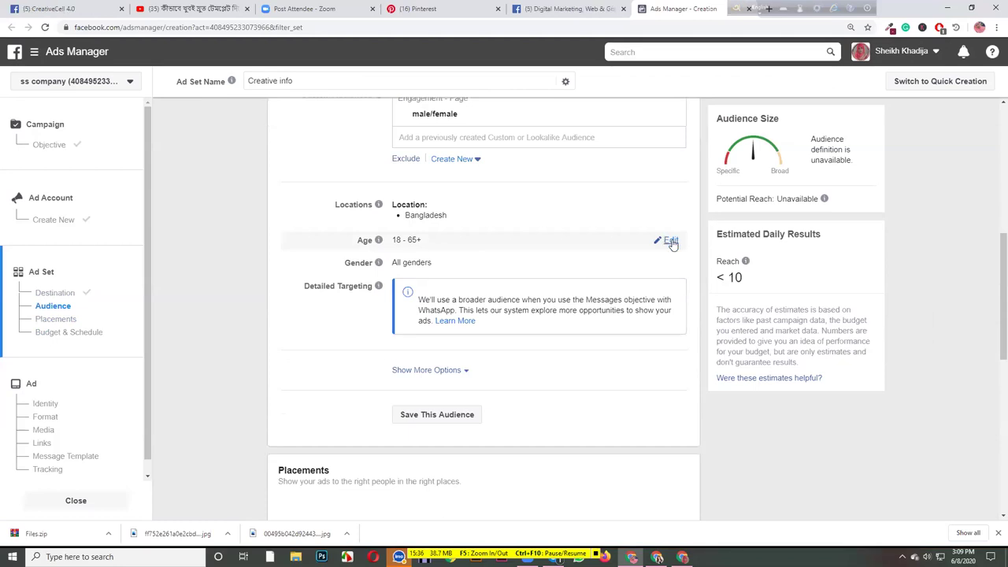
# Change the ad set's age range from 18–65+ to 18–45.
pyautogui.click(665, 240)
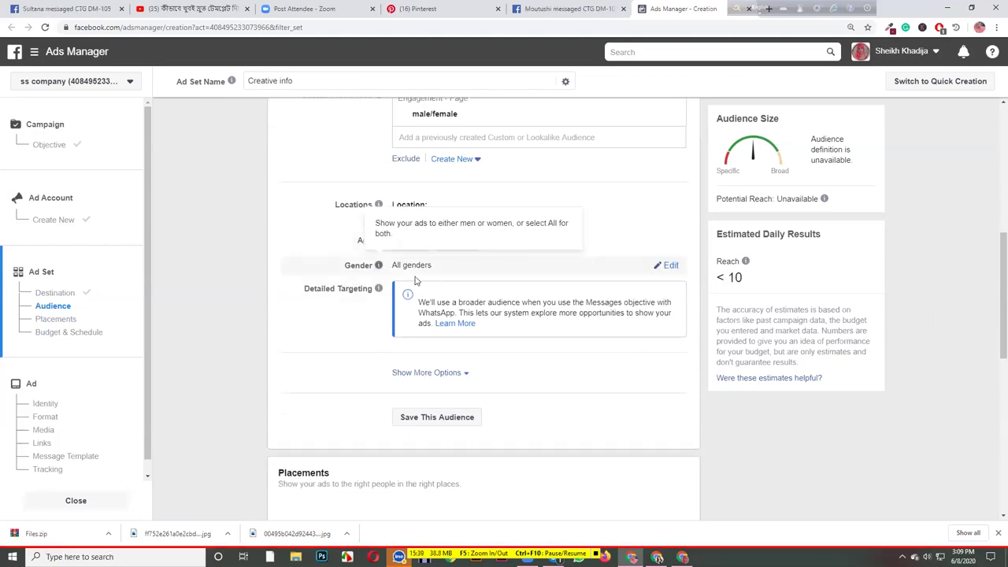
pyautogui.moveTo(378, 288)
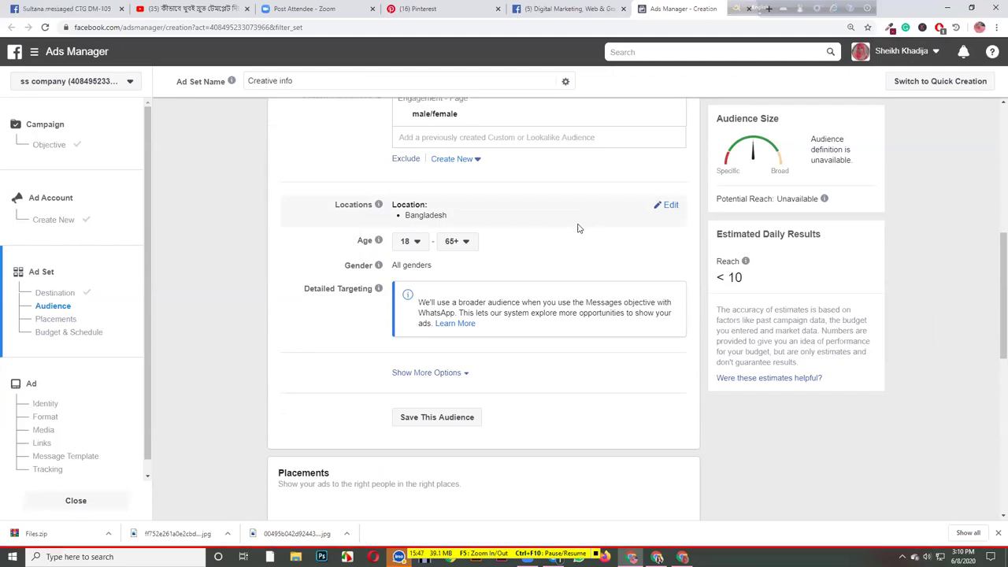
pyautogui.click(418, 241)
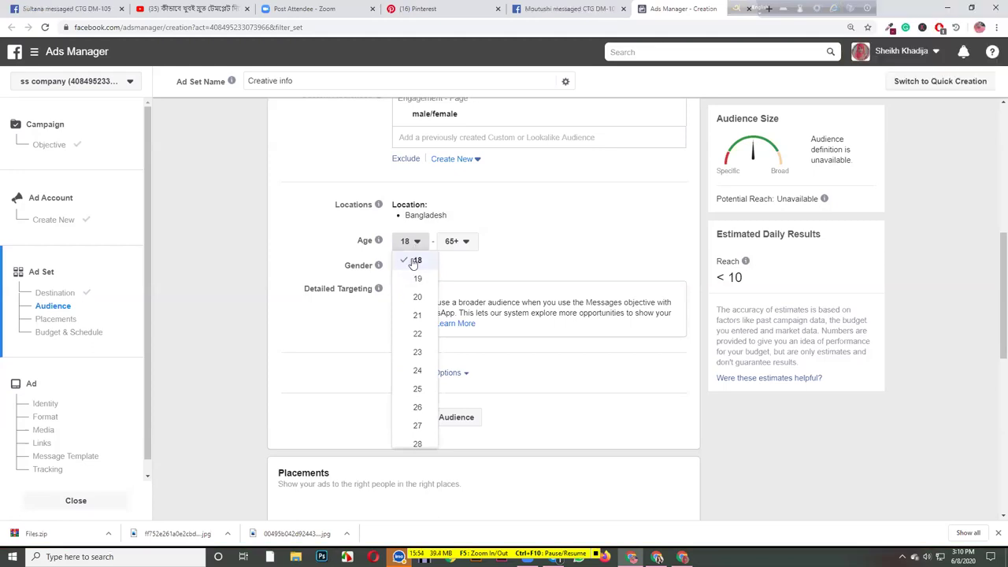
pyautogui.click(465, 241)
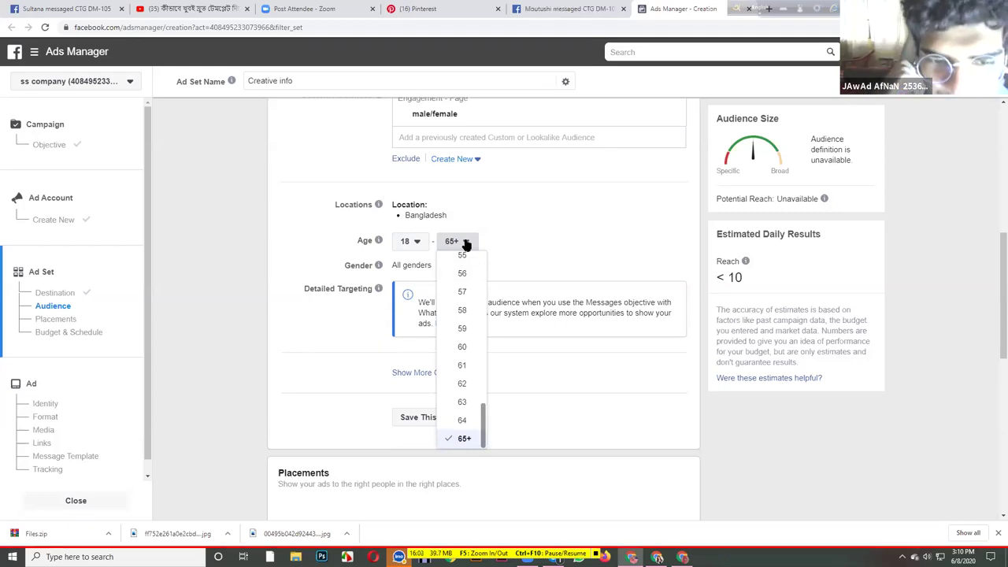
pyautogui.scroll(2, 470, 261)
pyautogui.scroll(1, 470, 260)
pyautogui.scroll(4, 470, 260)
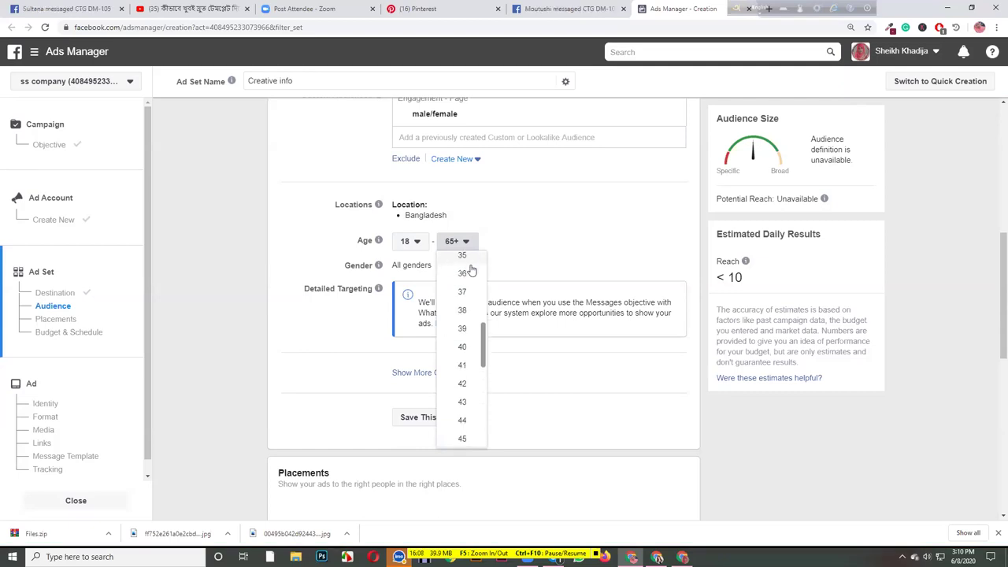
pyautogui.scroll(-1, 470, 272)
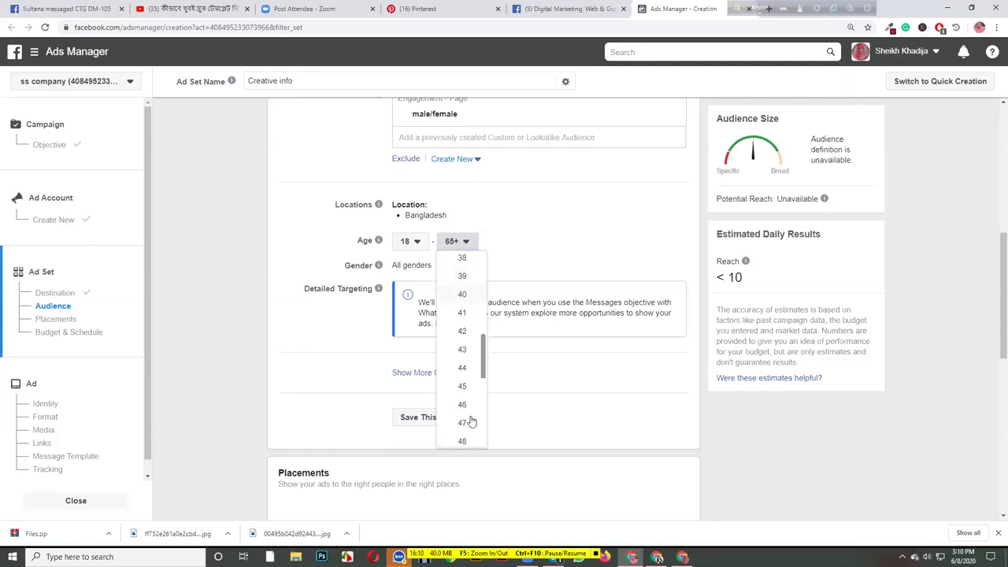
pyautogui.click(462, 386)
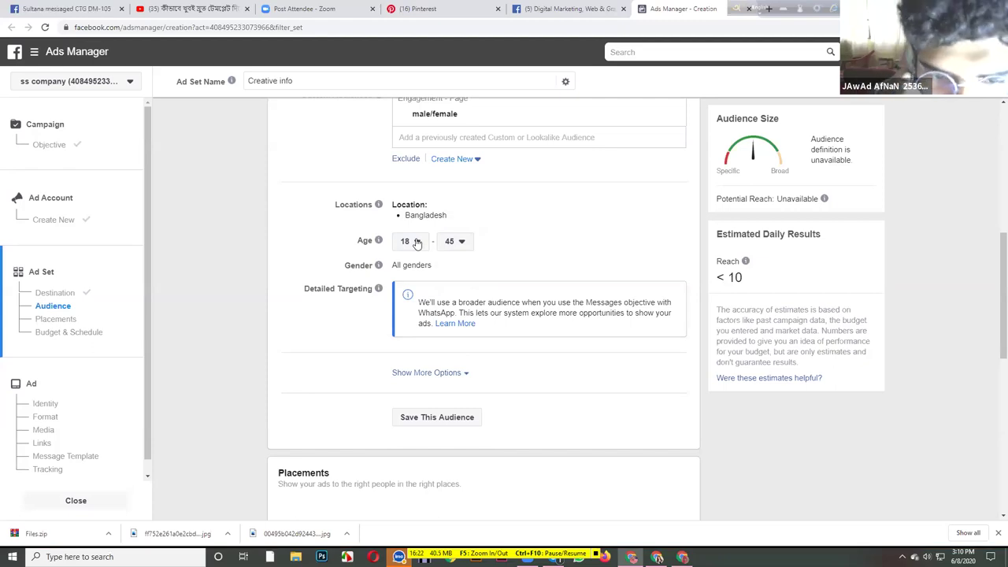
# Expand Show More Options under Detailed Targeting to reveal Languages and Connections.
pyautogui.click(463, 374)
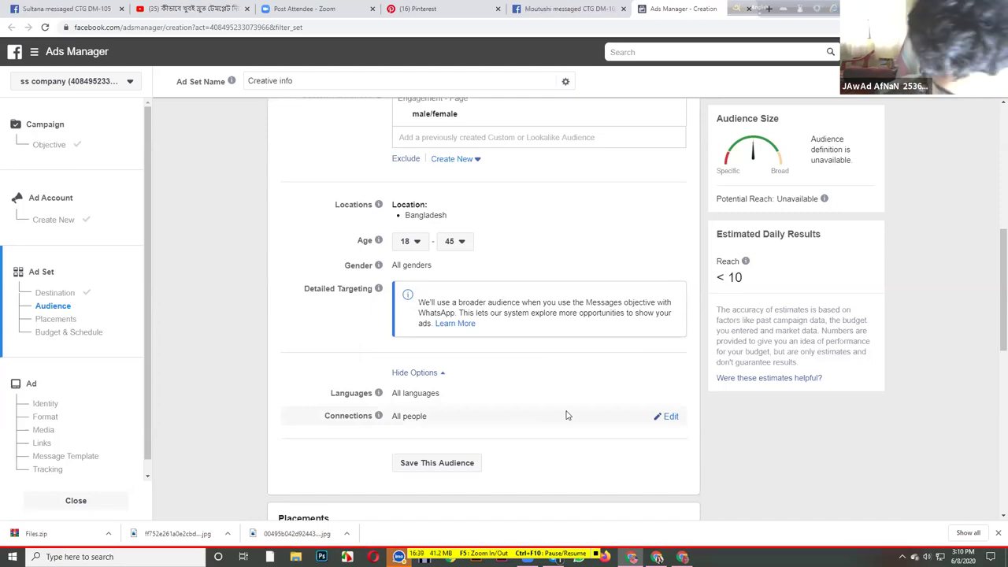
pyautogui.scroll(-3, 567, 415)
pyautogui.scroll(2, 567, 415)
pyautogui.scroll(3, 567, 415)
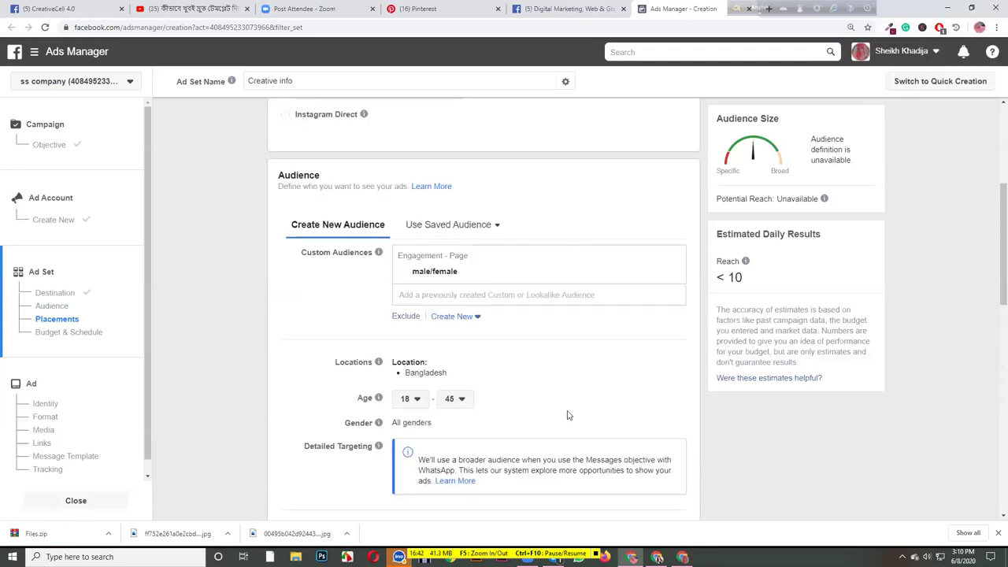
pyautogui.scroll(-4, 567, 415)
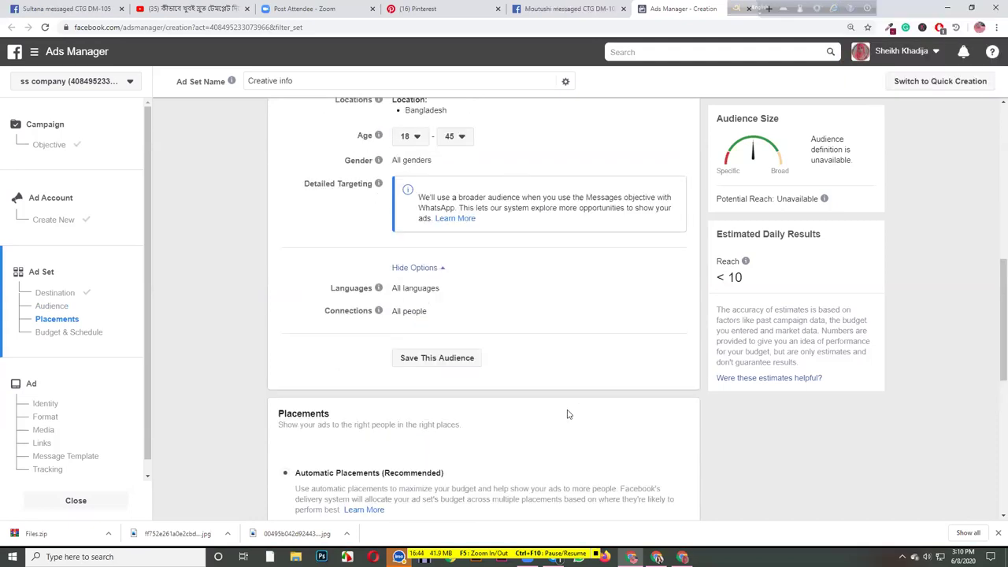
pyautogui.scroll(-6, 568, 414)
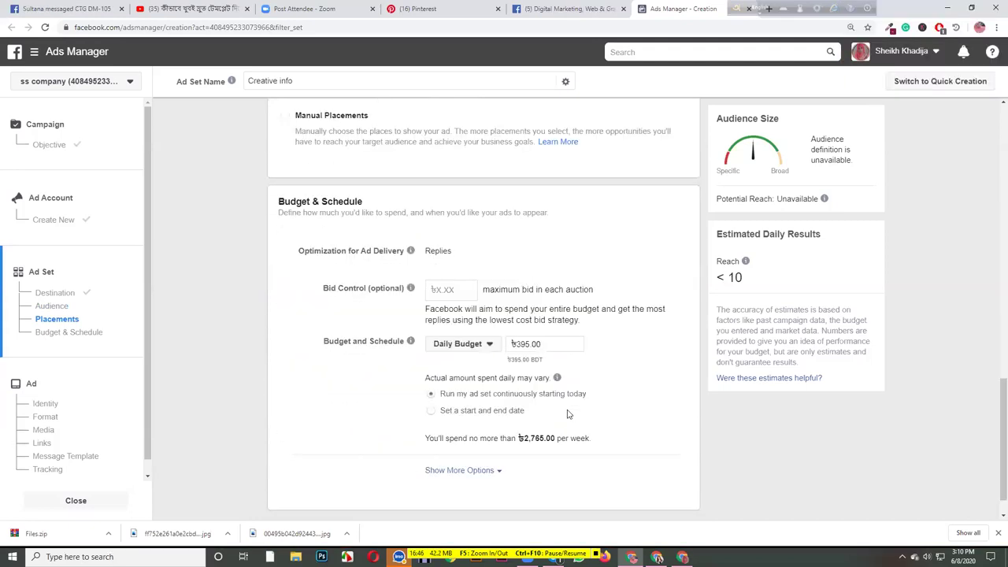
pyautogui.scroll(6, 567, 414)
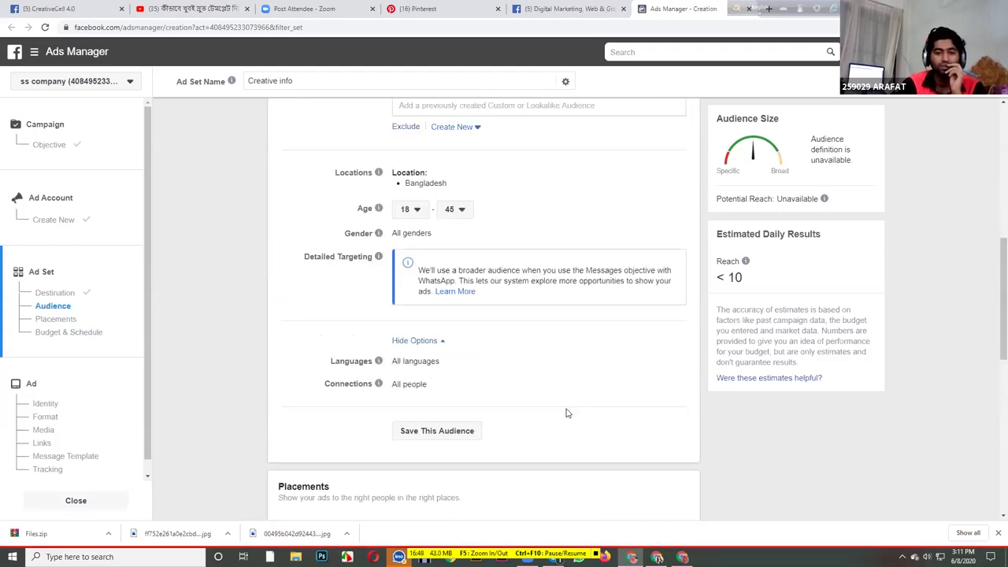
pyautogui.scroll(3, 567, 412)
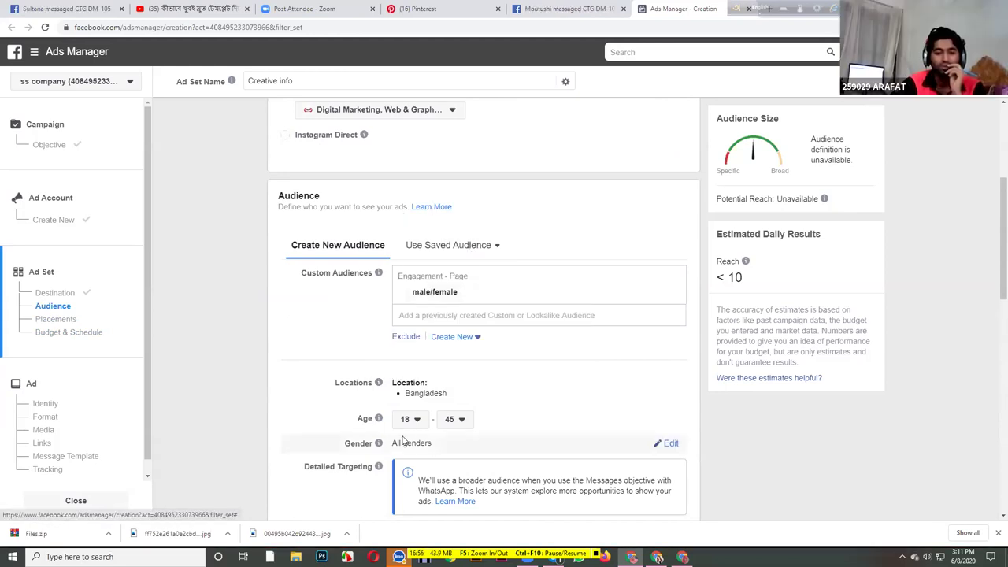
pyautogui.scroll(-4, 437, 380)
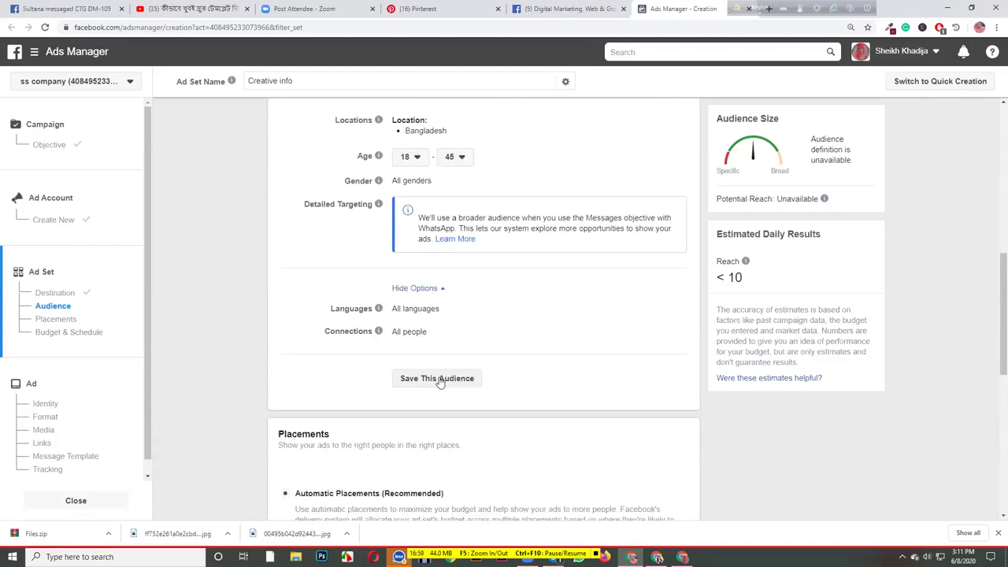
# Save the current Bangladesh, 18–45 targeting as a reusable audience called 'ss company'.
pyautogui.click(440, 379)
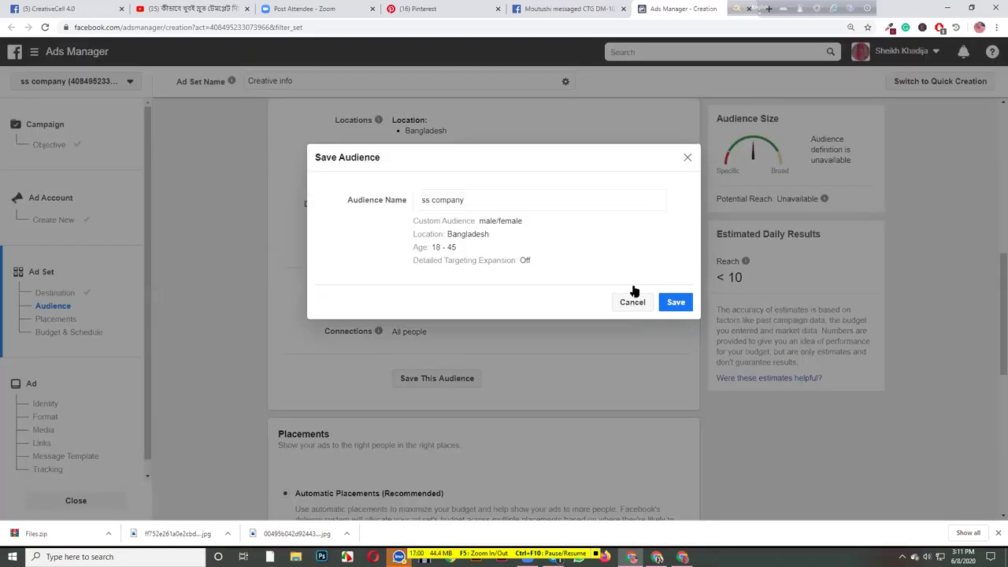
pyautogui.click(675, 303)
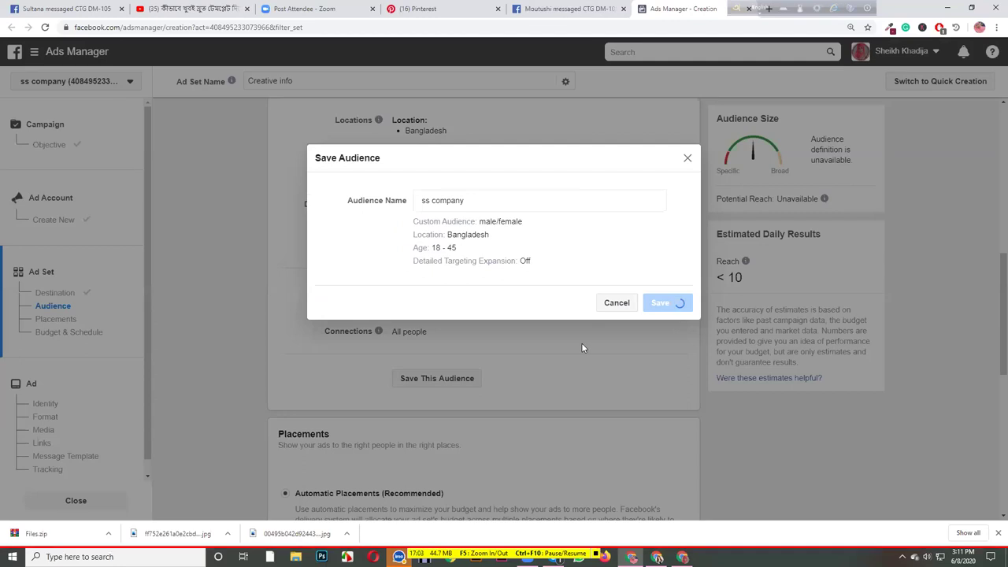
pyautogui.scroll(4, 563, 384)
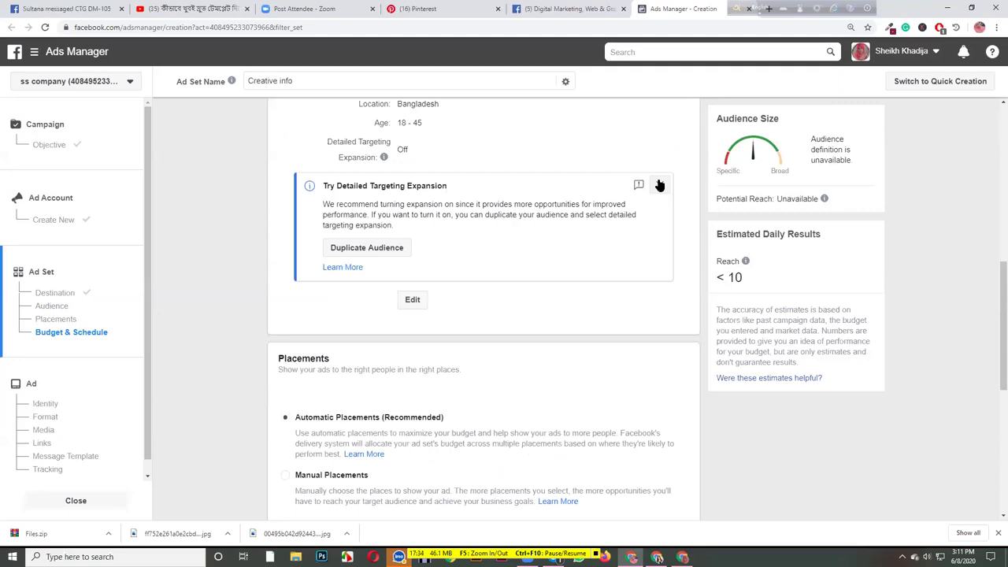
# Dismiss the Try Detailed Targeting Expansion card and jump to the Placements section.
pyautogui.click(660, 184)
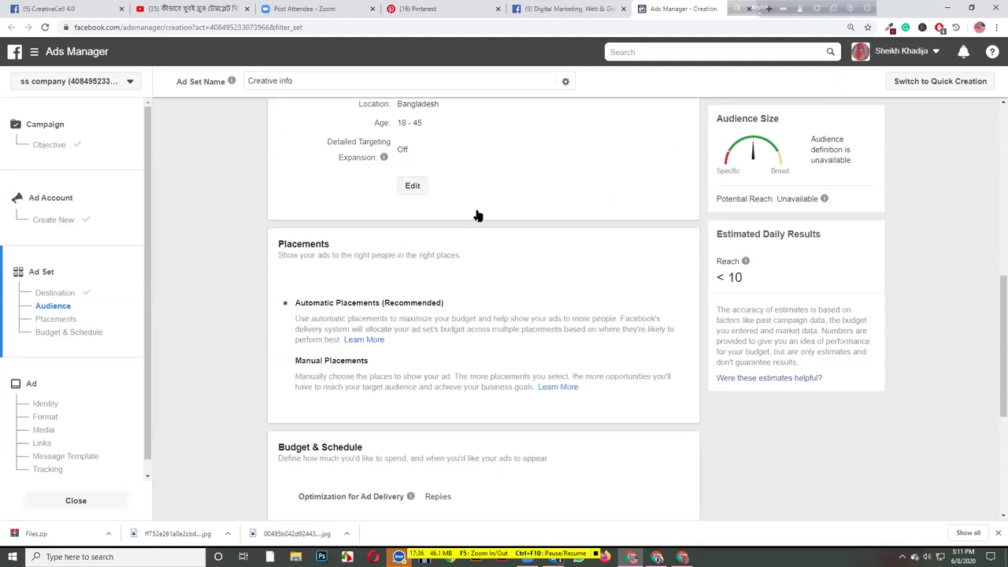
pyautogui.scroll(-4, 506, 346)
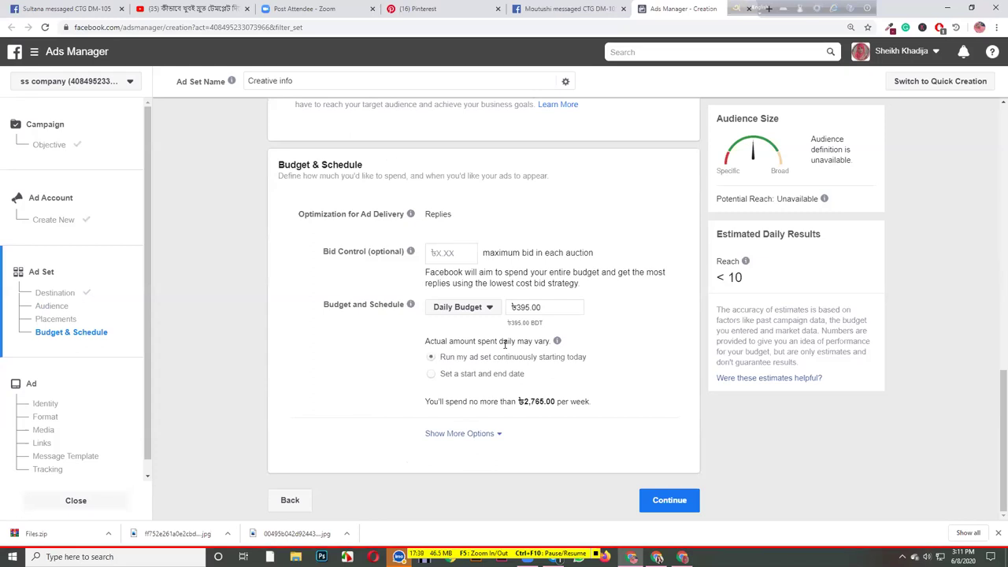
pyautogui.scroll(2, 505, 344)
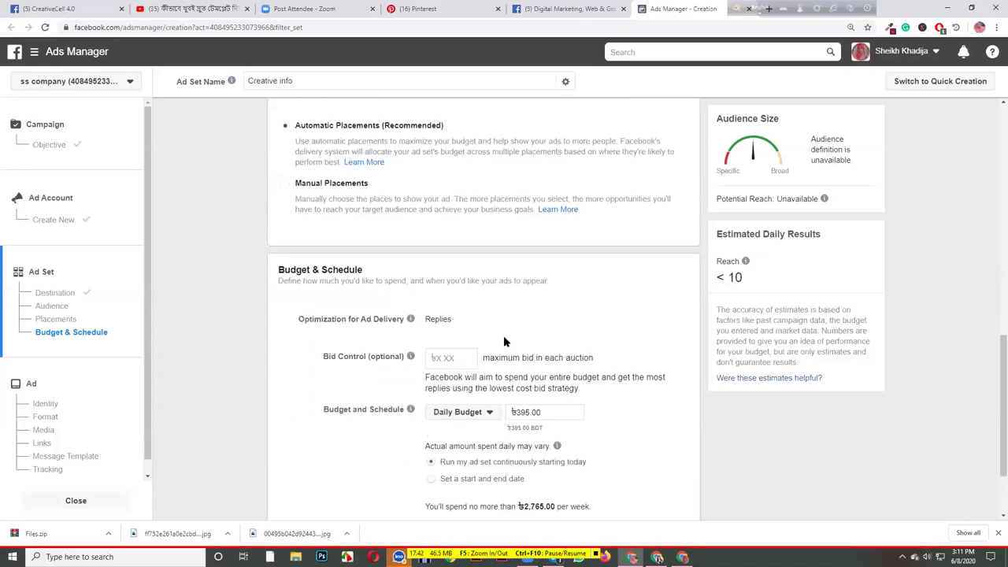
pyautogui.scroll(-1, 503, 335)
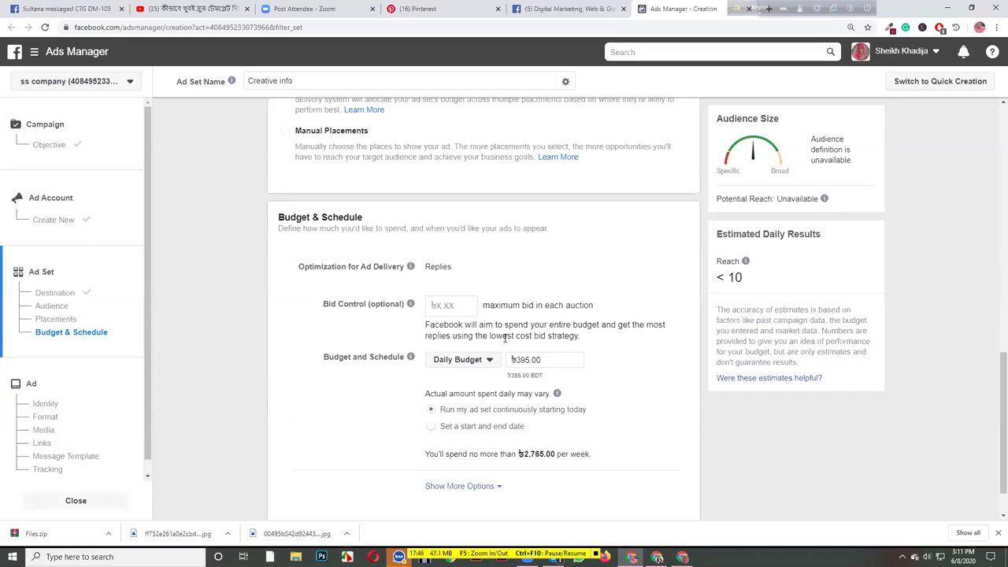
pyautogui.click(56, 319)
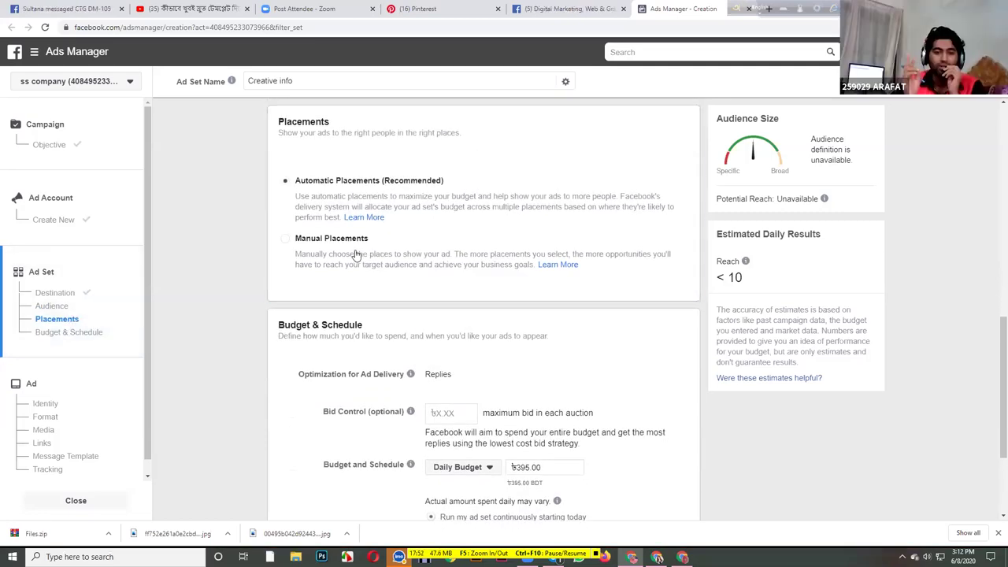
# Open the placements Help article and select Manual Placements for the ad set.
pyautogui.click(554, 267)
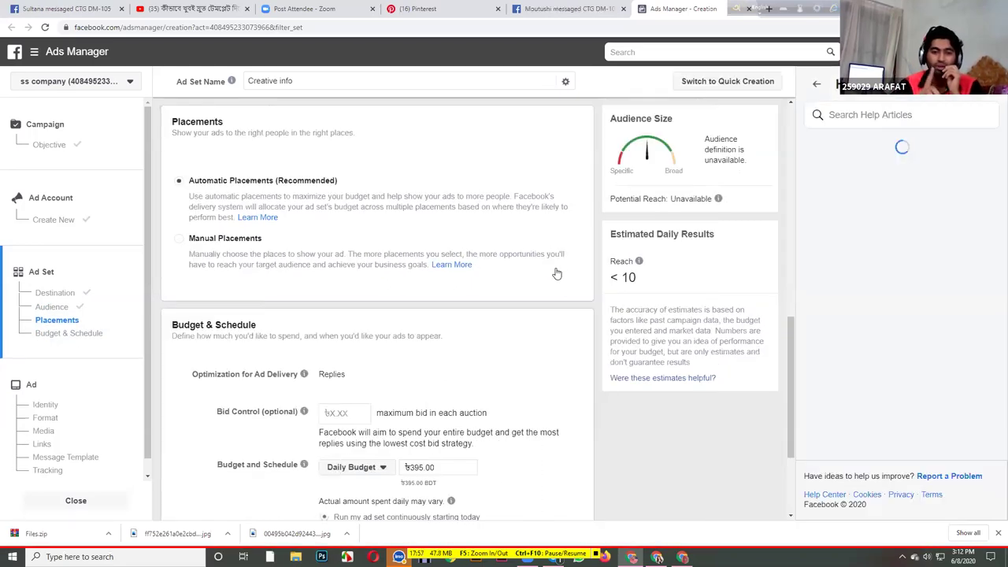
pyautogui.click(181, 244)
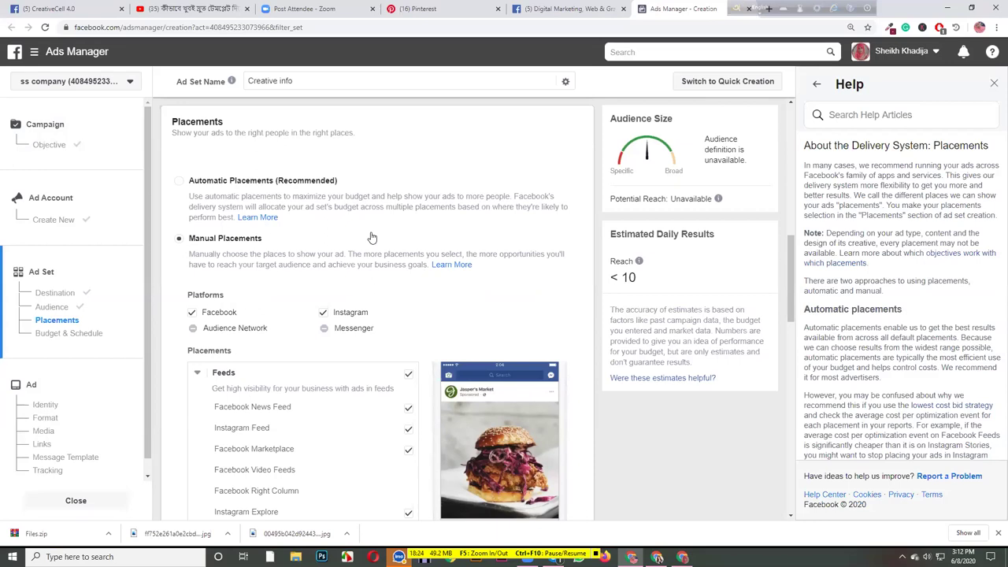
pyautogui.scroll(1, 373, 236)
pyautogui.scroll(-3, 372, 237)
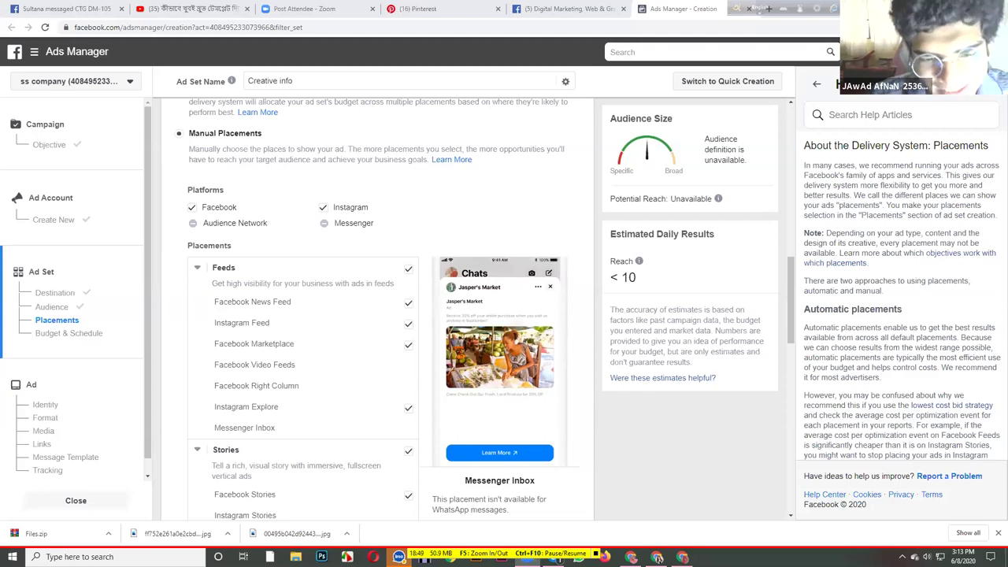
pyautogui.moveTo(657, 557)
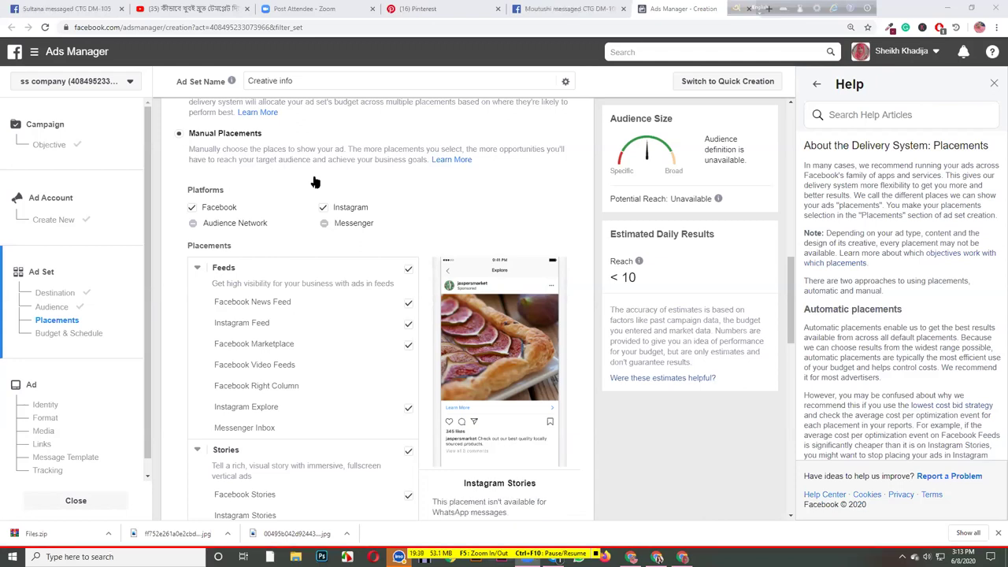
pyautogui.scroll(1, 768, 275)
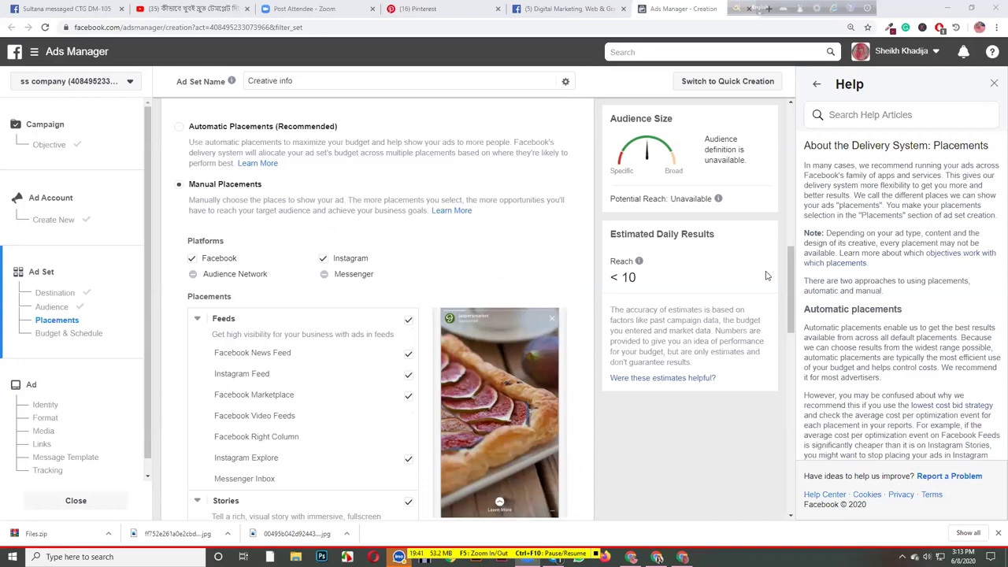
pyautogui.scroll(4, 400, 252)
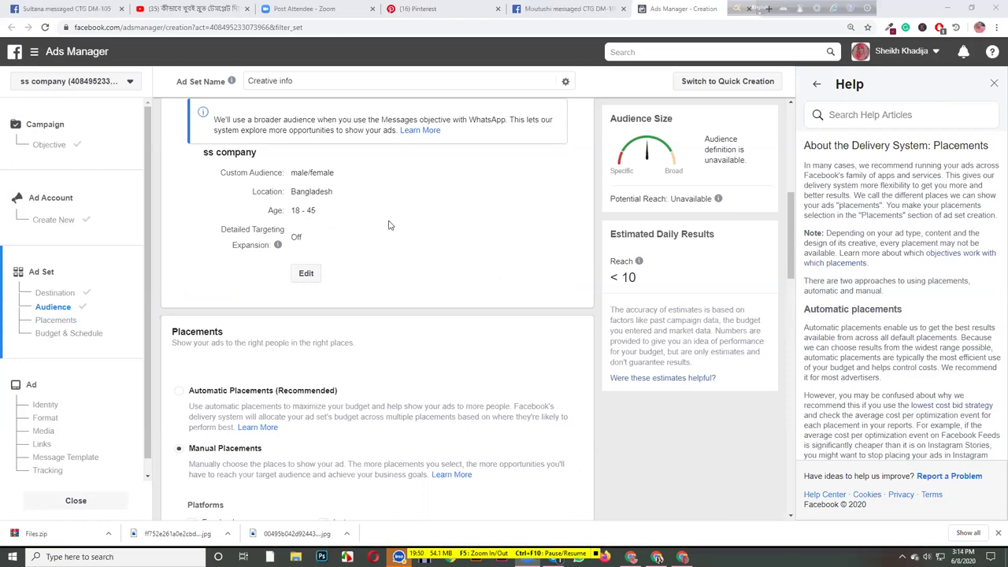
pyautogui.scroll(-2, 392, 225)
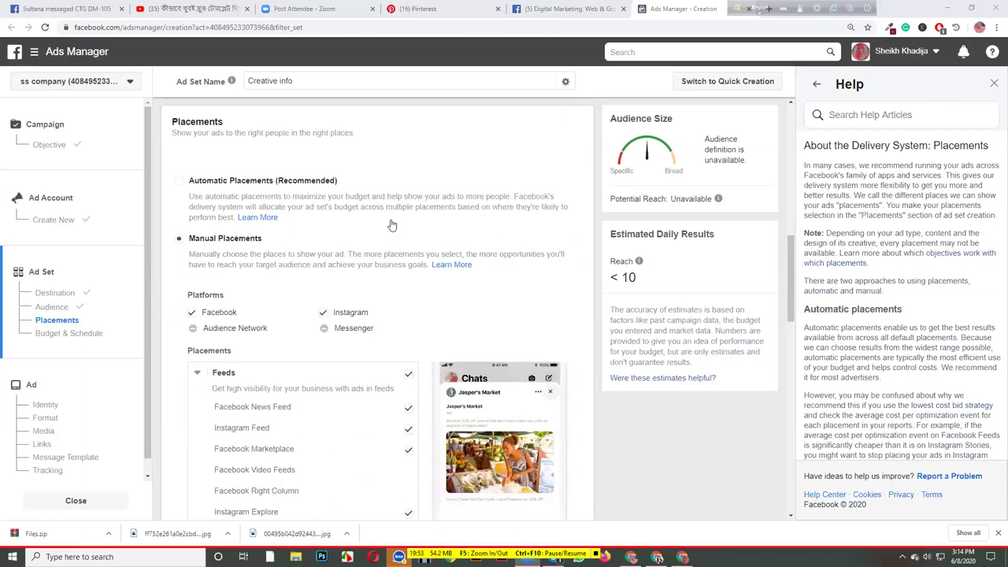
pyautogui.scroll(-2, 391, 225)
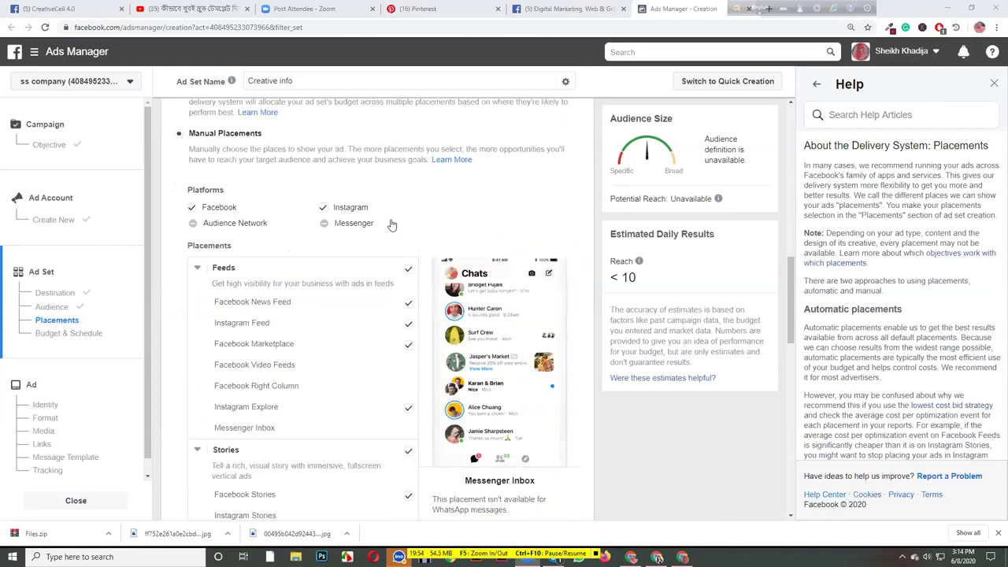
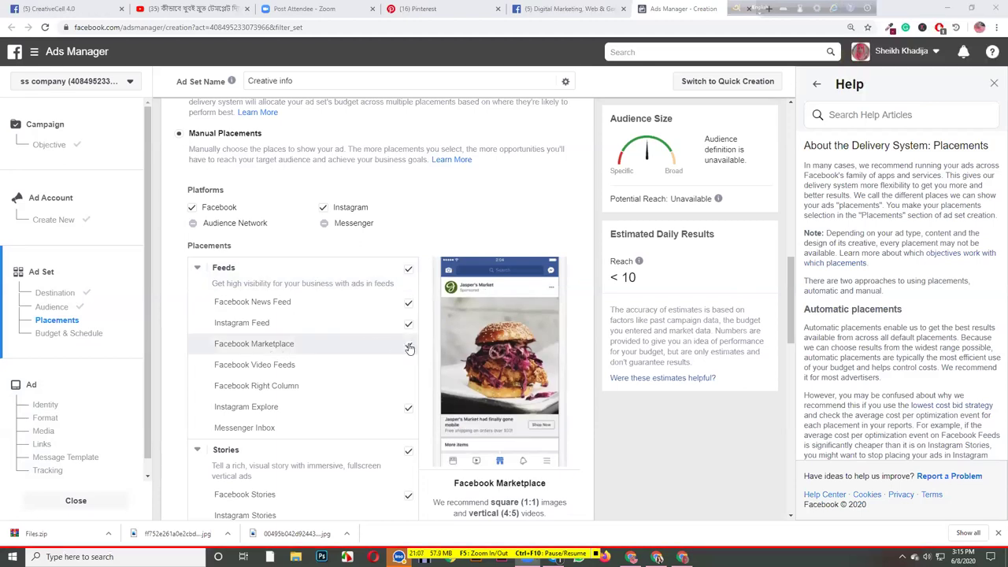
# Uncheck Facebook Marketplace and Instagram Explore under the Feeds placements.
pyautogui.click(410, 347)
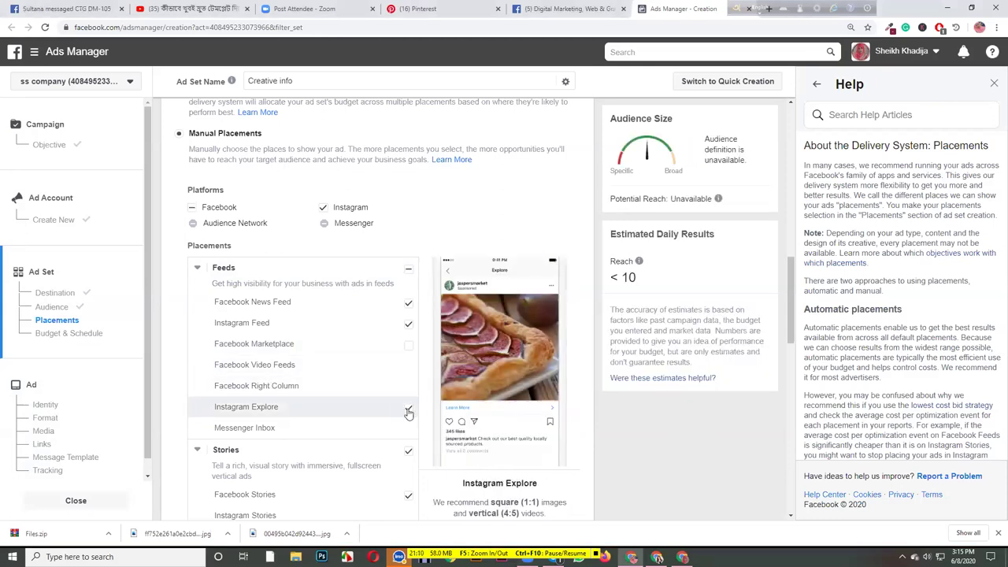
pyautogui.click(397, 408)
pyautogui.scroll(-2, 360, 405)
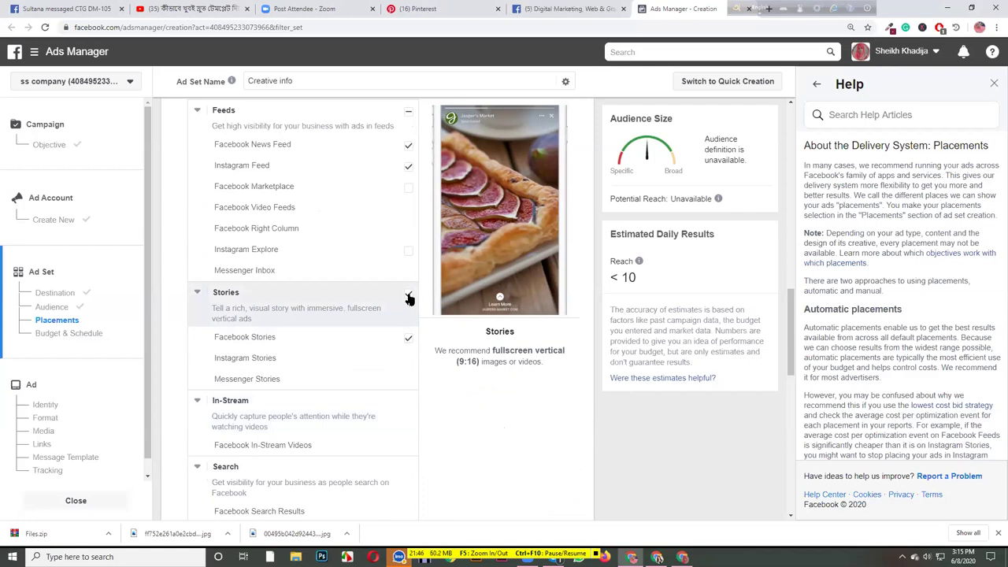
# Deselect the whole Stories placement group so Facebook Stories is excluded.
pyautogui.click(408, 297)
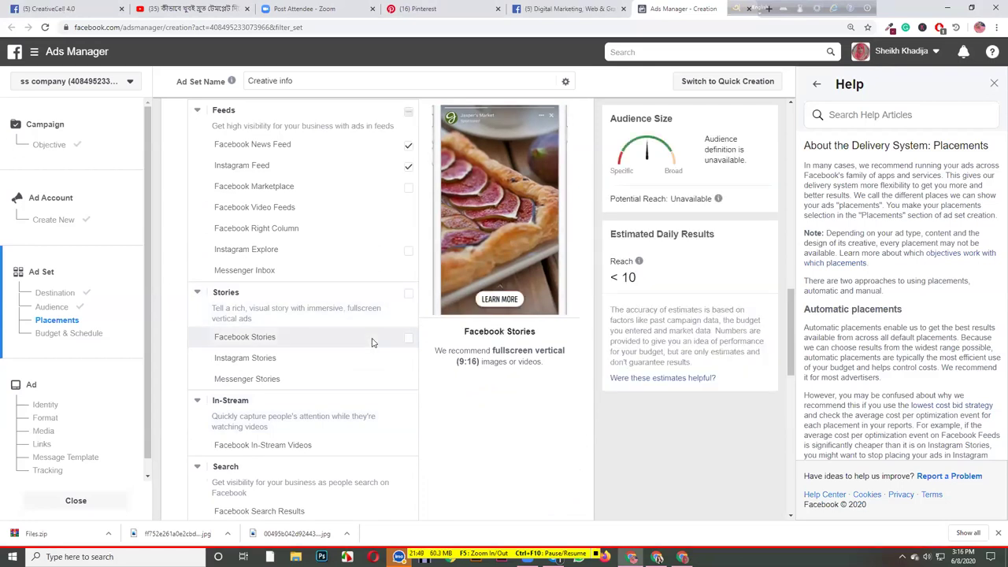
pyautogui.scroll(-3, 373, 342)
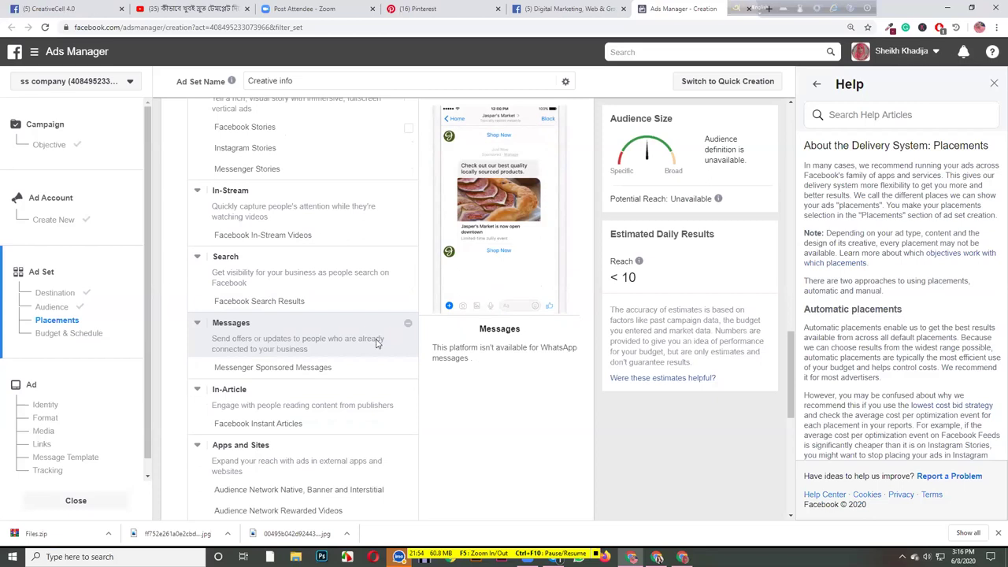
pyautogui.scroll(3, 378, 339)
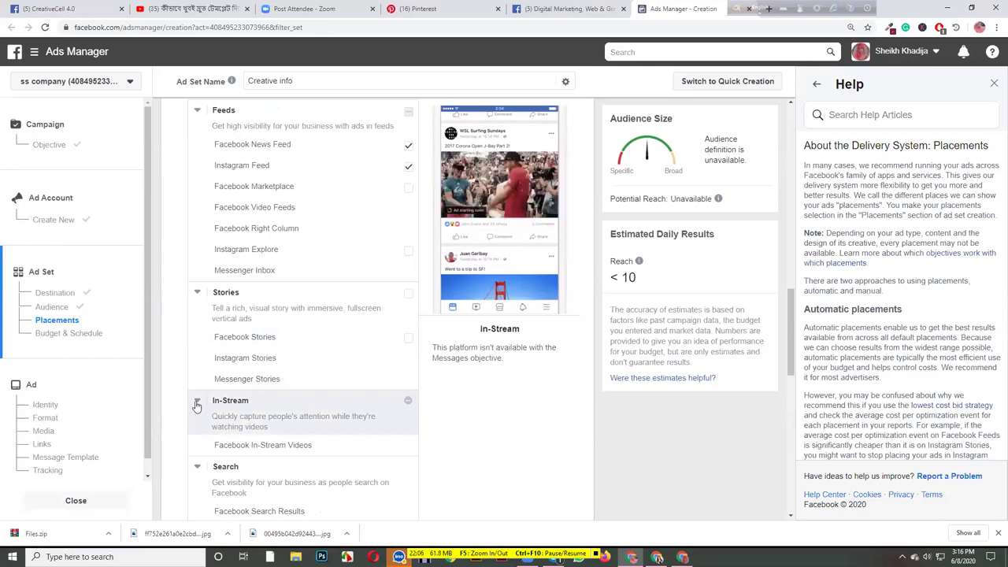
pyautogui.scroll(-2, 374, 429)
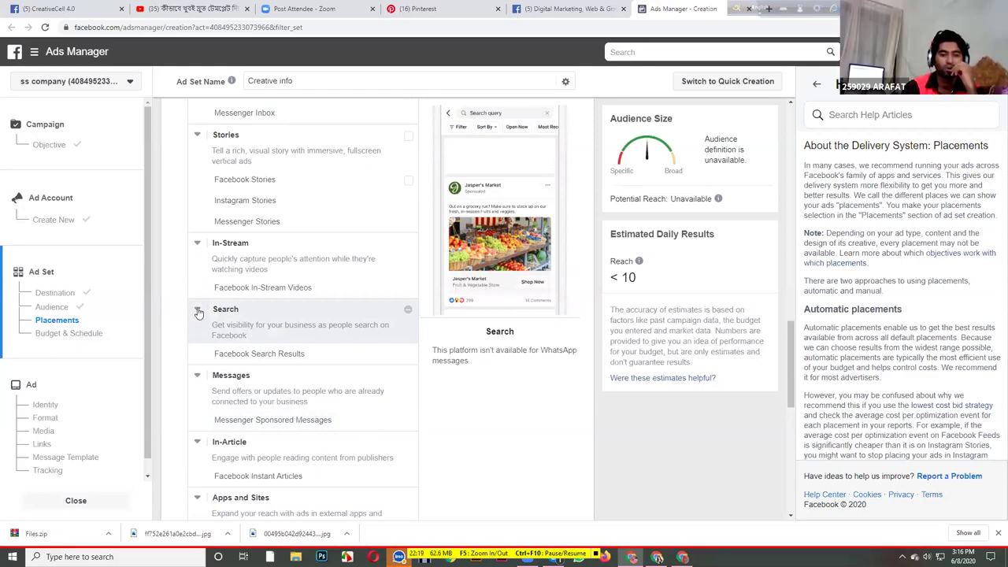
pyautogui.scroll(-3, 236, 417)
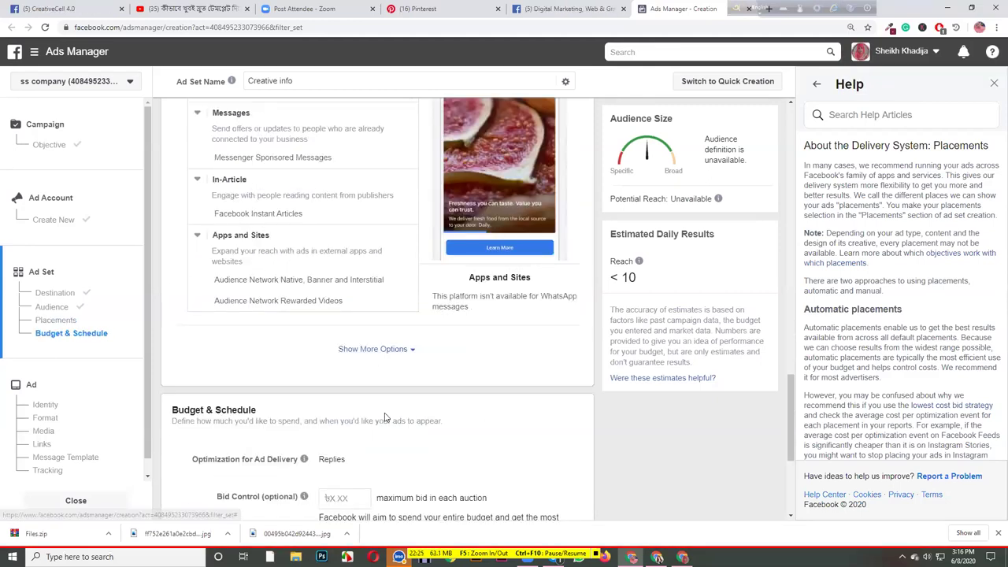
pyautogui.scroll(-1, 384, 418)
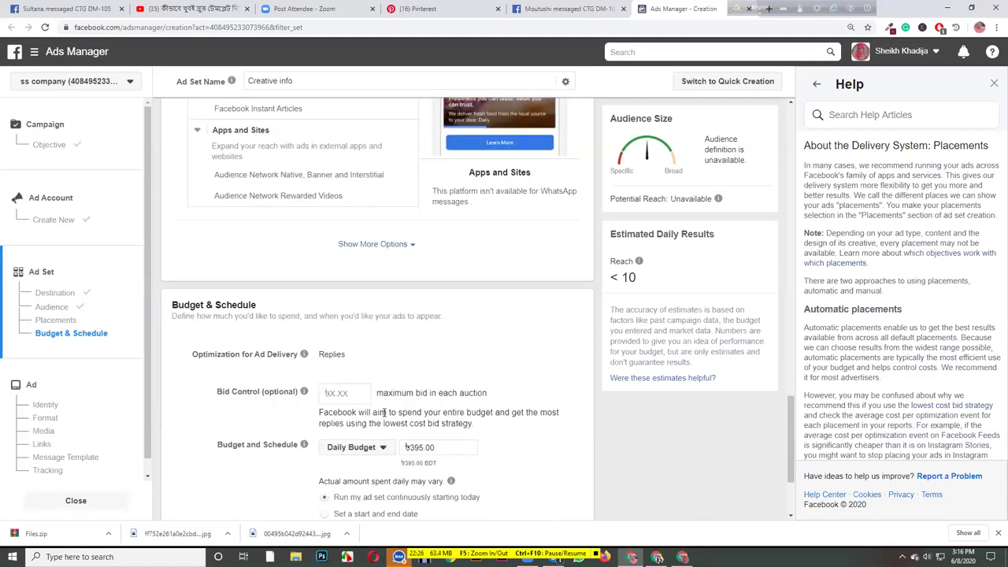
pyautogui.scroll(-1, 383, 412)
pyautogui.scroll(2, 408, 315)
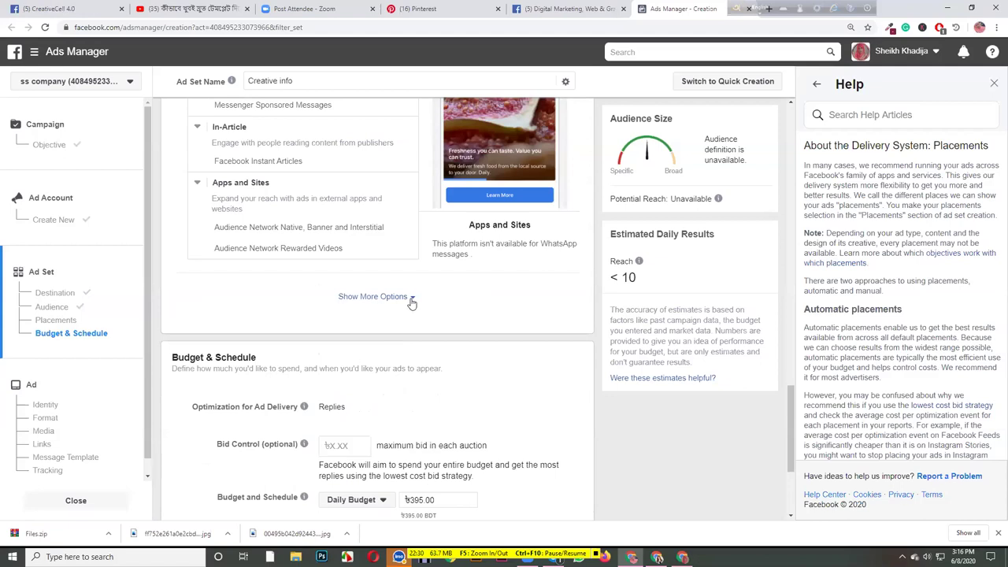
# Set device targeting to Android Devices Only, removing Android Tablets and keeping Min OS 2.0 Eclair.
pyautogui.click(410, 299)
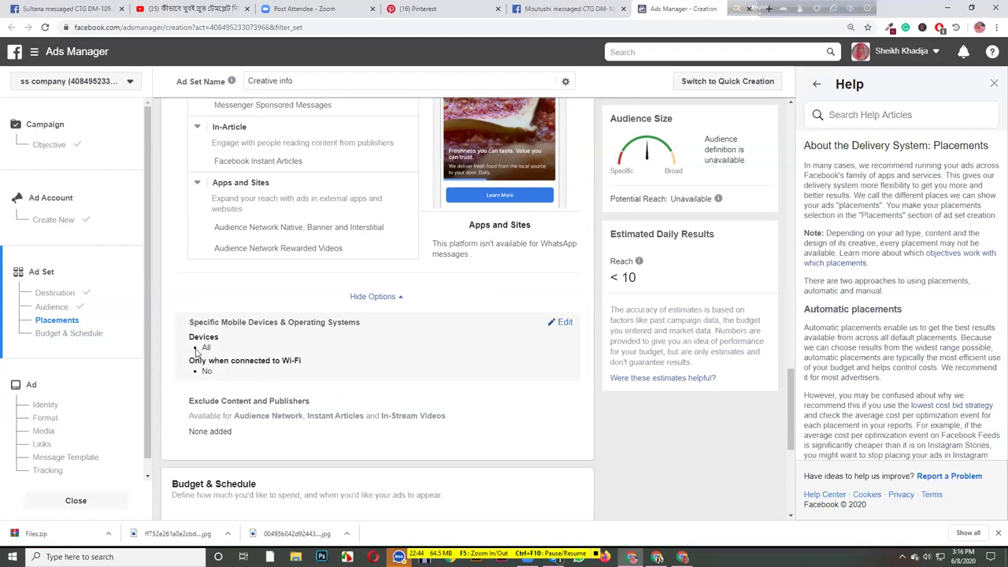
pyautogui.click(567, 323)
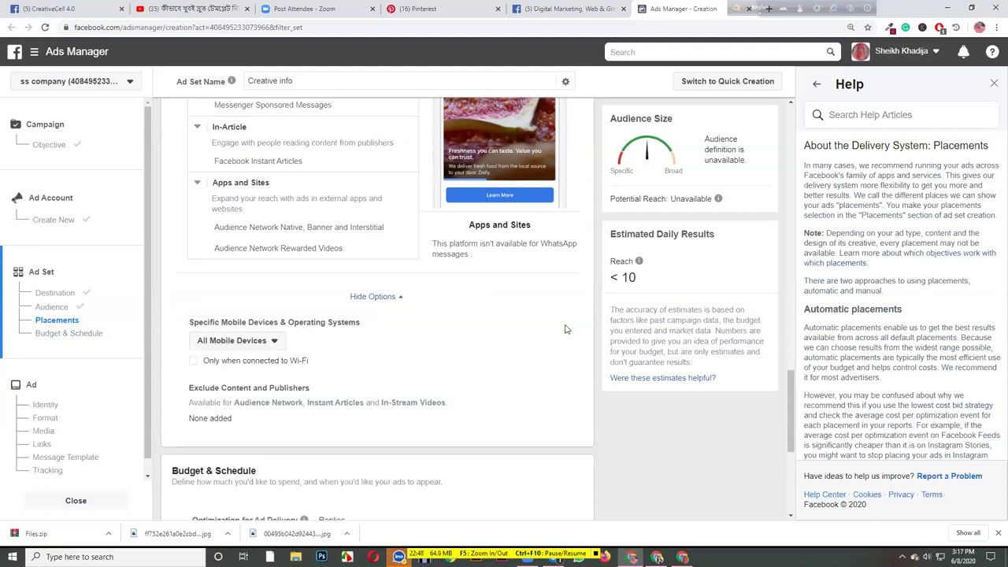
pyautogui.click(275, 344)
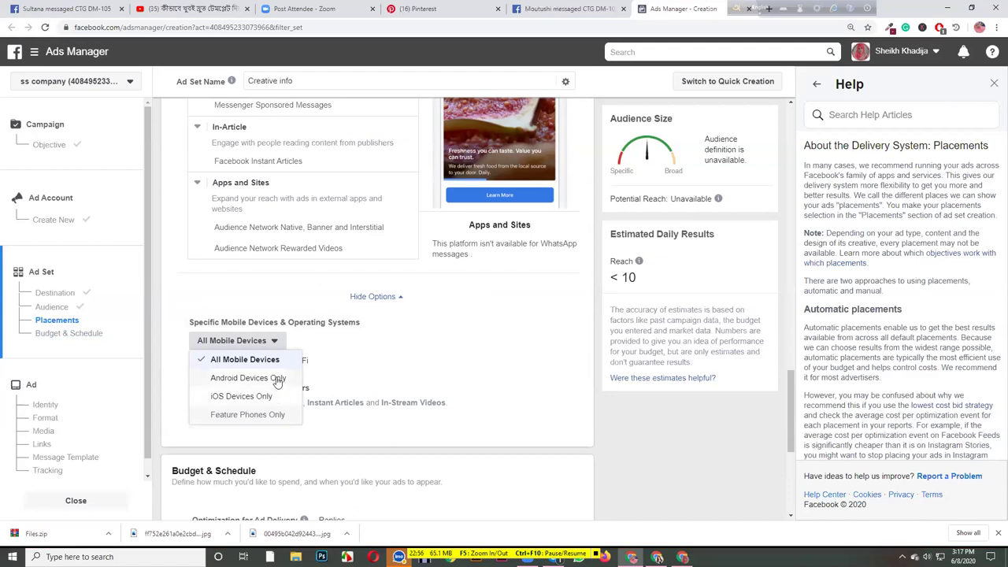
pyautogui.click(277, 379)
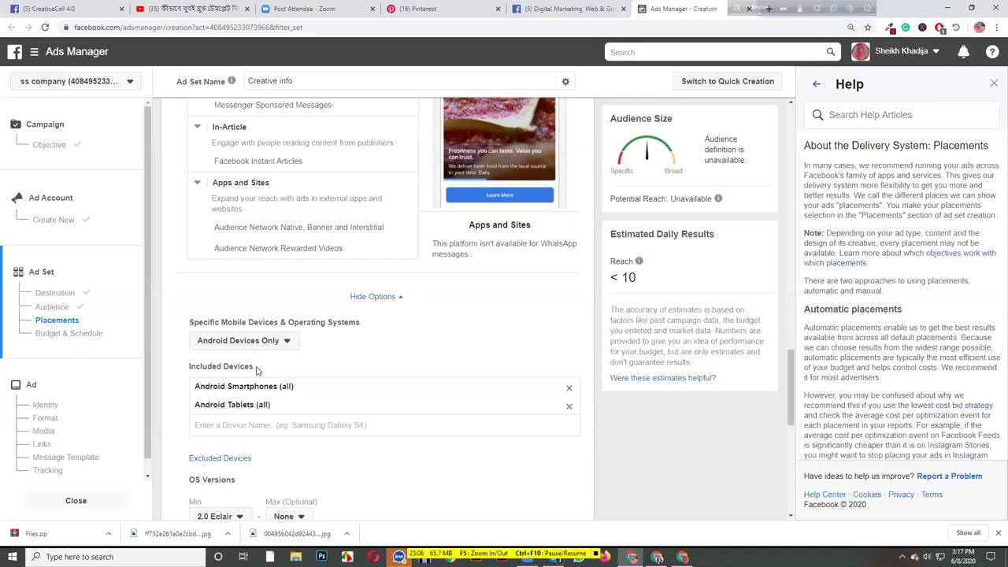
pyautogui.scroll(-2, 256, 370)
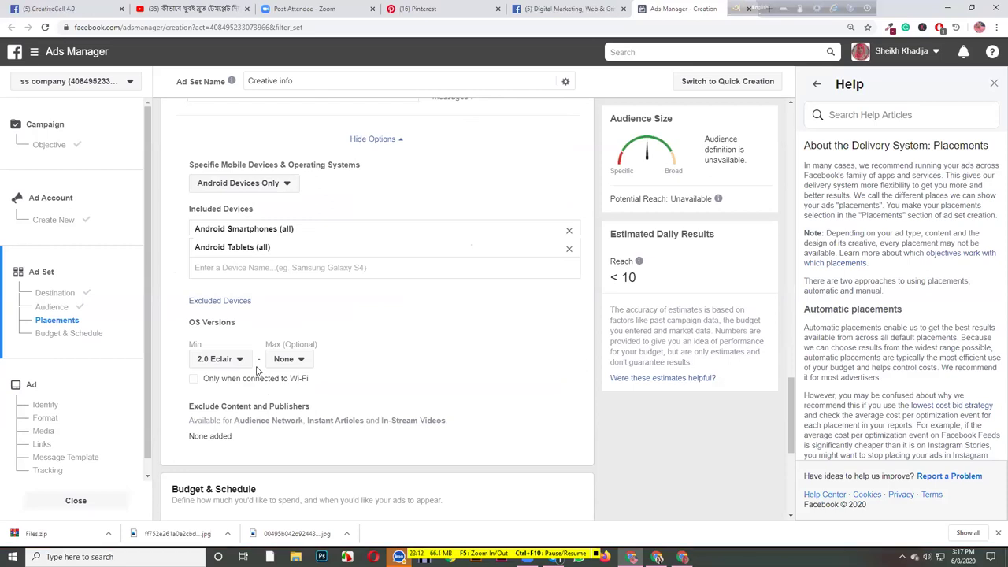
pyautogui.click(567, 250)
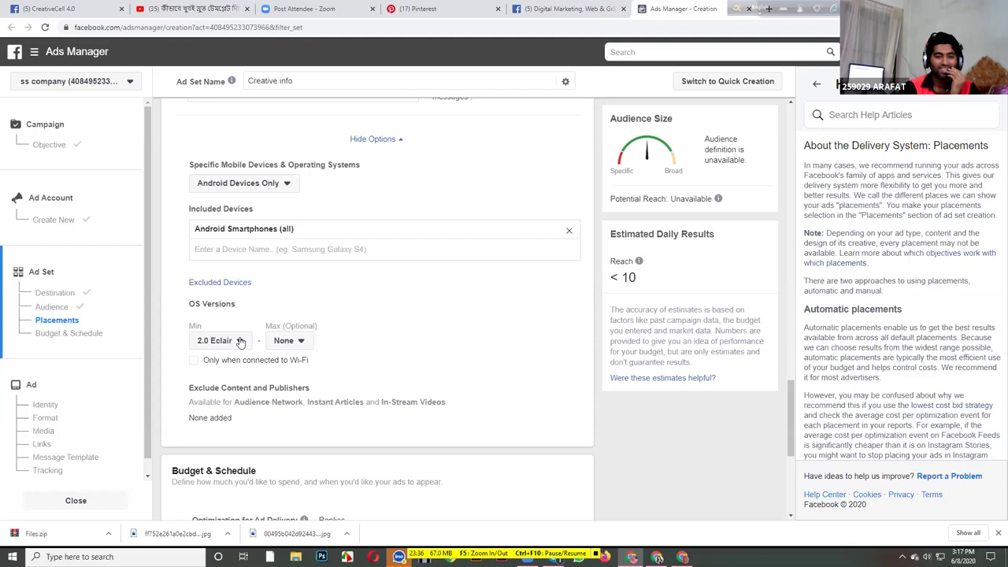
pyautogui.click(241, 340)
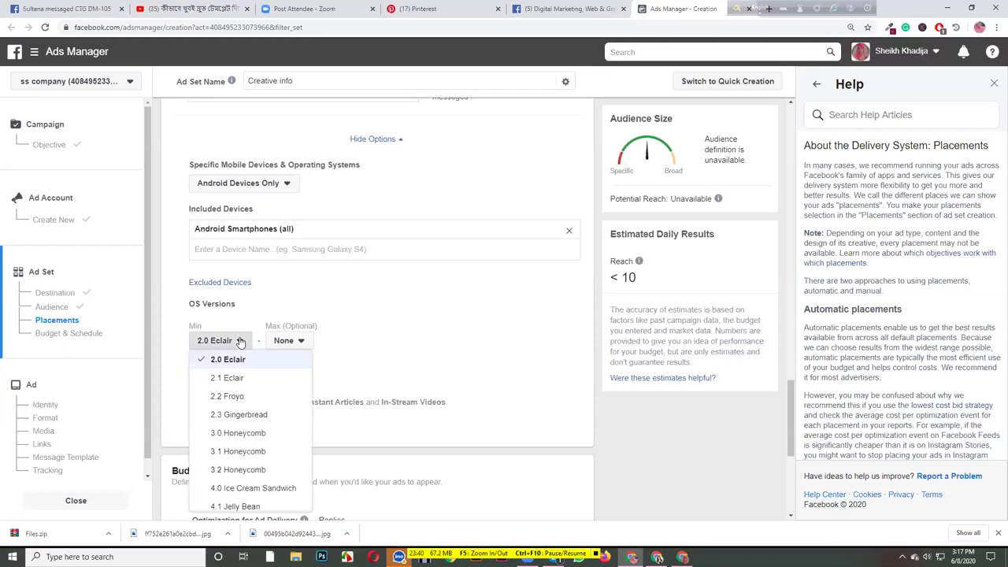
pyautogui.click(241, 341)
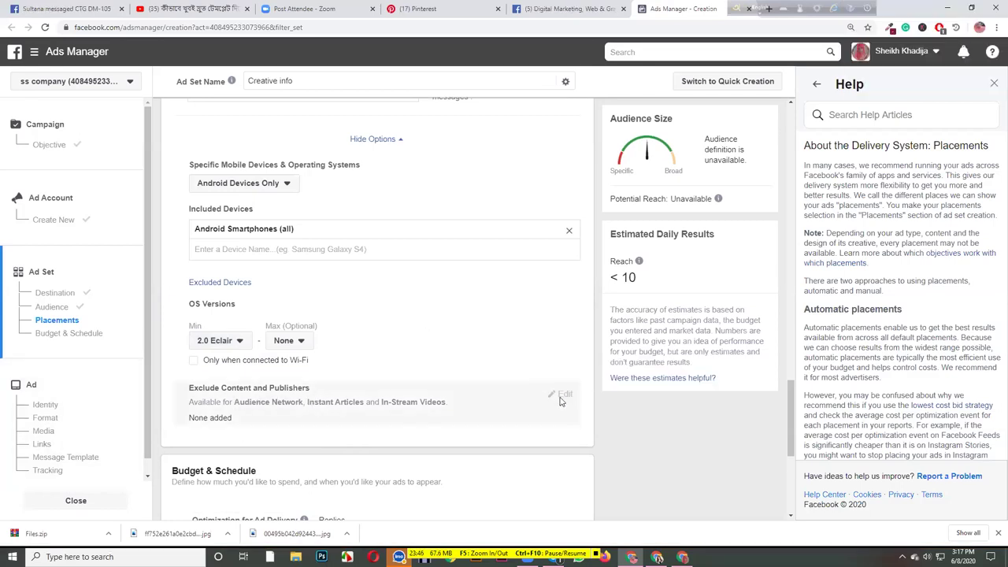
# Enter 500 in the budget amount and try bid cap values 5, 85, then 50.
pyautogui.scroll(-2, 335, 461)
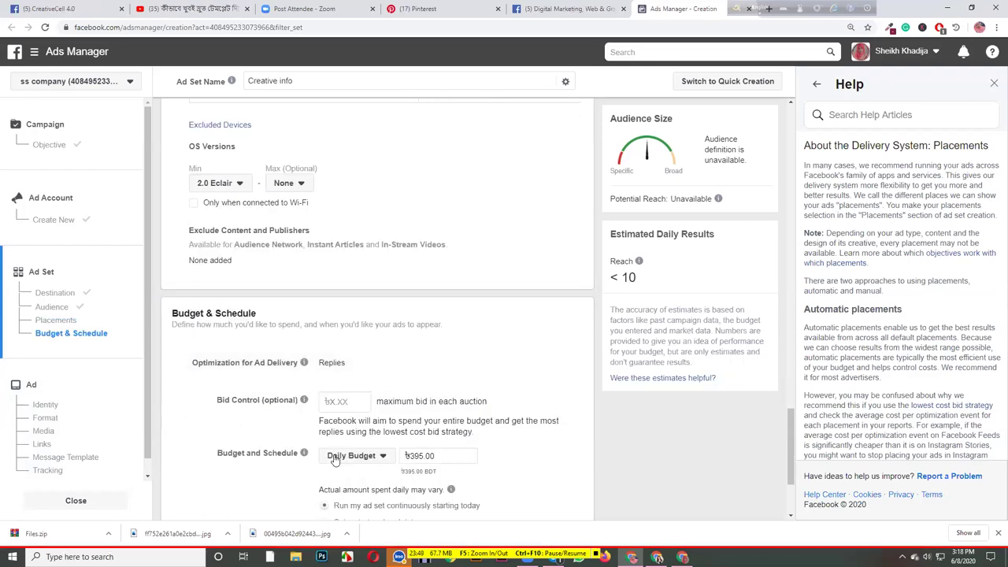
pyautogui.scroll(4, 334, 459)
pyautogui.scroll(-5, 337, 445)
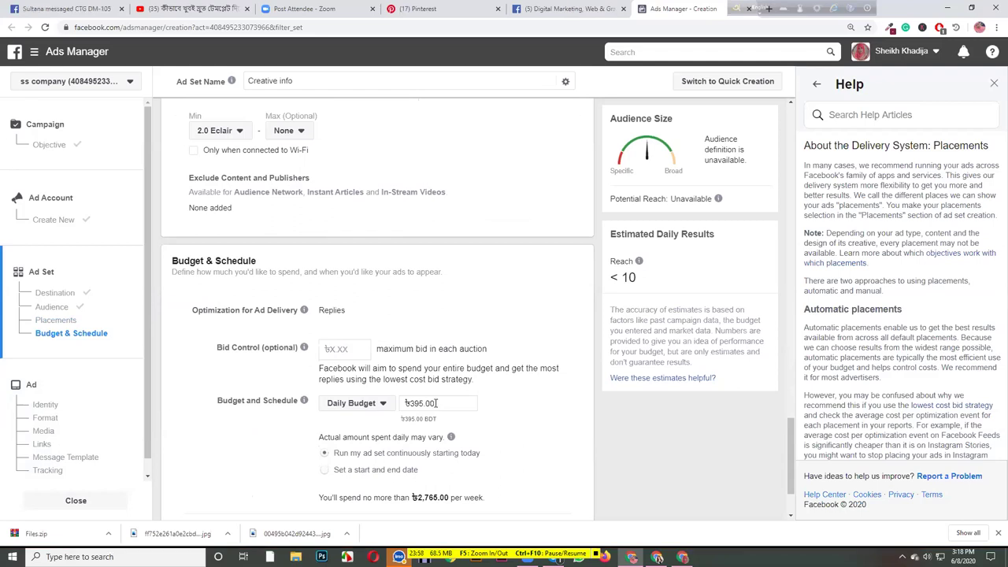
pyautogui.moveTo(436, 403); pyautogui.dragTo(385, 411)
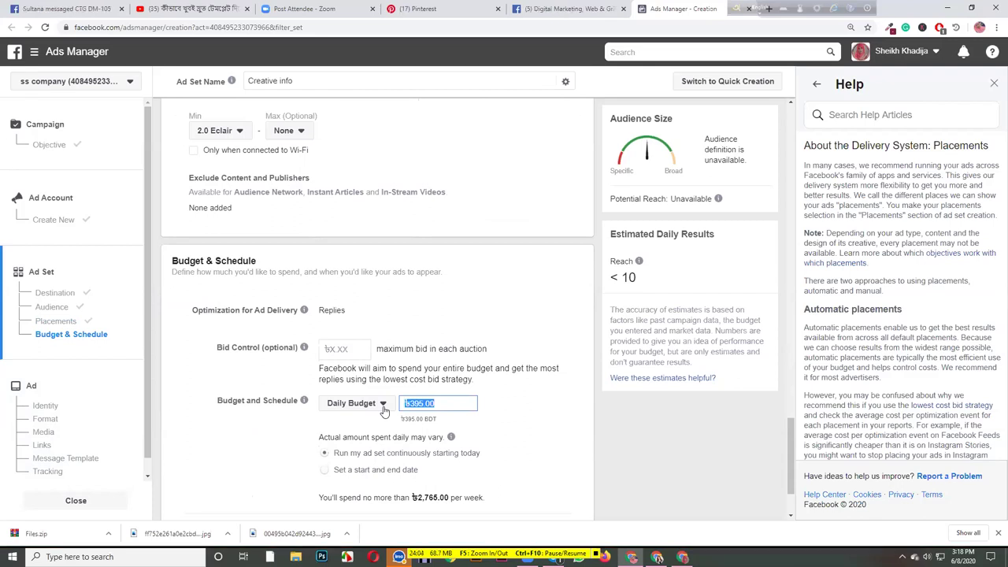
pyautogui.write('500')
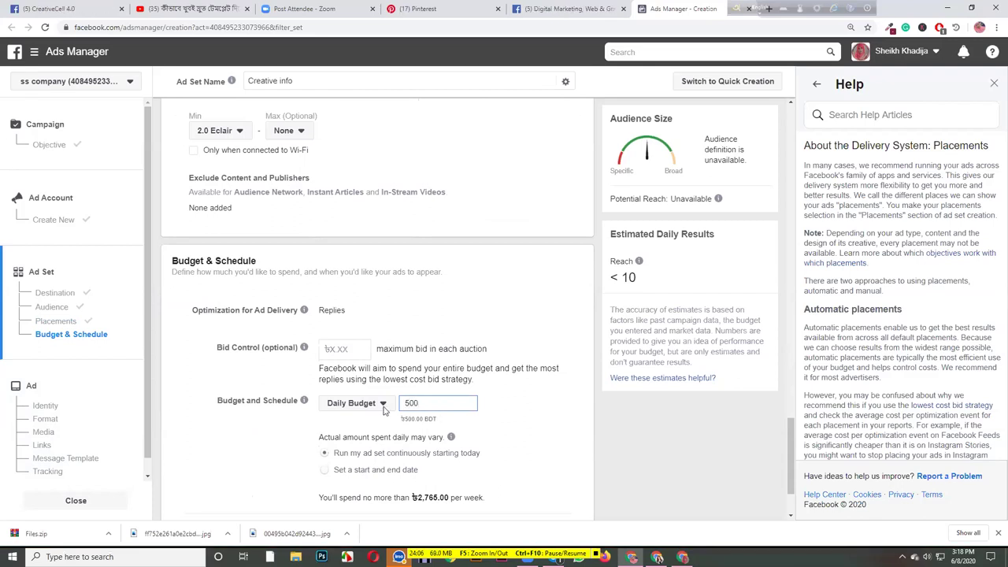
pyautogui.click(328, 349)
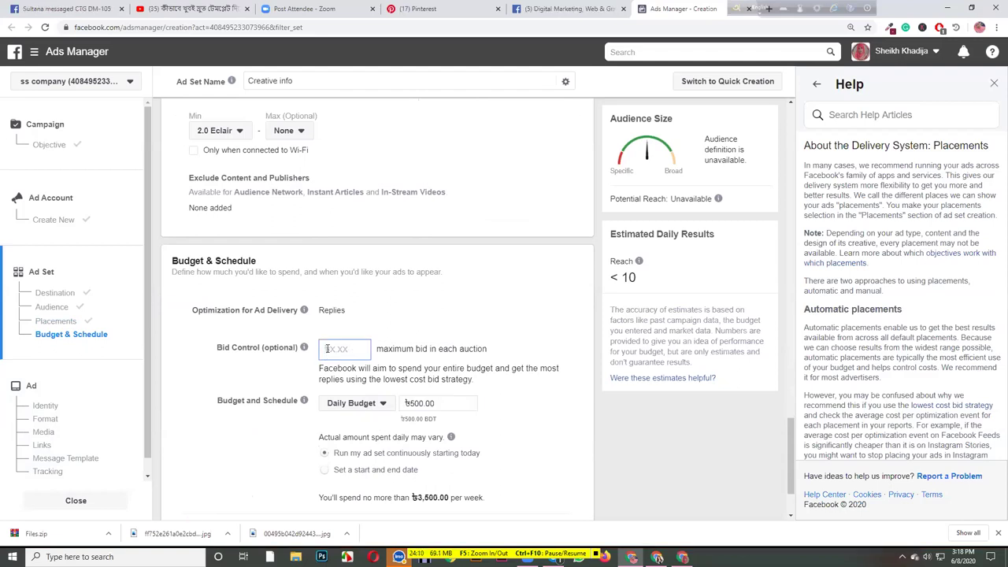
pyautogui.write('55.00')
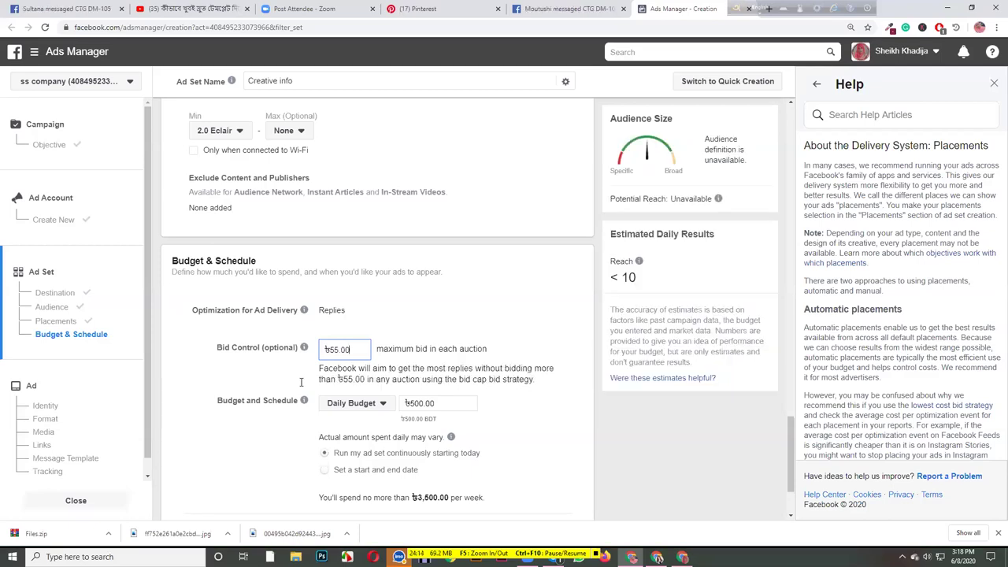
pyautogui.moveTo(357, 349); pyautogui.dragTo(307, 366)
pyautogui.write('85')
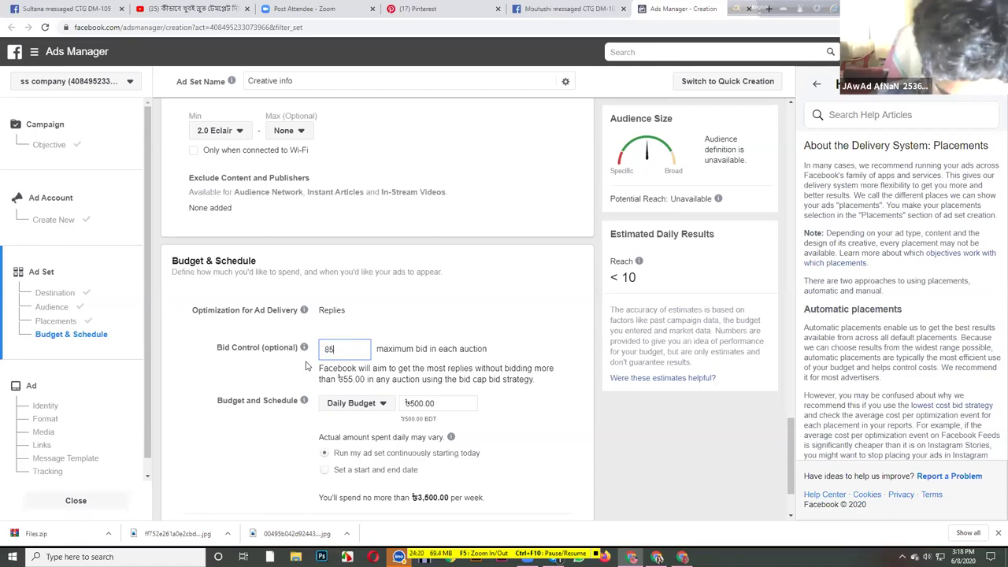
pyautogui.press('BackSpace')
pyautogui.press('BackSpace')
pyautogui.press('BackSpace')
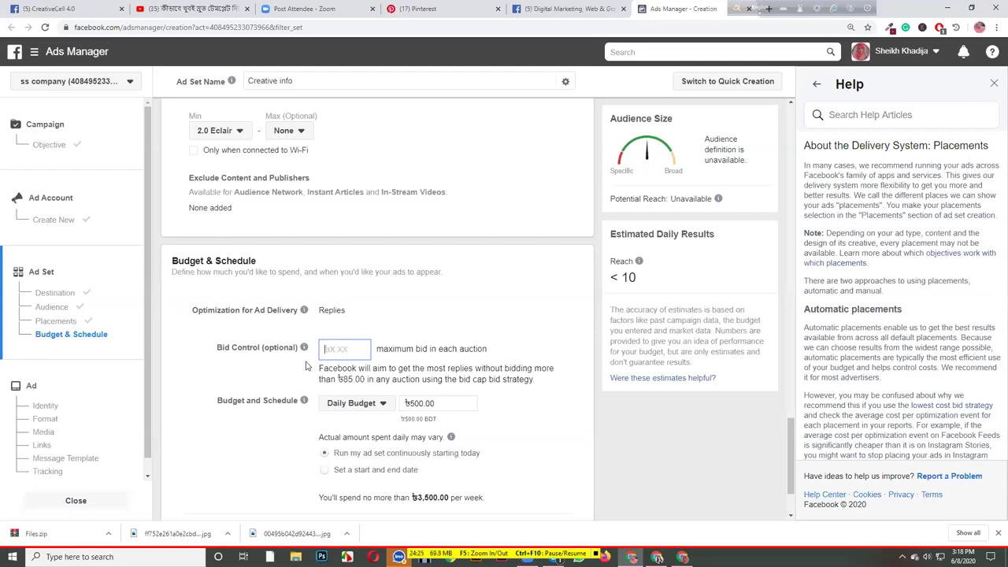
pyautogui.write('50')
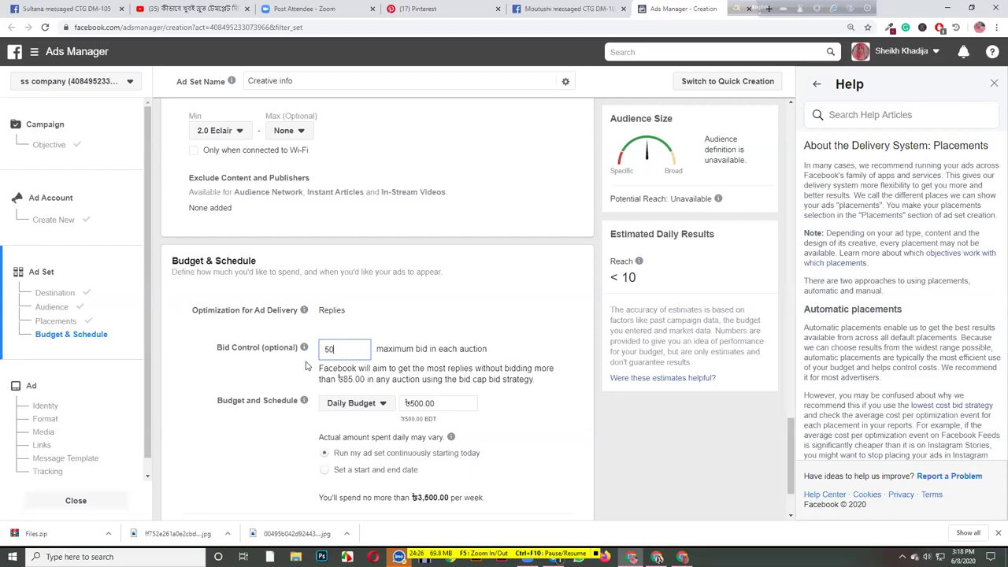
# Clear the daily budget amount and set the bid cap to ৳500.00.
pyautogui.click(436, 408)
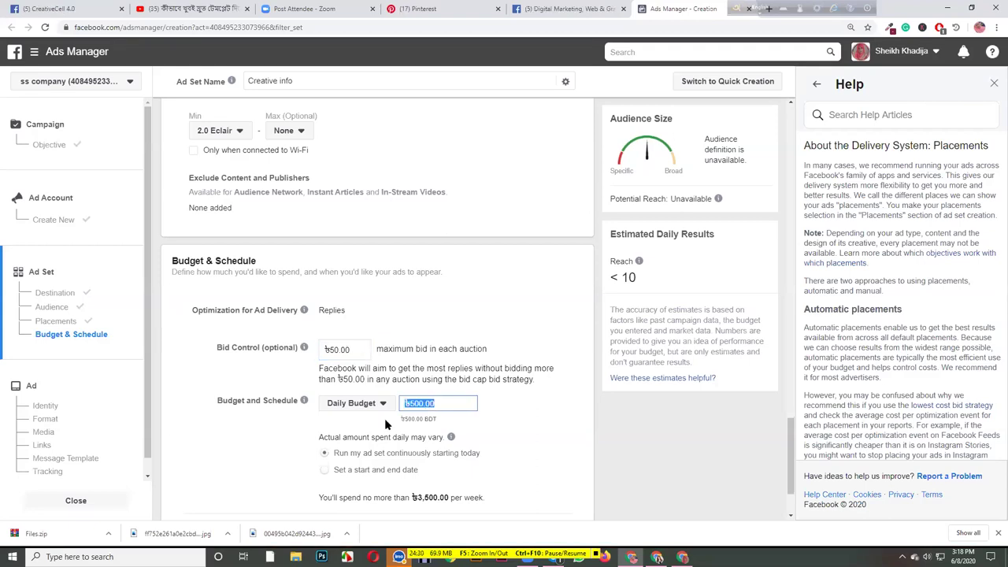
pyautogui.press('BackSpace')
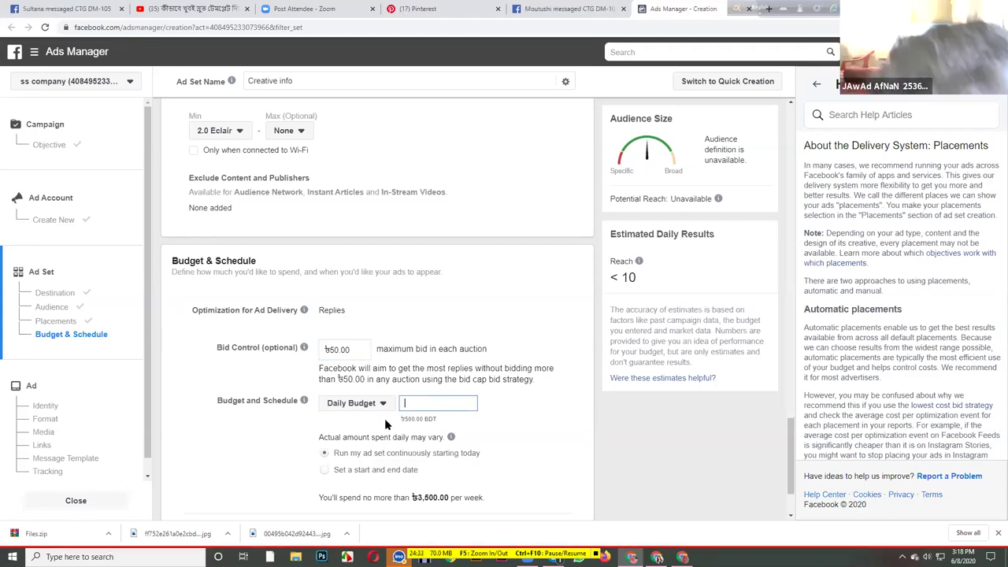
pyautogui.click(355, 351)
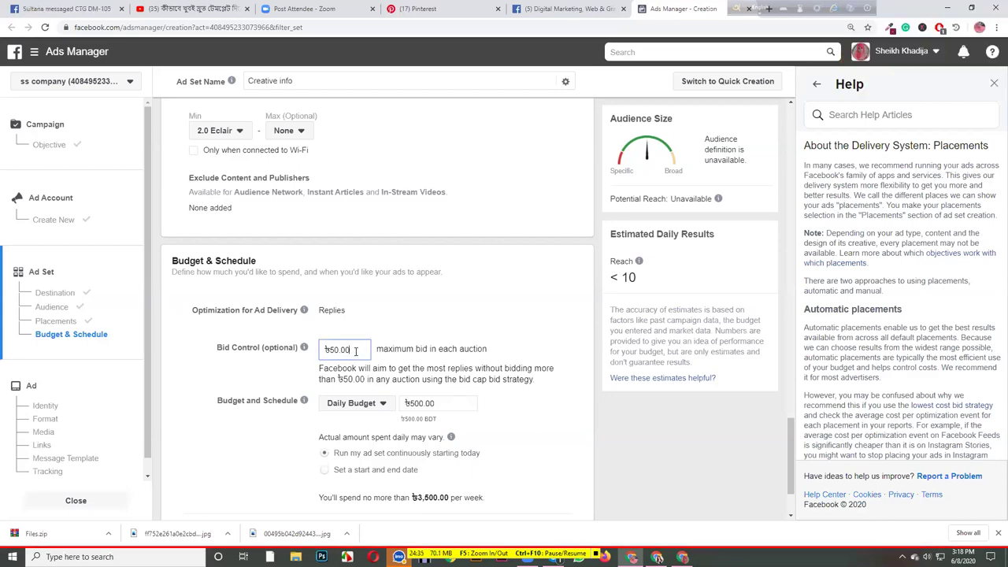
pyautogui.moveTo(335, 361); pyautogui.dragTo(310, 362)
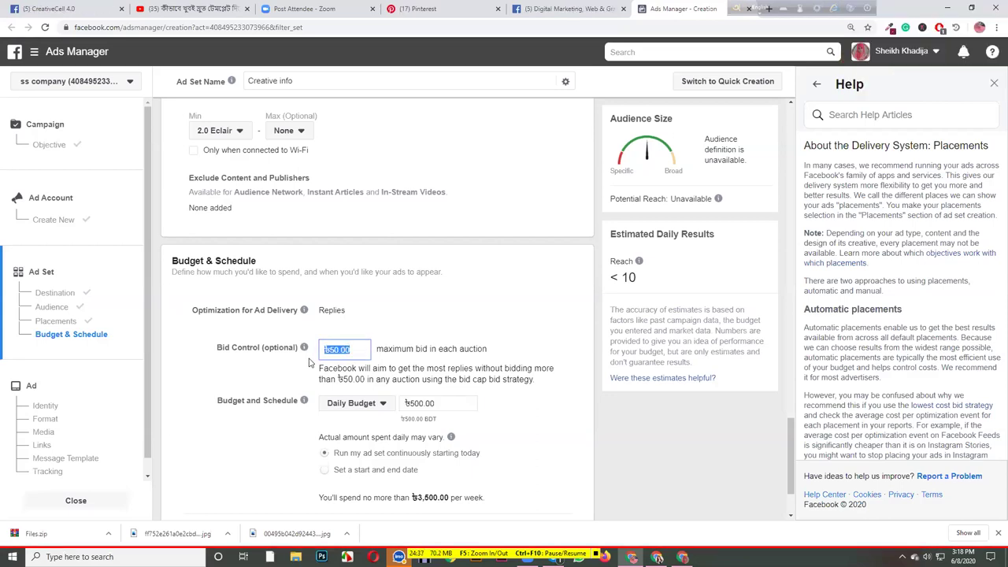
pyautogui.write('500')
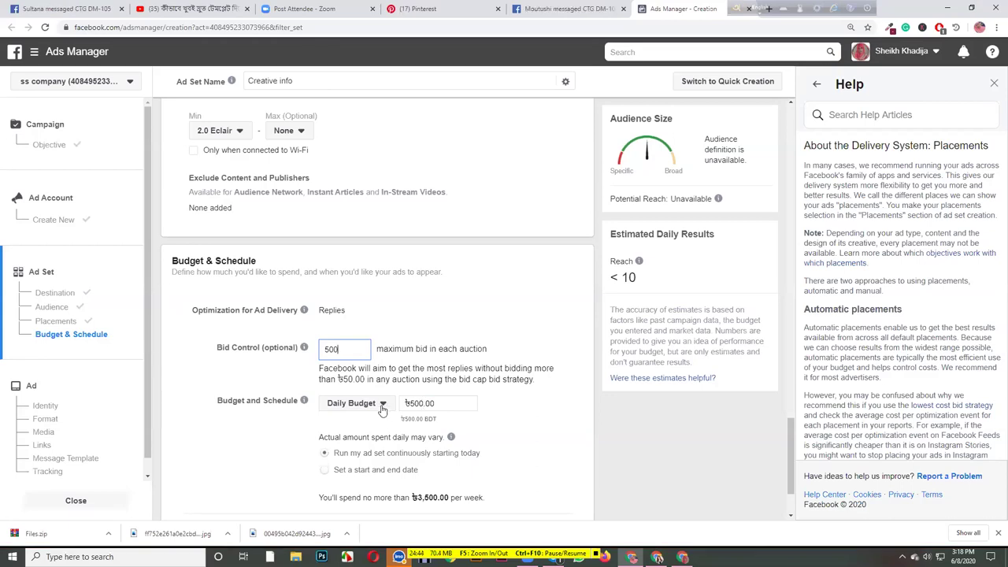
# Replace the daily budget amount with ৳100, keeping it a daily budget.
pyautogui.doubleClick(423, 403)
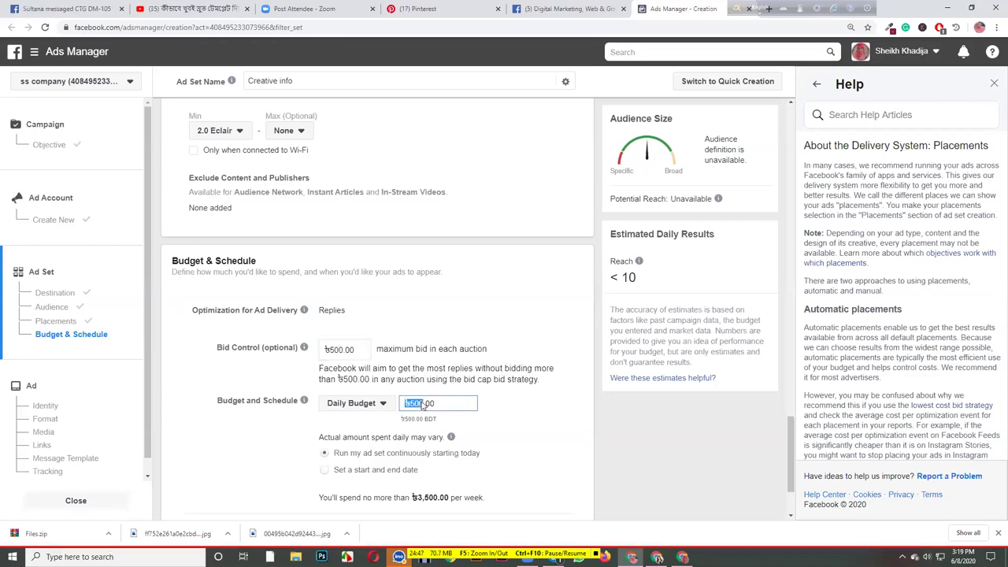
pyautogui.write('100')
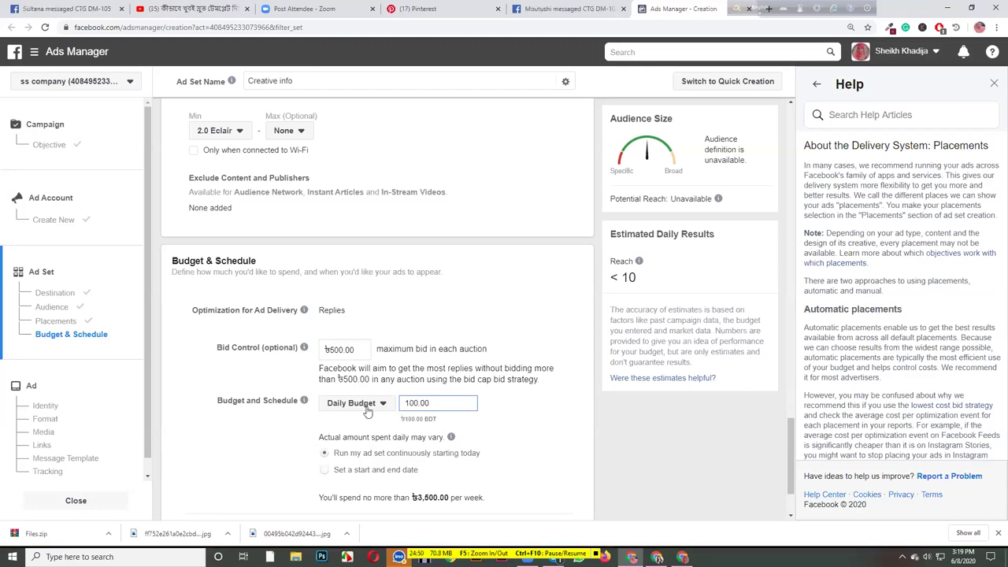
pyautogui.click(367, 411)
pyautogui.click(367, 411)
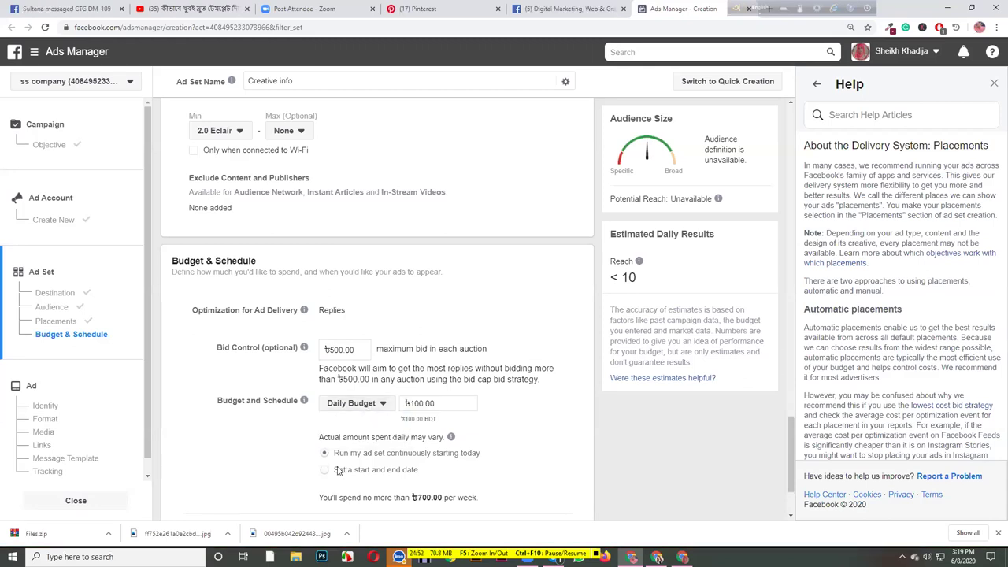
# Schedule the ad set with start and end dates, first picking June 15 to July 20.
pyautogui.scroll(-2, 334, 471)
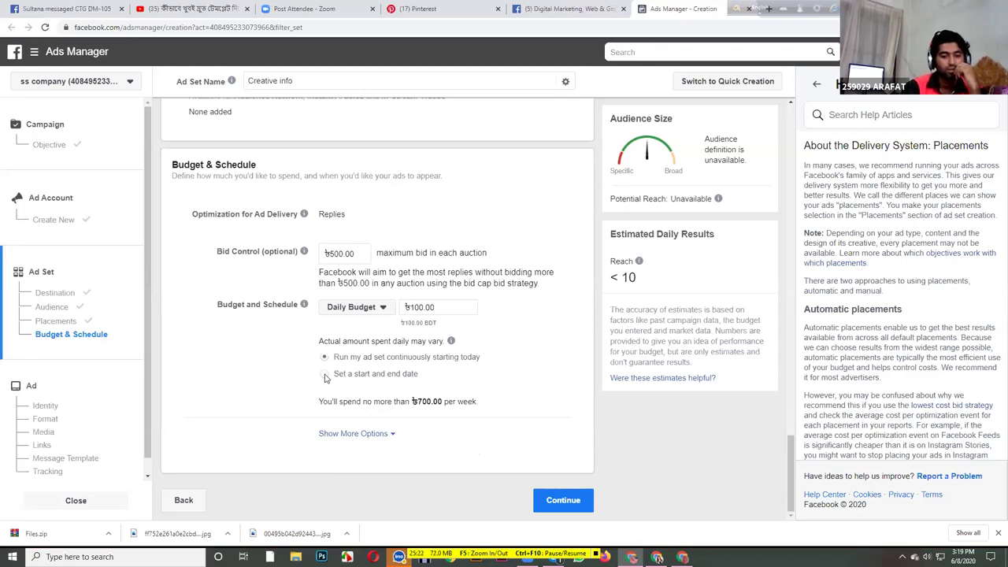
pyautogui.click(324, 375)
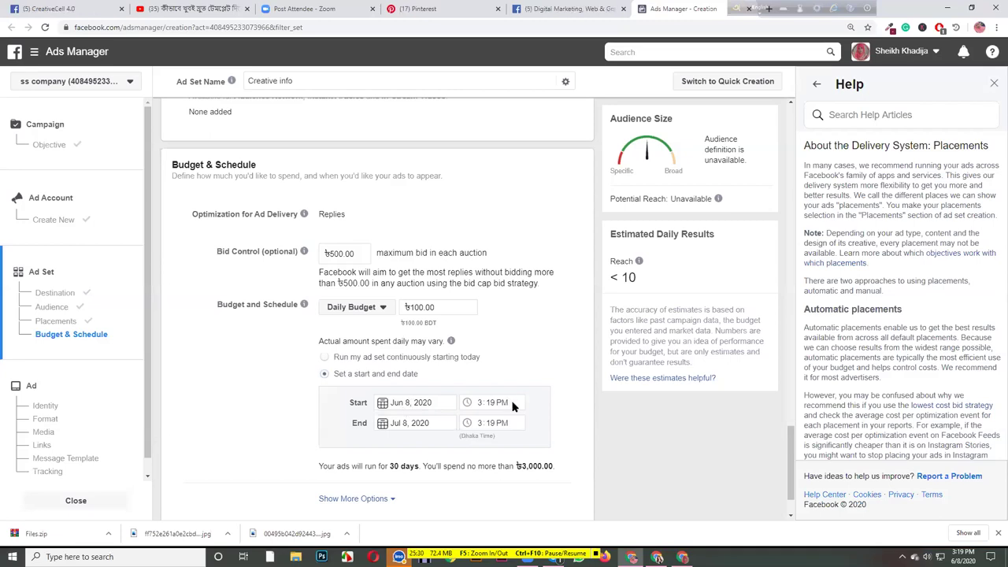
pyautogui.click(381, 404)
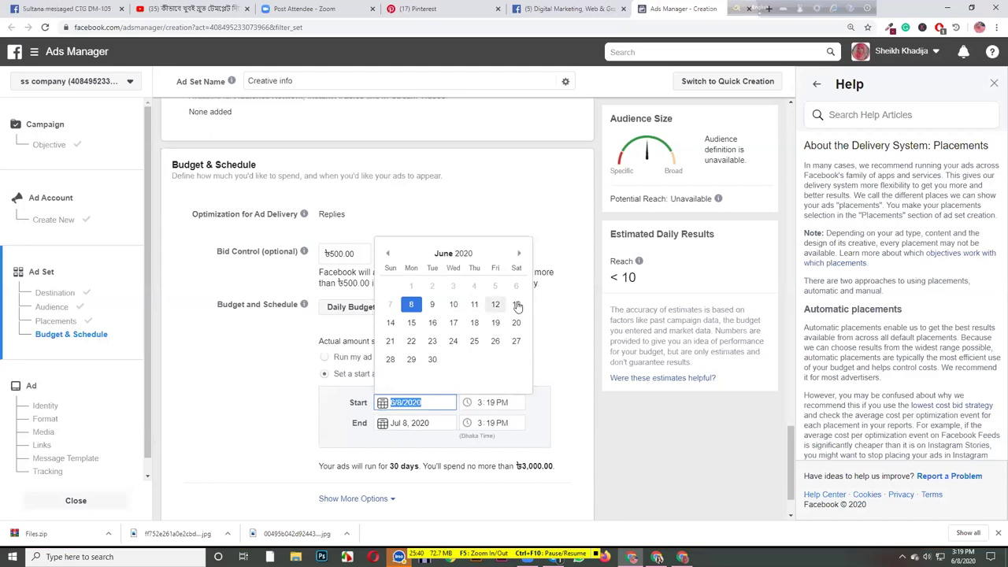
pyautogui.click(411, 322)
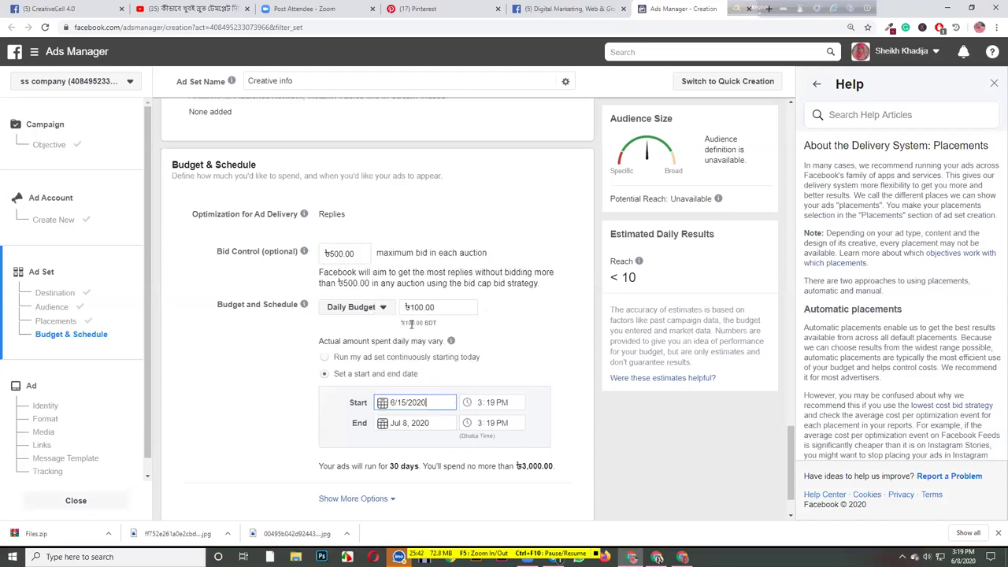
pyautogui.click(383, 426)
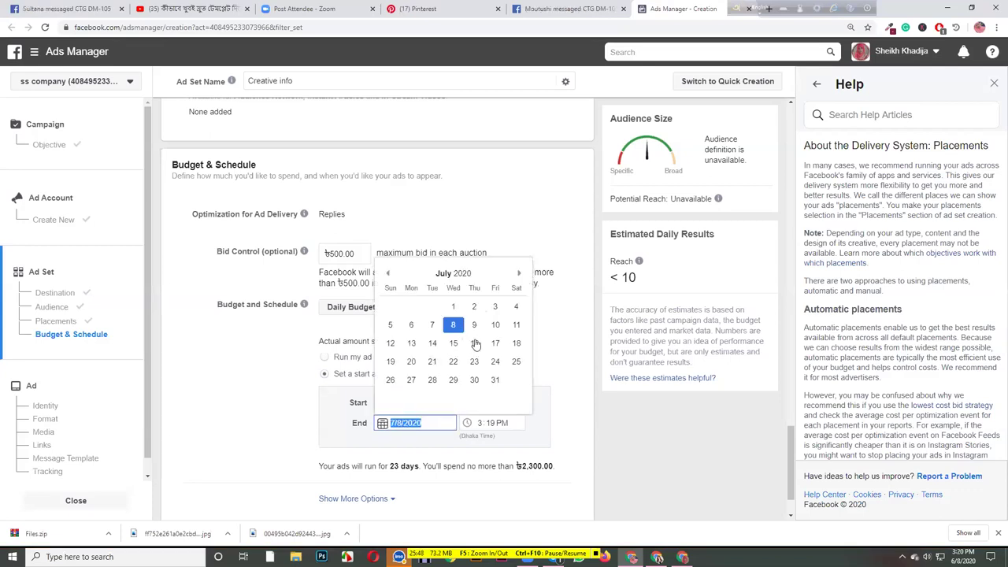
pyautogui.click(410, 362)
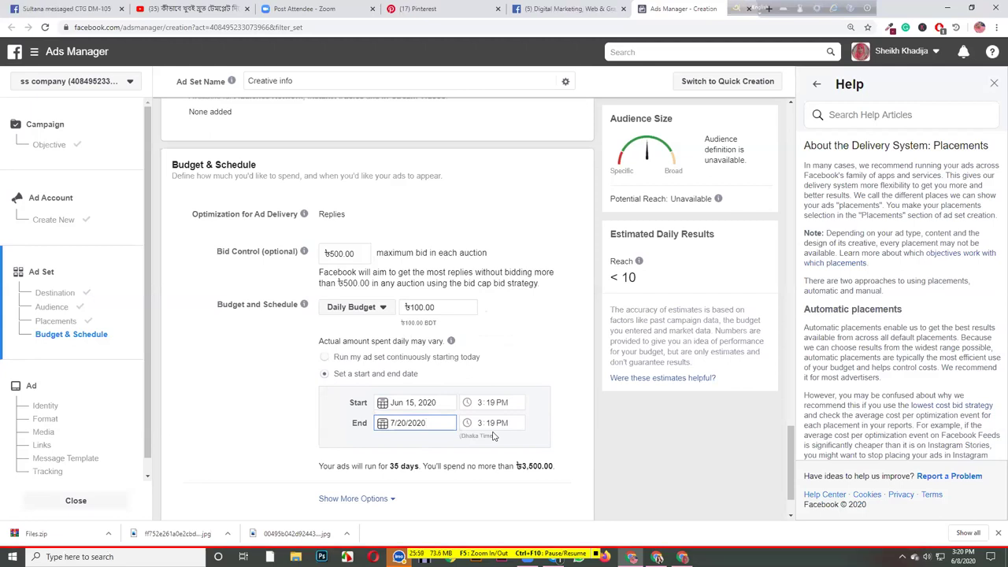
pyautogui.click(382, 423)
pyautogui.click(382, 423)
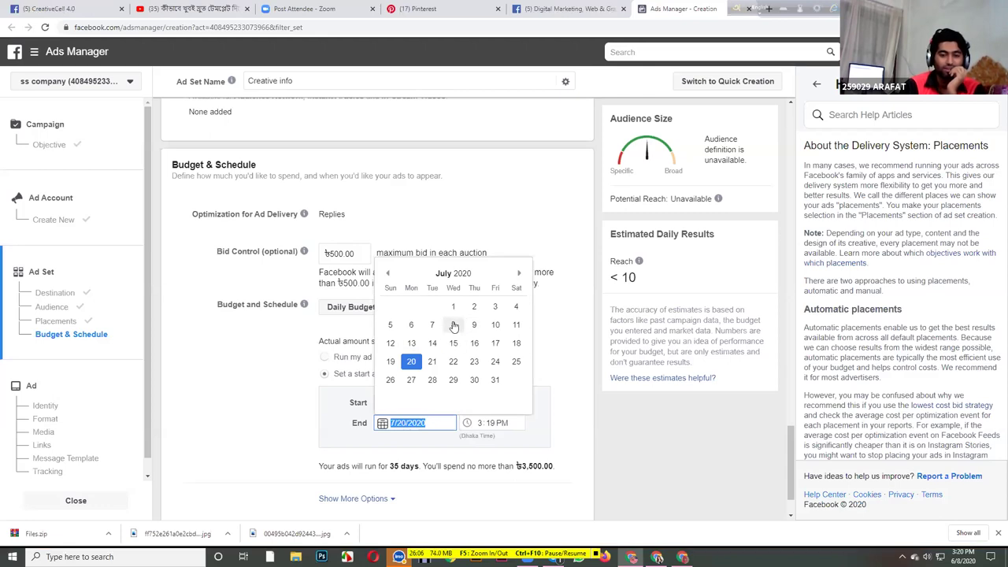
pyautogui.click(403, 433)
# Change the schedule to start Jun 8 and end Jun 13, 2020.
pyautogui.click(382, 402)
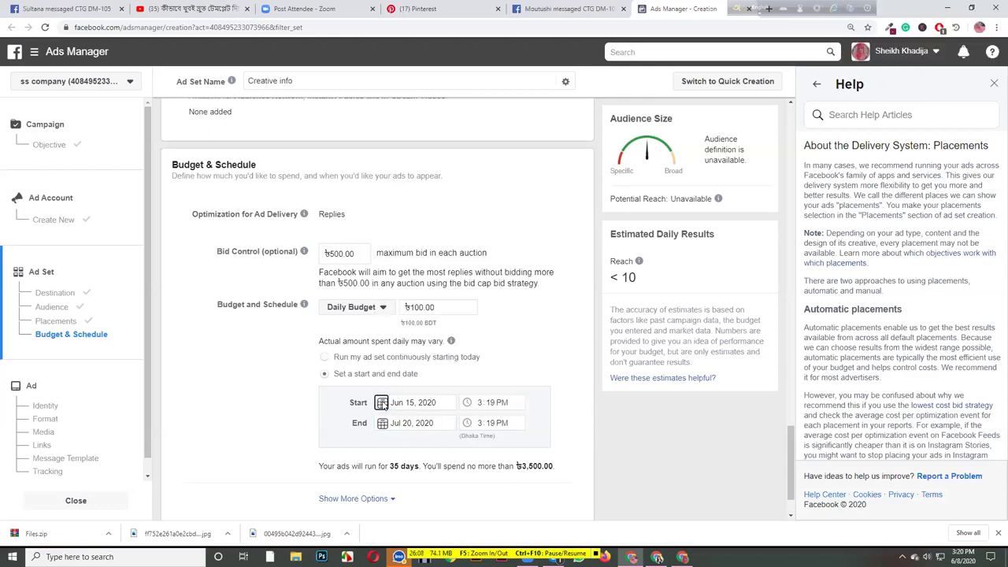
pyautogui.click(411, 304)
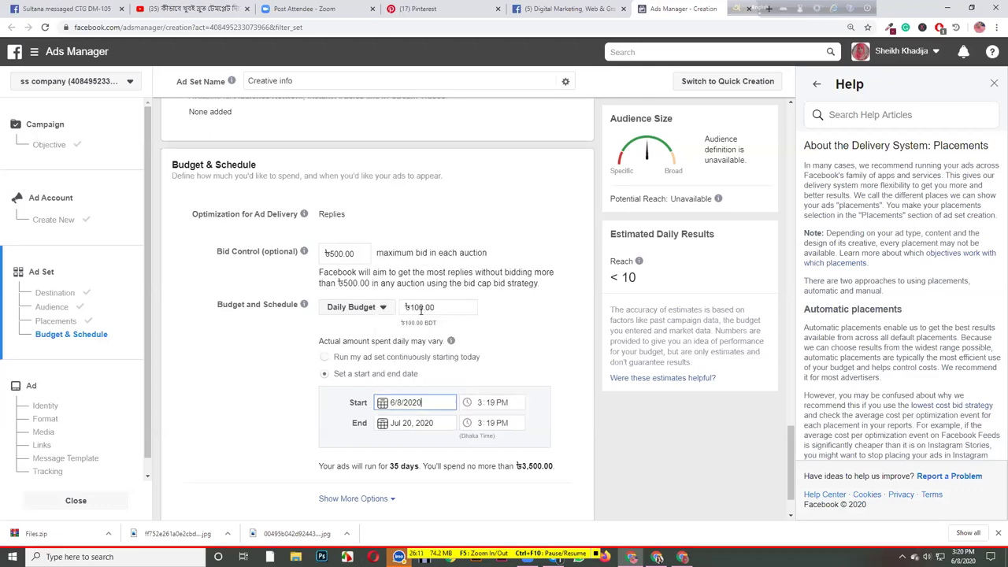
pyautogui.click(386, 425)
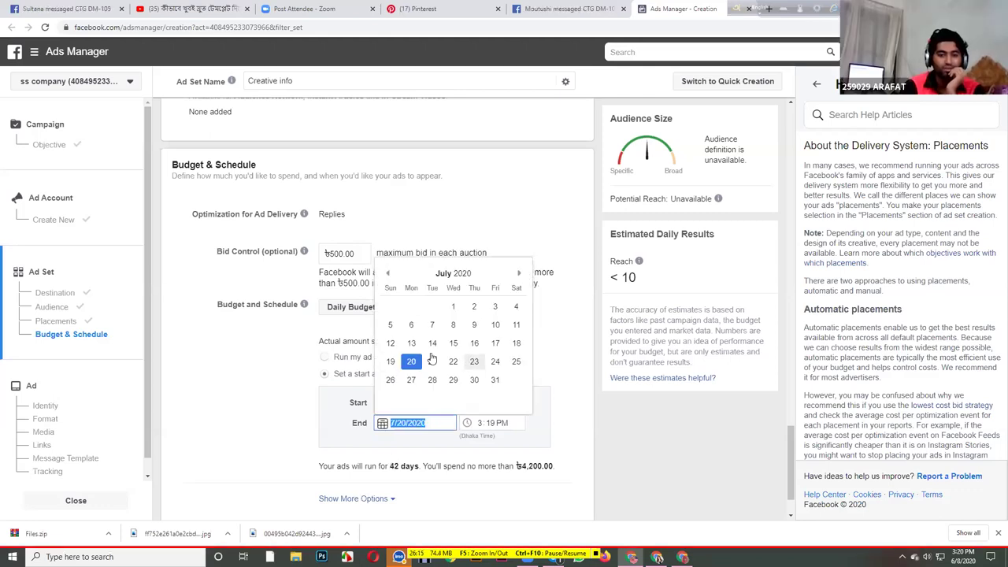
pyautogui.click(411, 342)
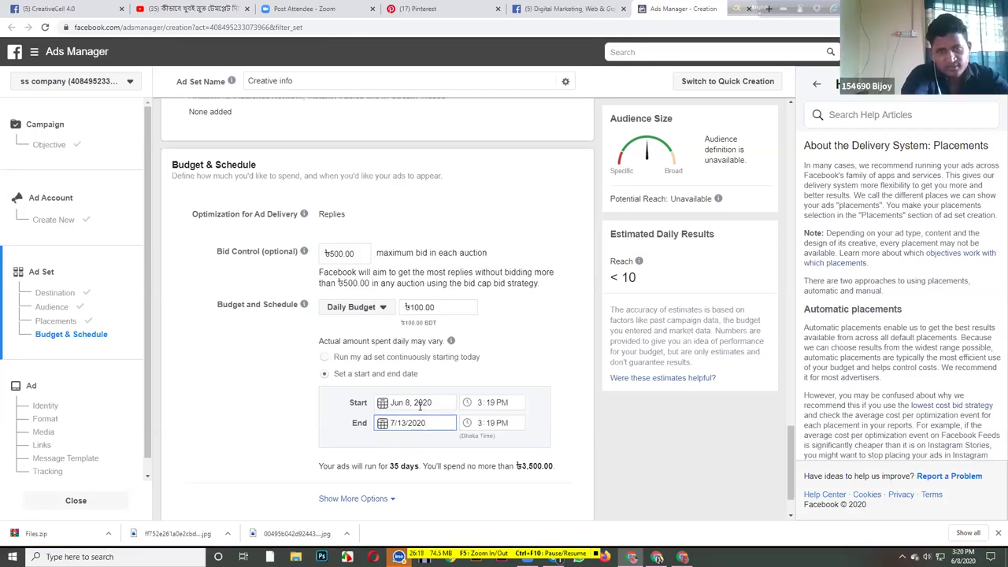
pyautogui.click(384, 426)
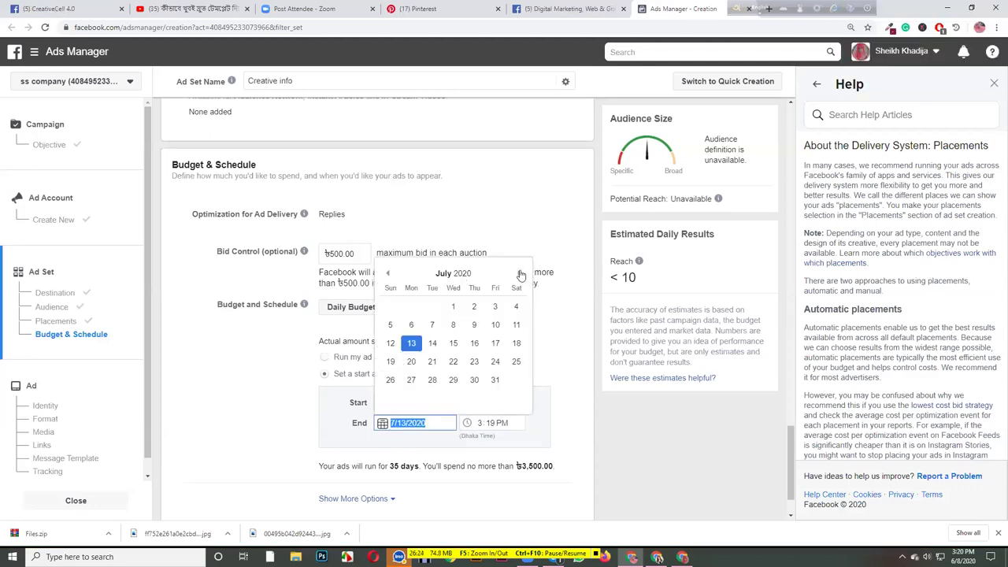
pyautogui.click(387, 274)
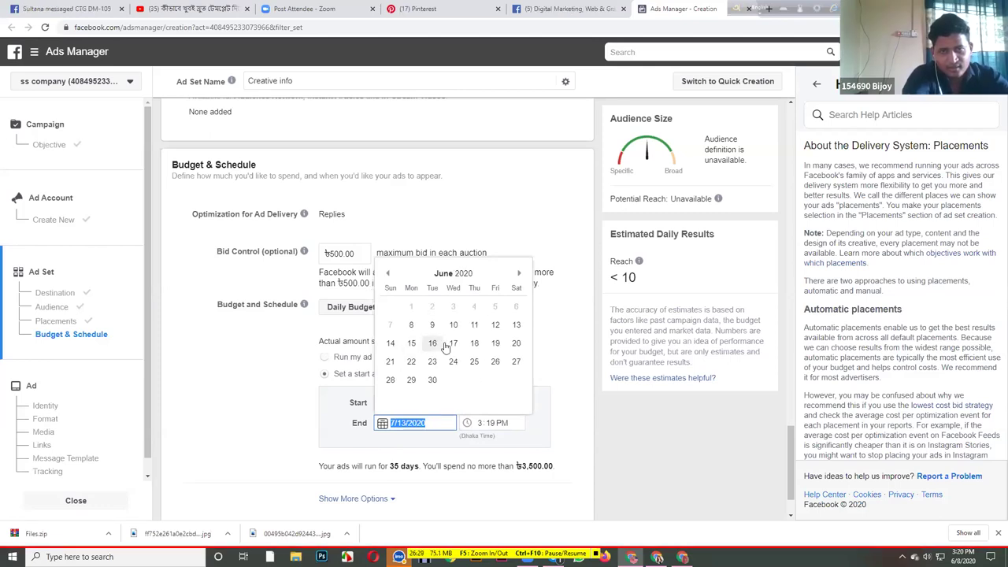
pyautogui.click(514, 325)
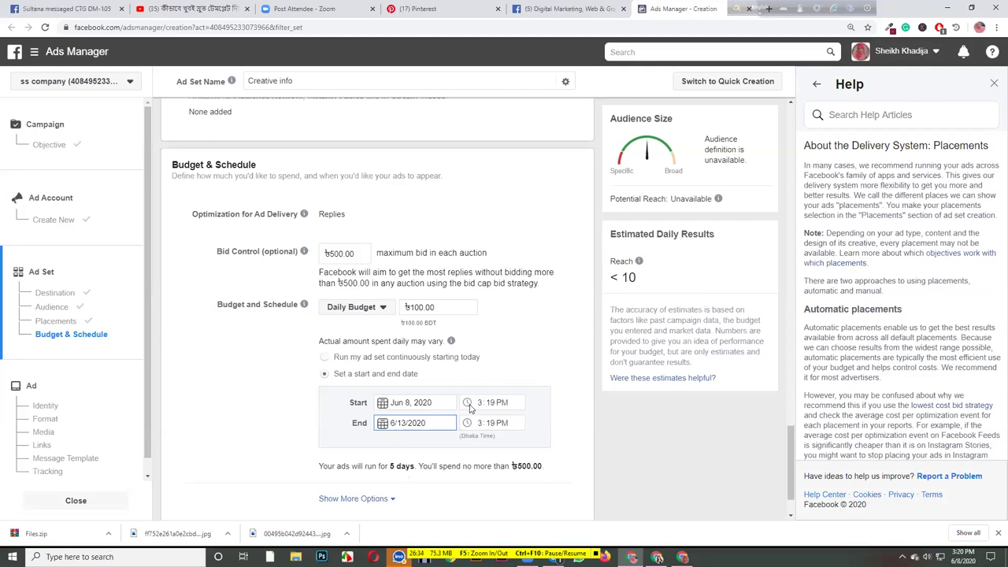
pyautogui.click(517, 422)
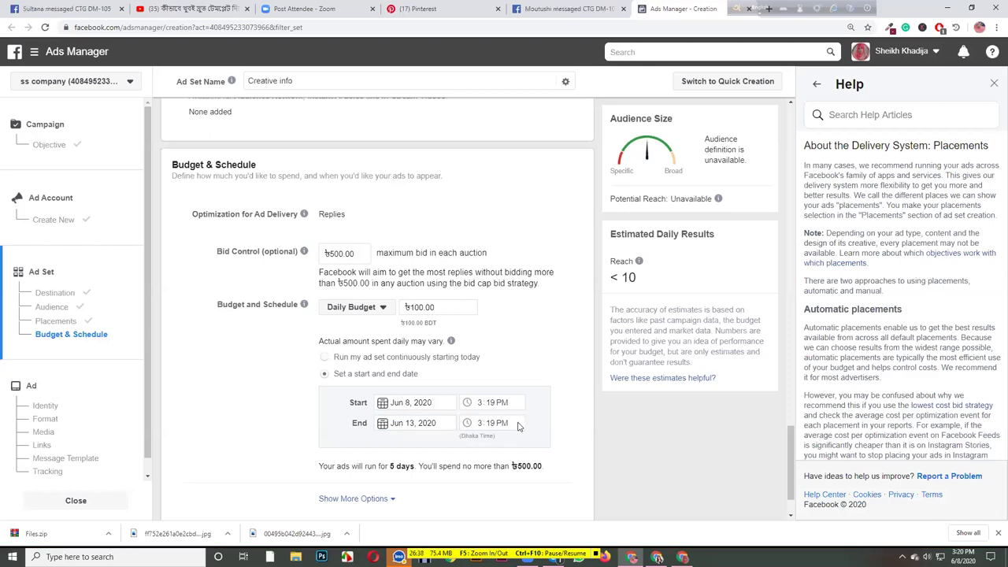
pyautogui.scroll(-1, 519, 425)
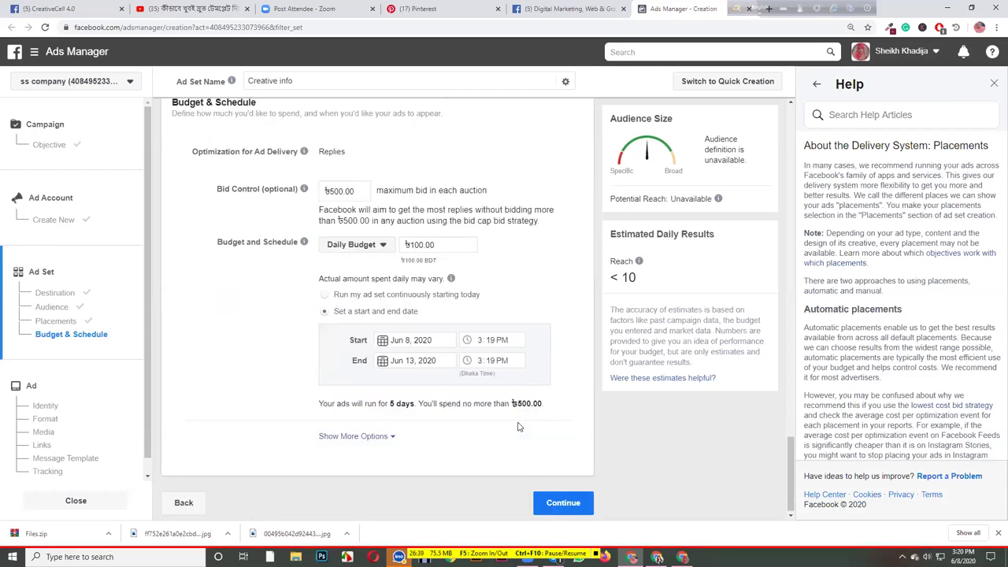
# Set delivery type to Standard (Recommended) after trying Accelerated, then continue to the Ad step.
pyautogui.click(347, 434)
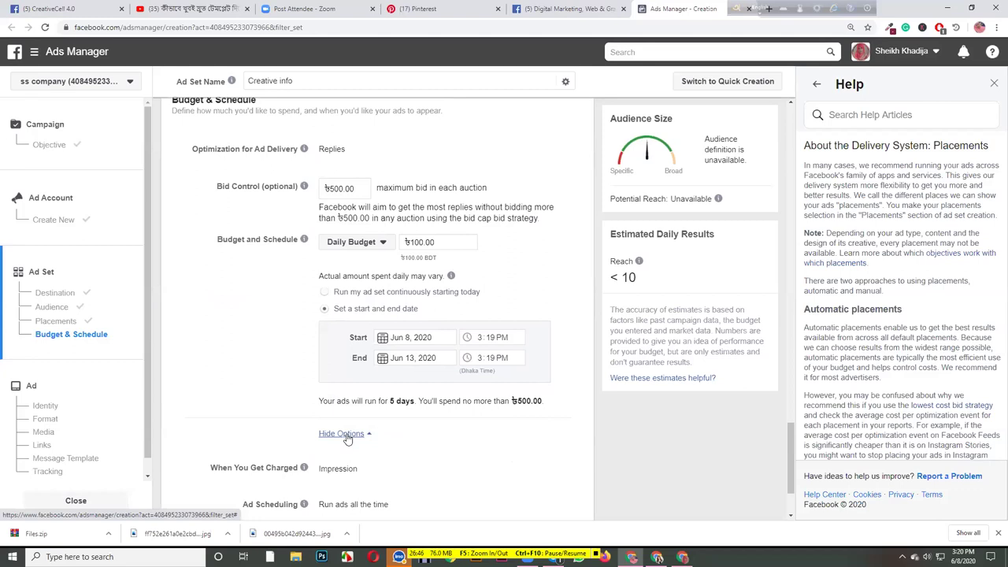
pyautogui.scroll(-2, 395, 415)
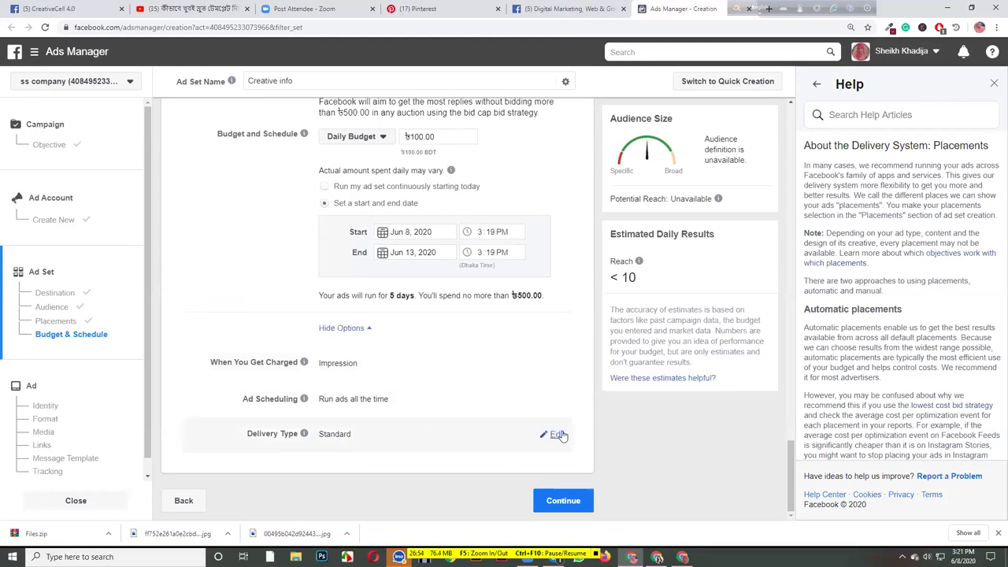
pyautogui.click(557, 434)
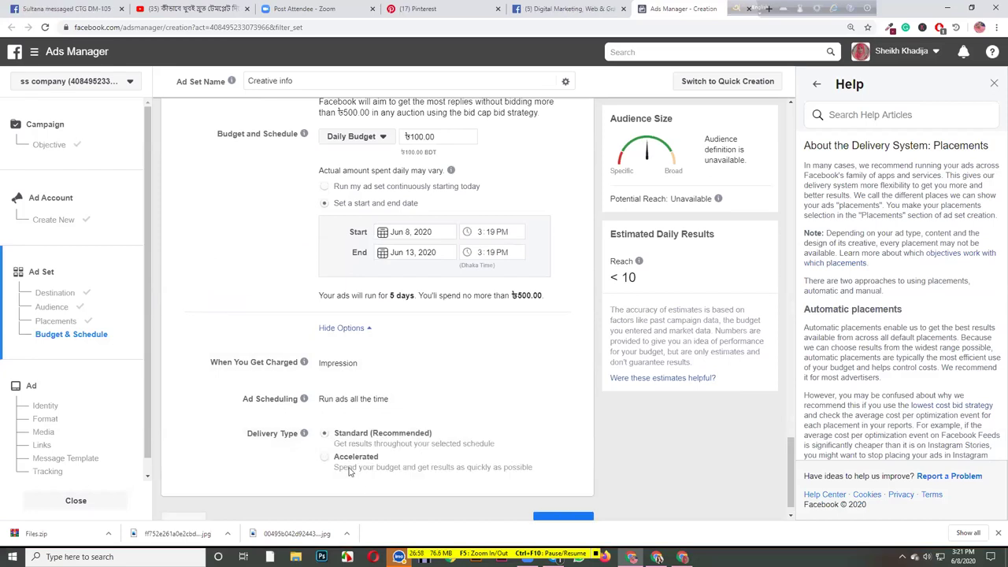
pyautogui.click(324, 459)
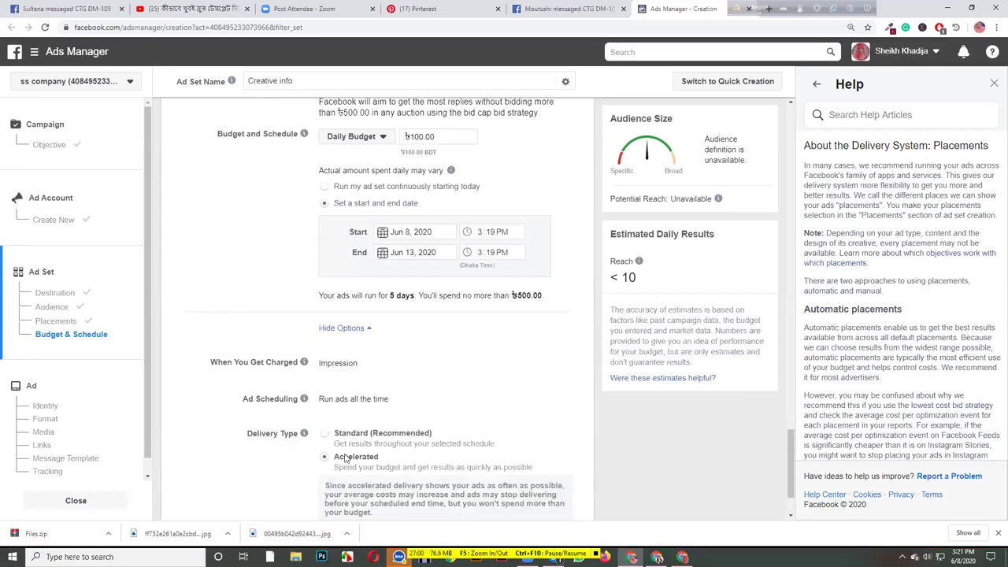
pyautogui.scroll(-2, 378, 434)
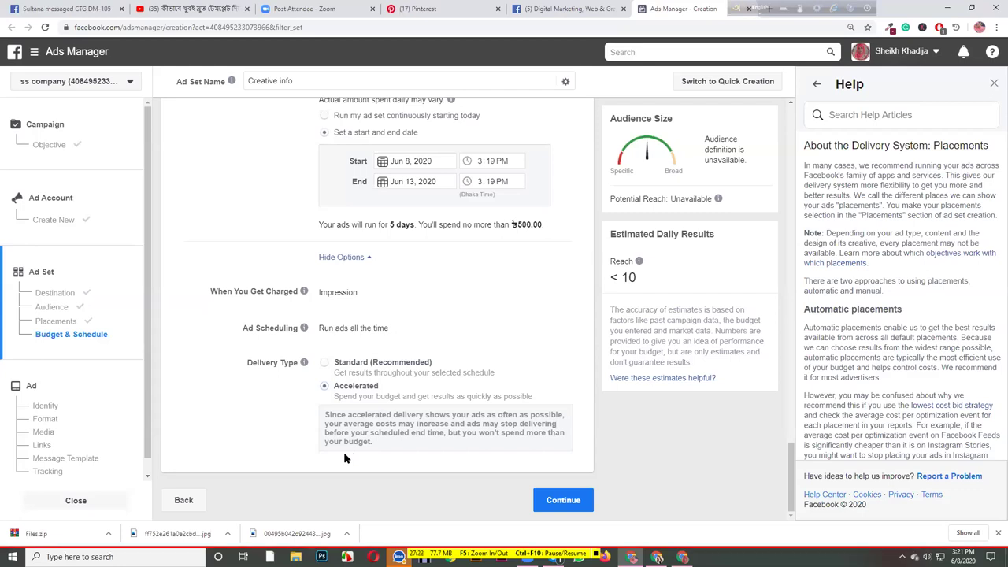
pyautogui.click(323, 365)
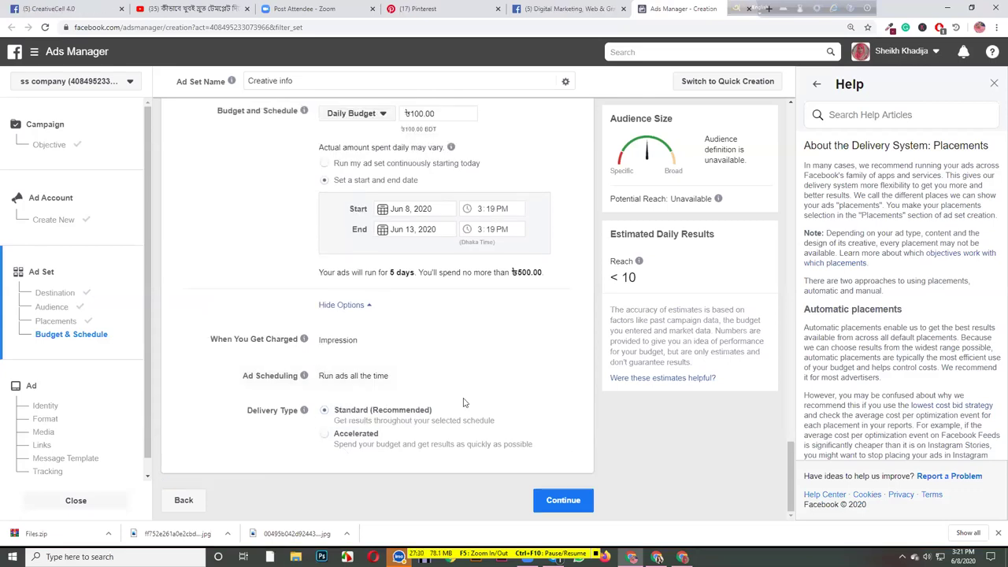
pyautogui.click(558, 499)
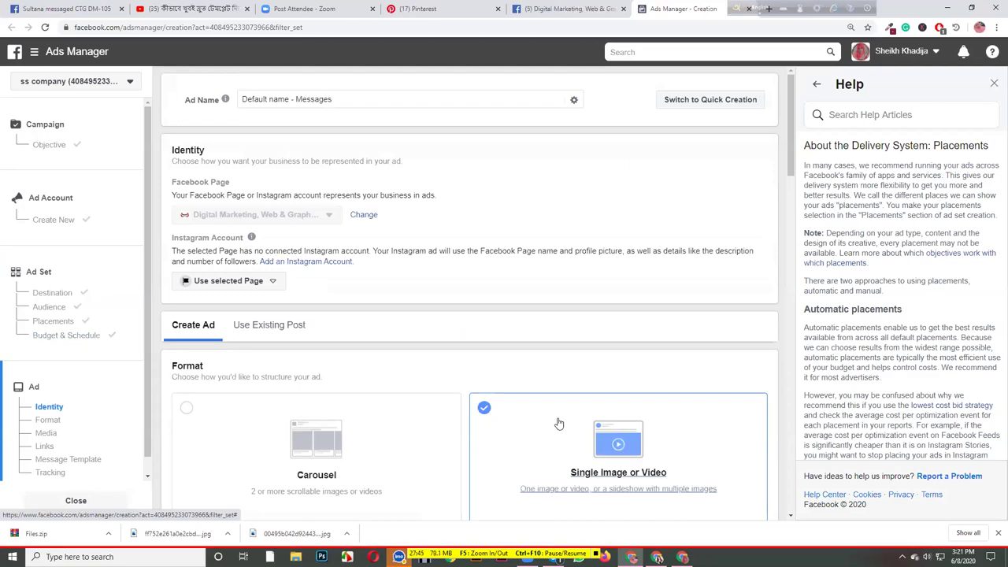
pyautogui.scroll(-3, 558, 424)
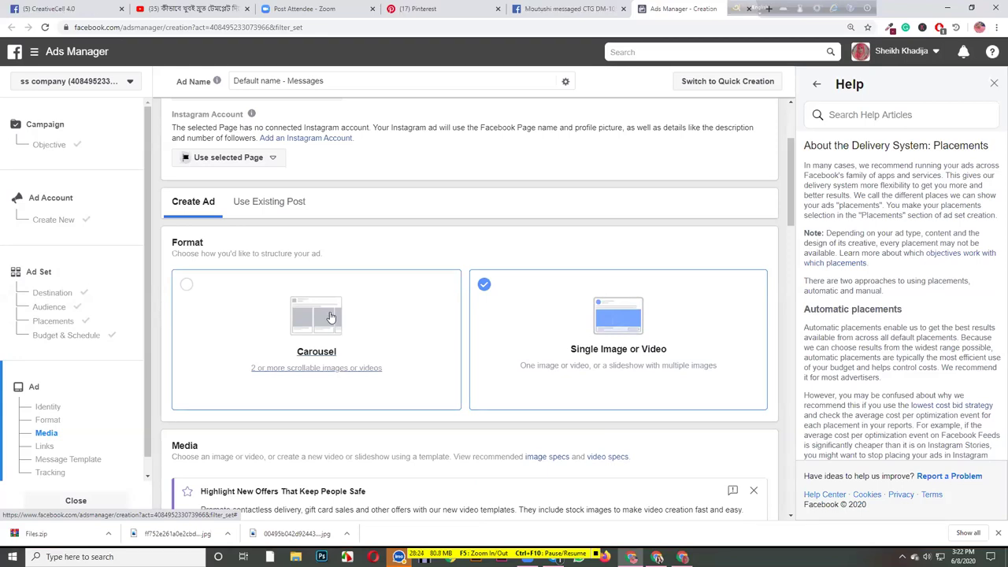
pyautogui.scroll(-2, 331, 317)
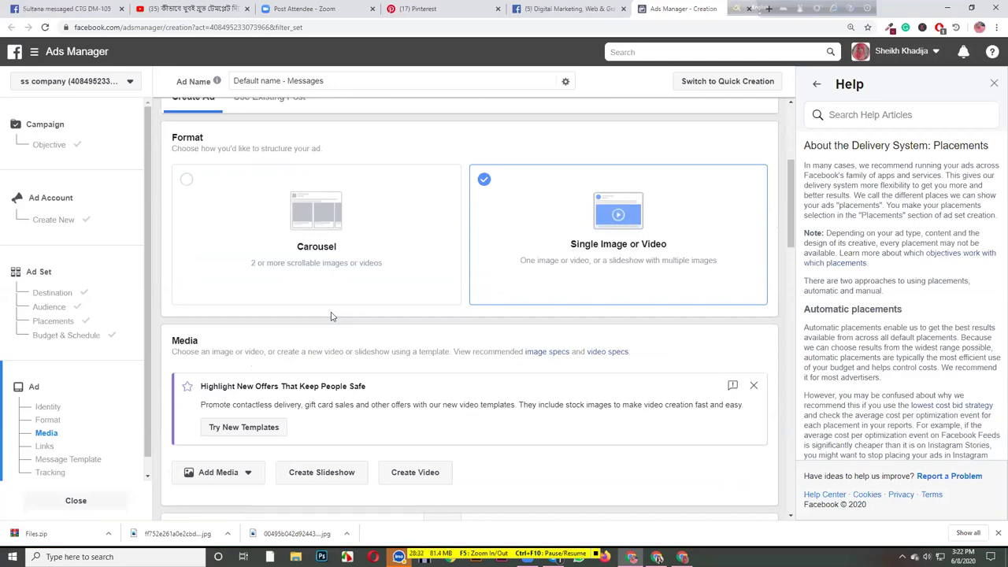
pyautogui.scroll(1, 330, 316)
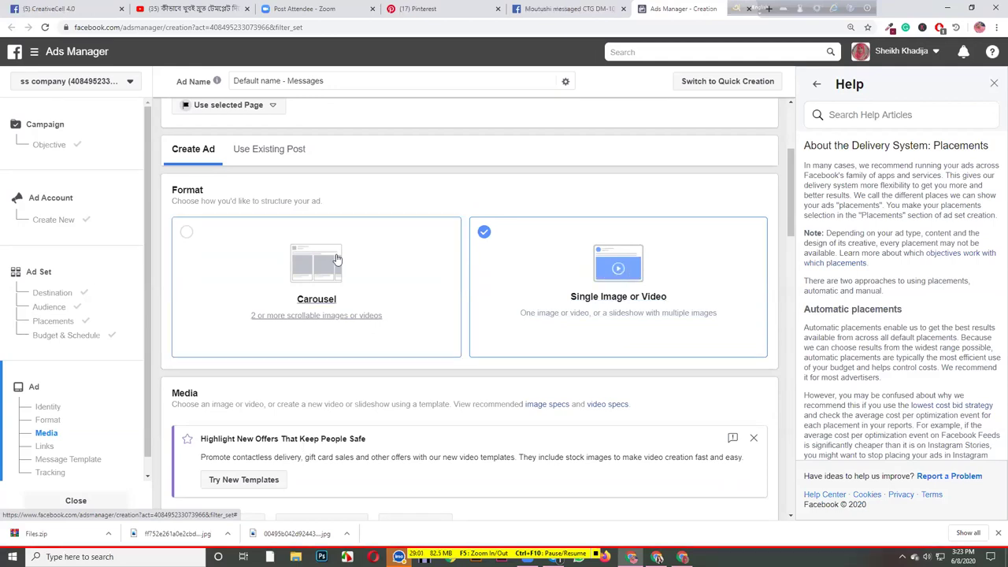
# Choose the Carousel format and set card 1 to use an image, bringing up Select Images.
pyautogui.click(188, 236)
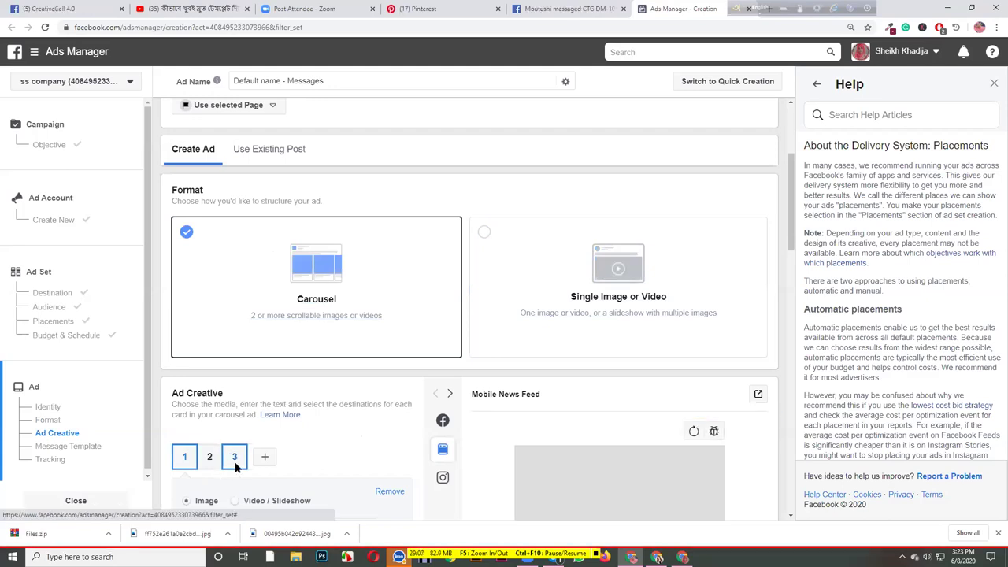
pyautogui.scroll(-1, 240, 461)
pyautogui.scroll(-2, 243, 456)
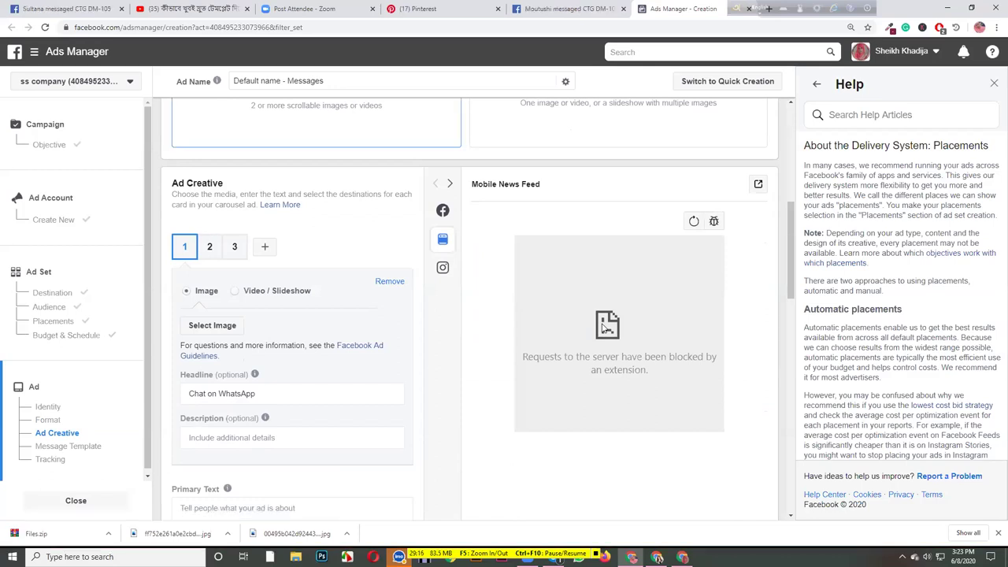
pyautogui.click(187, 291)
pyautogui.click(211, 325)
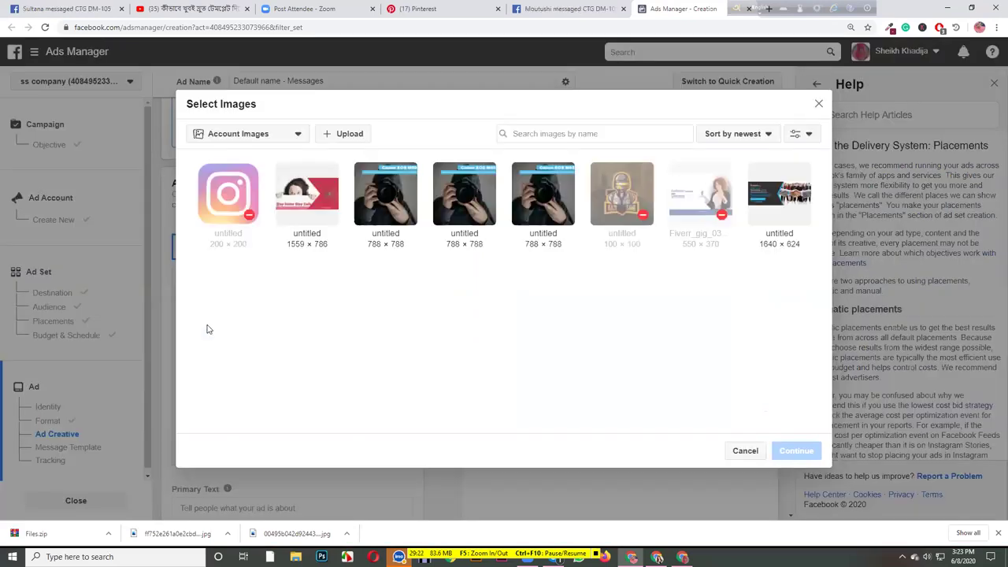
# Select the third camera photo from account images, then start an upload from the computer.
pyautogui.click(386, 197)
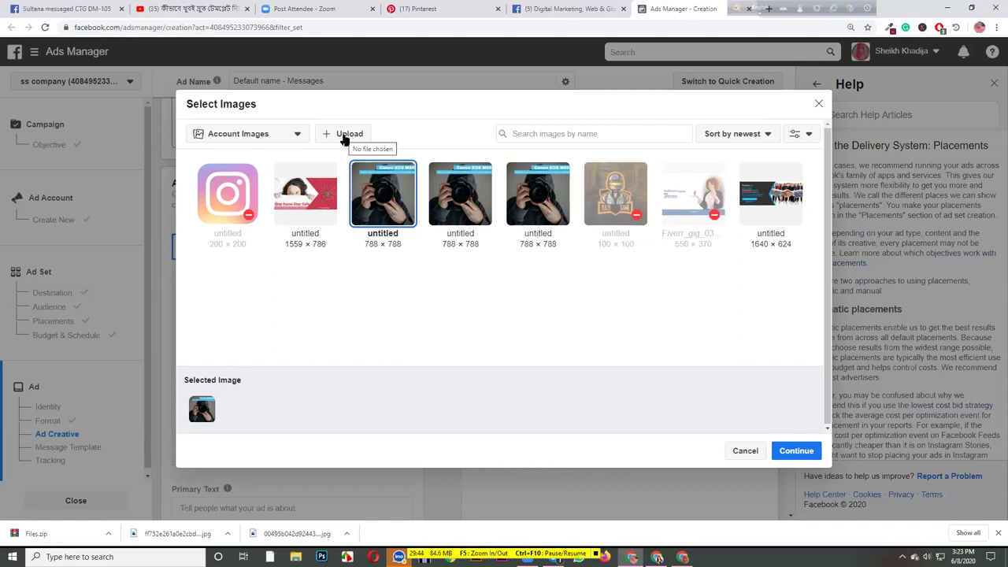
pyautogui.click(343, 139)
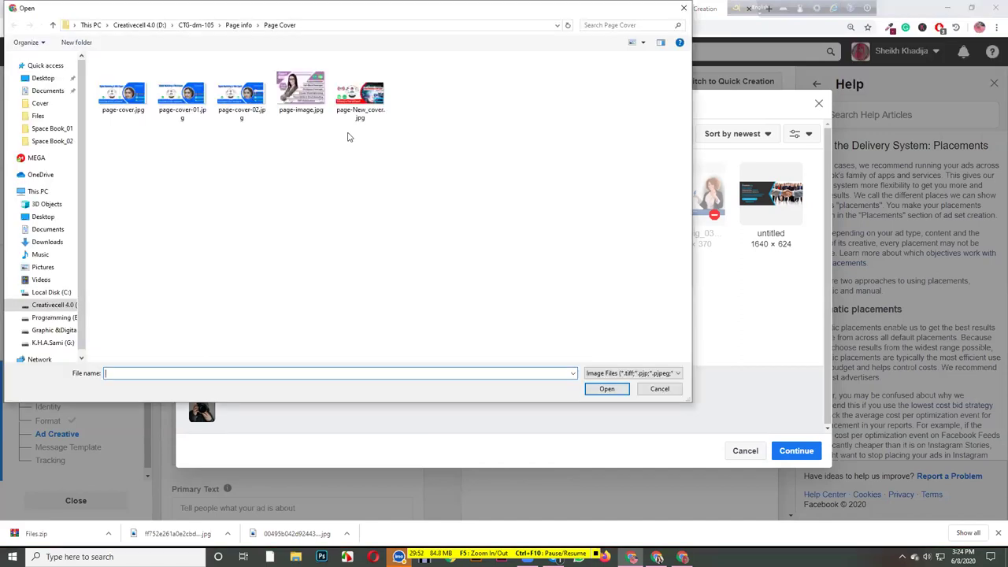
# Upload page-image.jpg, then a red rose picture from Desktop > Flower > Cover_Images.
pyautogui.click(308, 115)
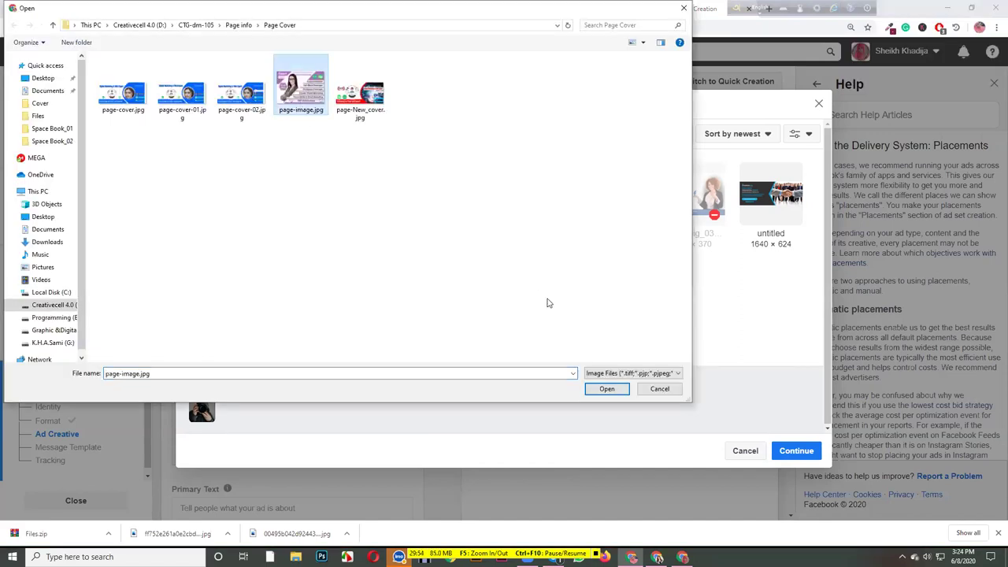
pyautogui.click(606, 389)
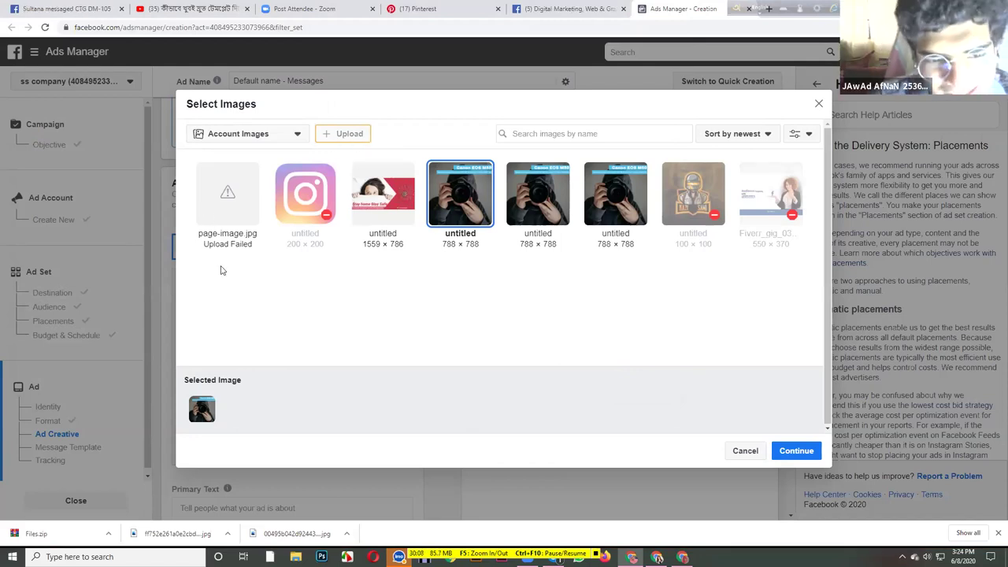
pyautogui.click(334, 135)
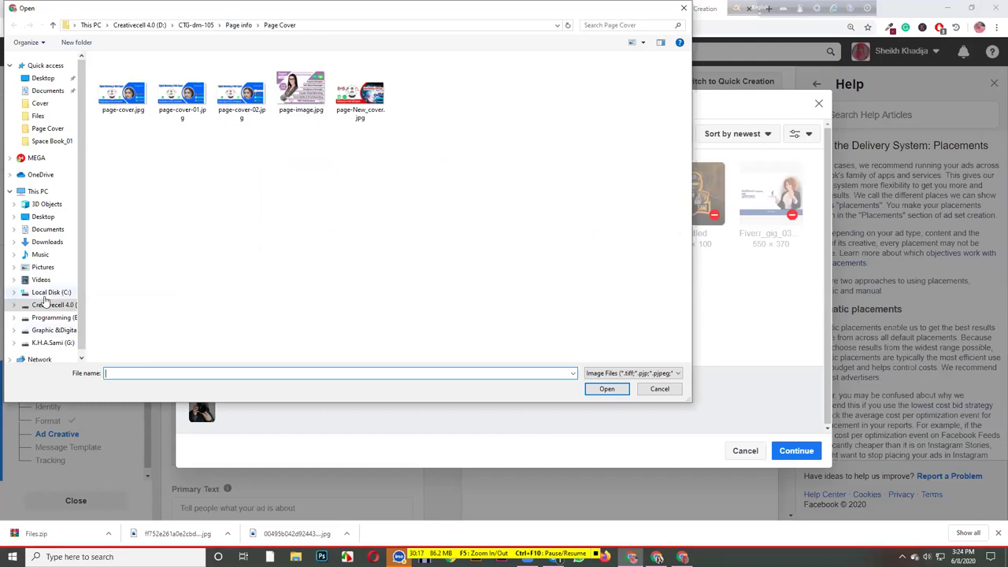
pyautogui.click(43, 78)
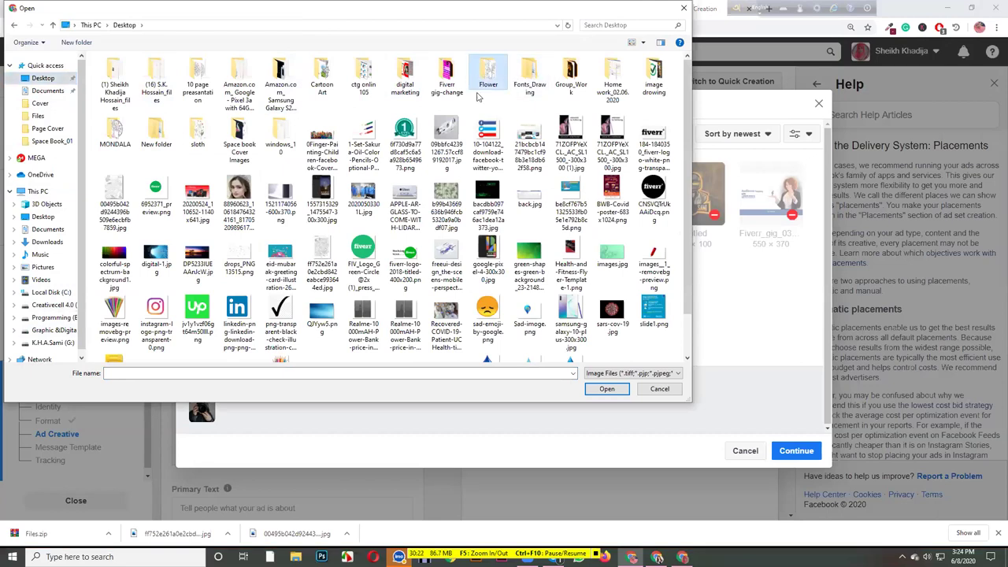
pyautogui.doubleClick(477, 96)
pyautogui.doubleClick(124, 83)
pyautogui.click(364, 93)
pyautogui.click(600, 388)
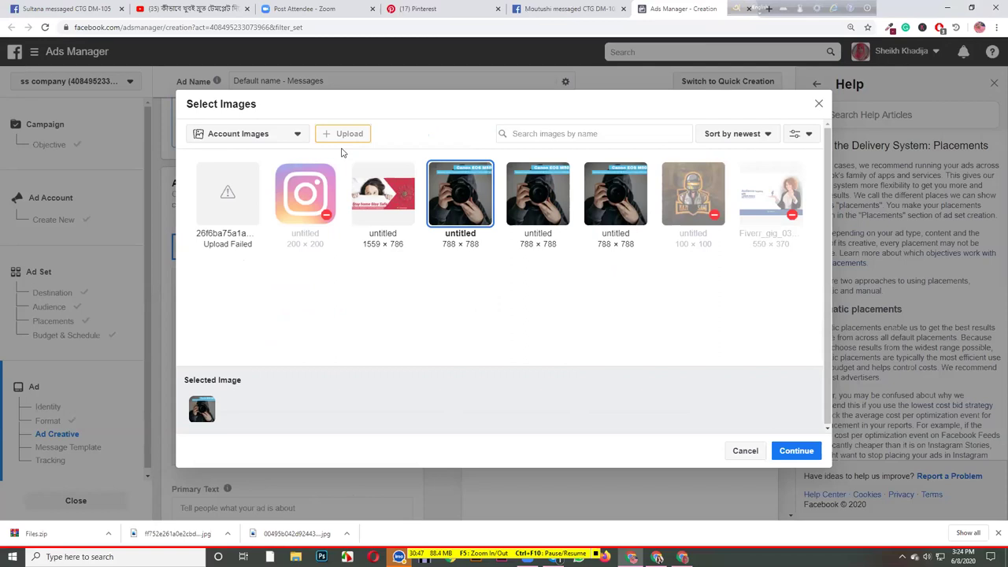
# Pick the 788 × 788 camera photo and confirm it as card 1's image.
pyautogui.click(456, 217)
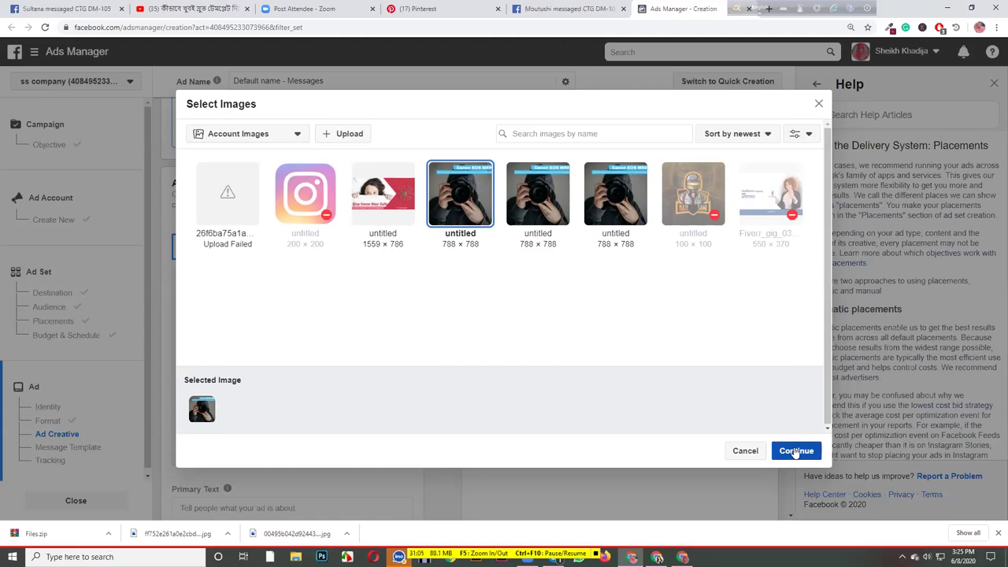
pyautogui.click(796, 451)
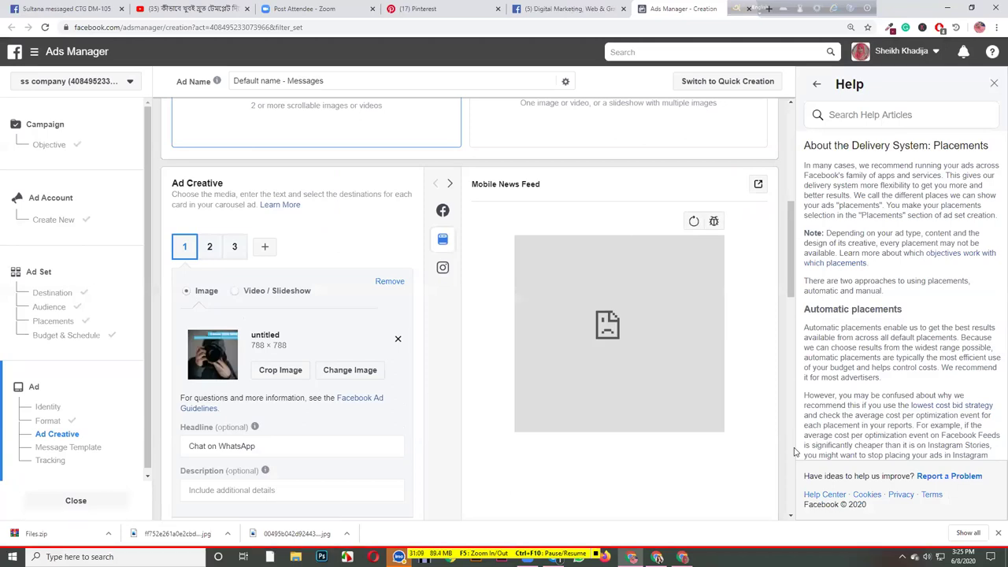
# Crop card 1's camera photo to a 788 × 788 square (1:1).
pyautogui.click(285, 372)
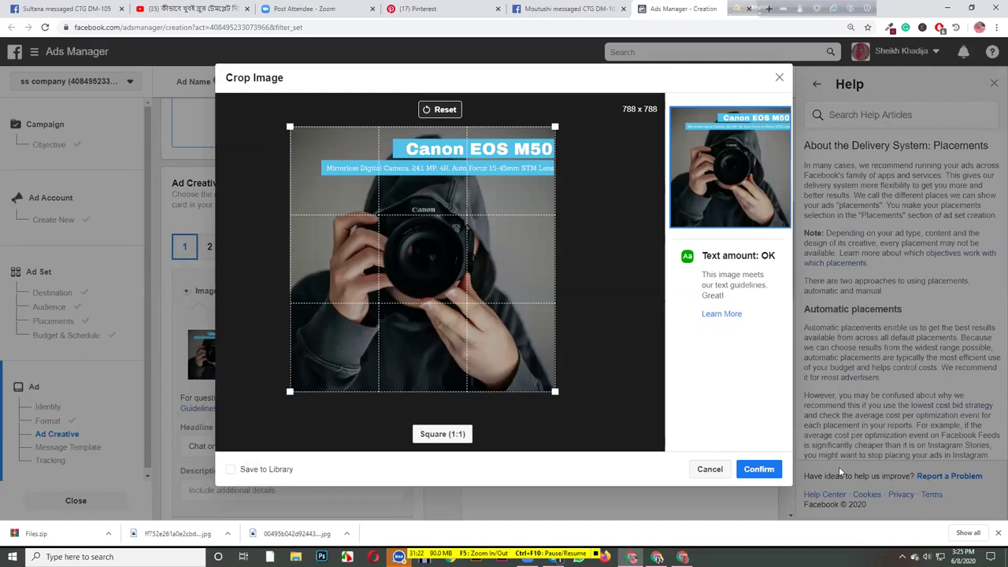
pyautogui.click(762, 471)
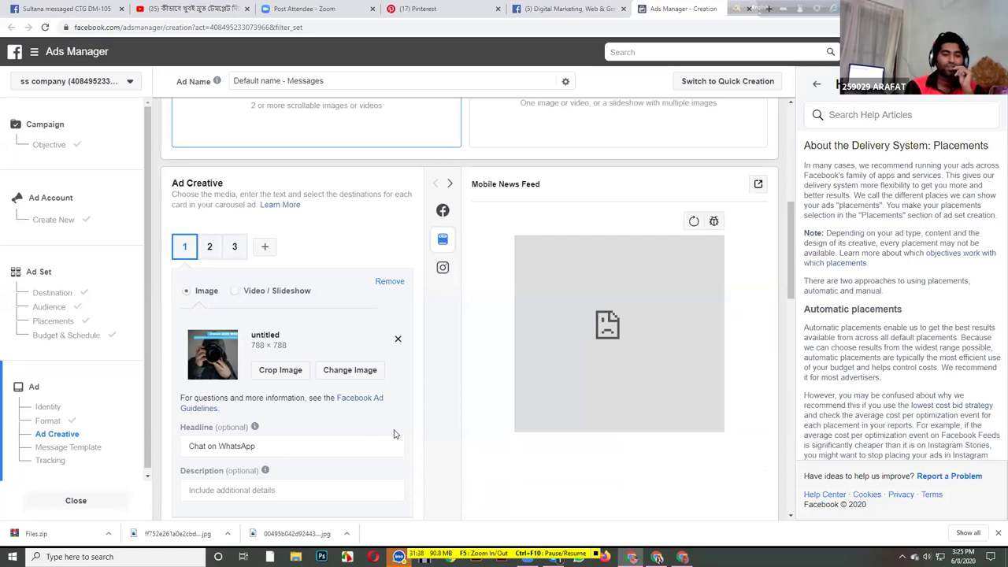
pyautogui.scroll(-1, 395, 434)
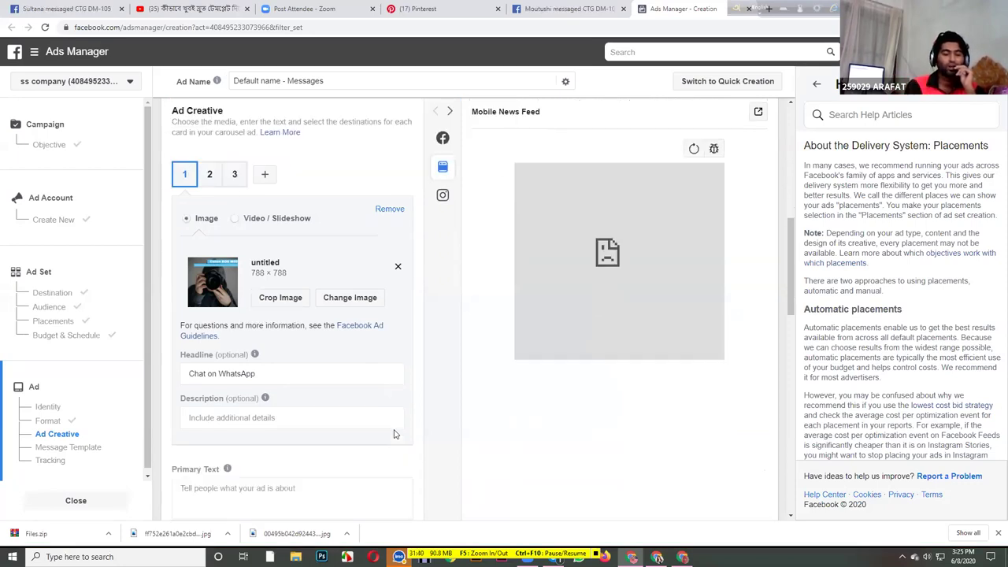
pyautogui.scroll(-1, 395, 434)
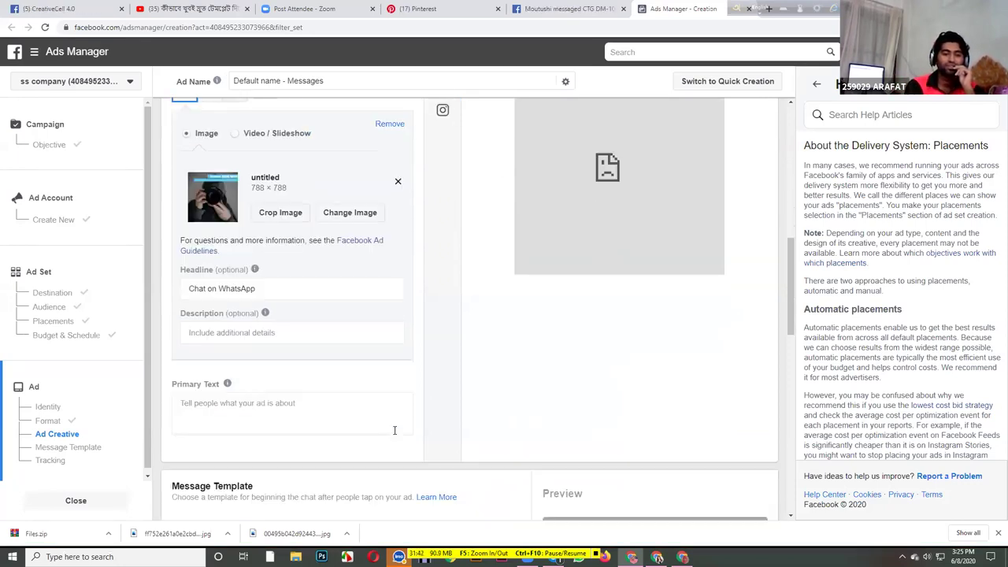
pyautogui.scroll(-1, 394, 430)
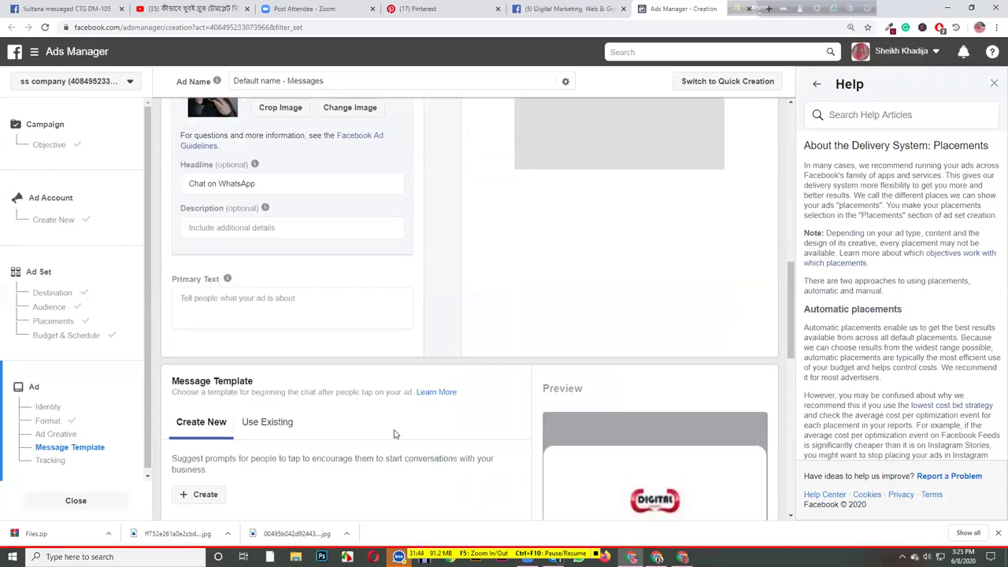
pyautogui.scroll(2, 401, 389)
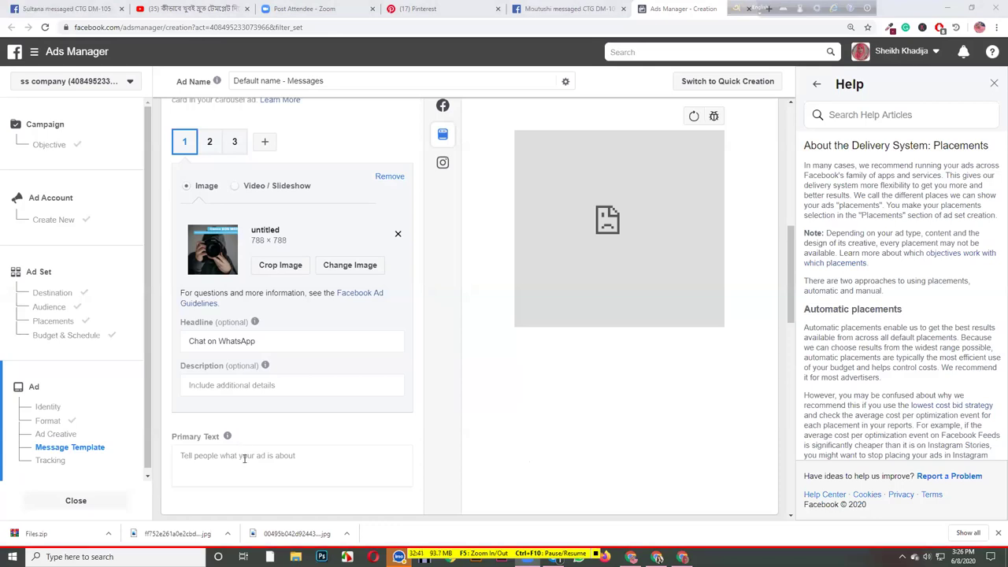
pyautogui.scroll(-1, 244, 457)
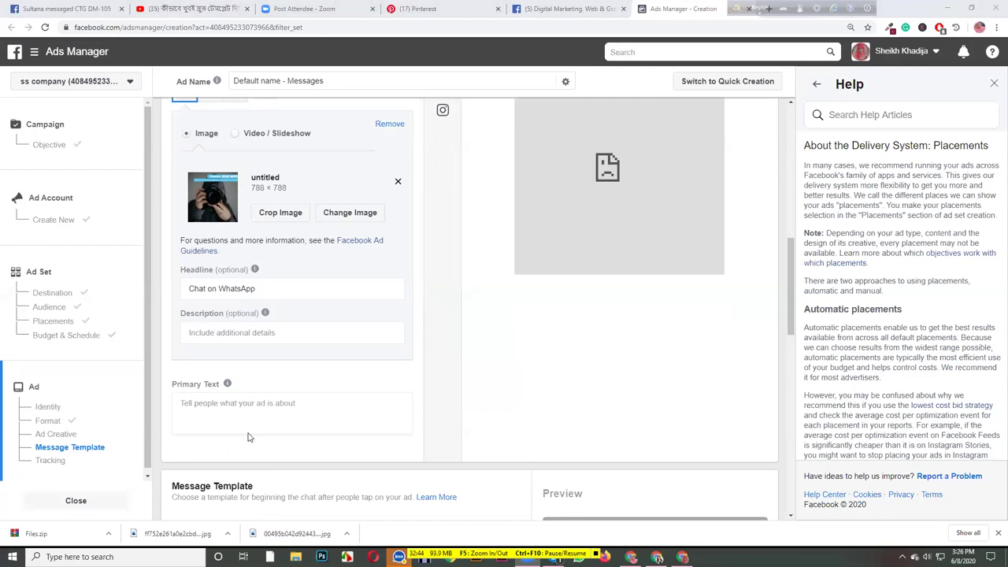
# Copy the digital-marketing overview from the Upwork profile, then close the Upwork tab.
pyautogui.click(657, 556)
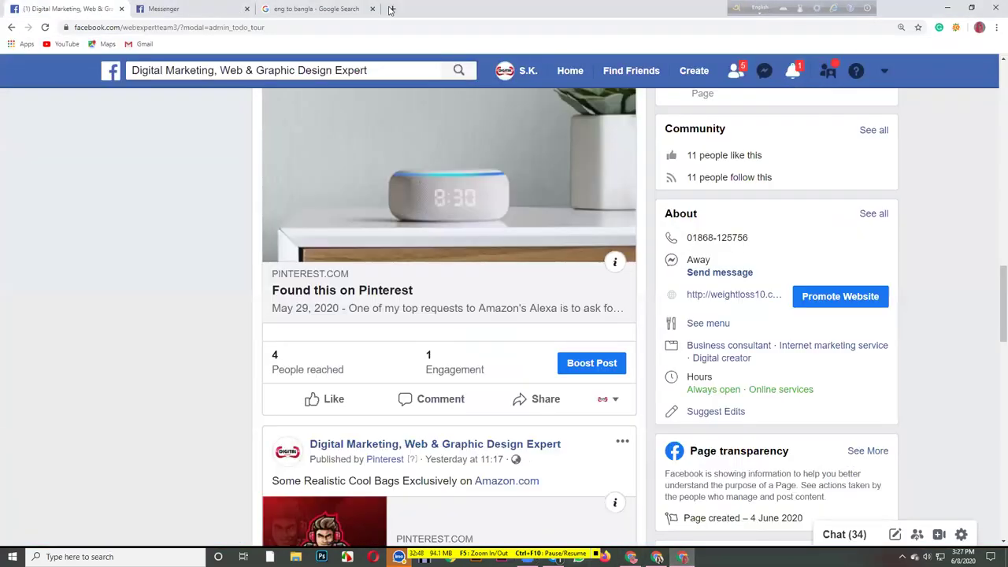
pyautogui.hotkey('ctrl', 't')
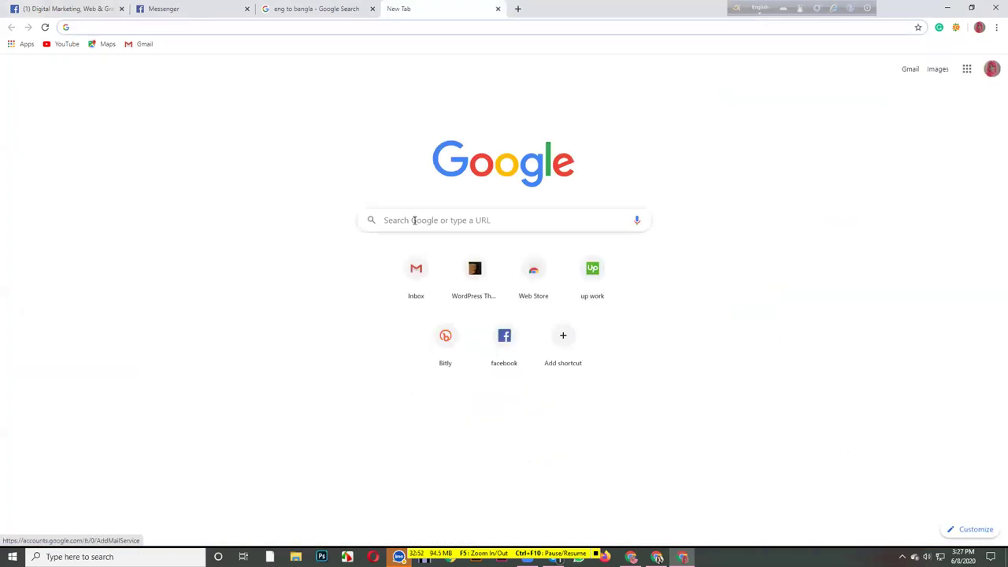
pyautogui.click(587, 282)
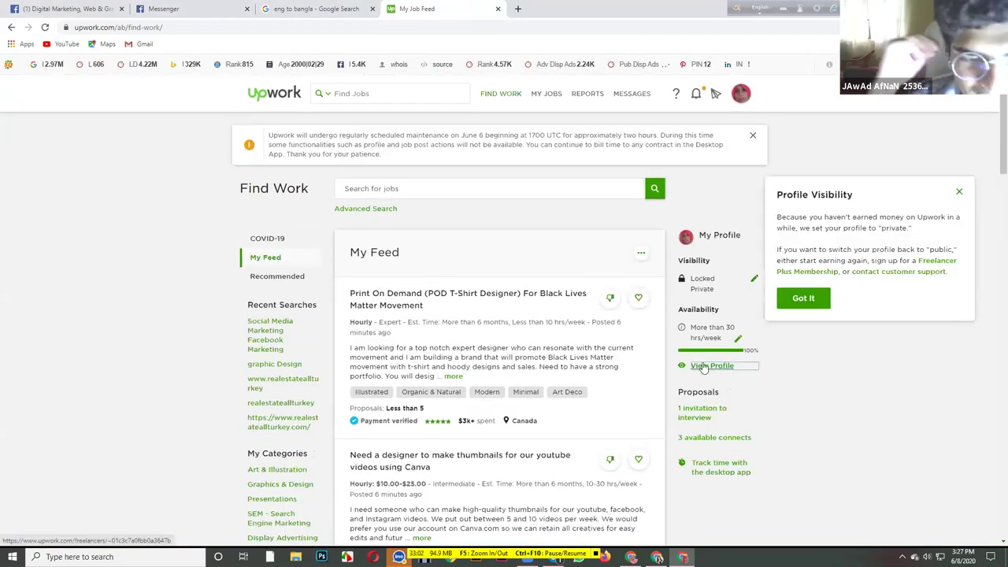
pyautogui.click(706, 365)
pyautogui.moveTo(261, 276); pyautogui.dragTo(349, 404)
pyautogui.hotkey('ctrl', 'c')
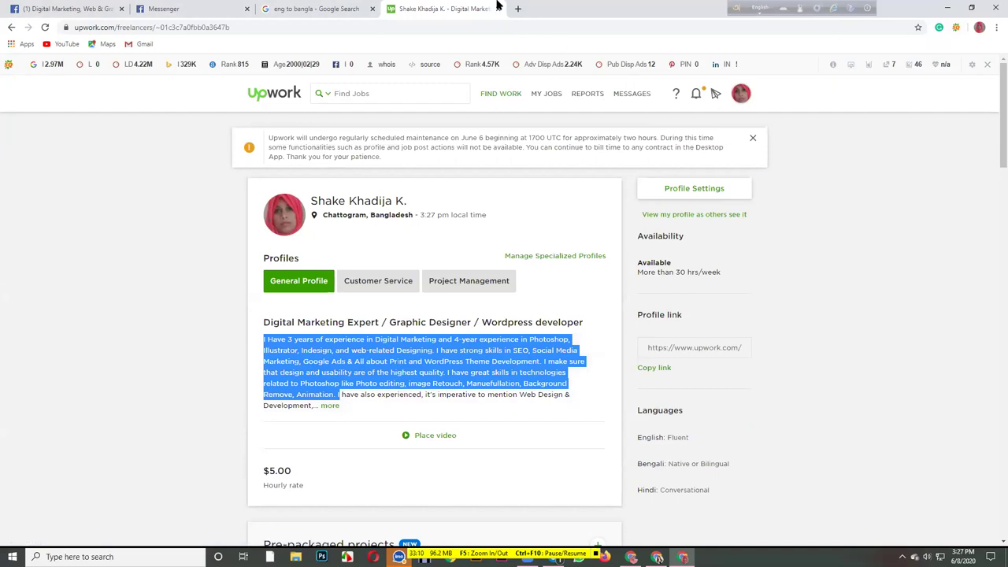
pyautogui.click(498, 10)
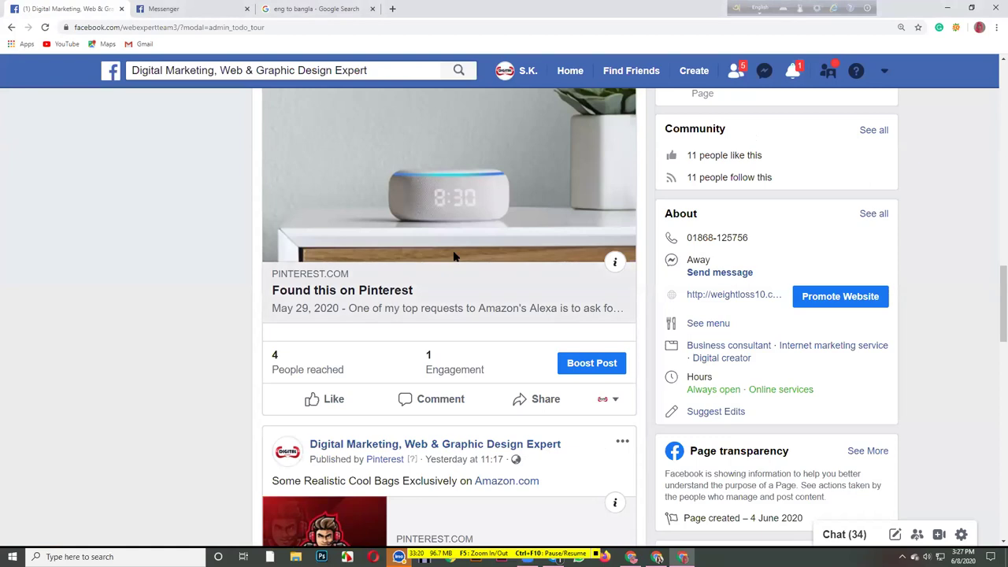
pyautogui.hotkey('ctrl', 'Tab')
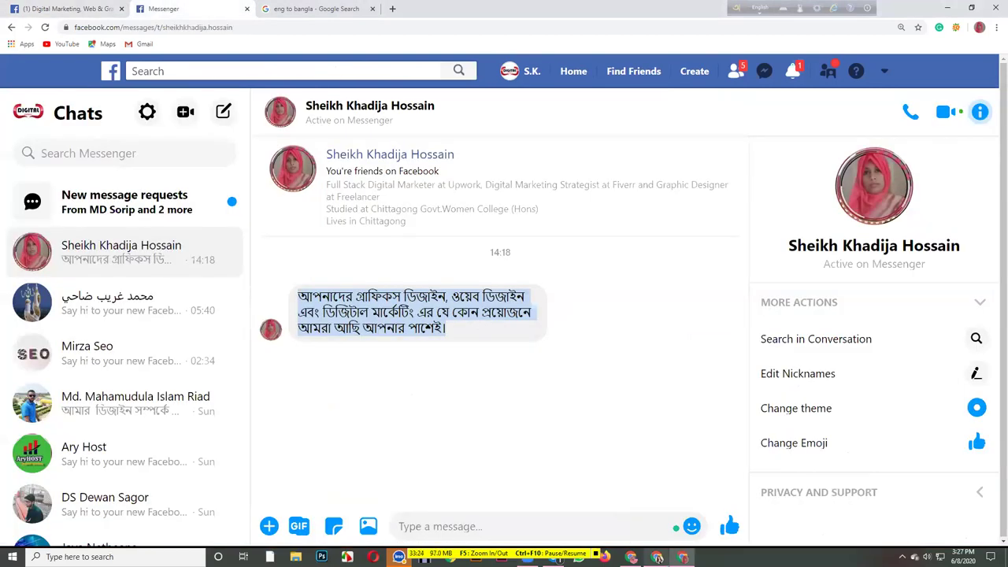
# Paste the overview into Primary Text and Description, keeping only the Description's first sentence.
pyautogui.hotkey('alt', 'Tab')
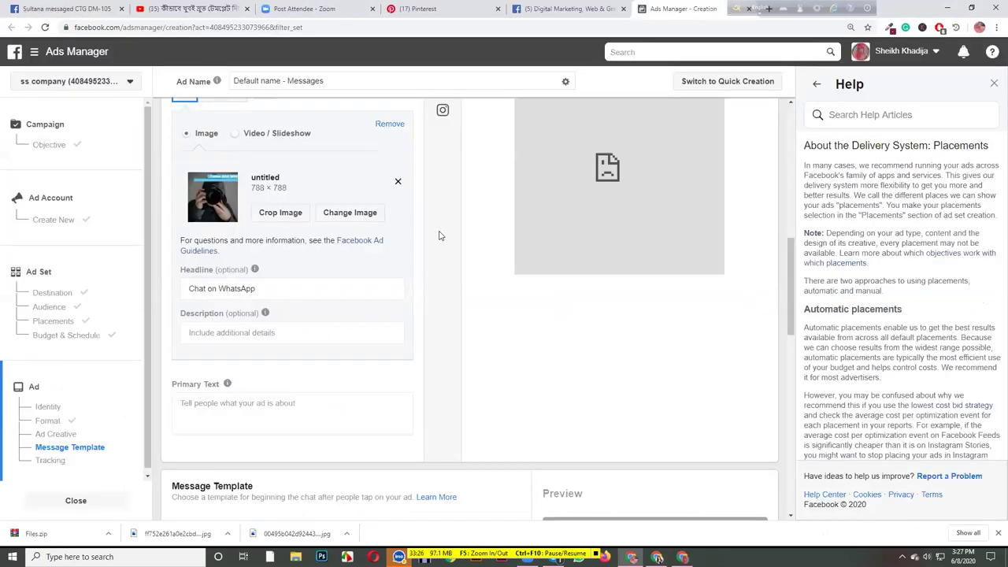
pyautogui.click(229, 404)
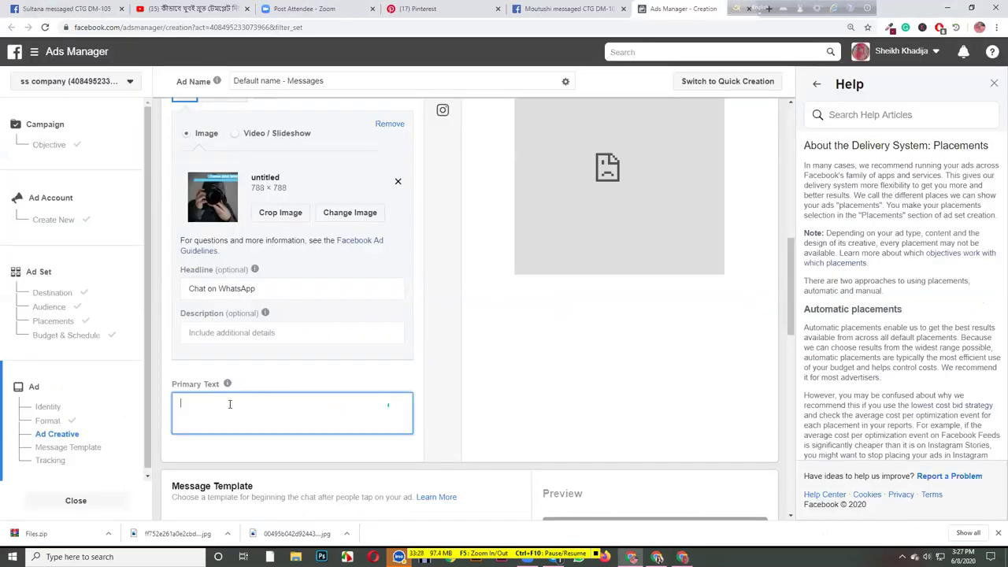
pyautogui.hotkey('ctrl', 'v')
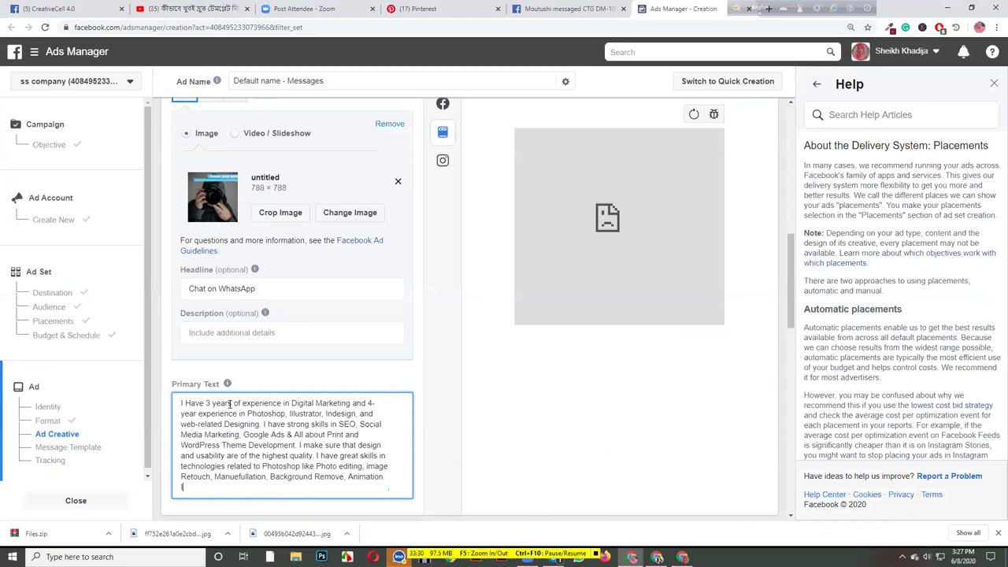
pyautogui.click(295, 334)
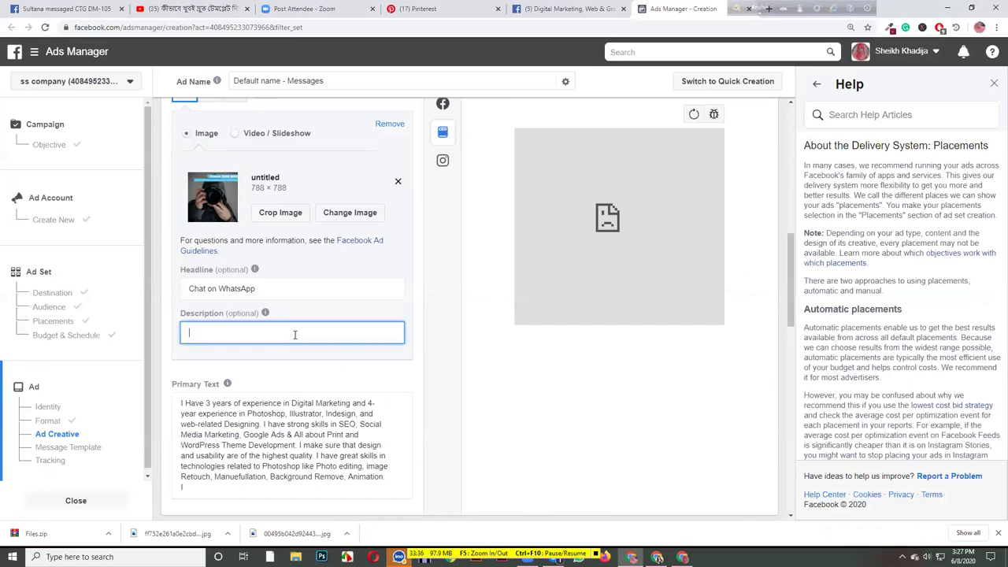
pyautogui.write('I Have 3 years of experience in Digital Marketing and 4-year experience in Photoshop, Illustrator, Indesign, and web-related Designing. I have strong skills in SEO, Social Media Marketing, Google Ads & All about Print and WordPress Theme Development. I make sure that design and usability are of the highest quality. I have great skills in technologies related to Photoshop like Photo editing, image Retouch, Manuefullation, Background Remove, Animation. I')
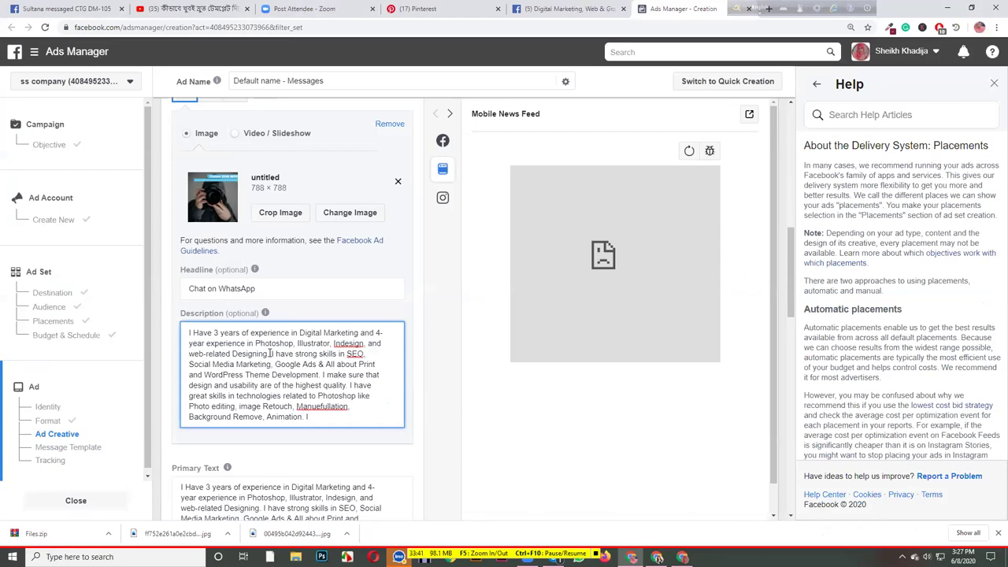
pyautogui.moveTo(309, 417); pyautogui.dragTo(269, 354)
pyautogui.press('BackSpace')
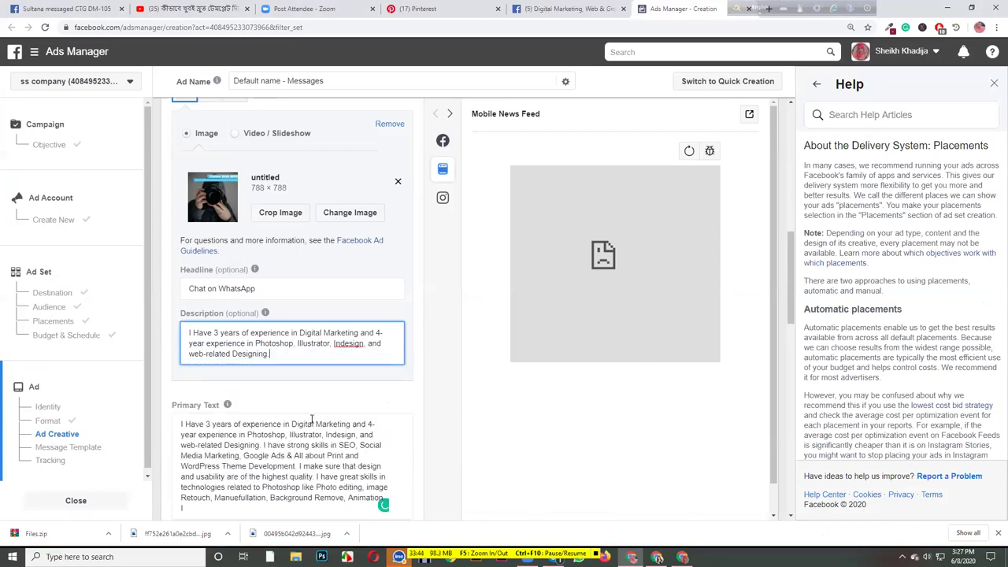
# Trim the primary text so it ends after 'WordPress Theme Development.'.
pyautogui.scroll(-2, 285, 390)
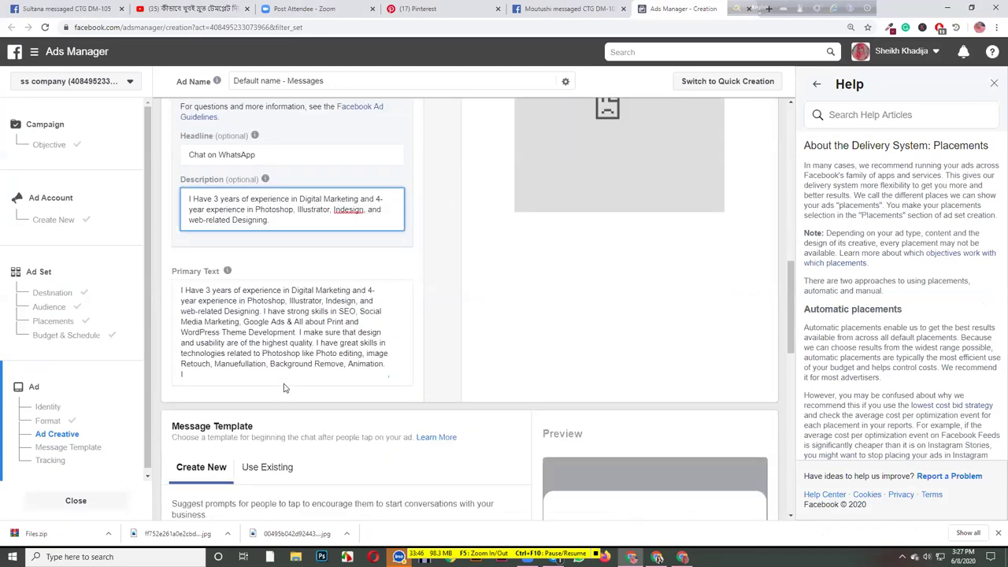
pyautogui.click(187, 351)
pyautogui.press('BackSpace')
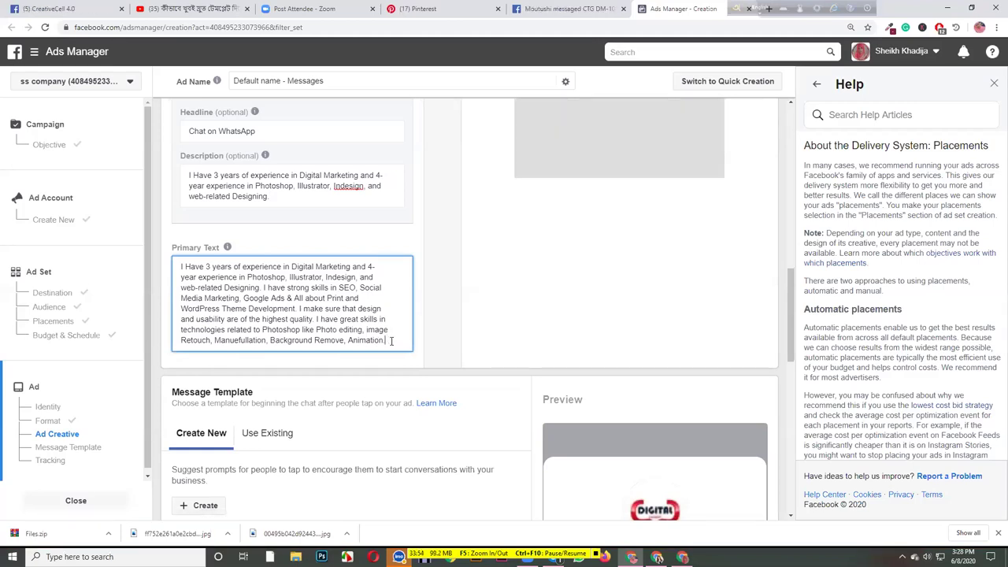
pyautogui.scroll(-3, 378, 292)
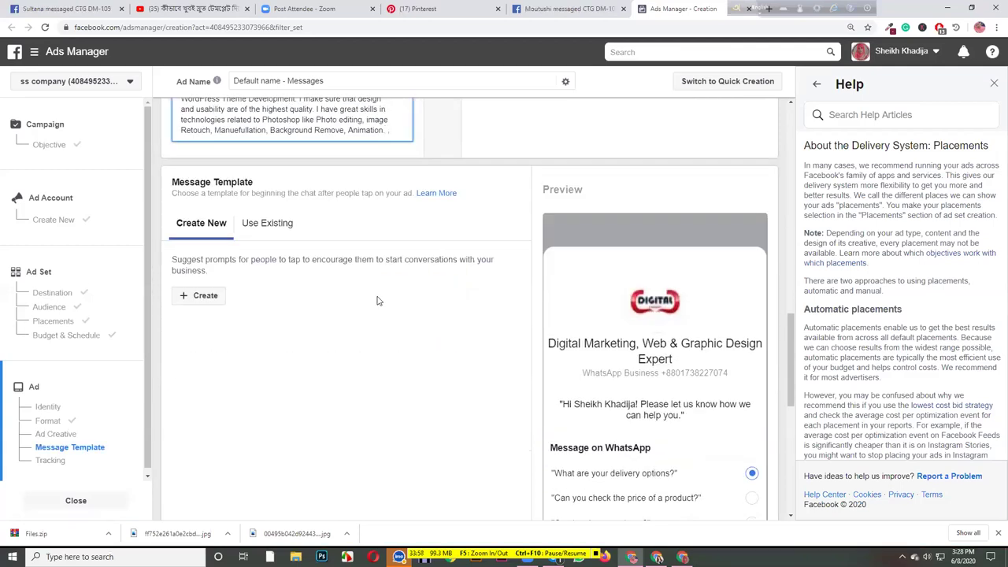
pyautogui.scroll(2, 376, 301)
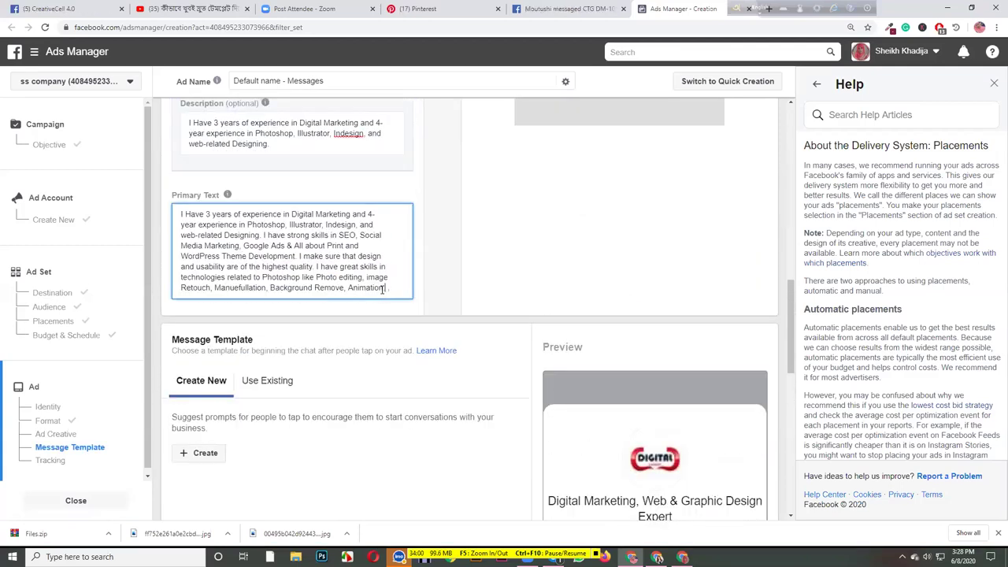
pyautogui.scroll(1, 389, 275)
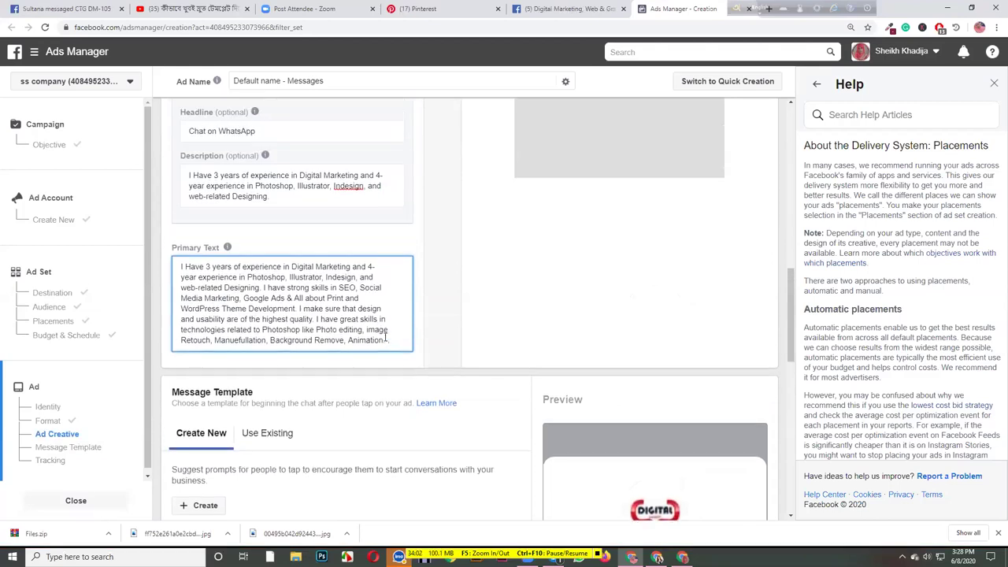
pyautogui.moveTo(391, 342); pyautogui.dragTo(300, 309)
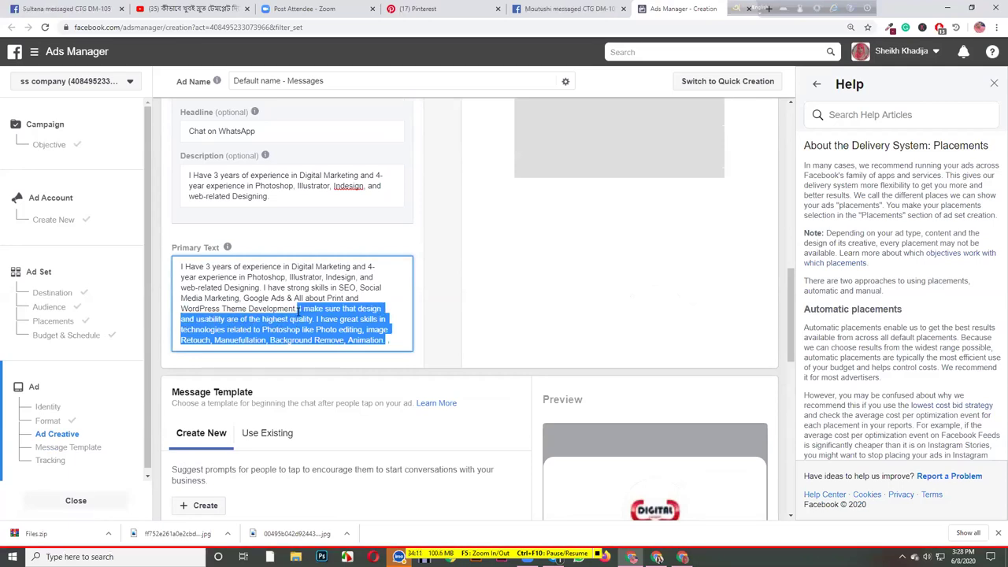
pyautogui.press('BackSpace')
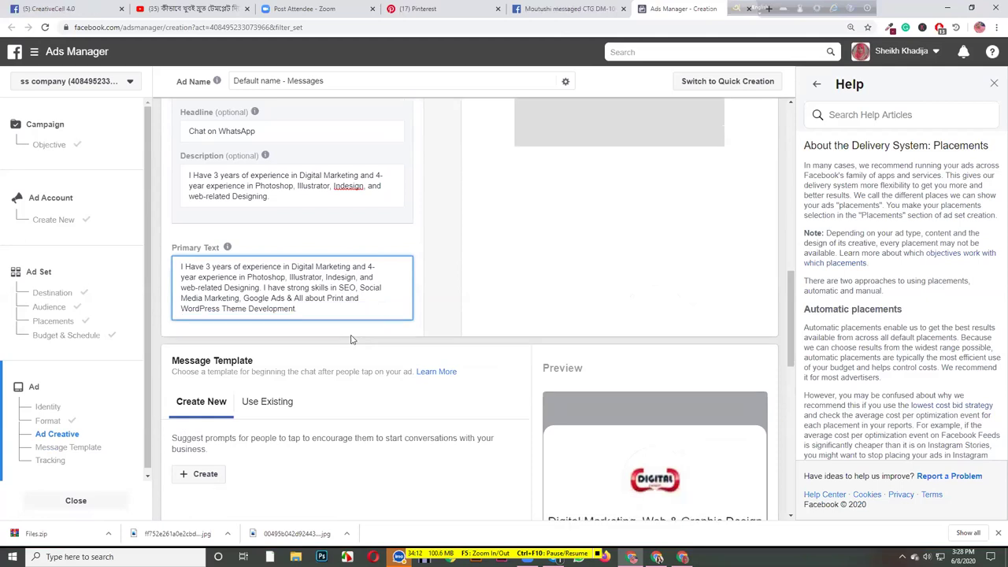
# Overwrite card 1's 'Chat on WhatsApp' headline with 'ghjkjjhk', then reload the page.
pyautogui.scroll(10, 369, 331)
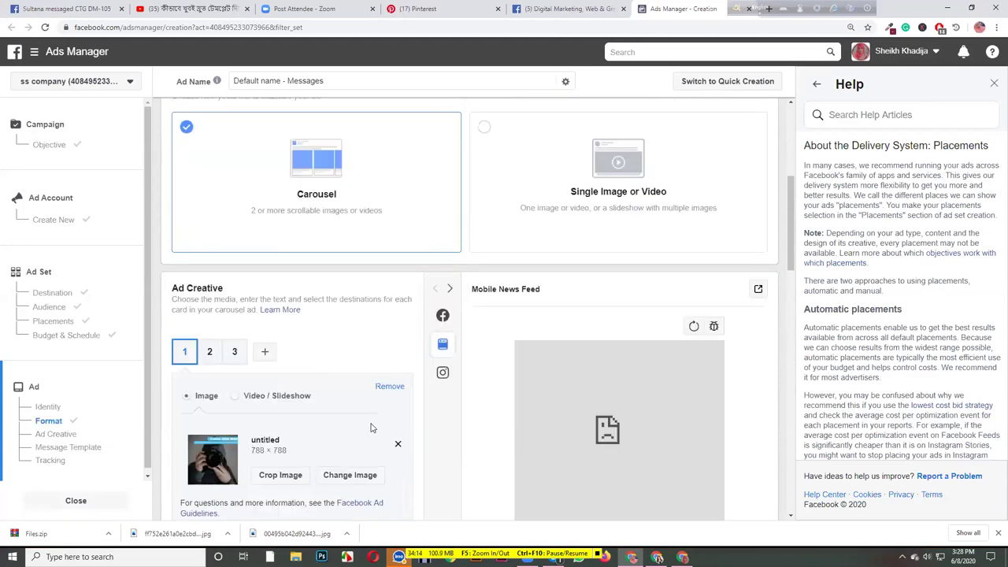
pyautogui.scroll(-3, 321, 417)
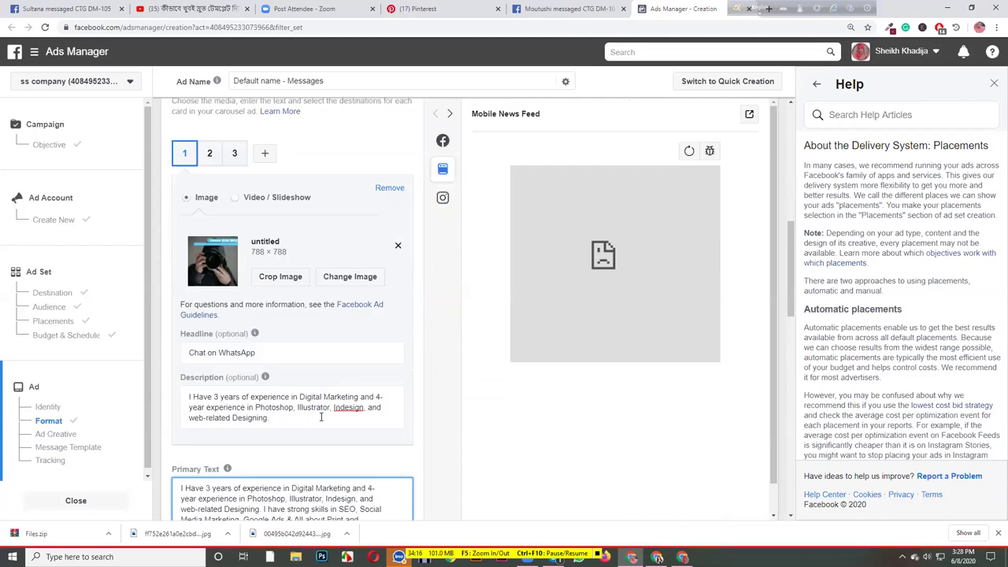
pyautogui.scroll(-5, 321, 417)
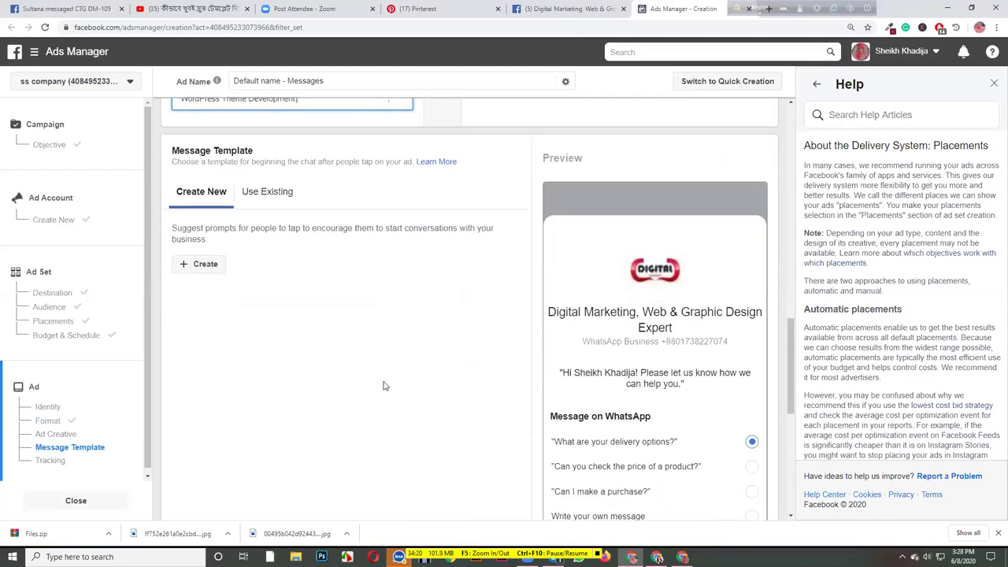
pyautogui.scroll(5, 384, 386)
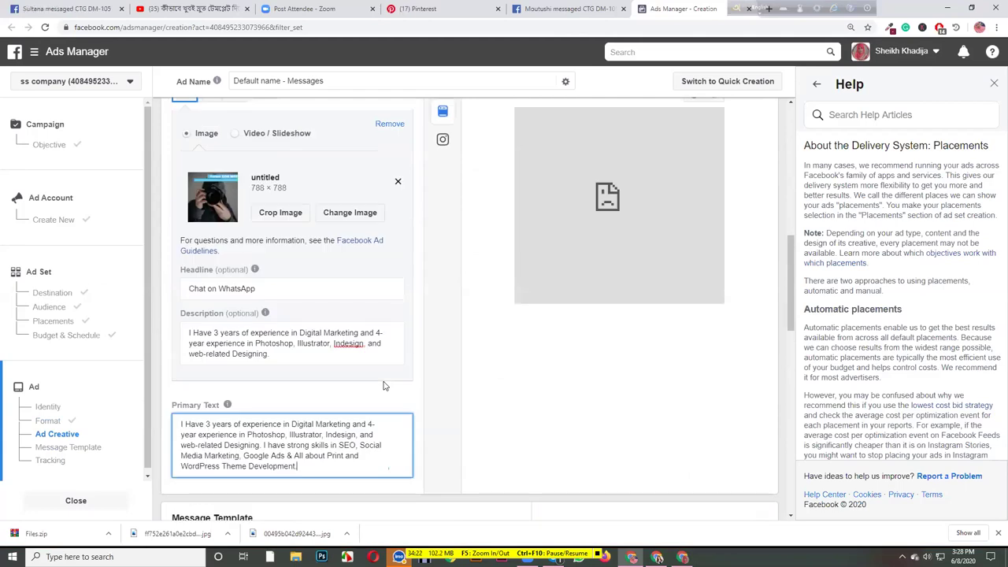
pyautogui.scroll(2, 384, 386)
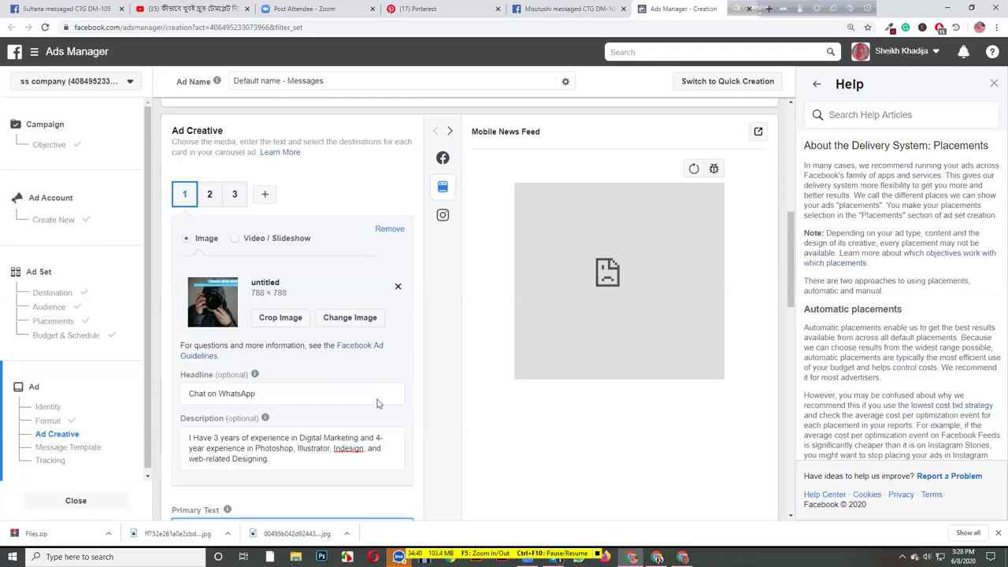
pyautogui.scroll(-1, 378, 399)
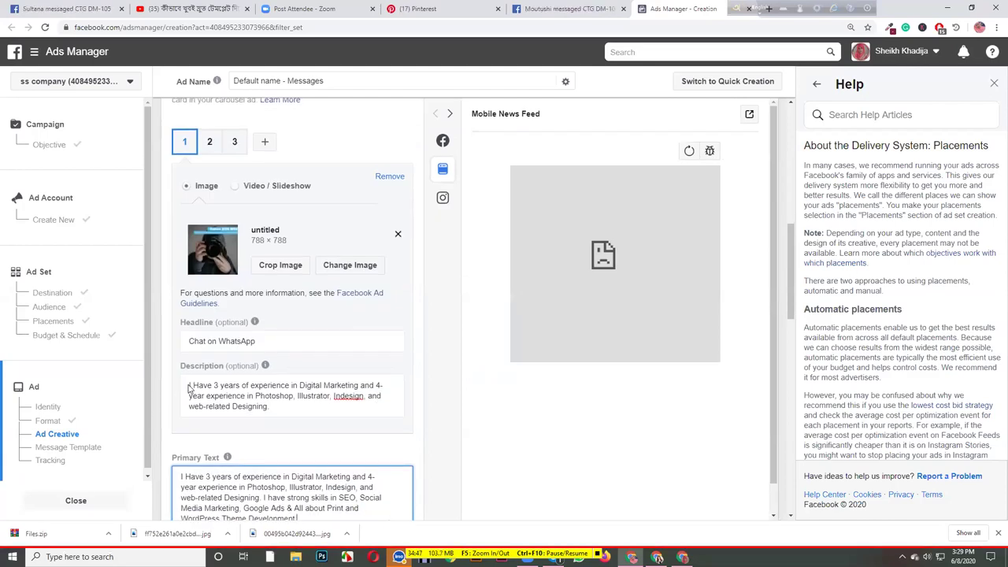
pyautogui.click(263, 336)
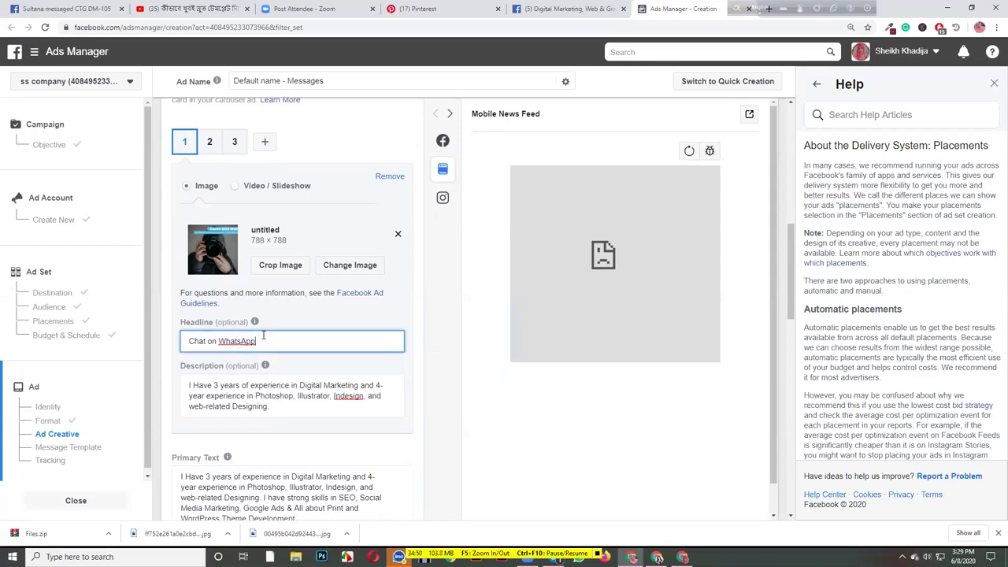
pyautogui.hotkey('ctrl', 'a')
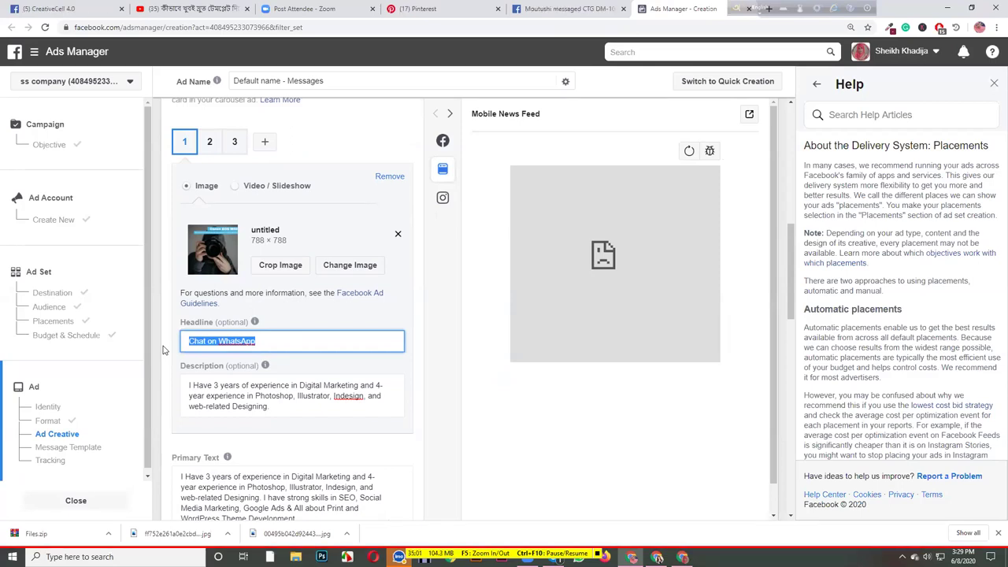
pyautogui.write('ghjkjjhkkjll')
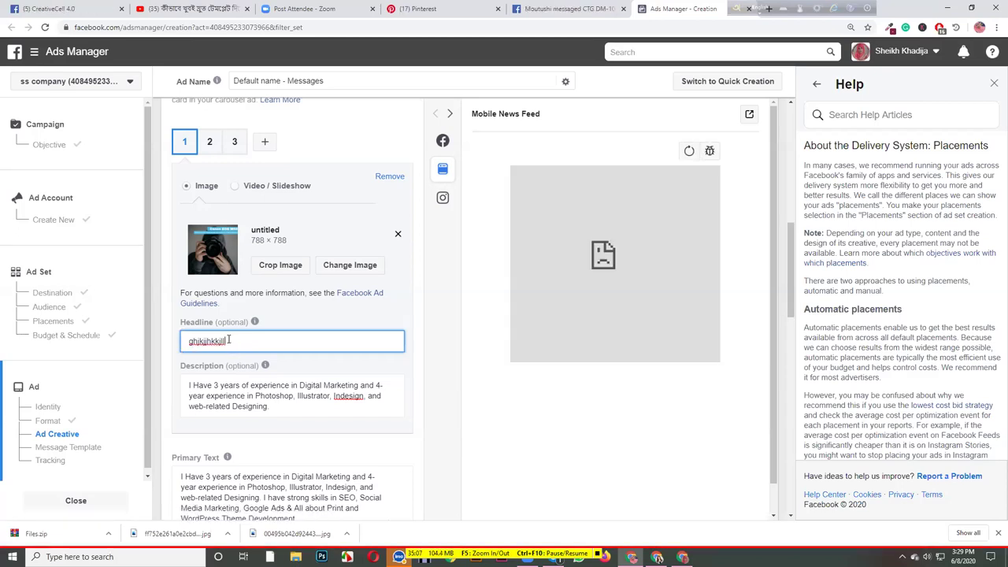
pyautogui.doubleClick(192, 342)
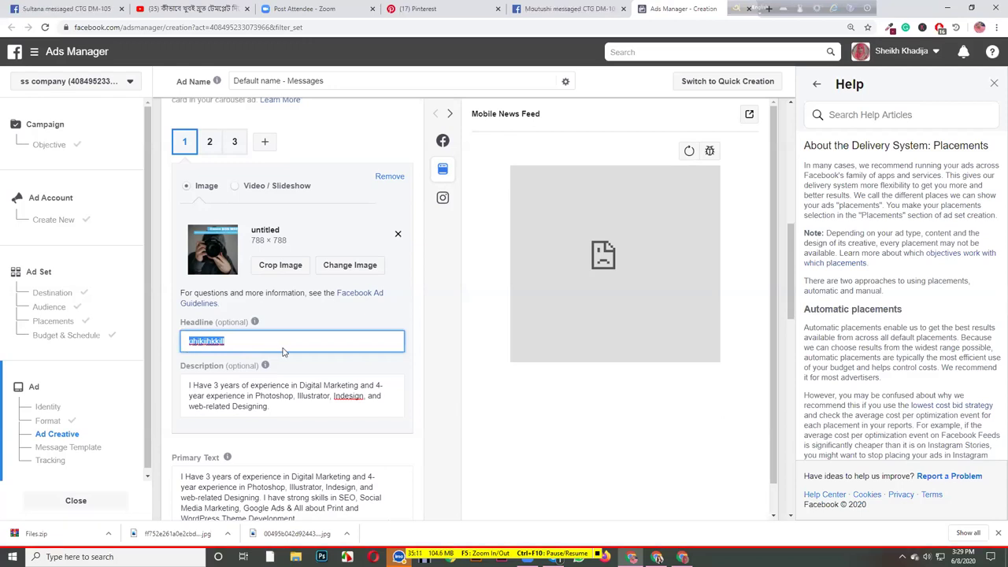
pyautogui.click(239, 345)
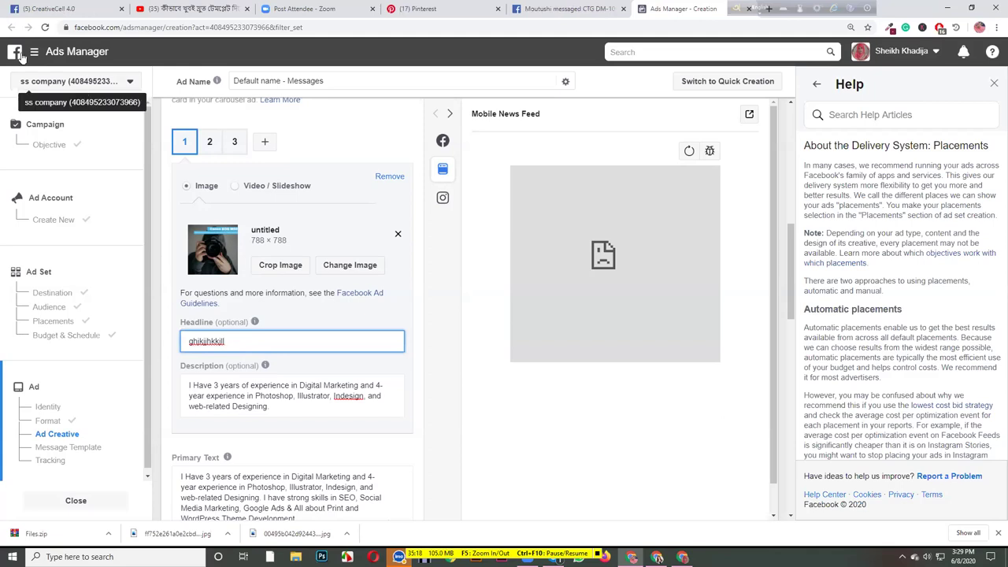
pyautogui.click(45, 27)
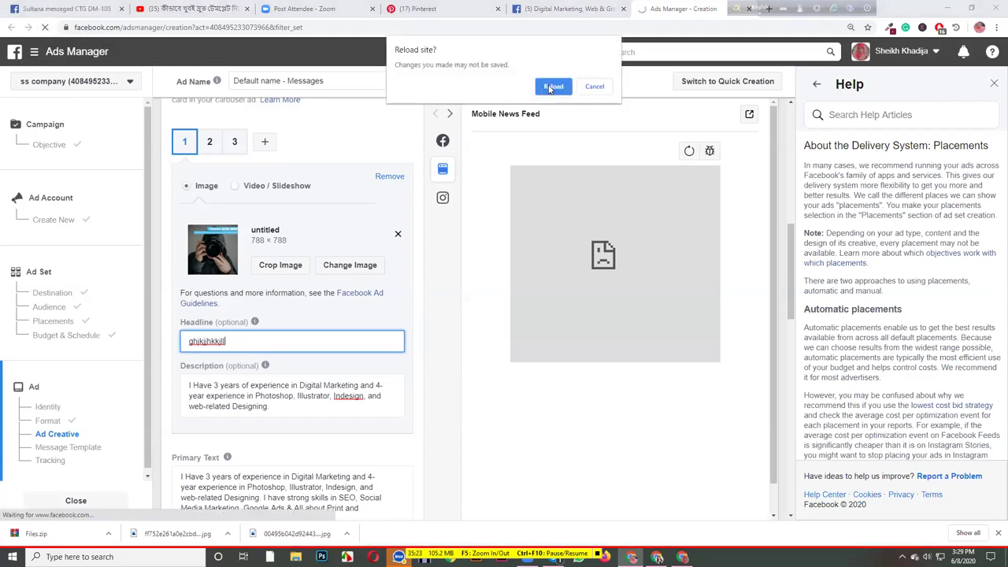
# Confirm the reload and resume the saved Messages ad draft at the Ad step.
pyautogui.click(551, 86)
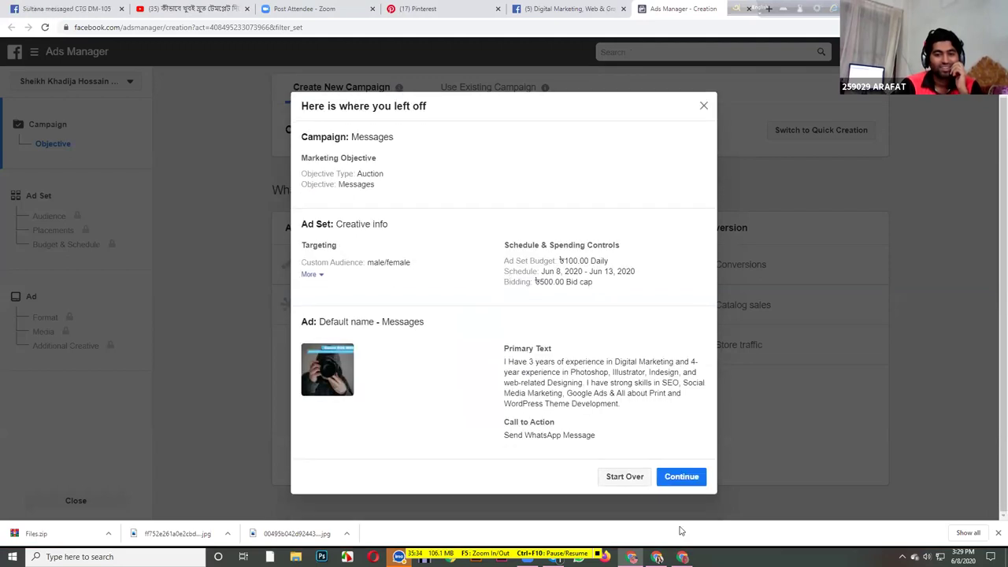
pyautogui.click(678, 477)
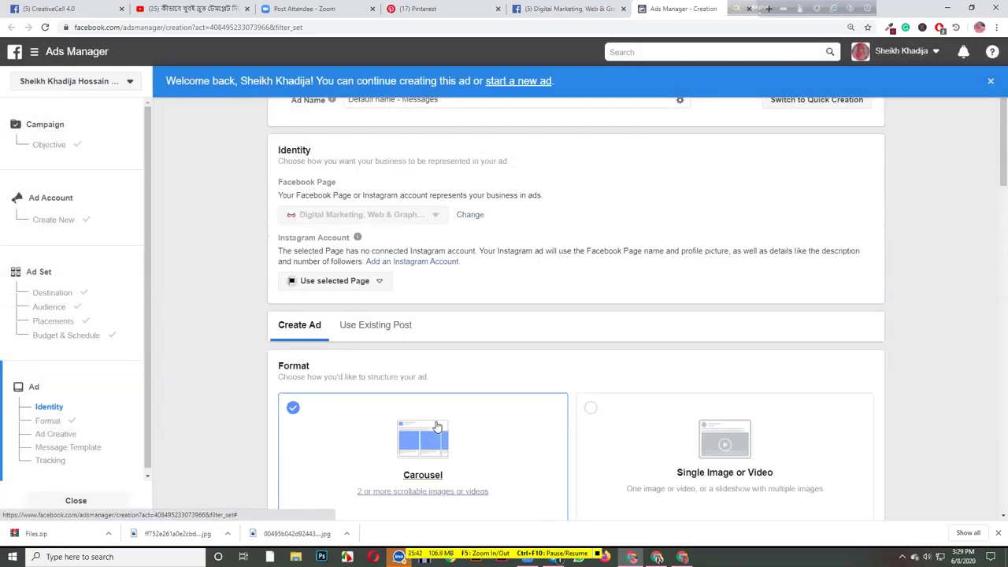
pyautogui.click(80, 449)
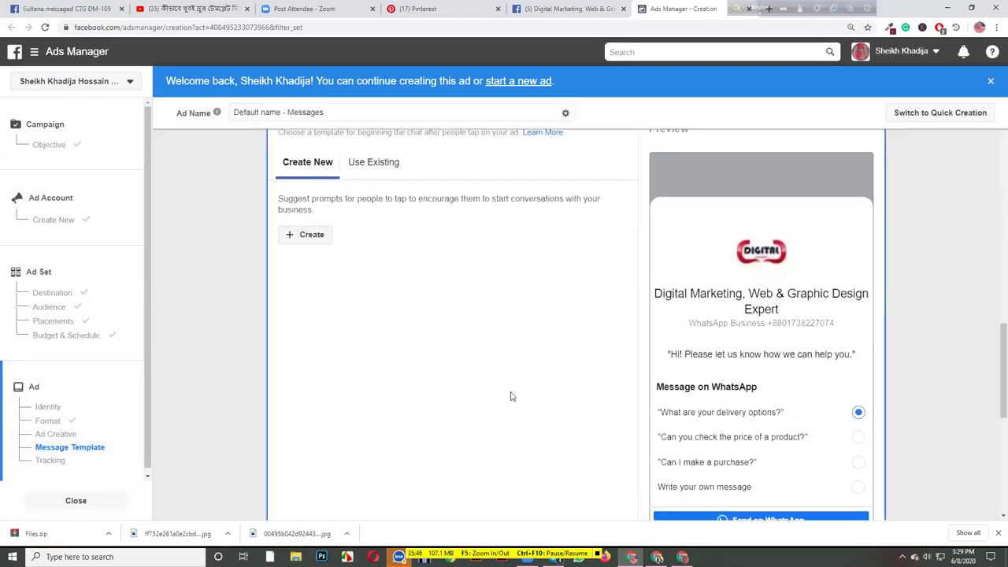
pyautogui.scroll(3, 510, 396)
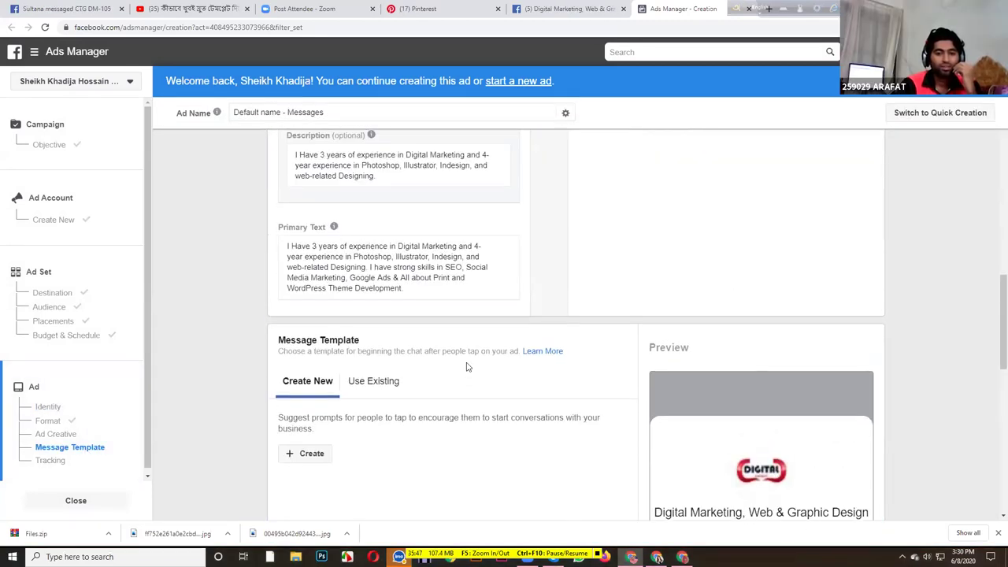
pyautogui.scroll(5, 468, 366)
pyautogui.scroll(-1, 465, 407)
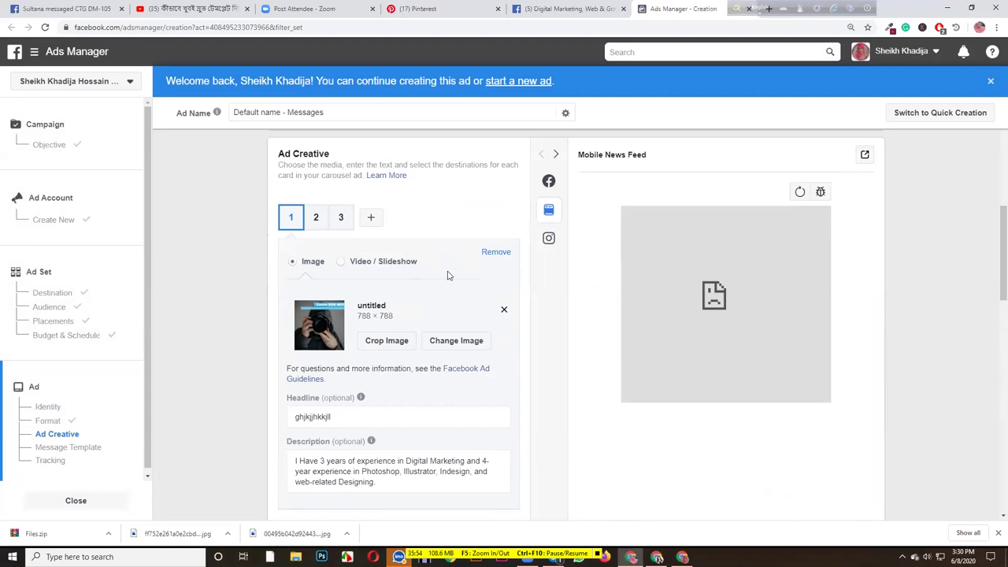
pyautogui.scroll(1, 448, 274)
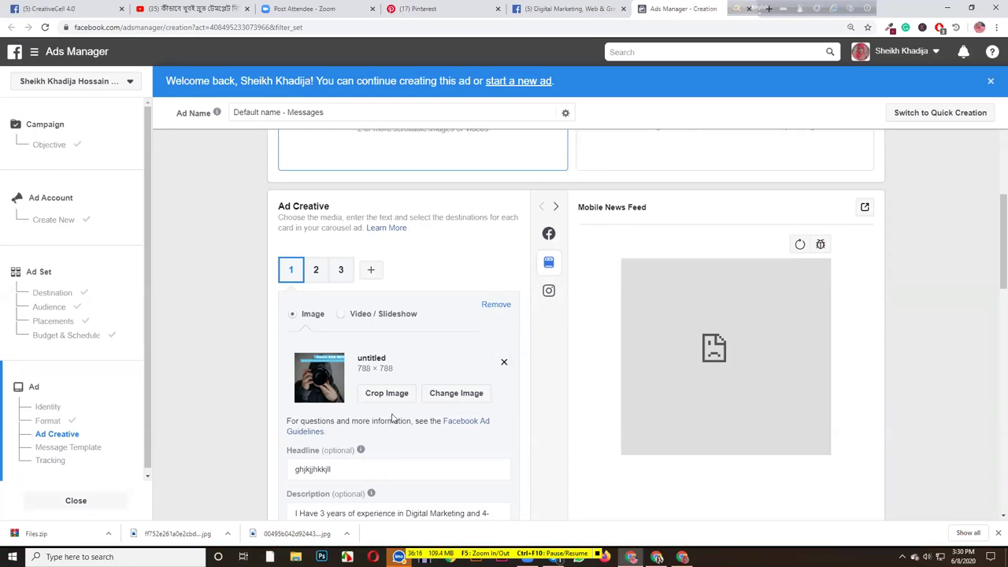
pyautogui.scroll(-3, 392, 417)
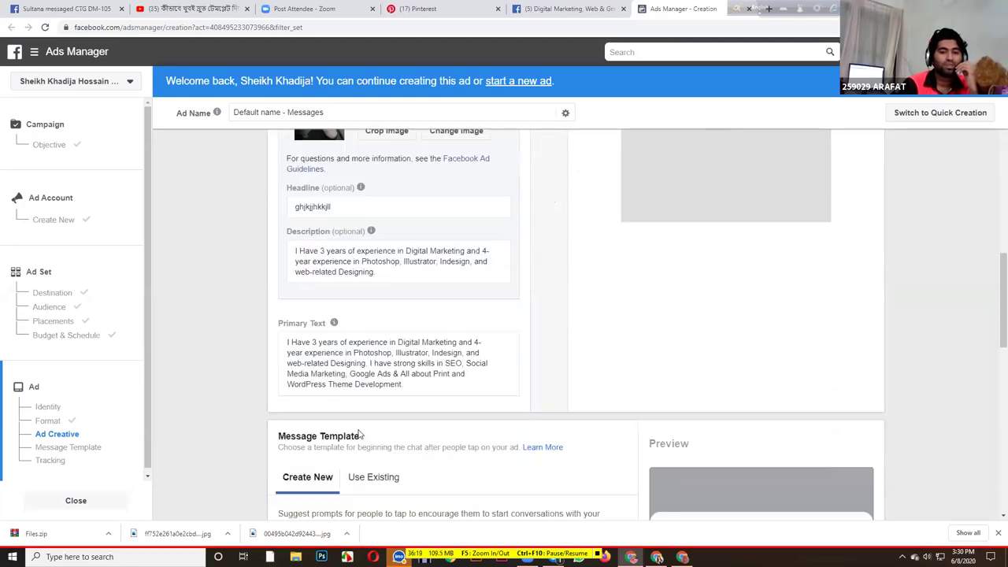
pyautogui.scroll(3, 358, 434)
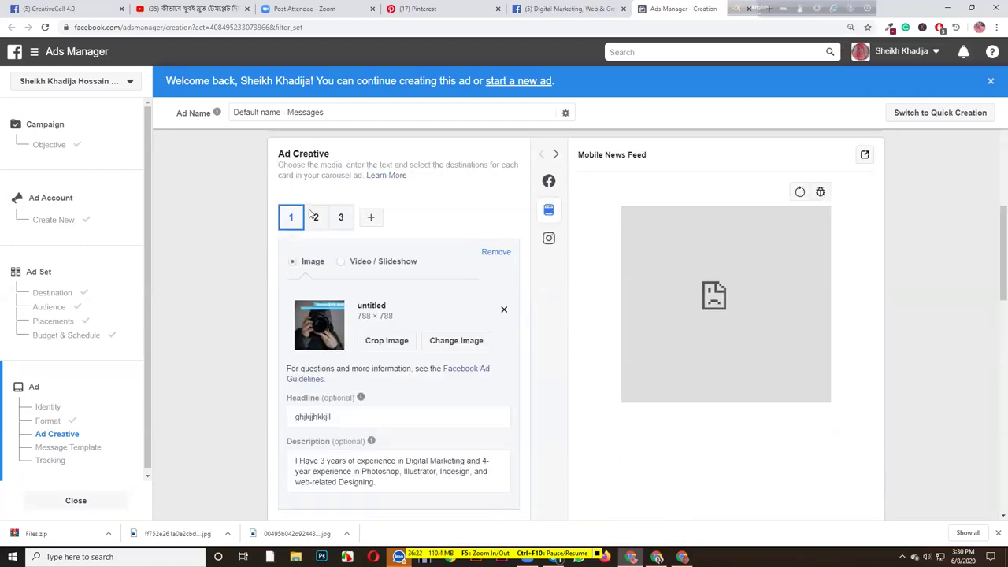
# Swap card 1's camera photo for the uploaded 1500 × 1500 pink-flower image 71GoX38HMdL.jpg.
pyautogui.click(506, 310)
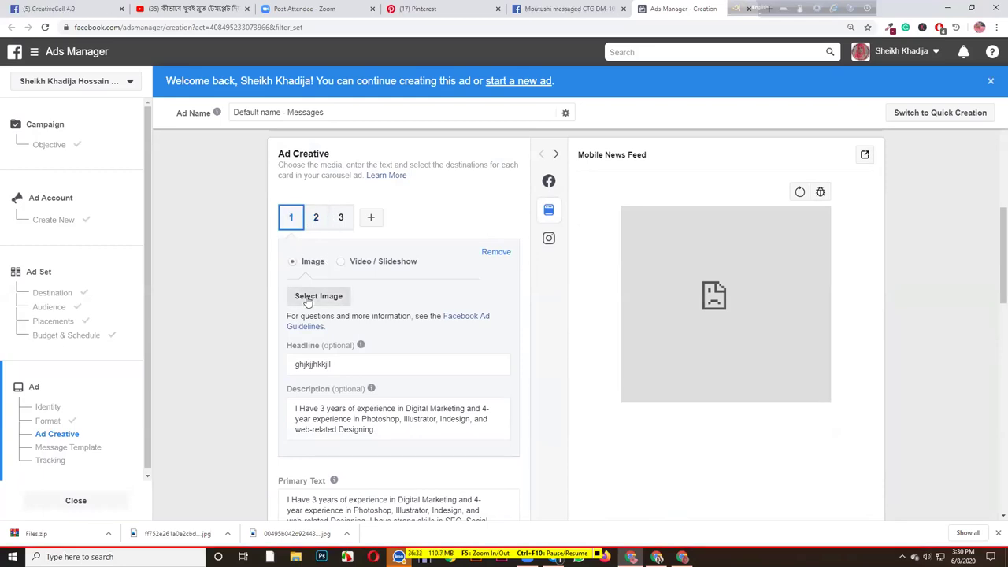
pyautogui.click(318, 296)
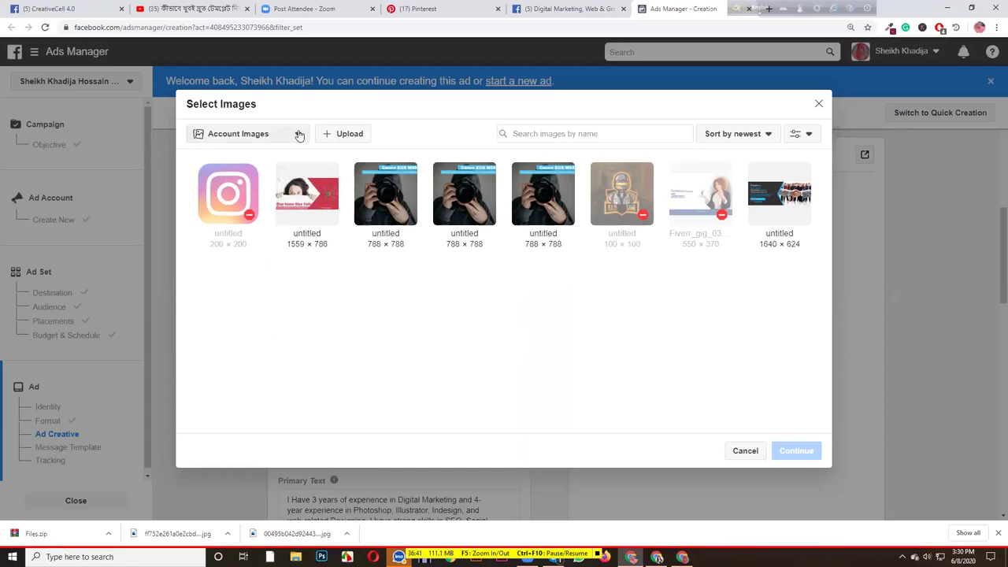
pyautogui.click(299, 136)
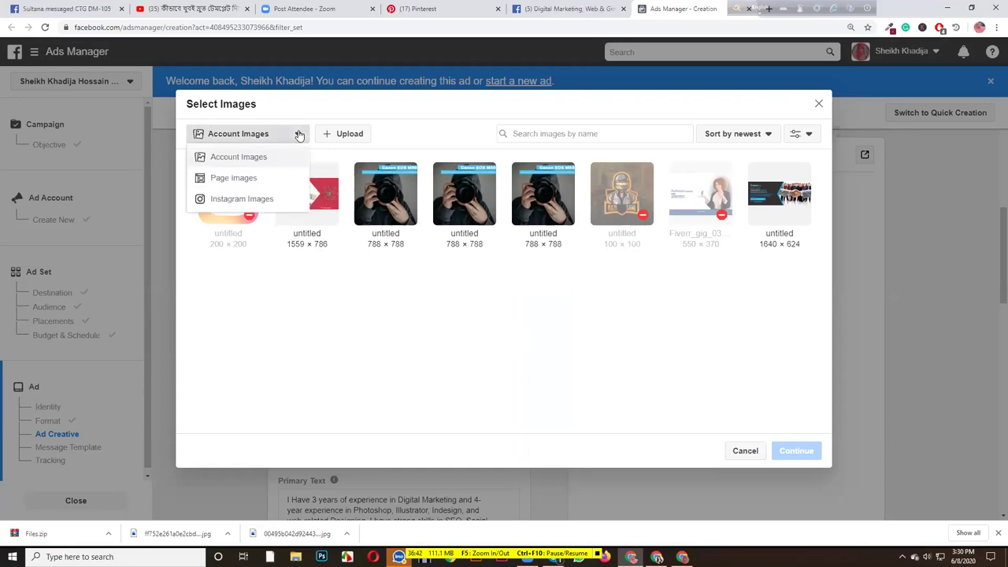
pyautogui.click(331, 138)
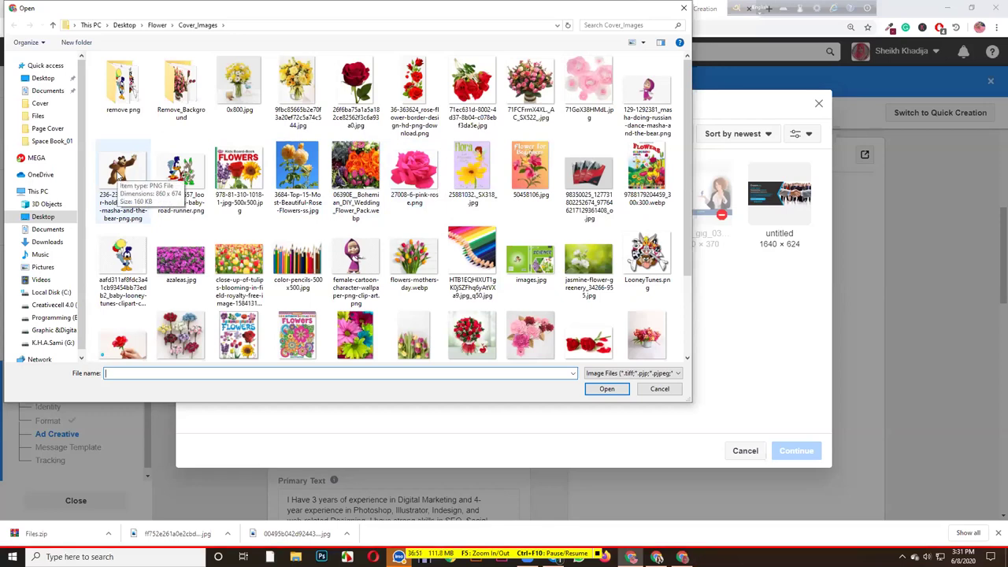
pyautogui.click(584, 96)
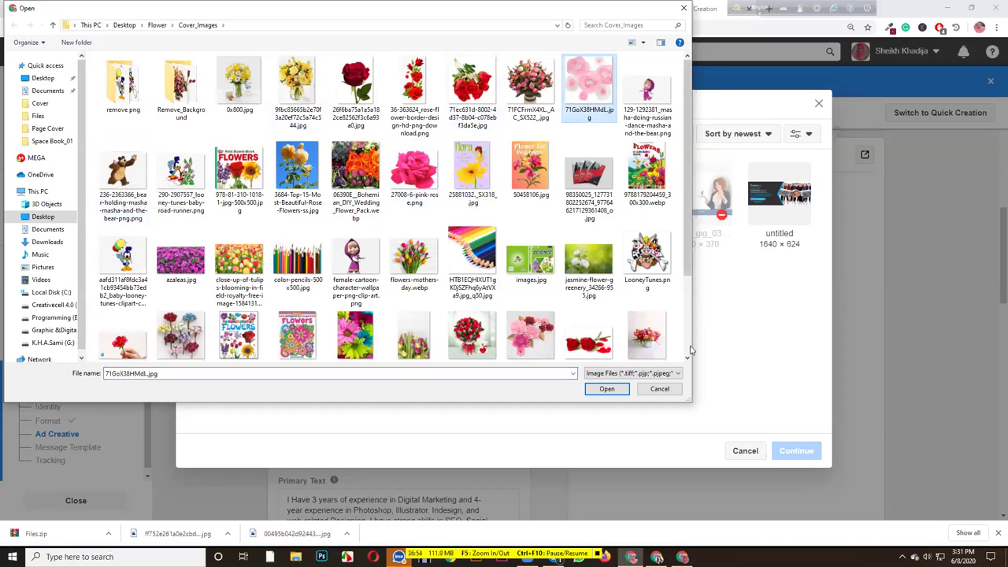
pyautogui.click(603, 388)
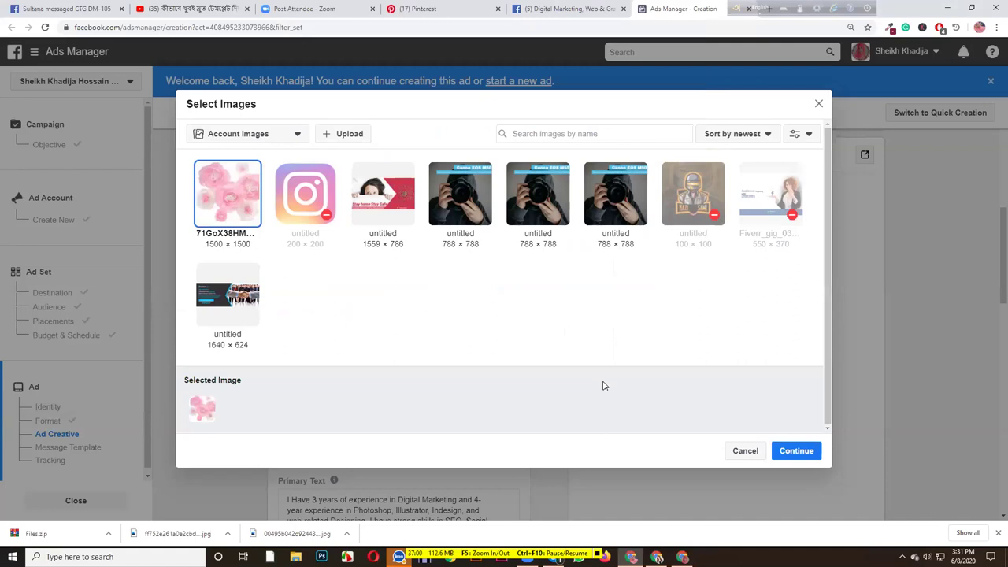
pyautogui.click(796, 451)
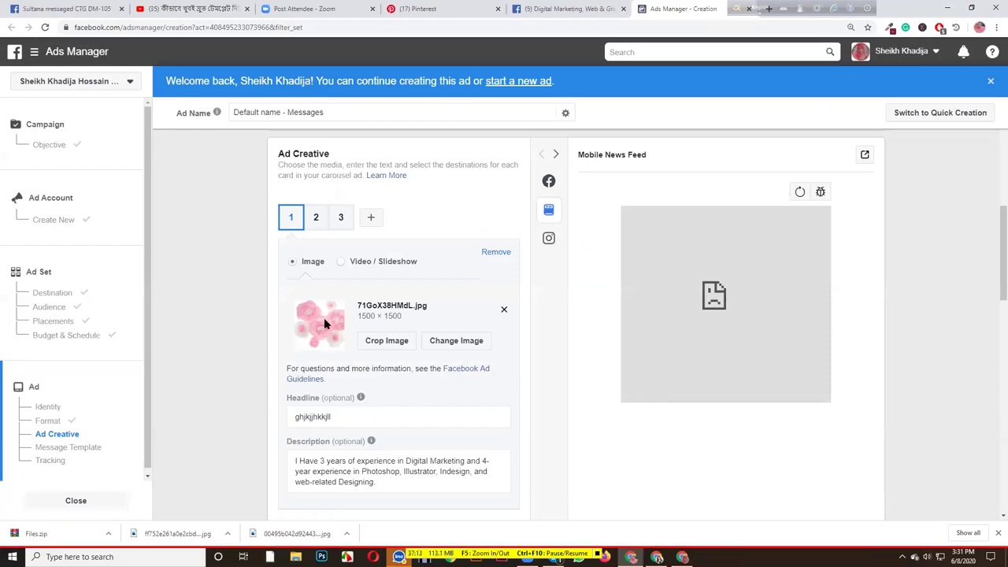
pyautogui.click(386, 344)
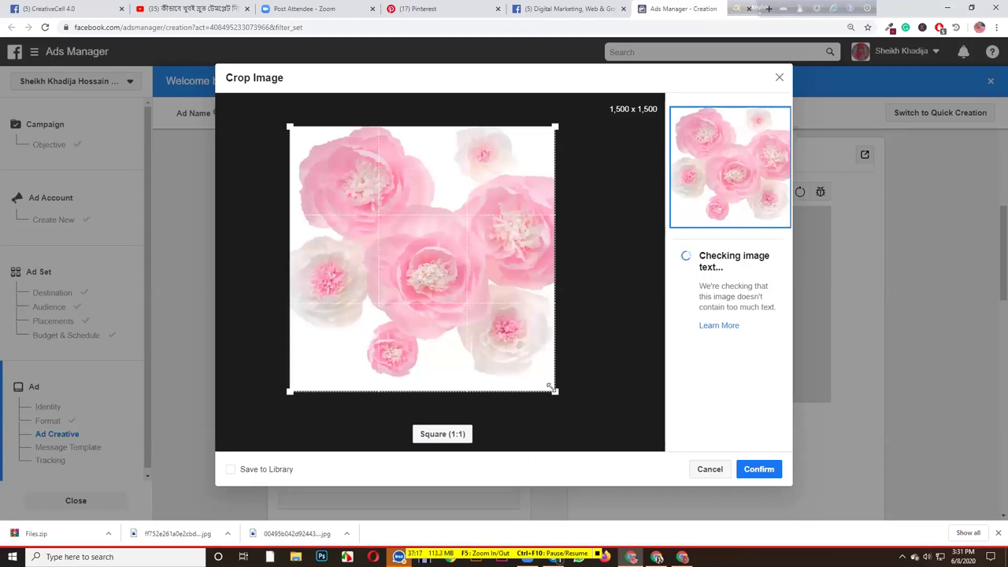
pyautogui.moveTo(554, 390); pyautogui.dragTo(541, 368)
pyautogui.moveTo(411, 289)
pyautogui.mouseDown()
pyautogui.moveTo(427, 288)
pyautogui.moveTo(422, 298)
pyautogui.mouseUp()
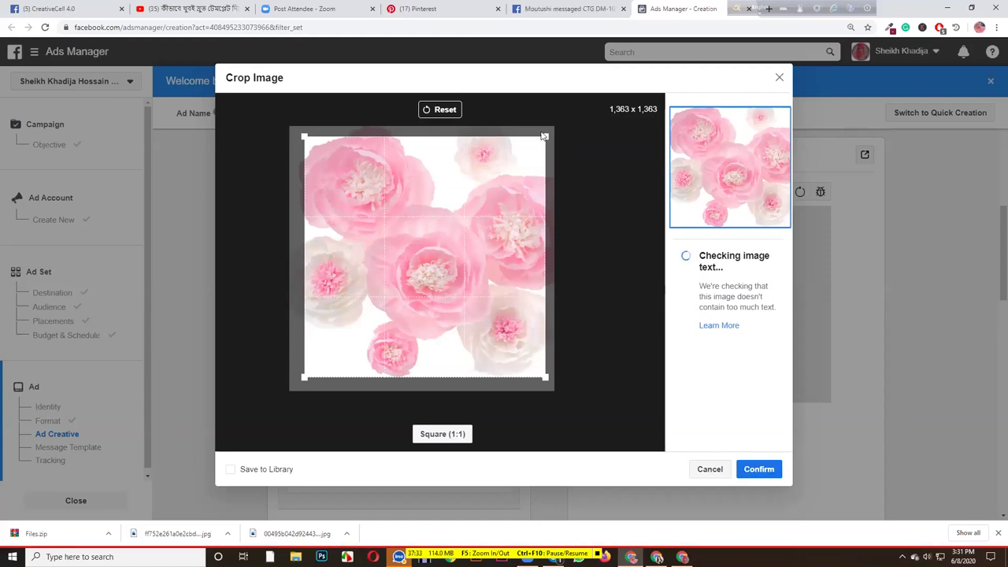
pyautogui.moveTo(543, 130); pyautogui.dragTo(520, 194)
pyautogui.moveTo(418, 301); pyautogui.dragTo(438, 272)
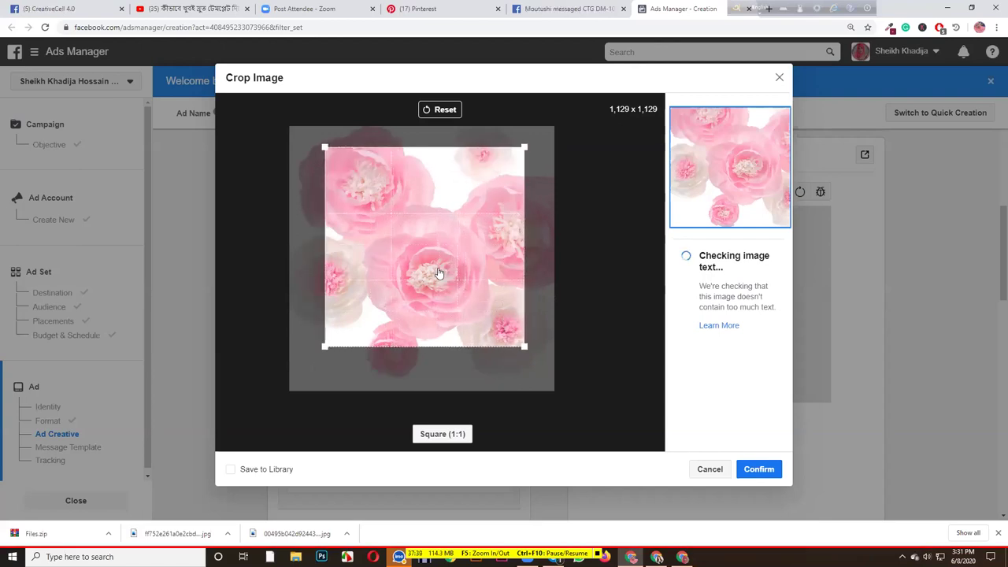
pyautogui.click(760, 477)
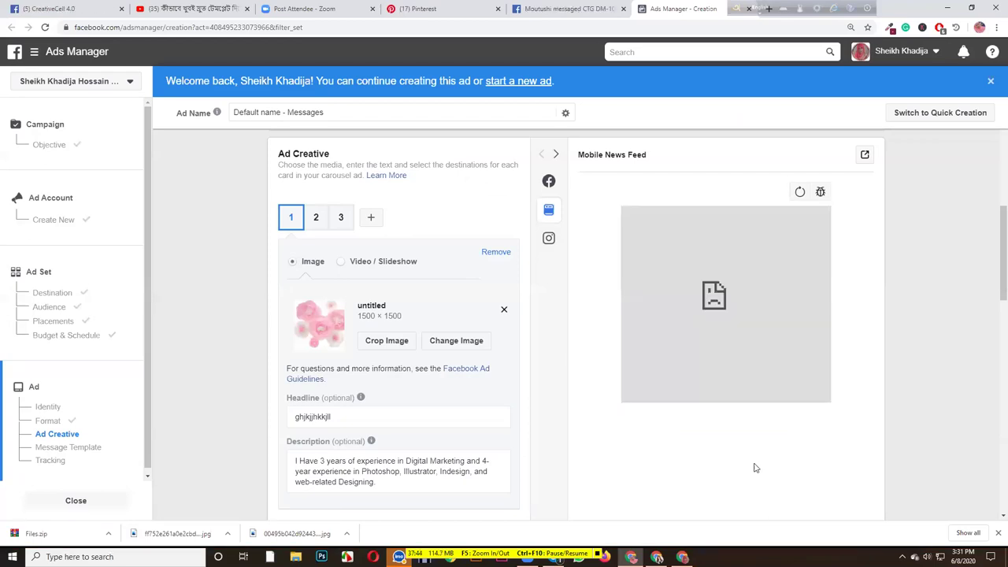
pyautogui.click(800, 193)
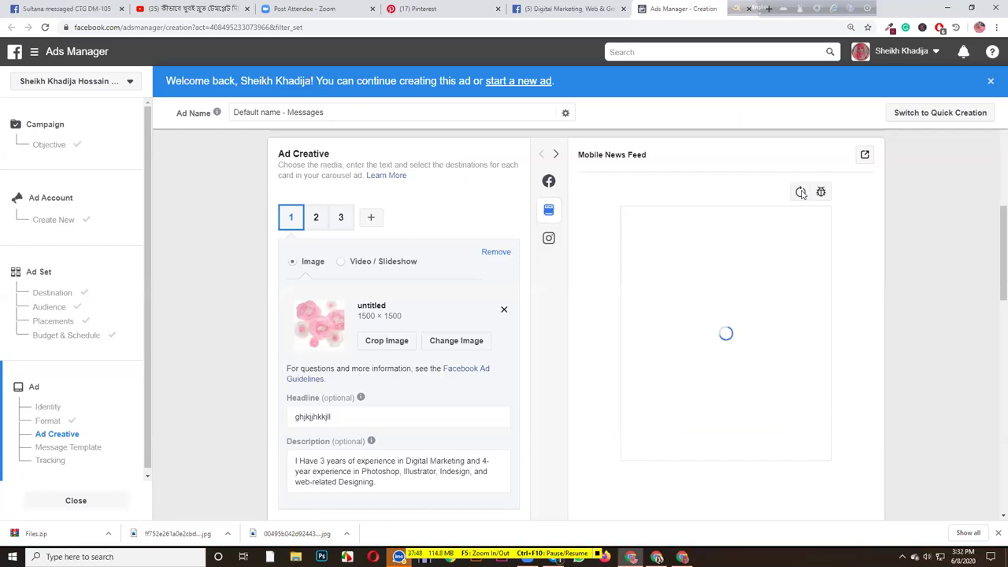
# Shrink card 1's square crop of the pink flower image and shift it right.
pyautogui.click(800, 193)
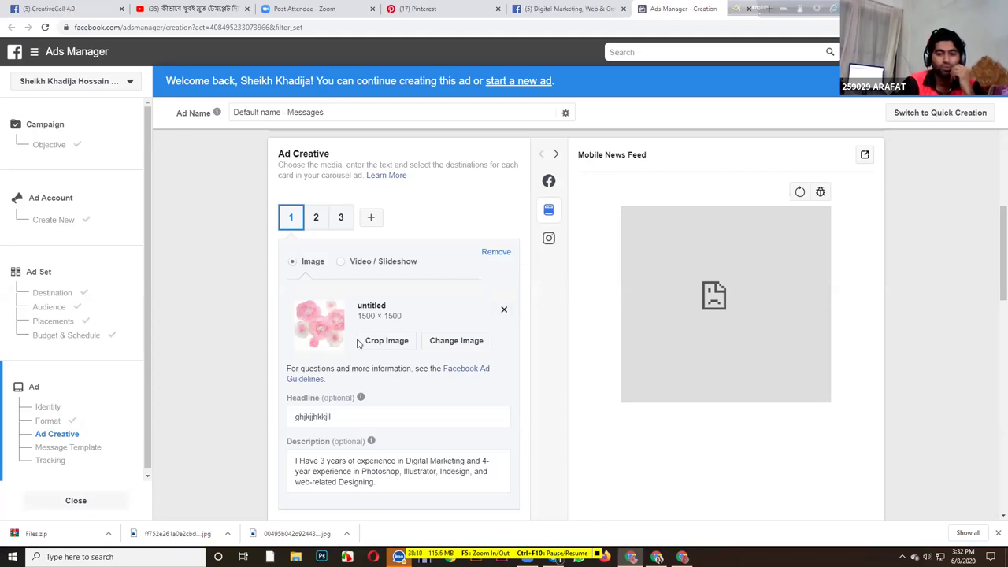
pyautogui.click(389, 343)
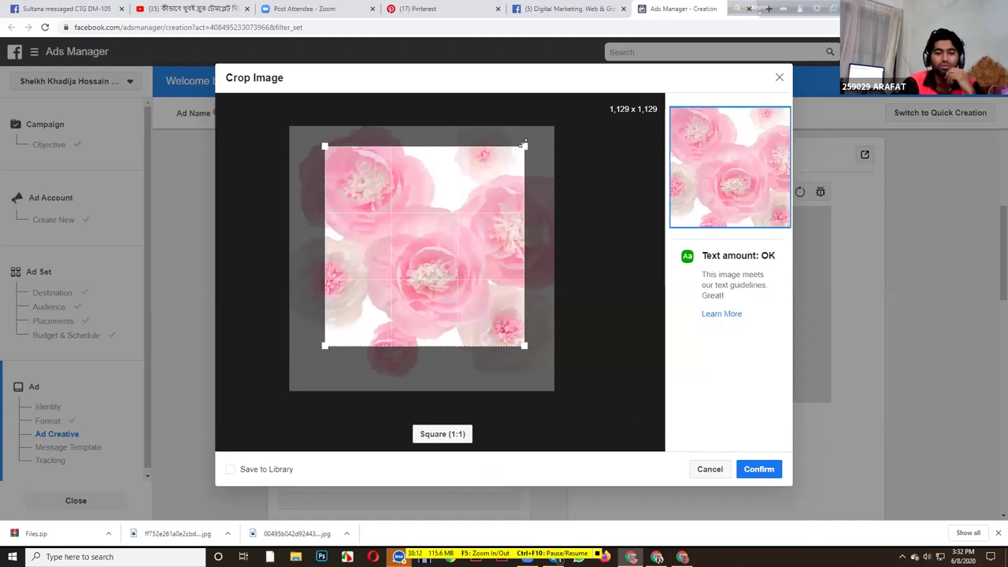
pyautogui.moveTo(523, 144); pyautogui.dragTo(466, 213)
pyautogui.moveTo(376, 308); pyautogui.dragTo(414, 299)
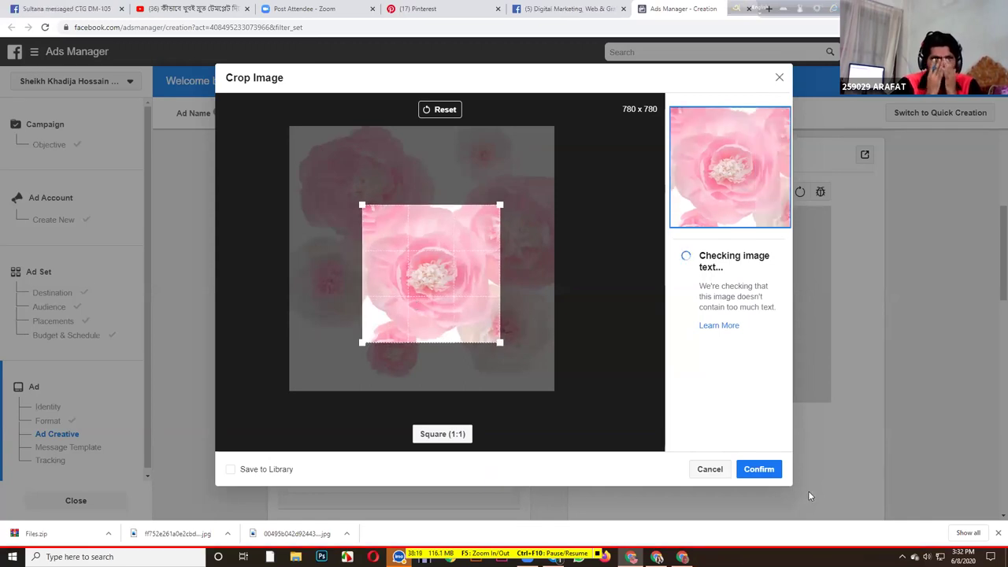
pyautogui.click(758, 469)
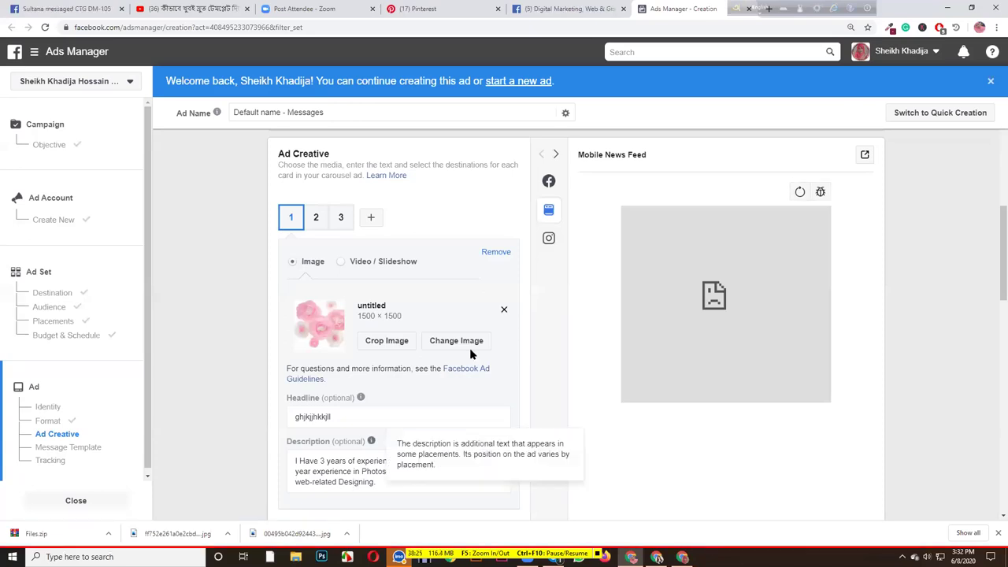
# Refresh the preview and recrop to a 635 × 635 square centred on the rose.
pyautogui.click(798, 193)
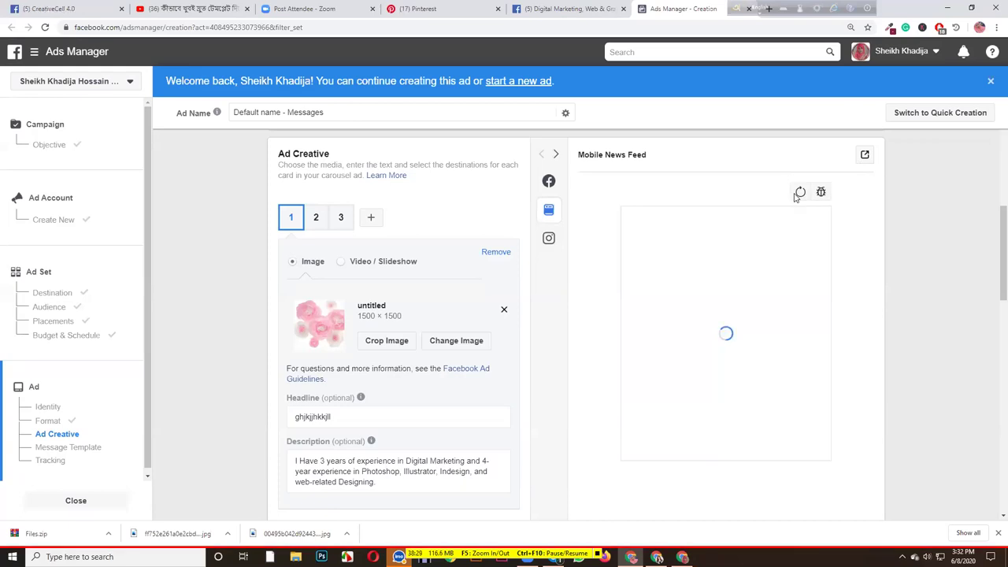
pyautogui.click(798, 193)
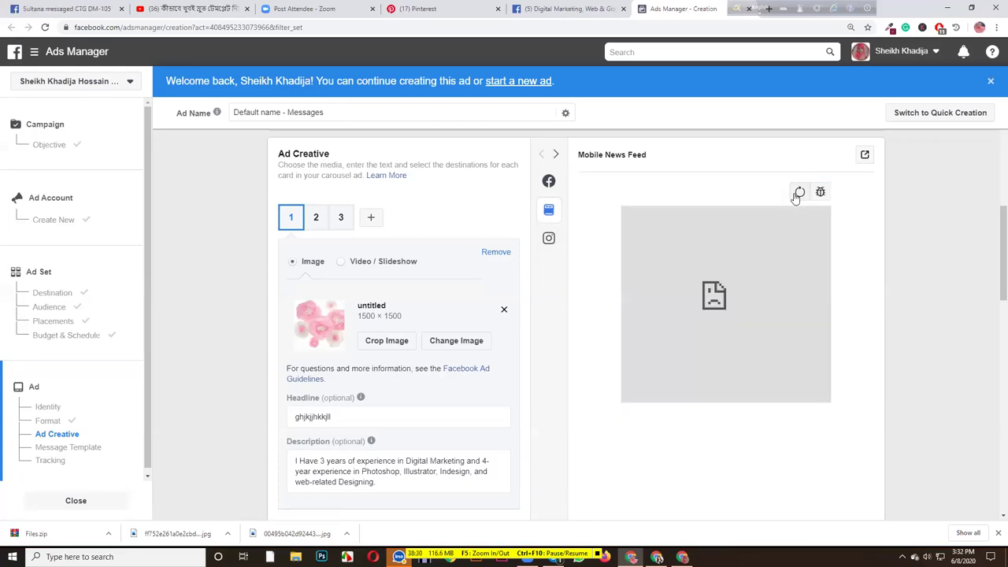
pyautogui.click(798, 193)
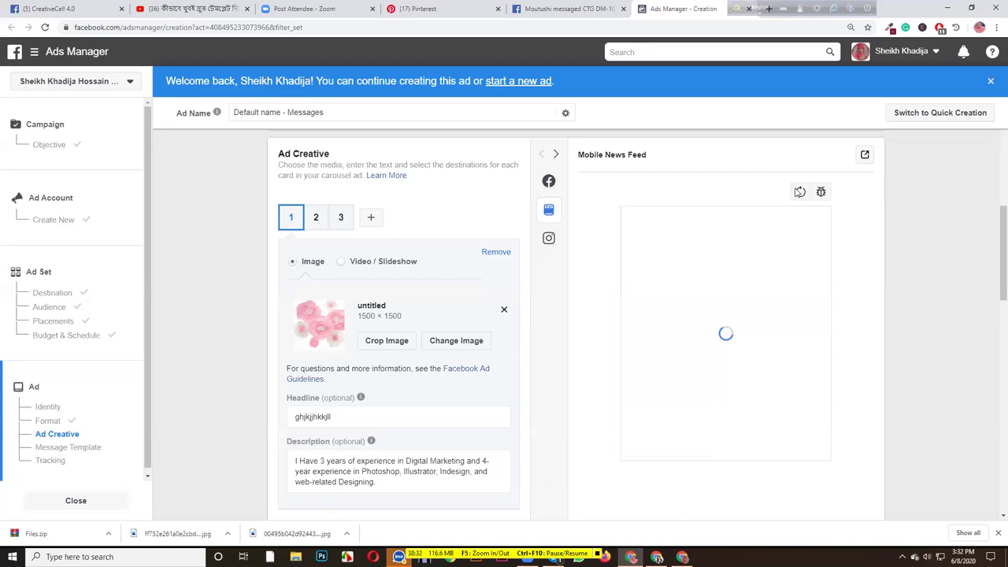
pyautogui.click(385, 342)
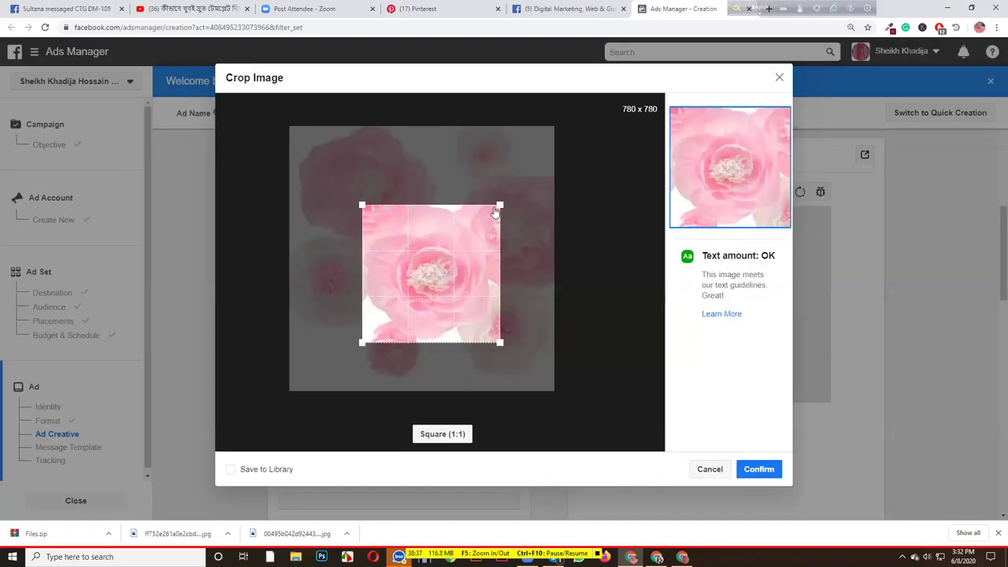
pyautogui.moveTo(499, 204); pyautogui.dragTo(477, 233)
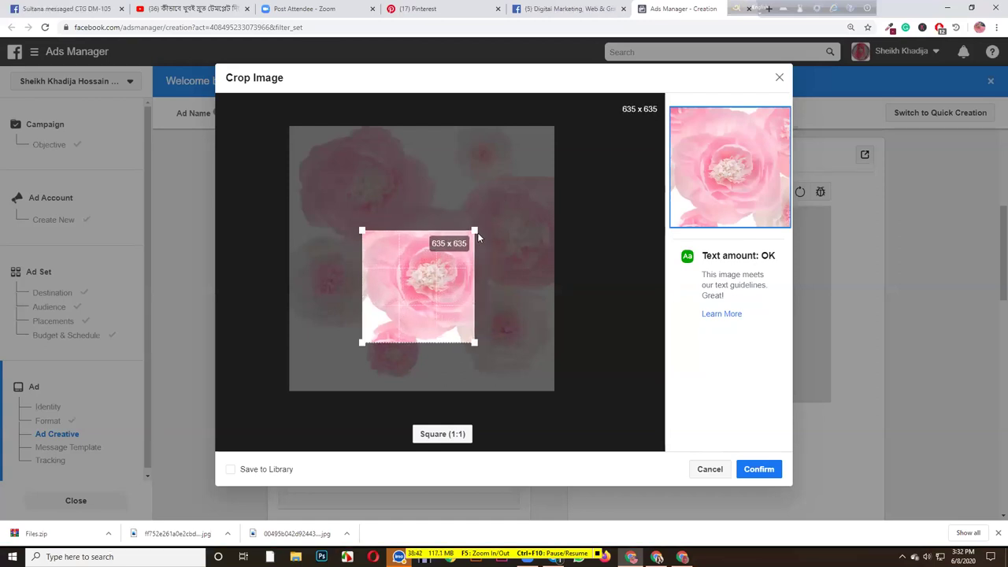
pyautogui.moveTo(415, 306); pyautogui.dragTo(431, 292)
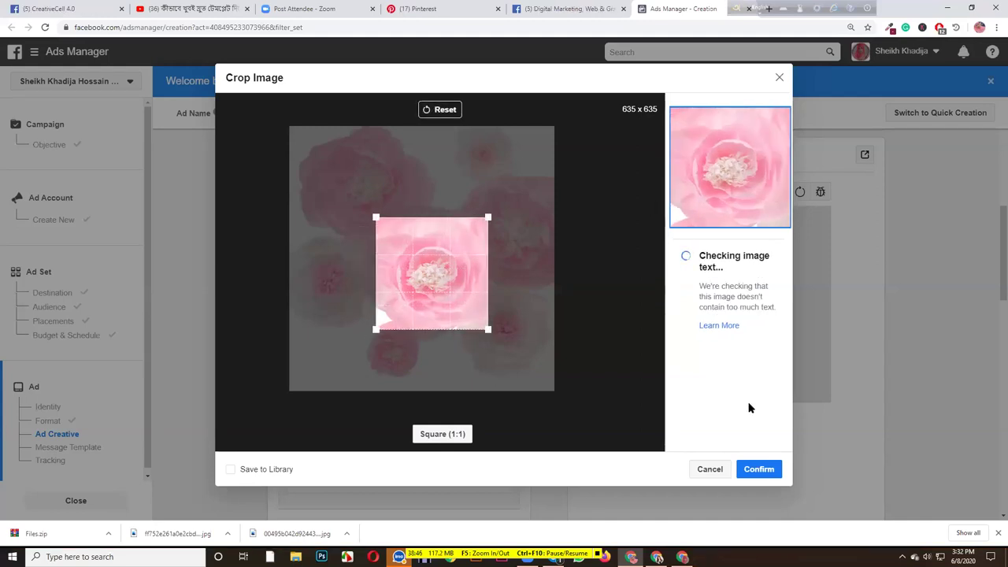
pyautogui.click(752, 469)
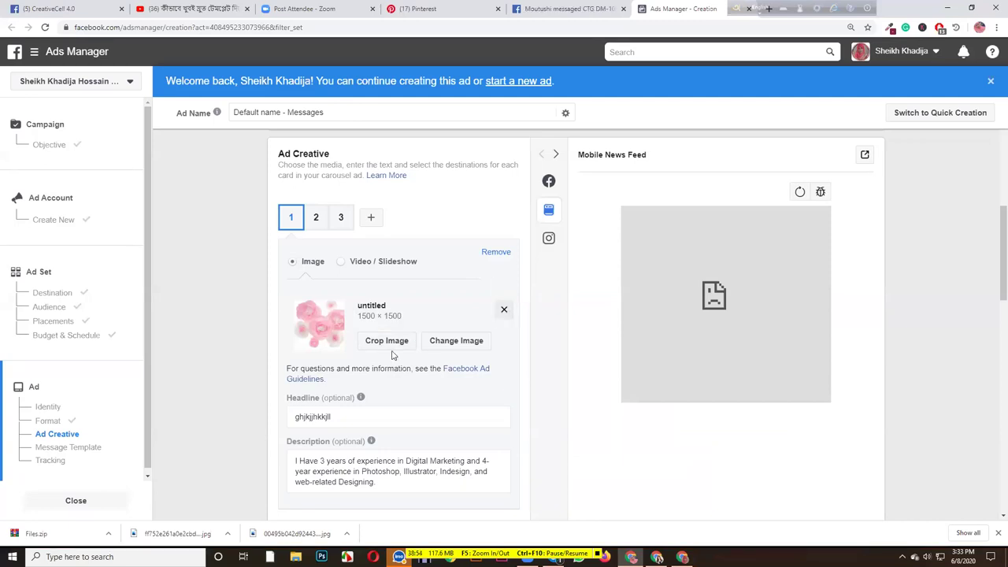
# Remove card 1's image and upload 27008-6-pink-rose.png.
pyautogui.click(503, 310)
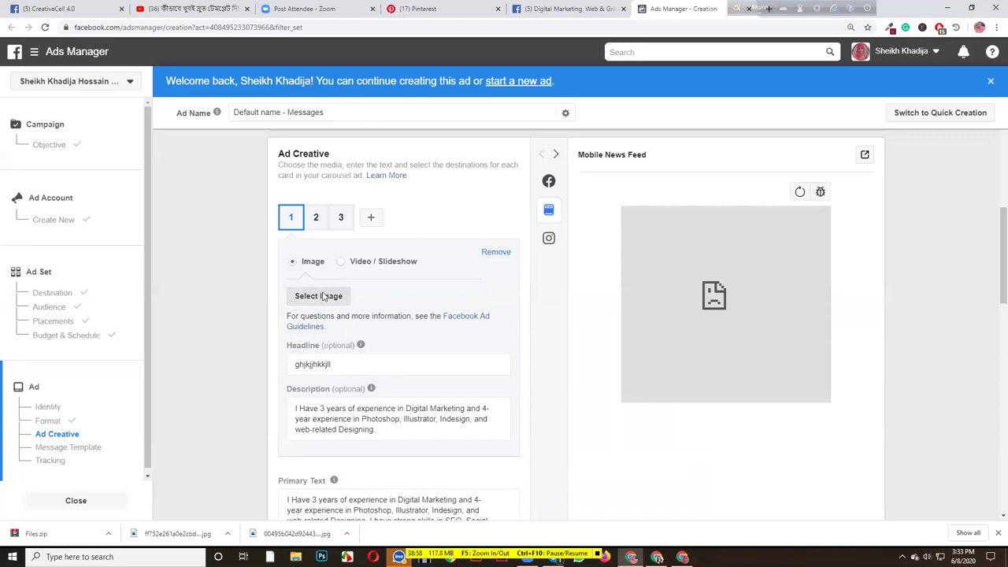
pyautogui.click(321, 296)
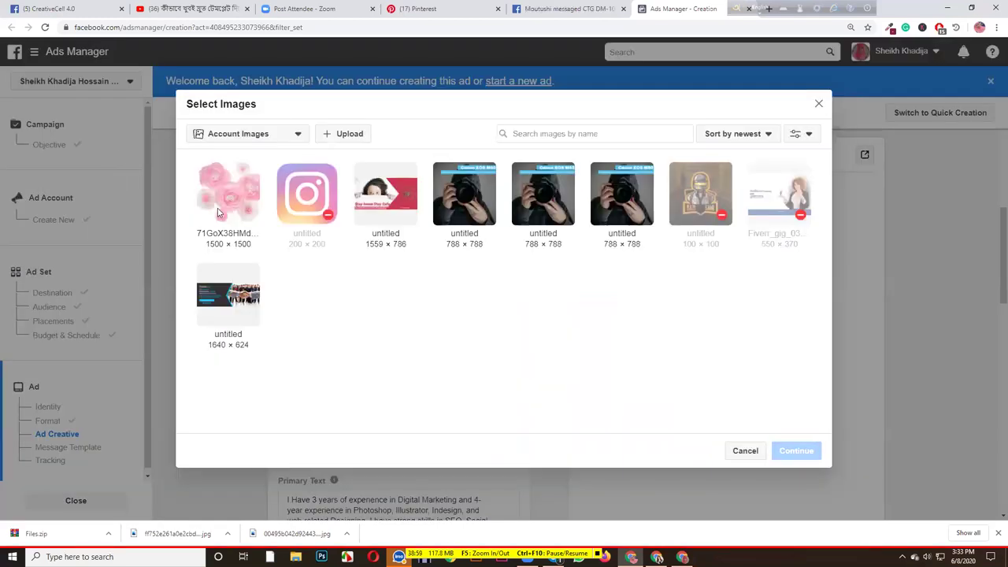
pyautogui.click(346, 133)
pyautogui.click(413, 175)
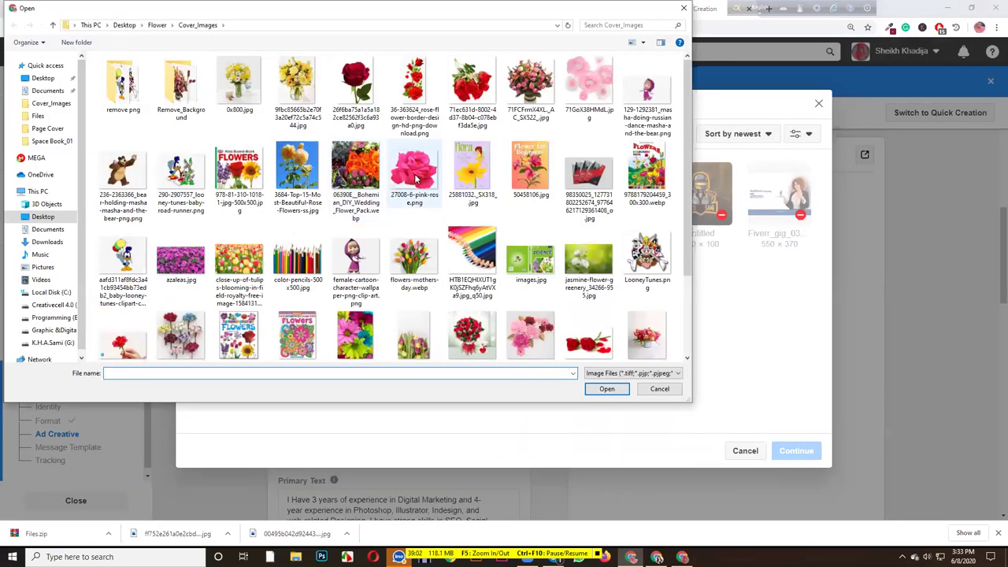
pyautogui.click(606, 389)
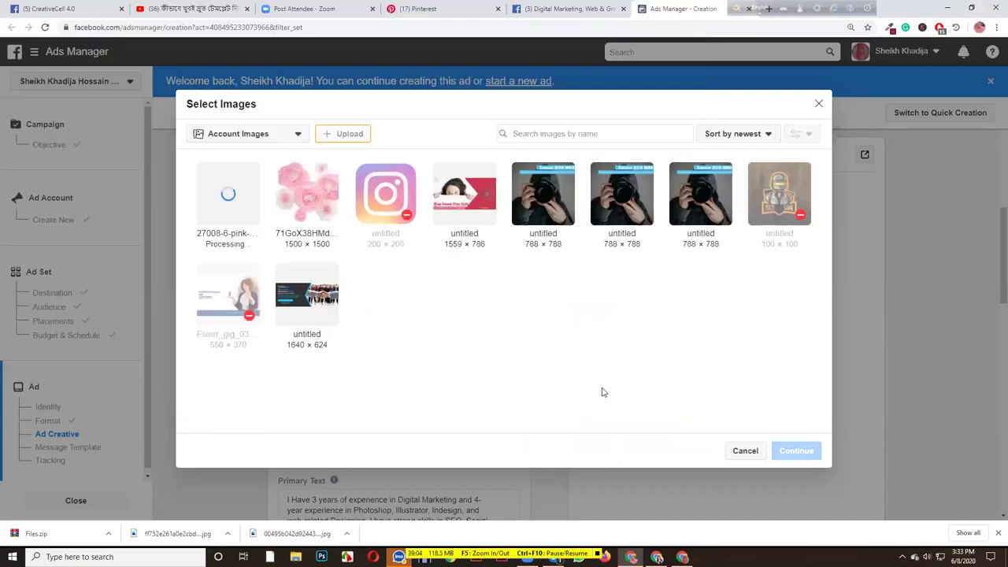
# Upload sku7360954.jpg, the 800 × 1000 vase bouquet photo, and use it for card 1.
pyautogui.click(350, 134)
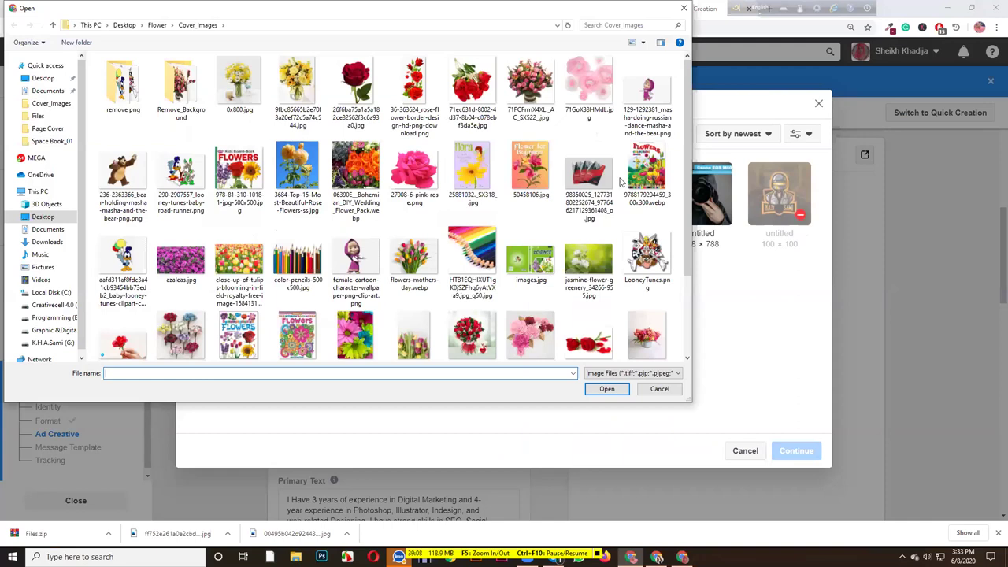
pyautogui.click(658, 340)
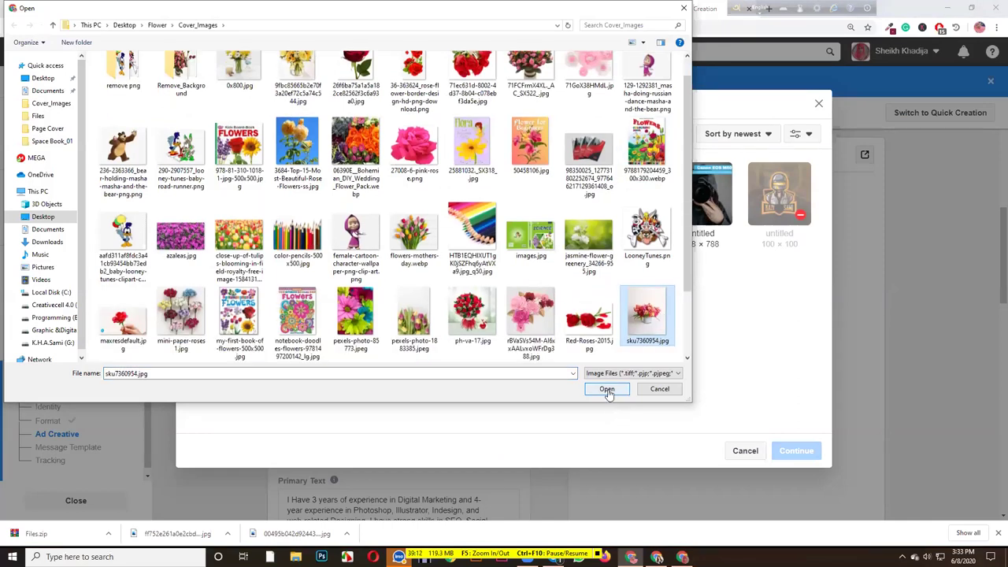
pyautogui.click(606, 390)
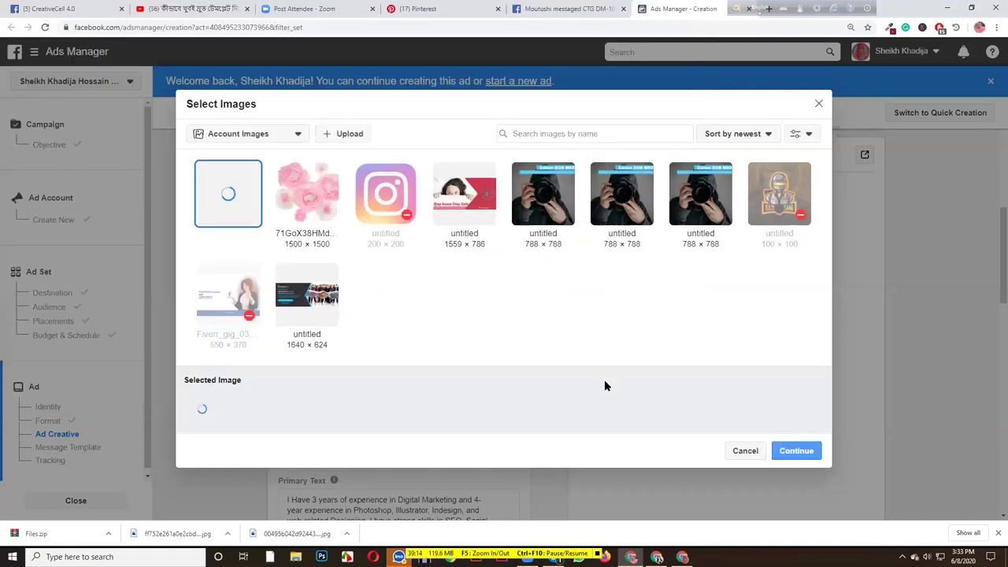
pyautogui.click(793, 451)
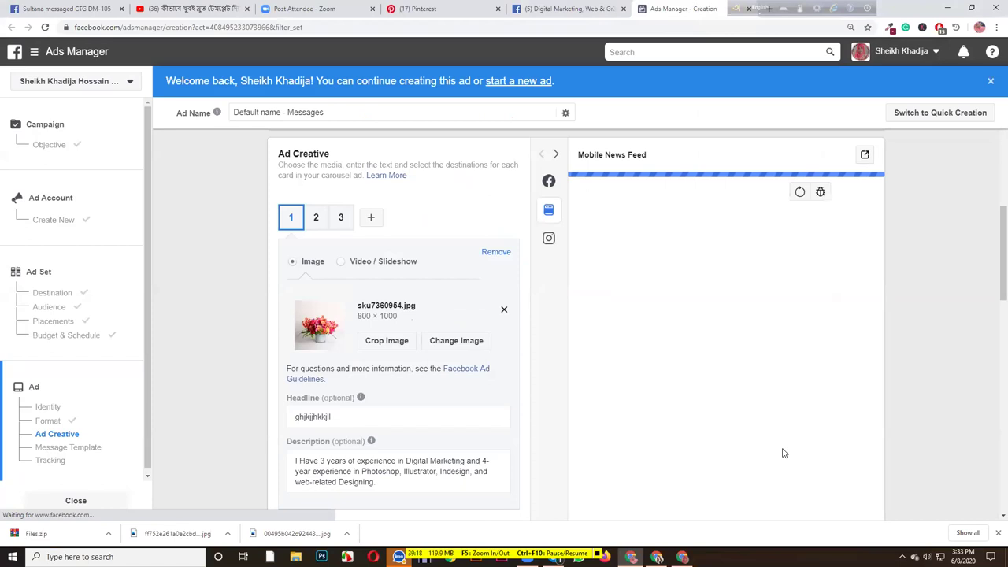
# Crop the vase photo to a 607 × 607 square placed over the bouquet.
pyautogui.click(394, 346)
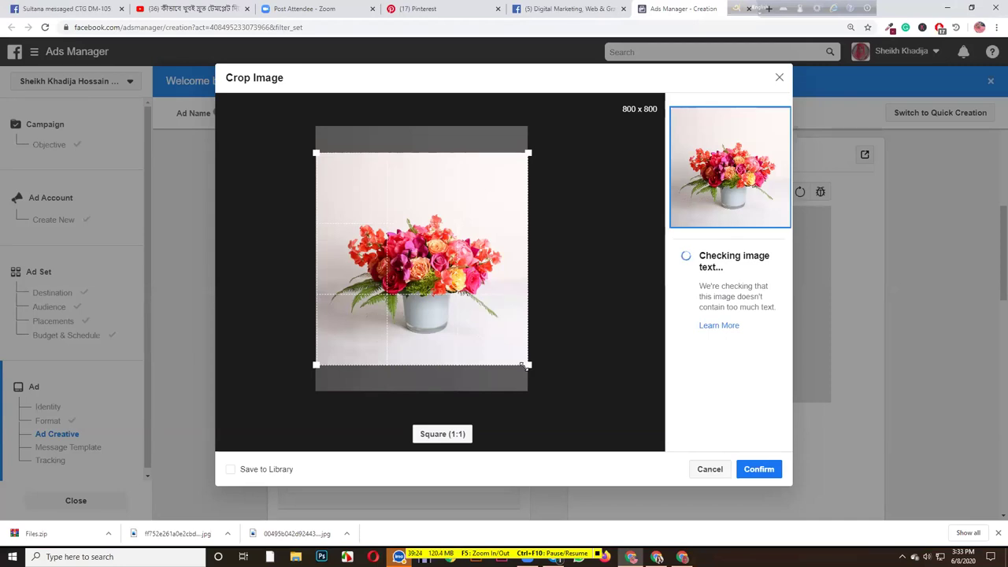
pyautogui.moveTo(523, 364); pyautogui.dragTo(470, 314)
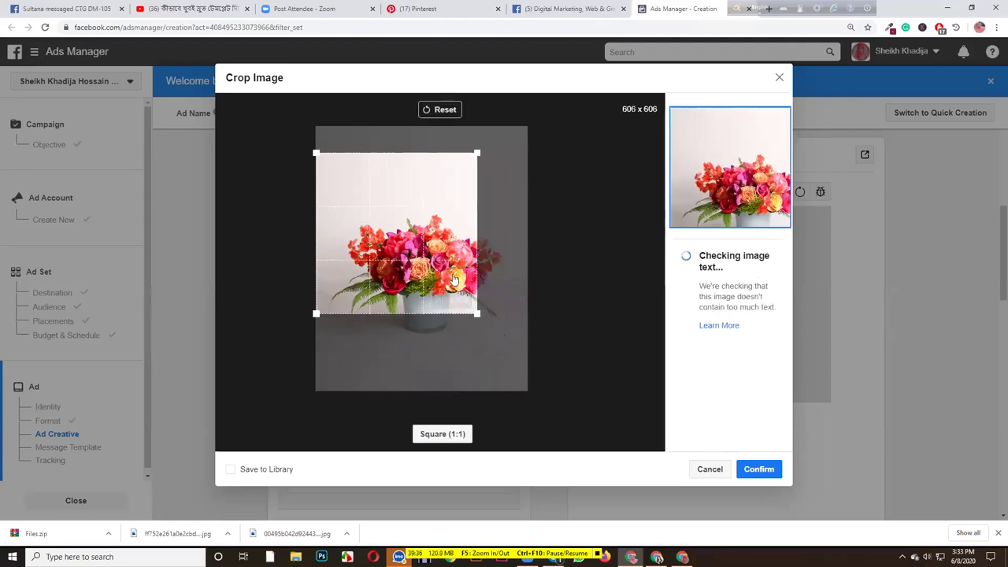
pyautogui.moveTo(431, 272); pyautogui.dragTo(449, 301)
pyautogui.click(758, 469)
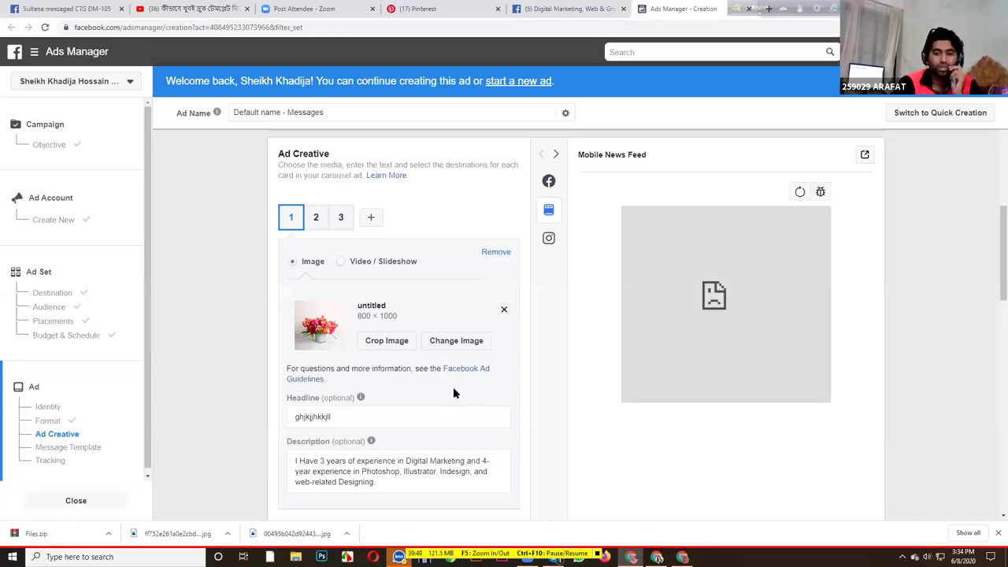
pyautogui.scroll(-1, 454, 393)
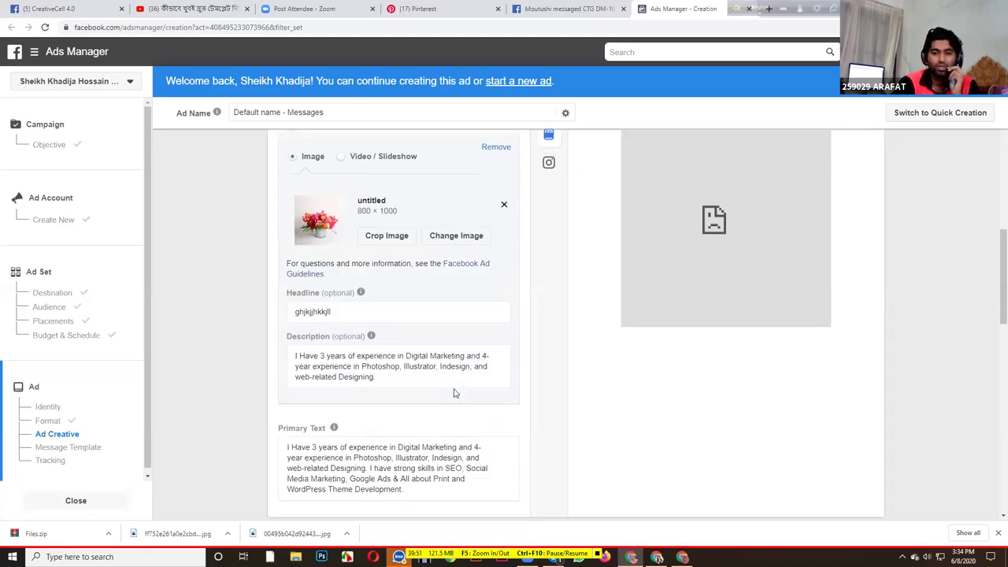
pyautogui.scroll(-2, 454, 392)
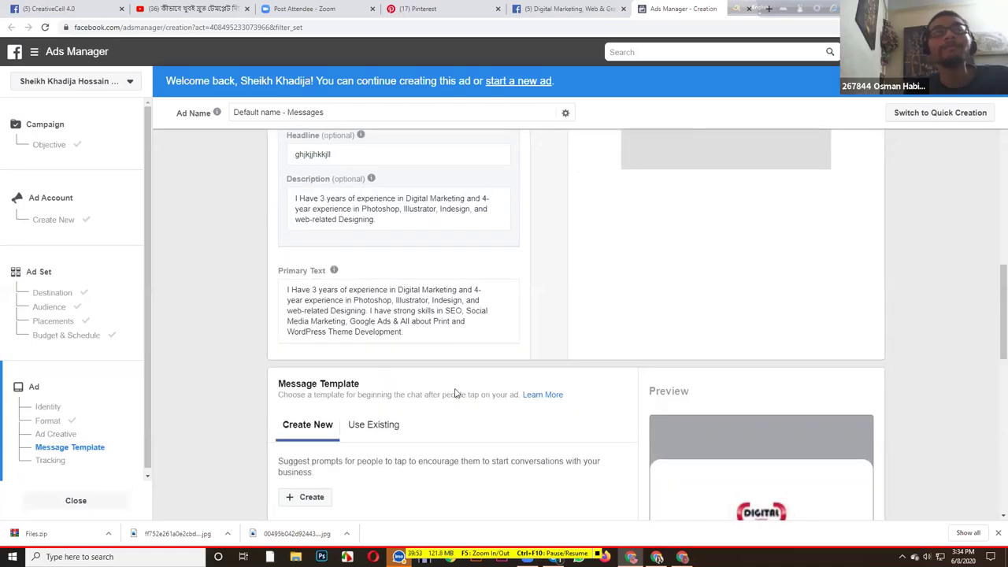
pyautogui.scroll(2, 454, 393)
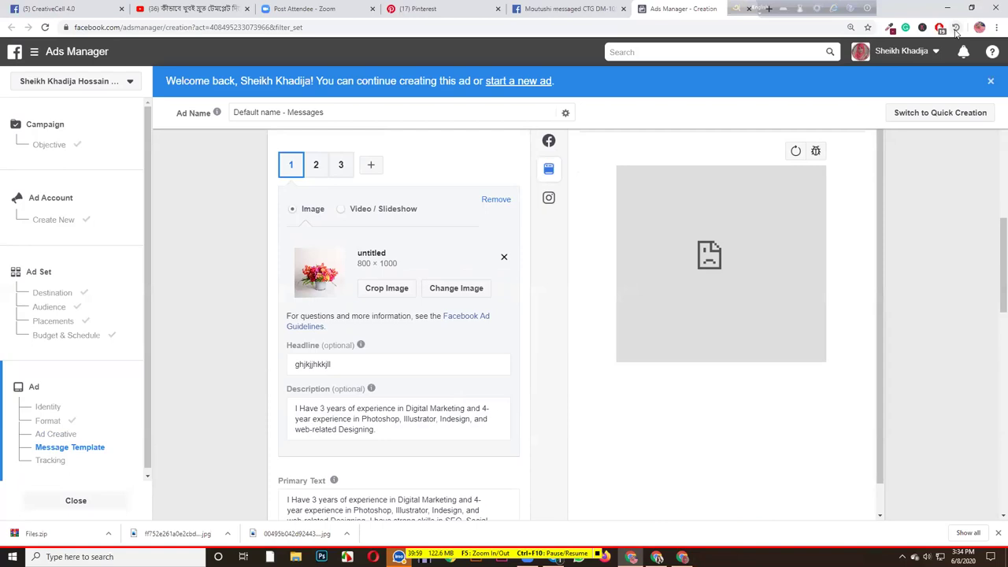
pyautogui.scroll(-3, 468, 336)
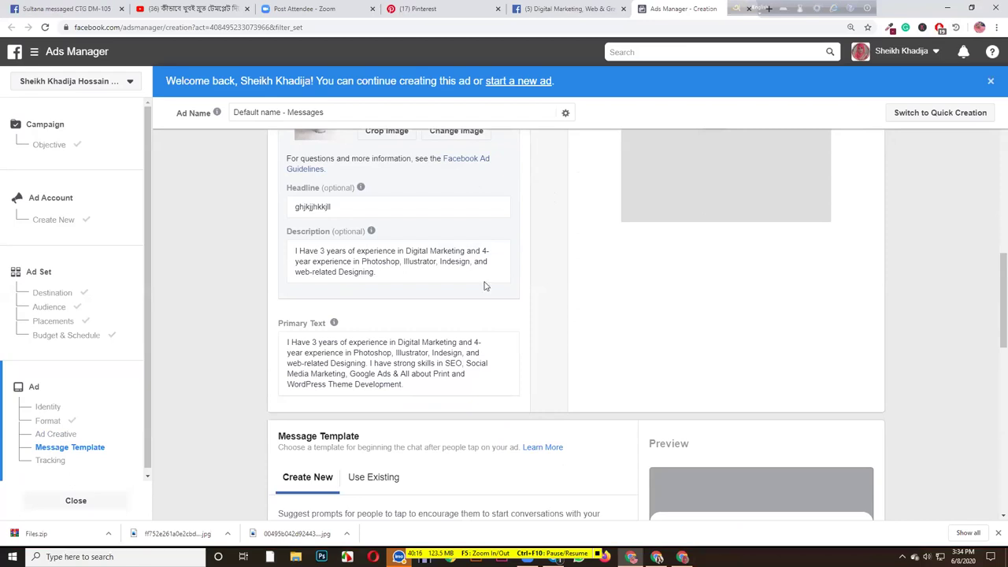
pyautogui.scroll(3, 431, 318)
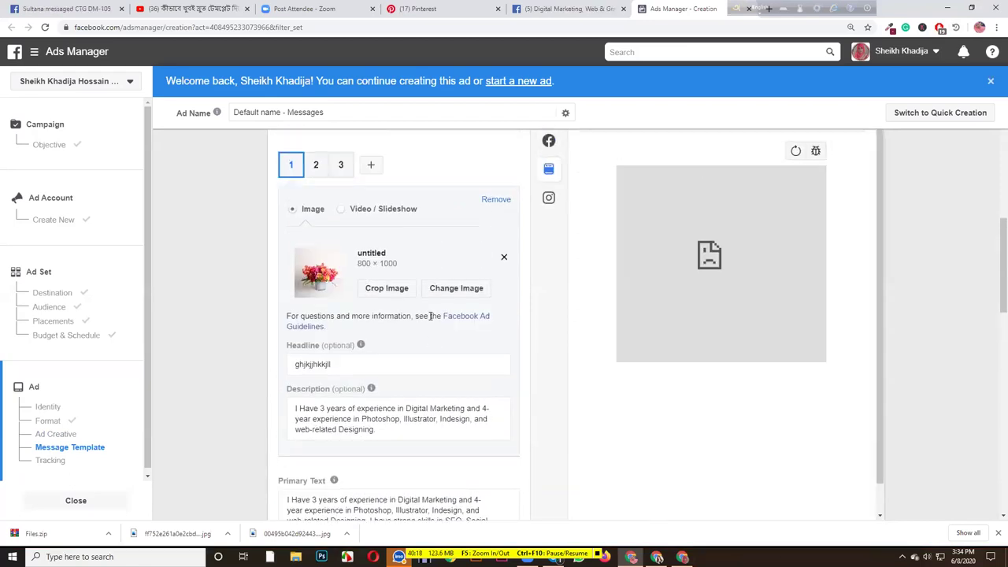
pyautogui.scroll(1, 430, 318)
pyautogui.scroll(-1, 430, 319)
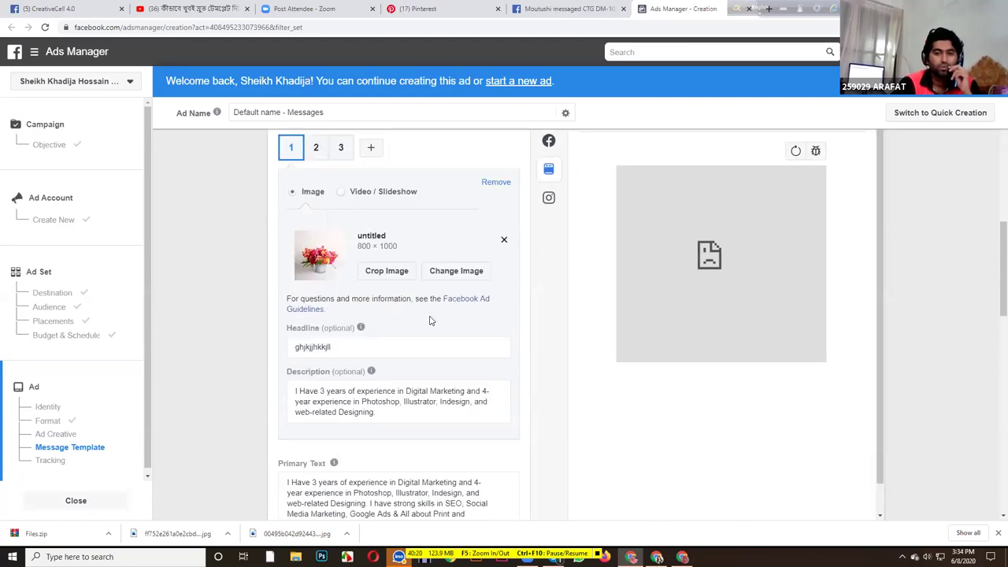
pyautogui.scroll(-5, 430, 320)
pyautogui.scroll(5, 430, 316)
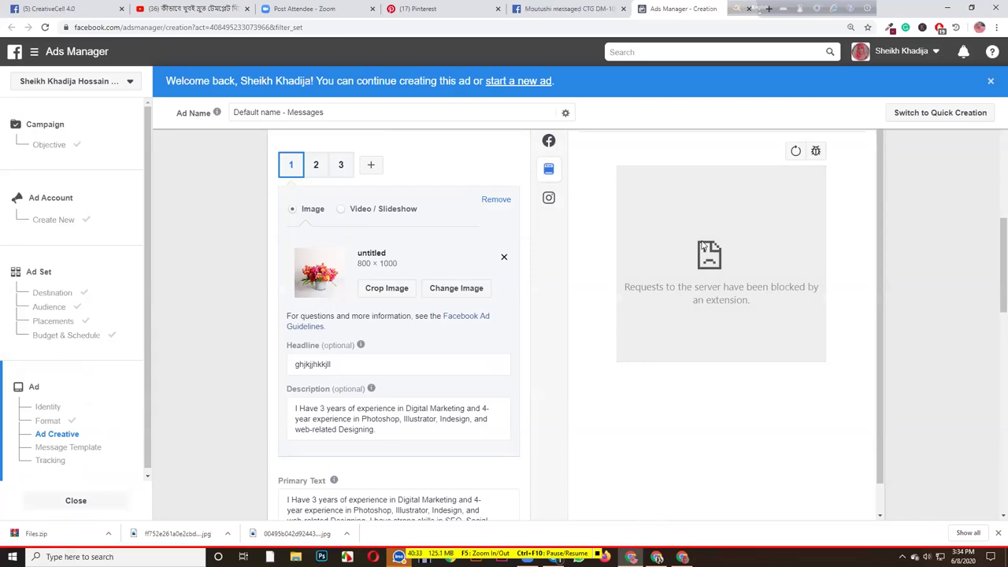
pyautogui.click(794, 151)
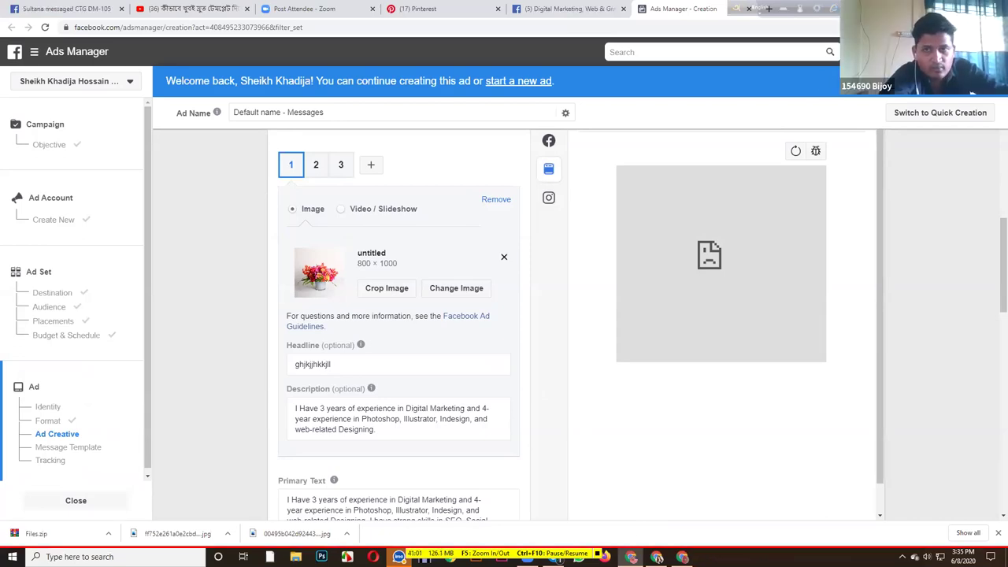
pyautogui.click(935, 27)
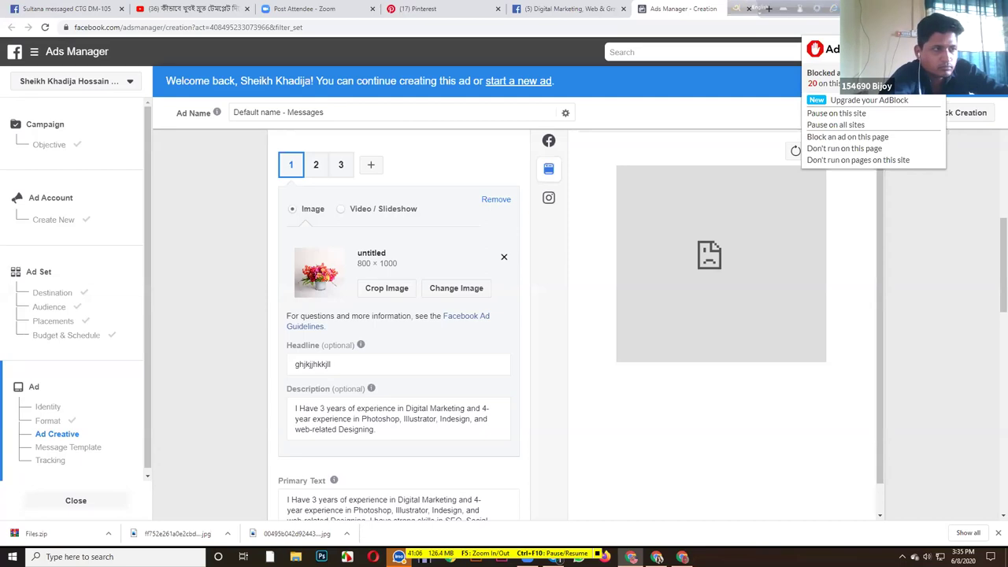
pyautogui.press('Escape')
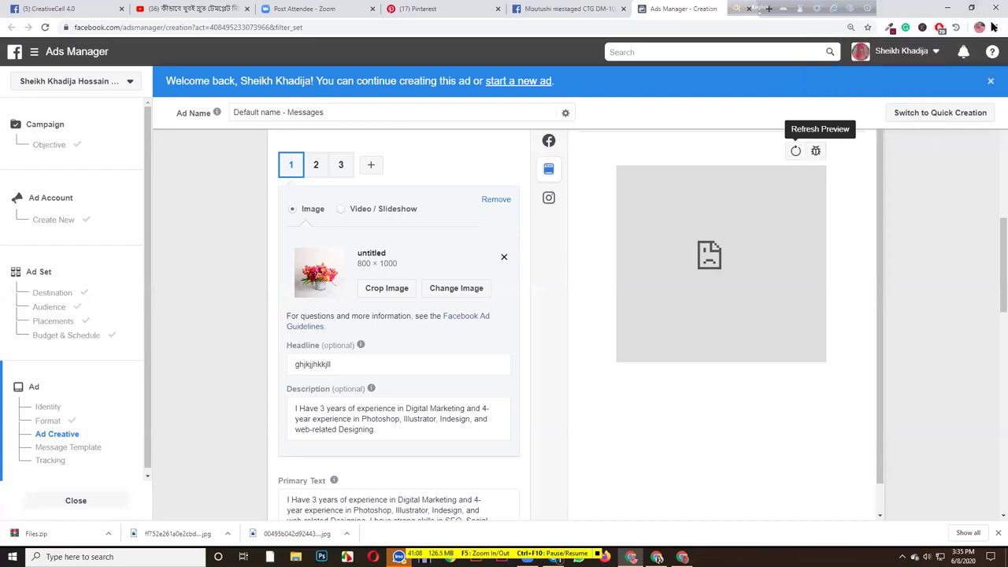
pyautogui.click(993, 28)
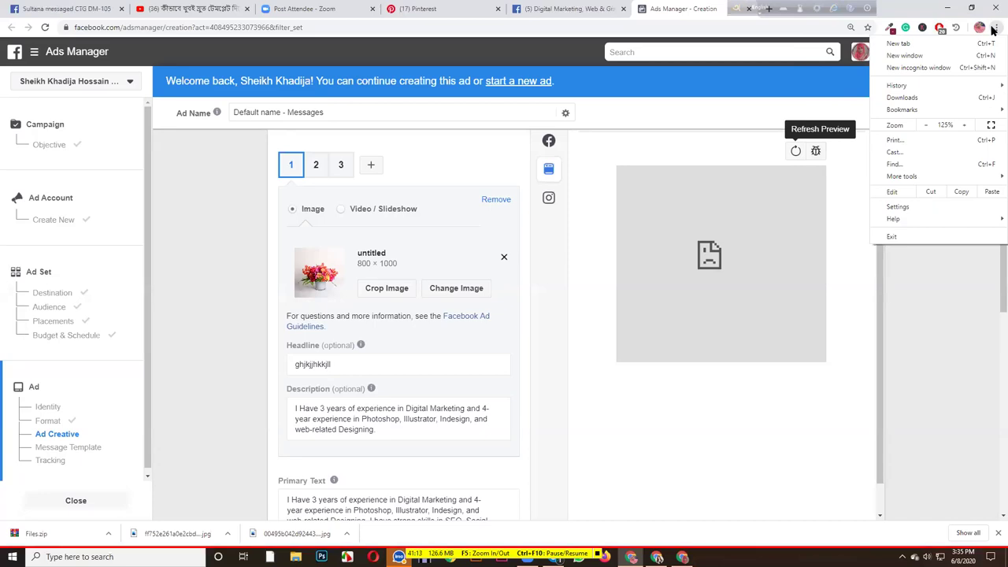
pyautogui.click(976, 209)
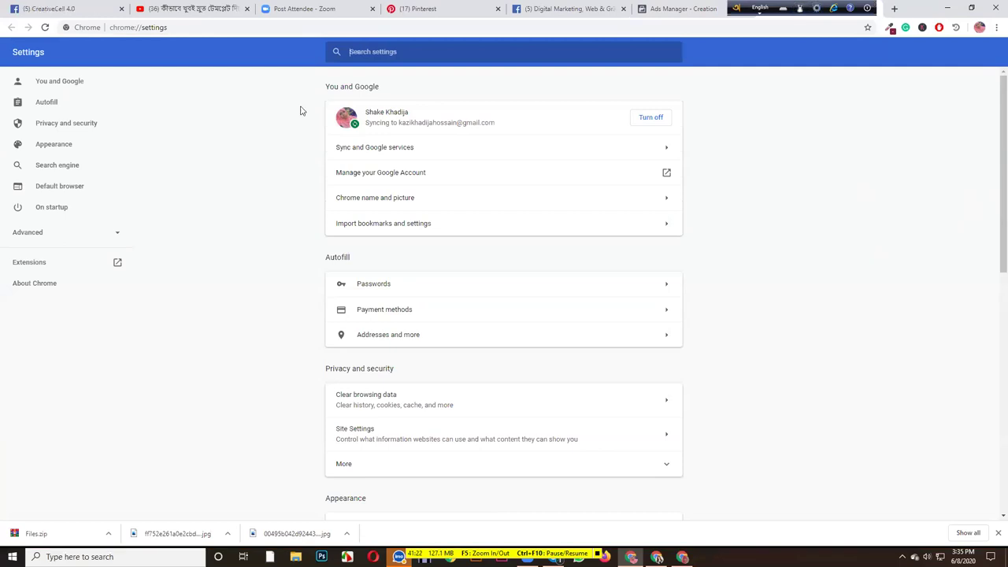
pyautogui.click(782, 8)
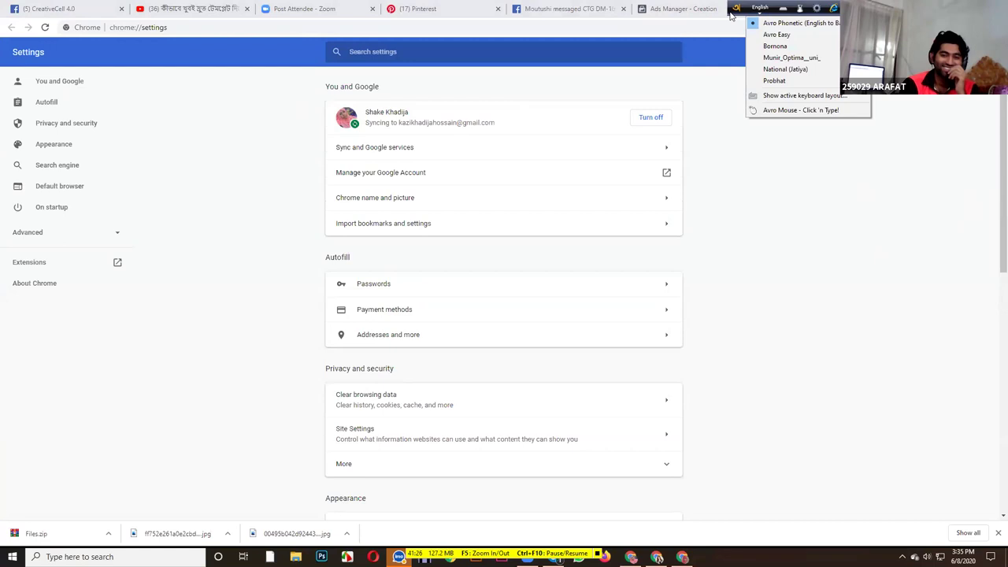
pyautogui.click(730, 13)
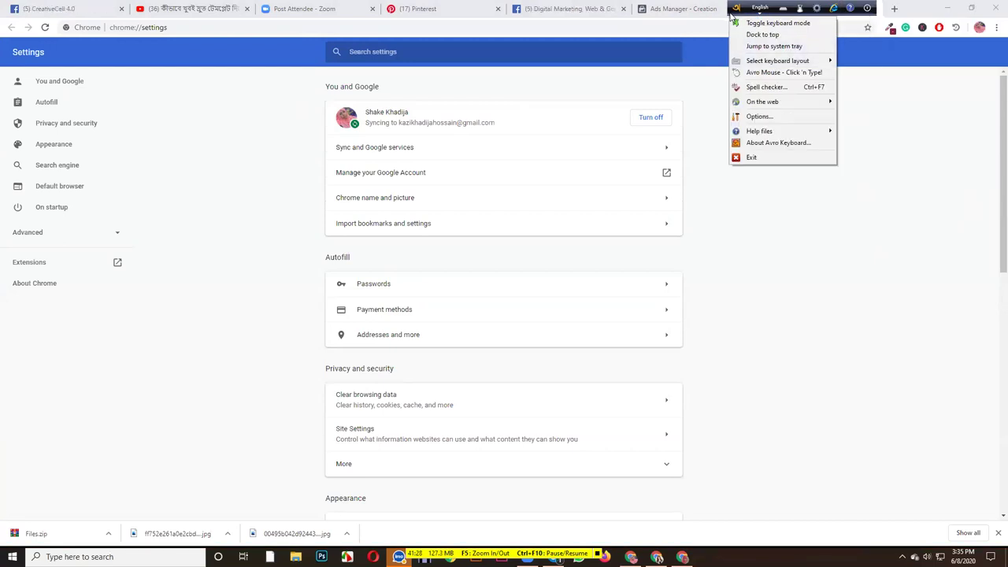
pyautogui.click(730, 16)
pyautogui.moveTo(732, 17); pyautogui.dragTo(839, 308)
pyautogui.click(873, 9)
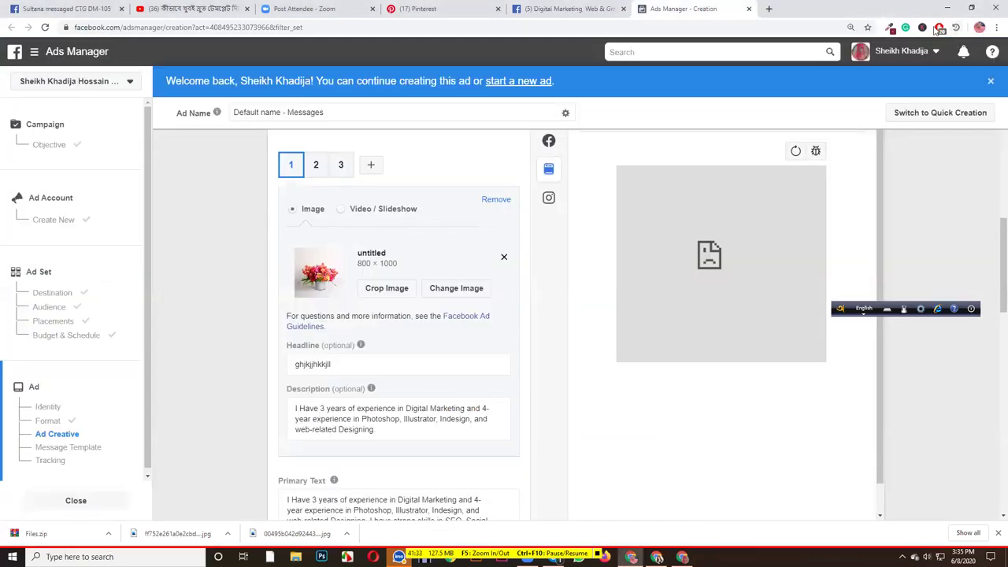
pyautogui.click(939, 28)
# Uncheck 'Allow some non-intrusive advertising' in AdBlock options and close the Backup & Sync banner.
pyautogui.click(935, 49)
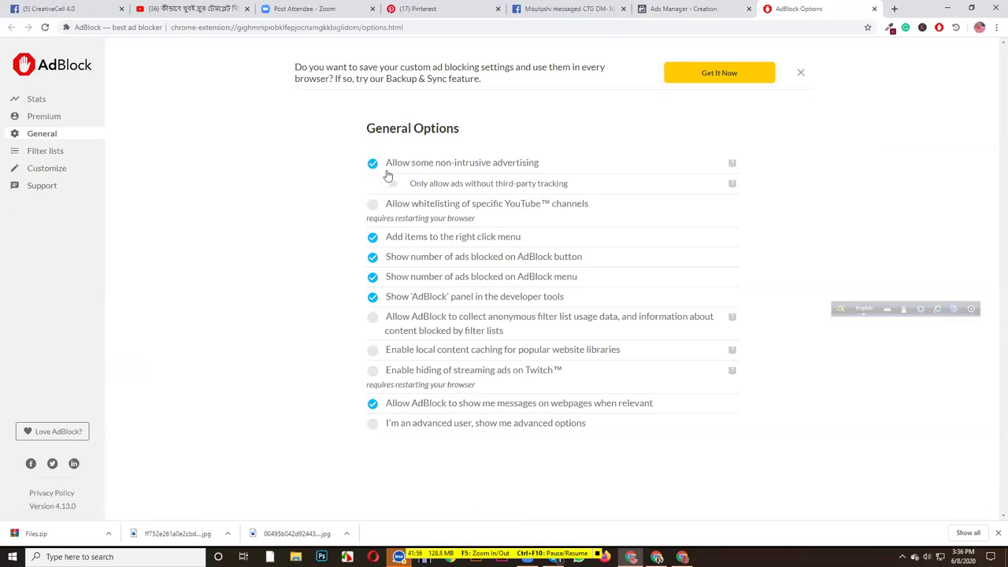
pyautogui.click(373, 162)
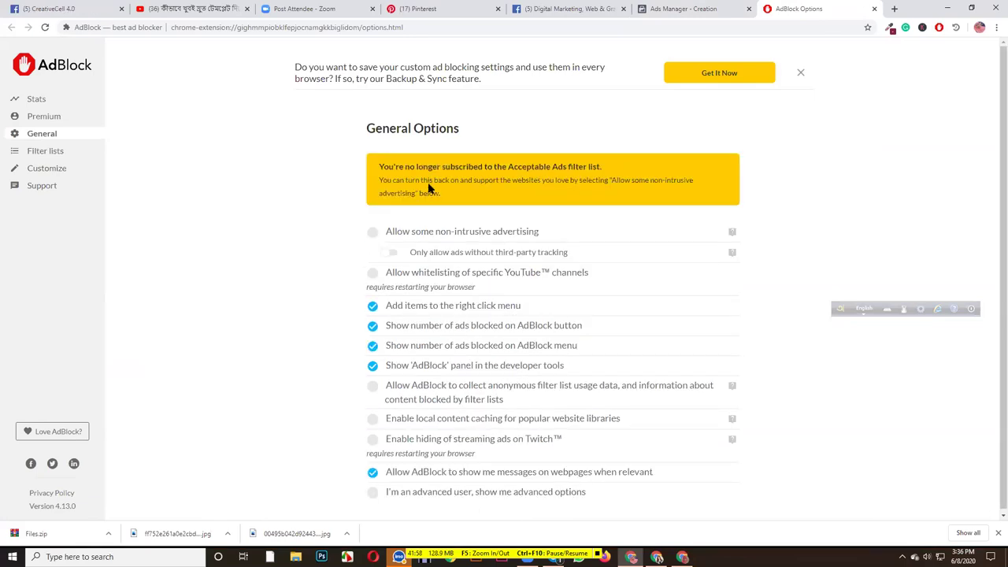
pyautogui.click(799, 70)
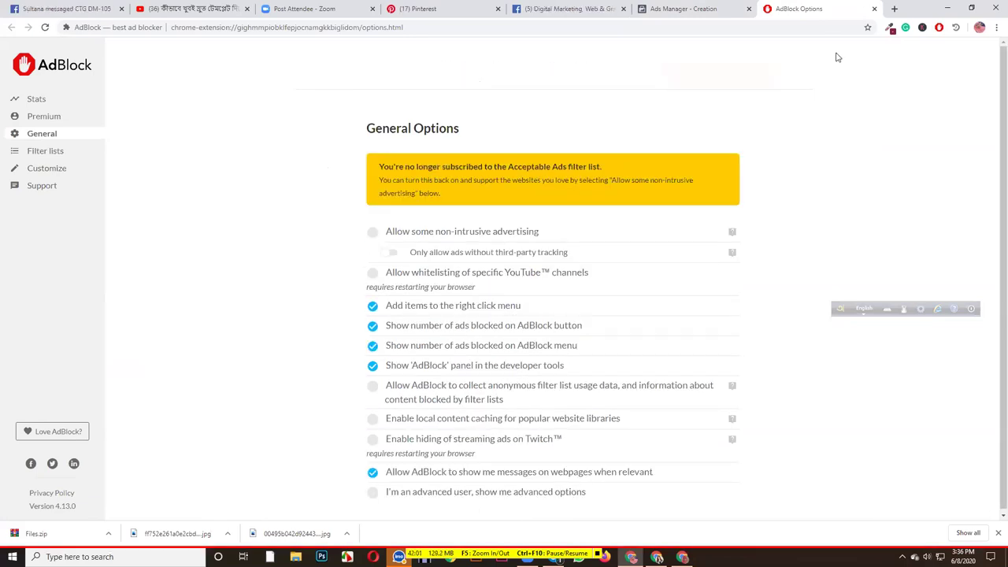
# Switch to the CreativeCell 4.0 group page and scroll back through the CTG DM-105 chat messages.
pyautogui.click(67, 11)
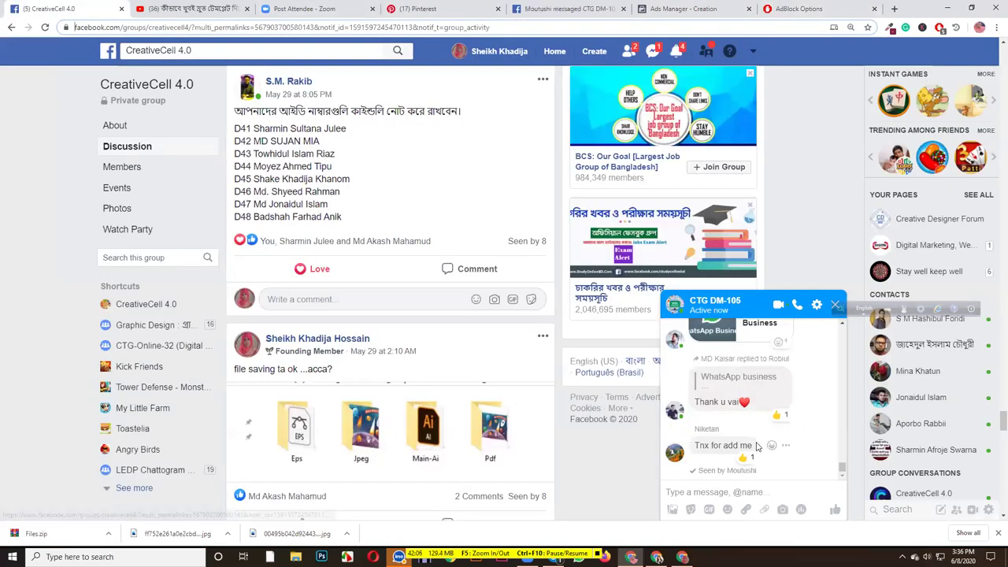
pyautogui.scroll(1, 757, 447)
pyautogui.scroll(1, 757, 447)
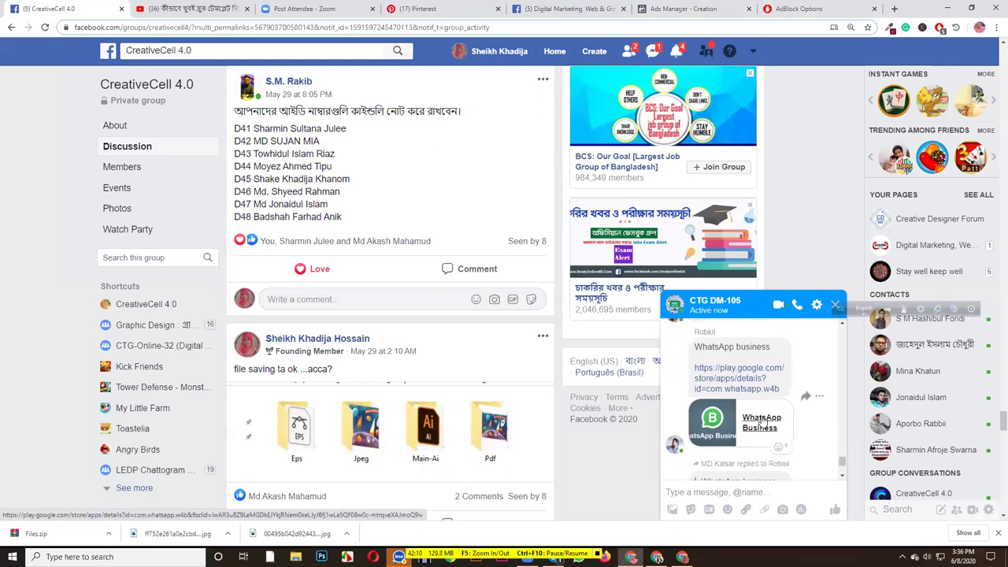
pyautogui.scroll(1, 761, 423)
pyautogui.scroll(-3, 761, 423)
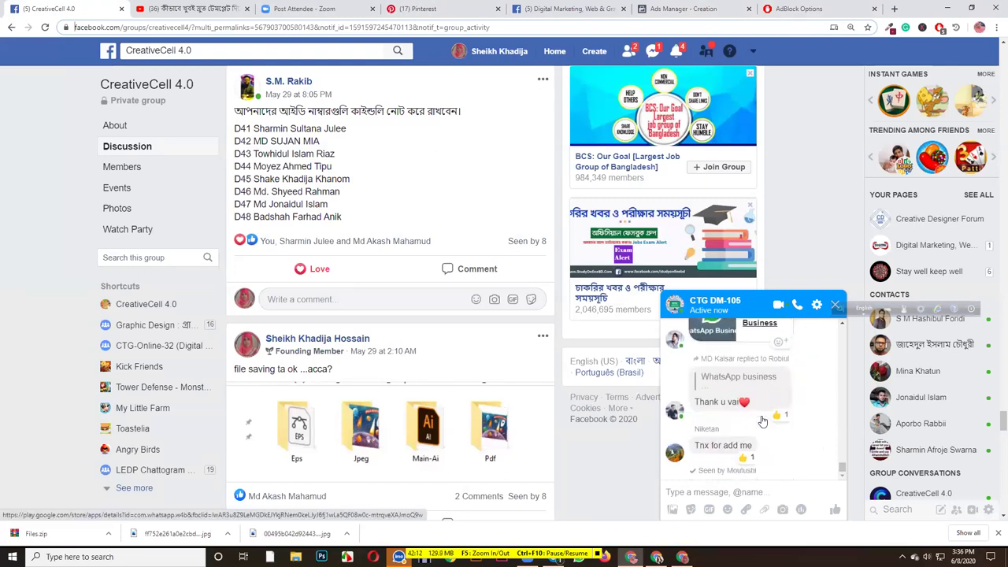
pyautogui.scroll(2, 762, 422)
pyautogui.scroll(-2, 759, 464)
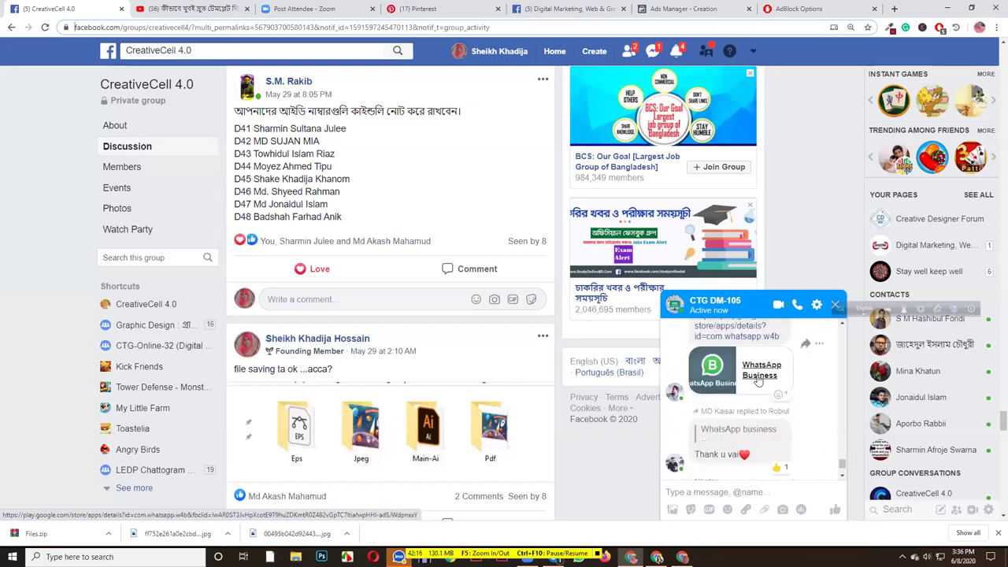
pyautogui.scroll(-1, 758, 378)
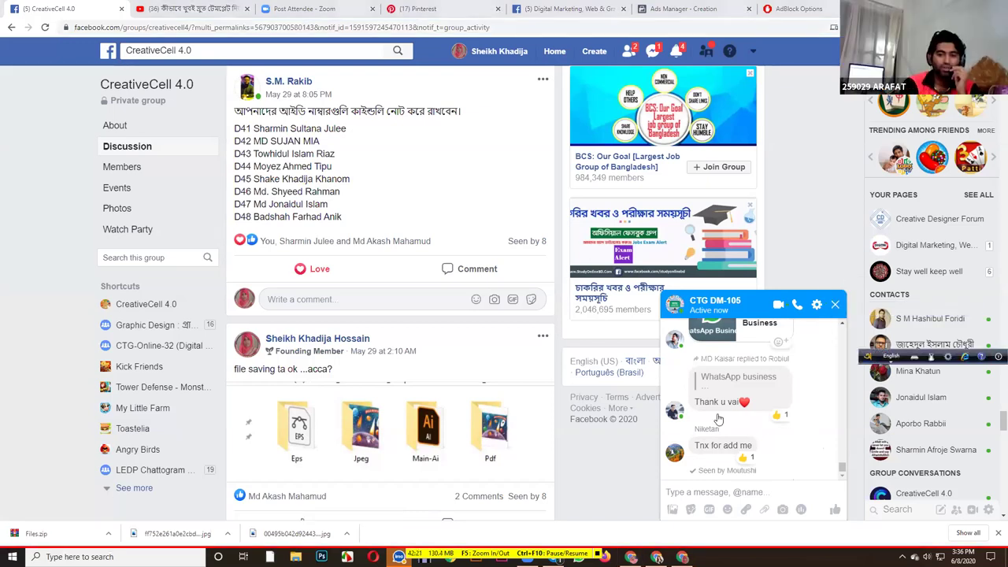
pyautogui.scroll(3, 775, 386)
pyautogui.scroll(1, 776, 386)
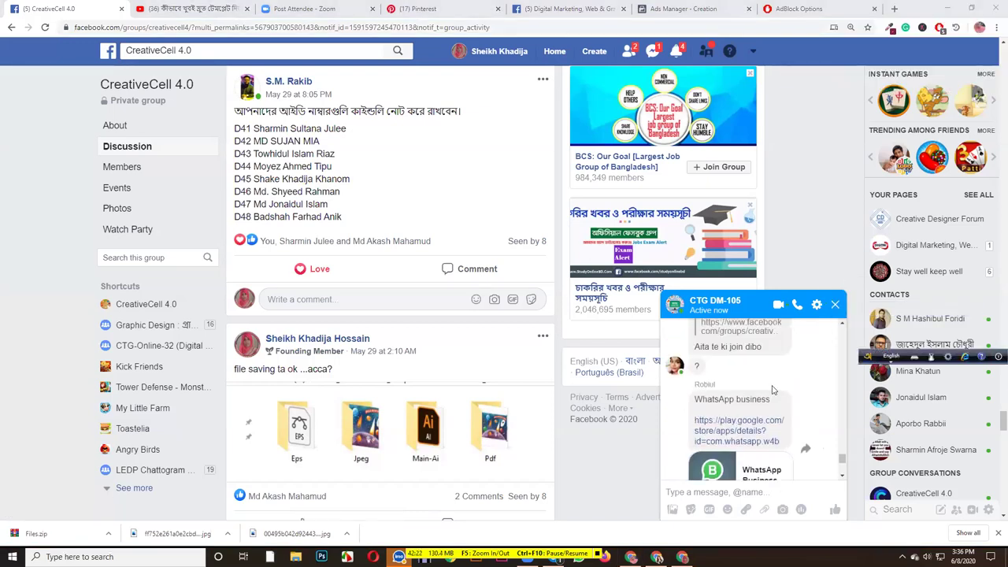
pyautogui.scroll(3, 772, 390)
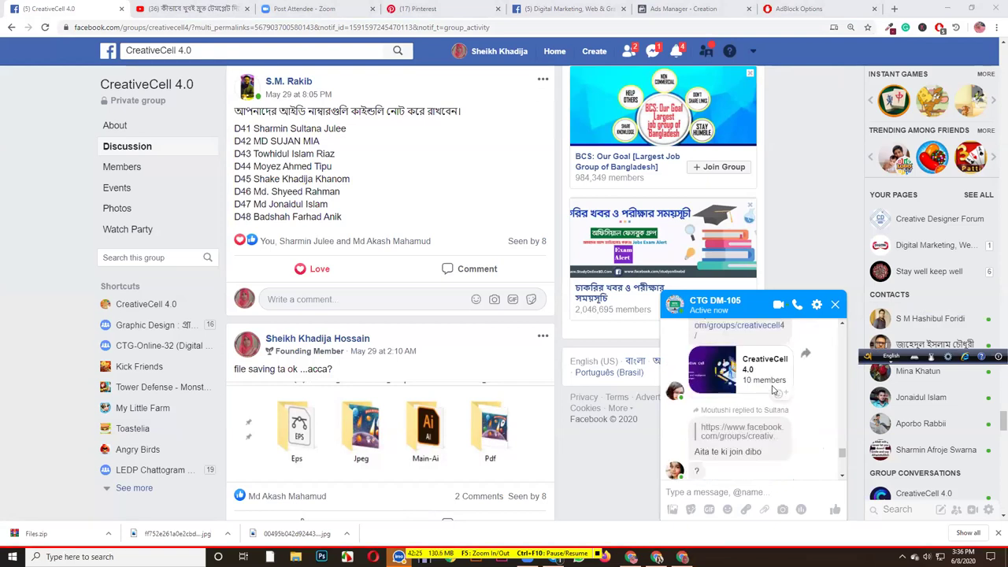
pyautogui.scroll(3, 772, 390)
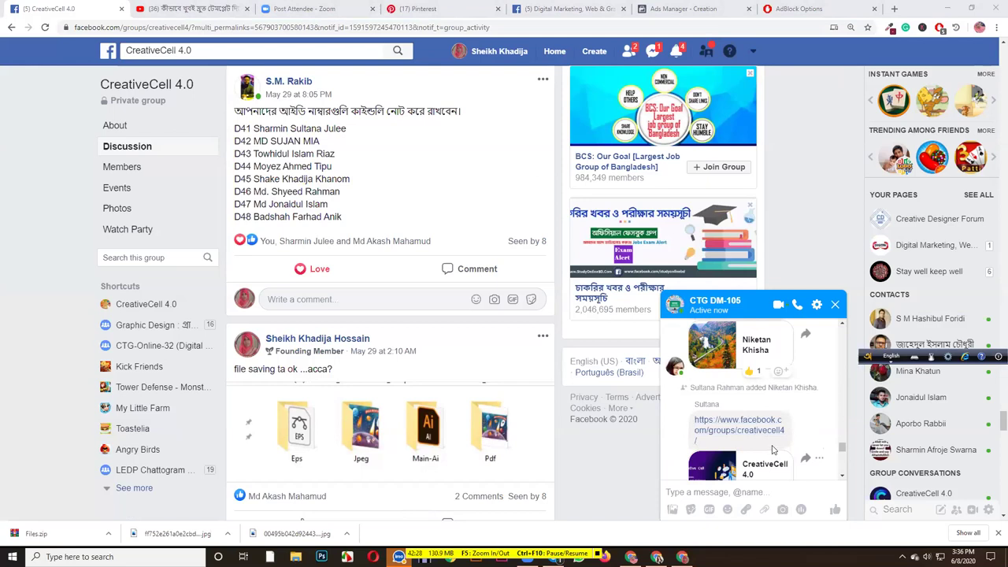
pyautogui.scroll(-5, 785, 435)
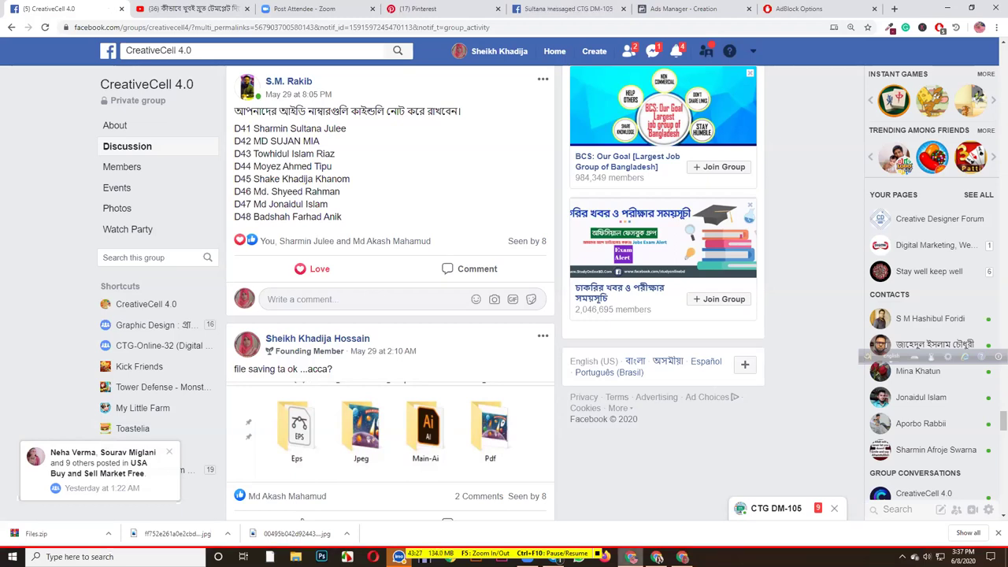
# Save the pending file to the Desktop from the Save As dialog.
pyautogui.moveTo(643, 532)
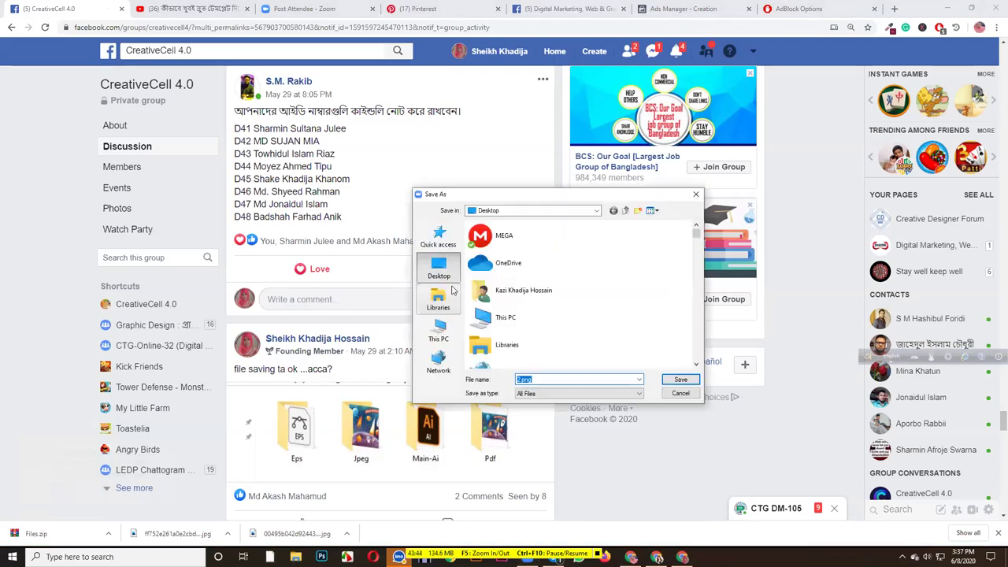
pyautogui.click(681, 381)
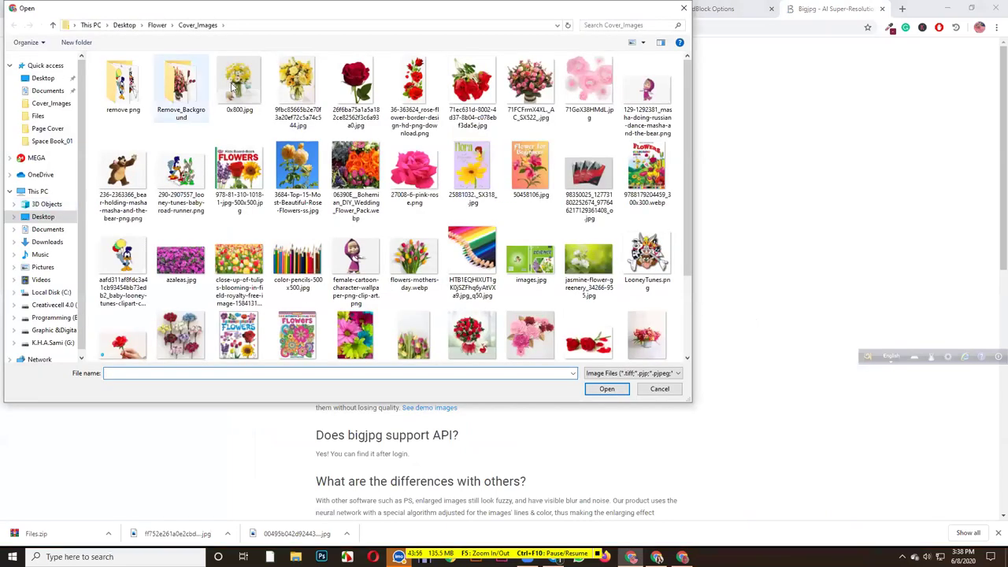
# Upload 0x800.jpg to Bigjpg and bring up its Artwork, 2x, None enlargement configuration.
pyautogui.click(238, 83)
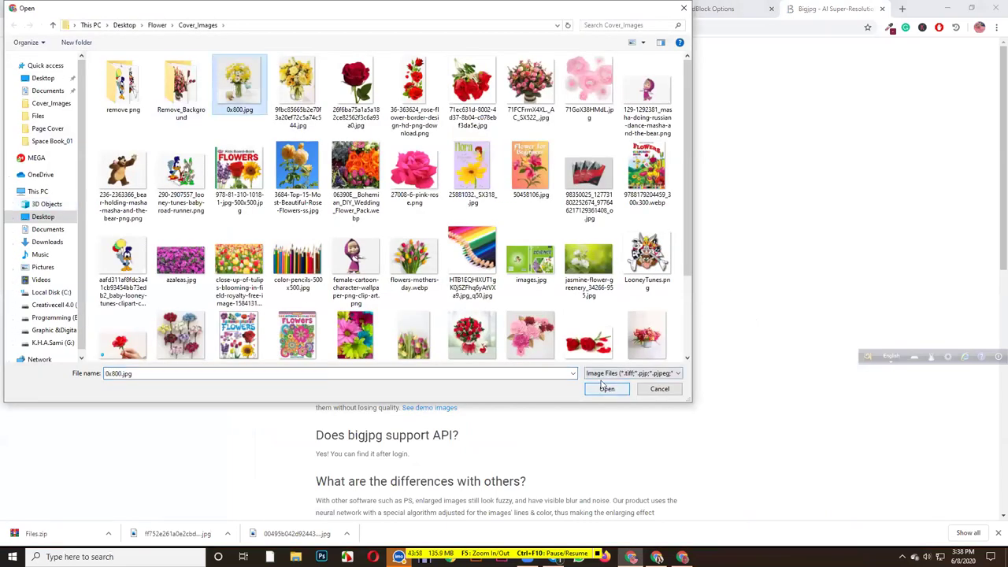
pyautogui.click(604, 388)
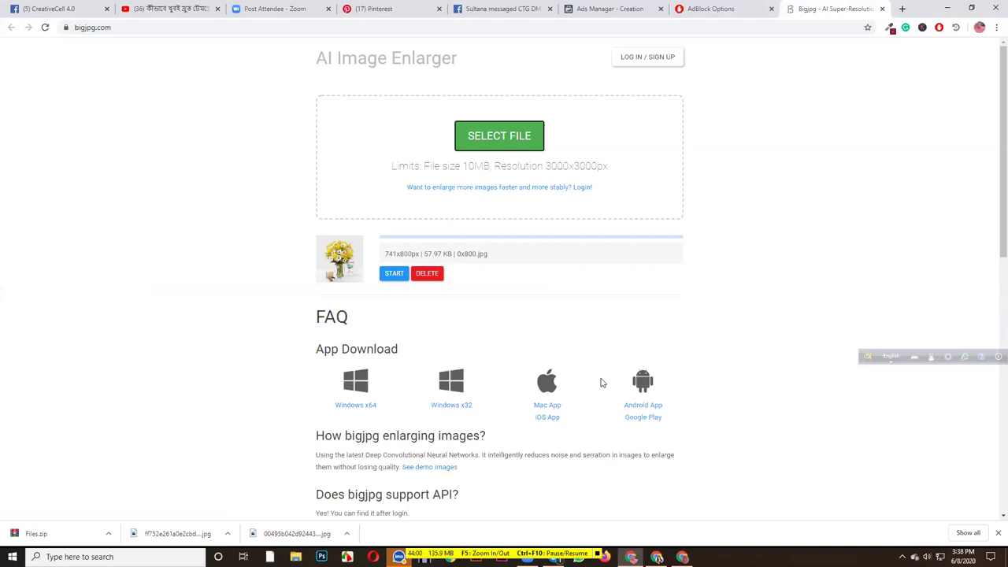
pyautogui.click(388, 276)
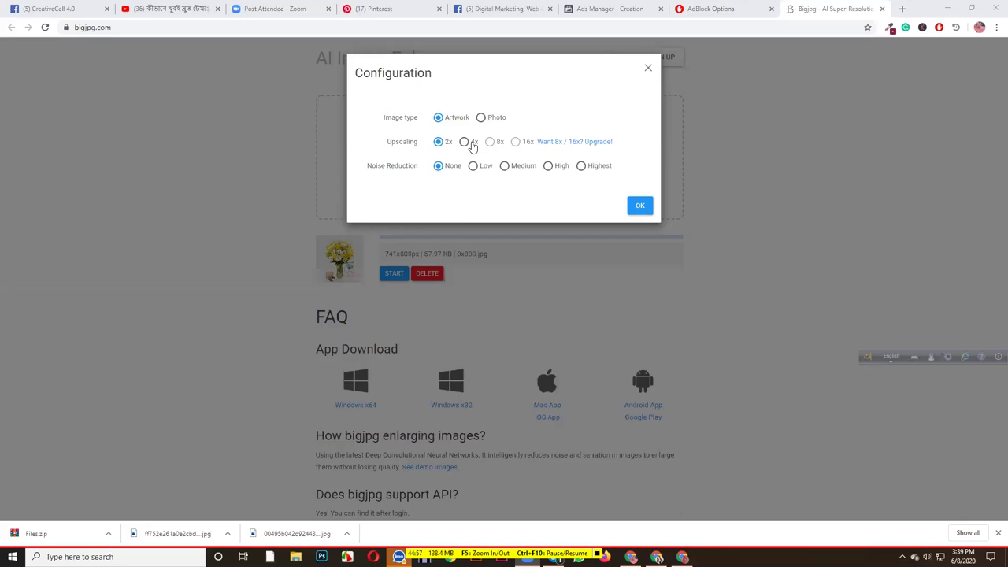
# Run the 2x enlargement of 0x800.jpg, close the CreativeCell tab, and show the Digital Marketing Page.
pyautogui.click(639, 204)
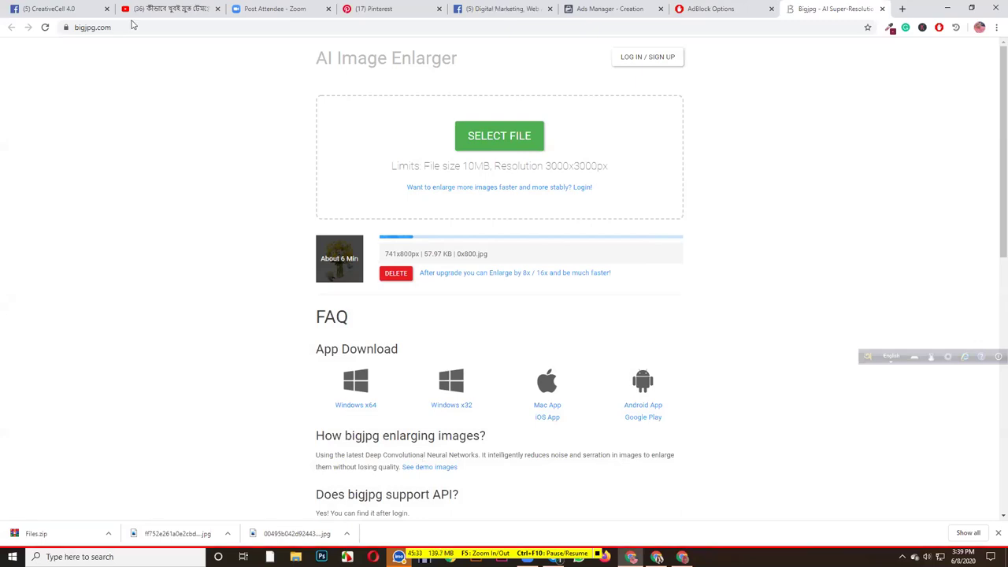
pyautogui.click(106, 9)
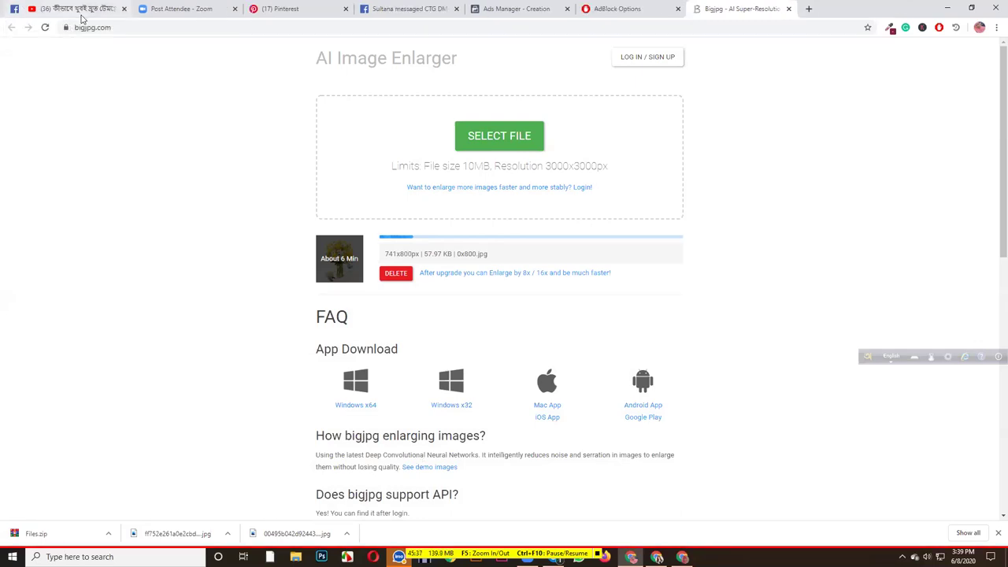
pyautogui.click(394, 9)
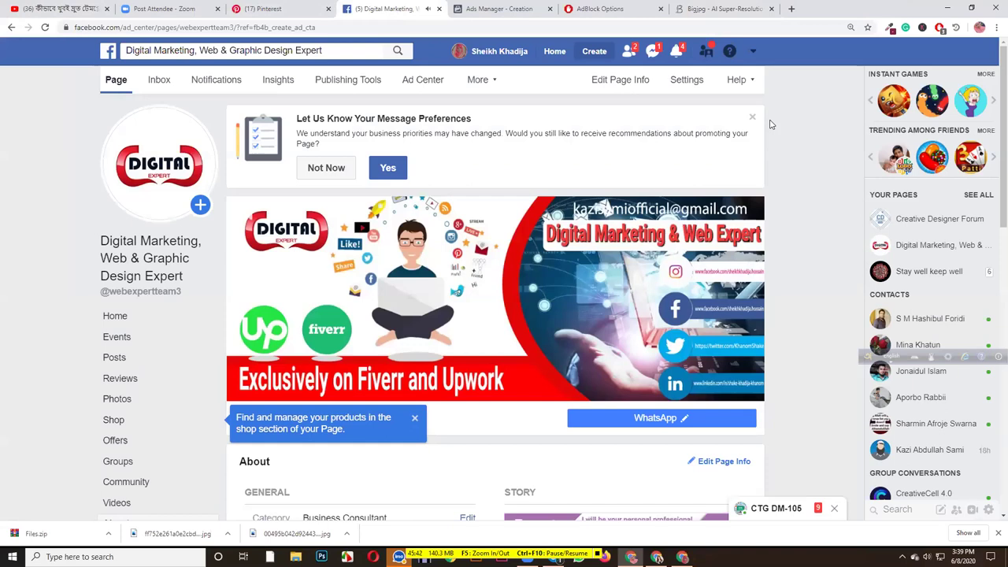
# Skim the Digital Marketing Page feed, then return to the Messenger chat.
pyautogui.hotkey('alt', 'Tab')
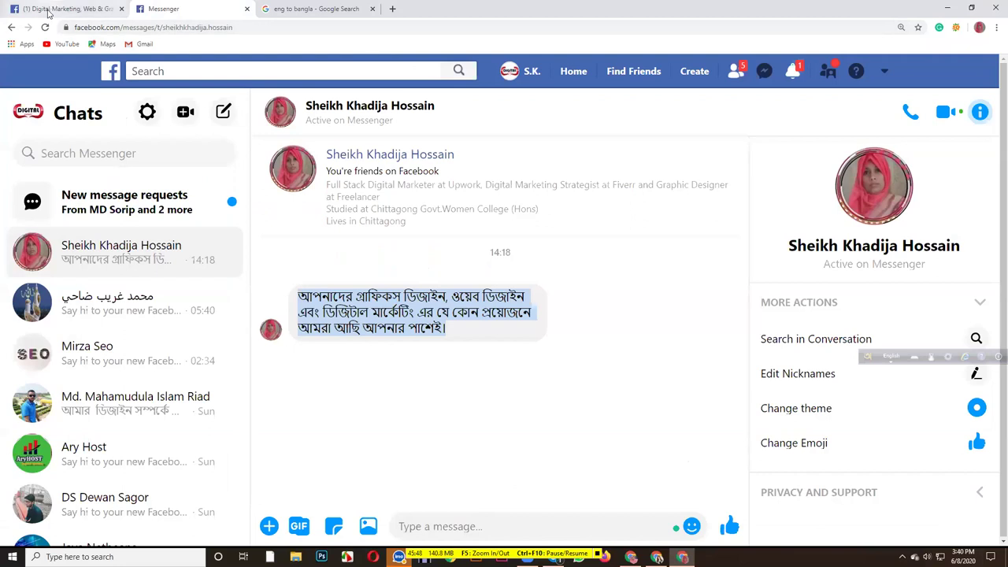
pyautogui.click(49, 13)
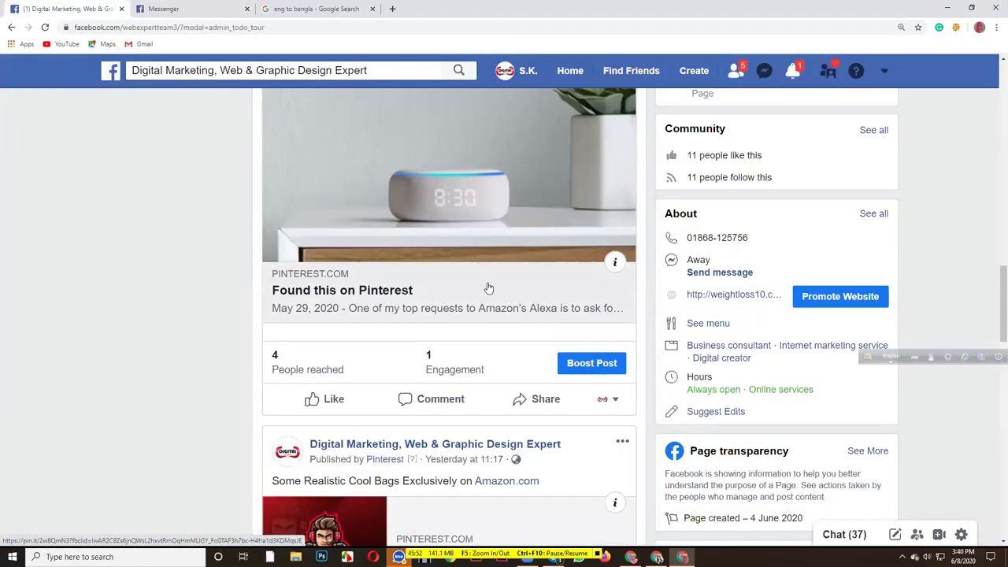
pyautogui.scroll(-10, 488, 288)
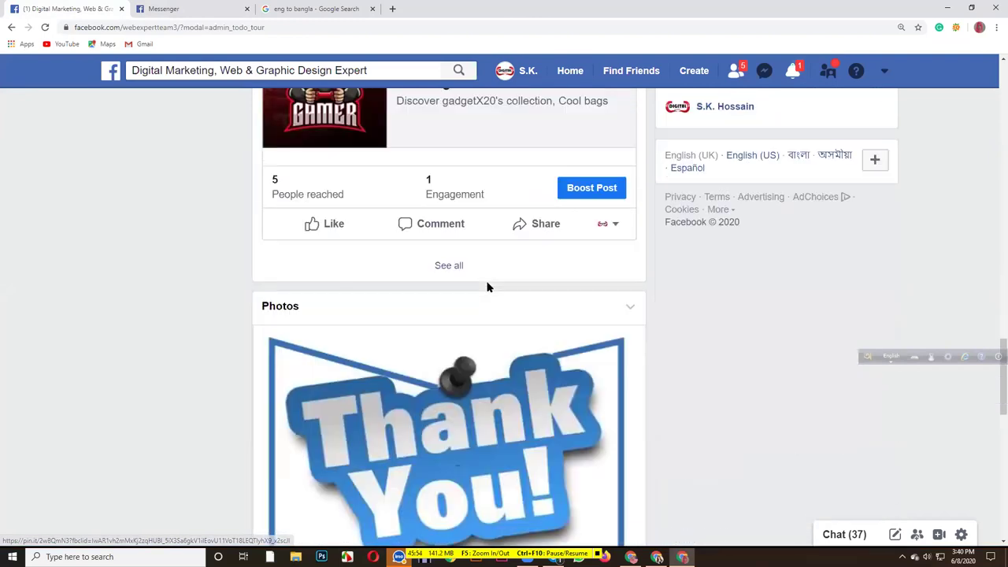
pyautogui.scroll(8, 254, 100)
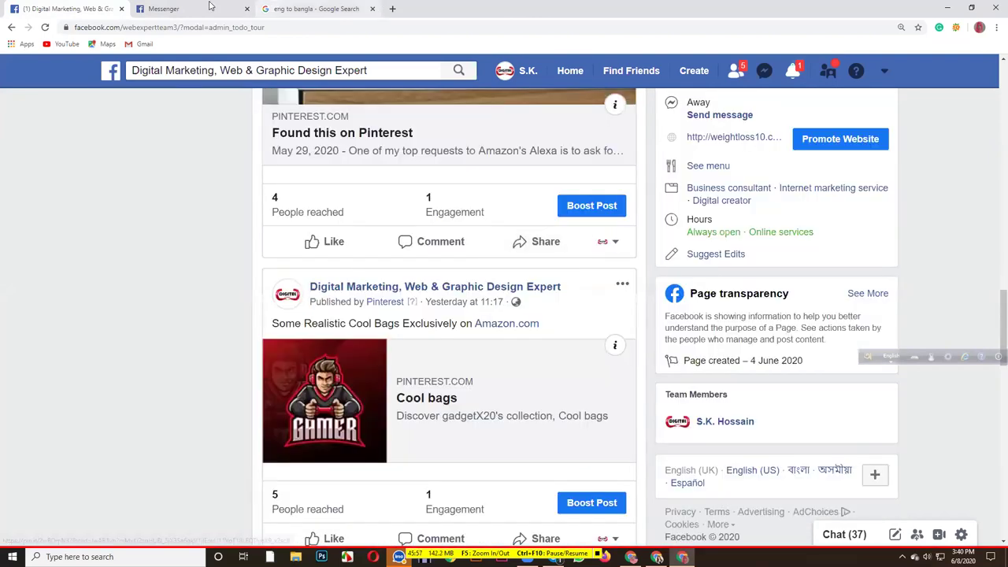
pyautogui.click(203, 8)
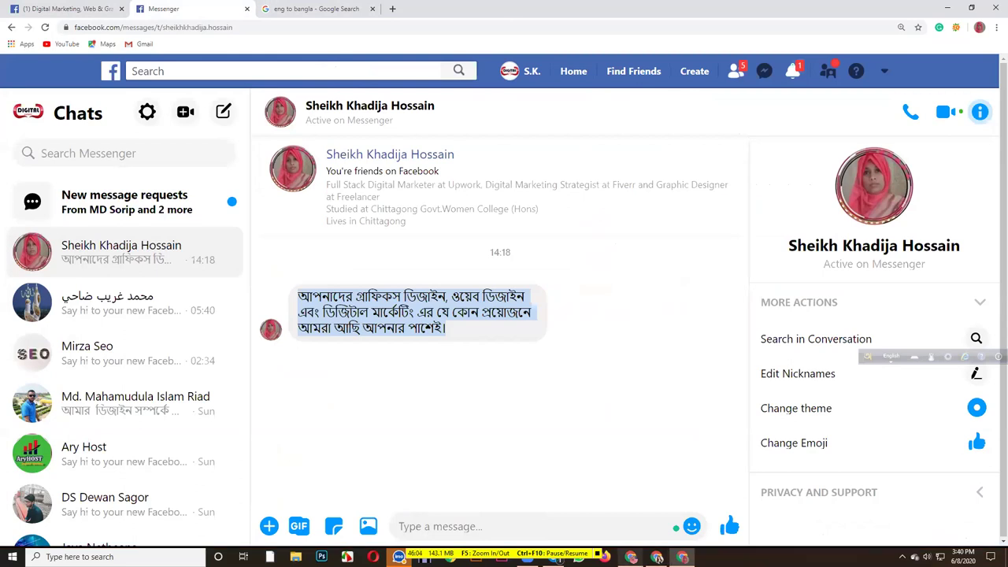
# Scroll through the Digital Marketing Page feed again, then bring the other browser window forward.
pyautogui.moveTo(682, 557)
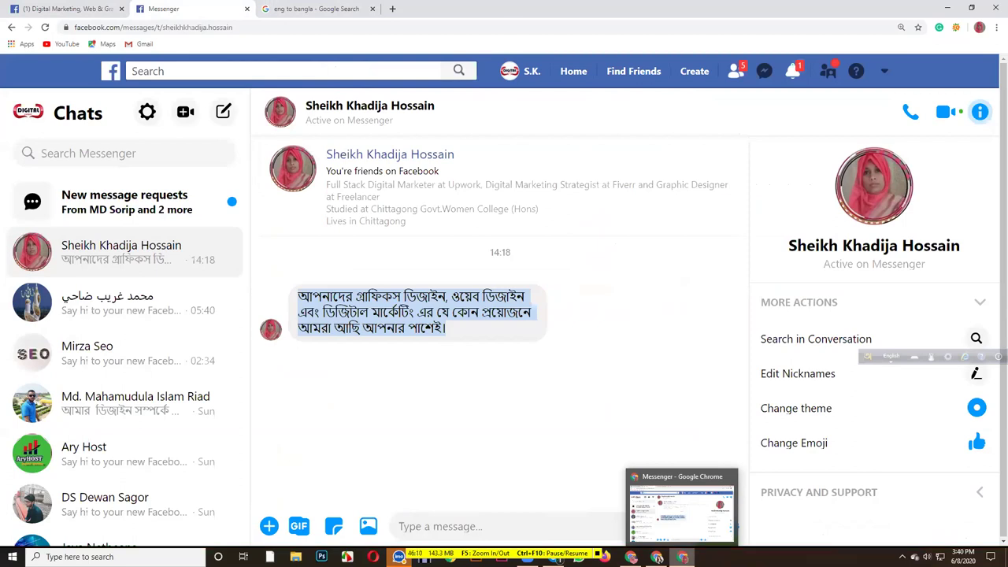
pyautogui.click(61, 8)
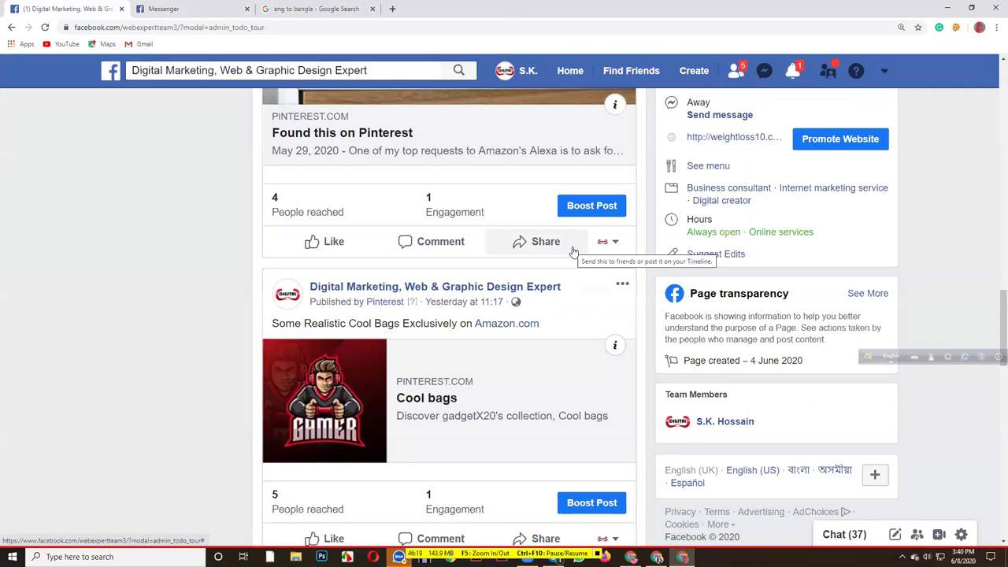
pyautogui.scroll(-5, 573, 251)
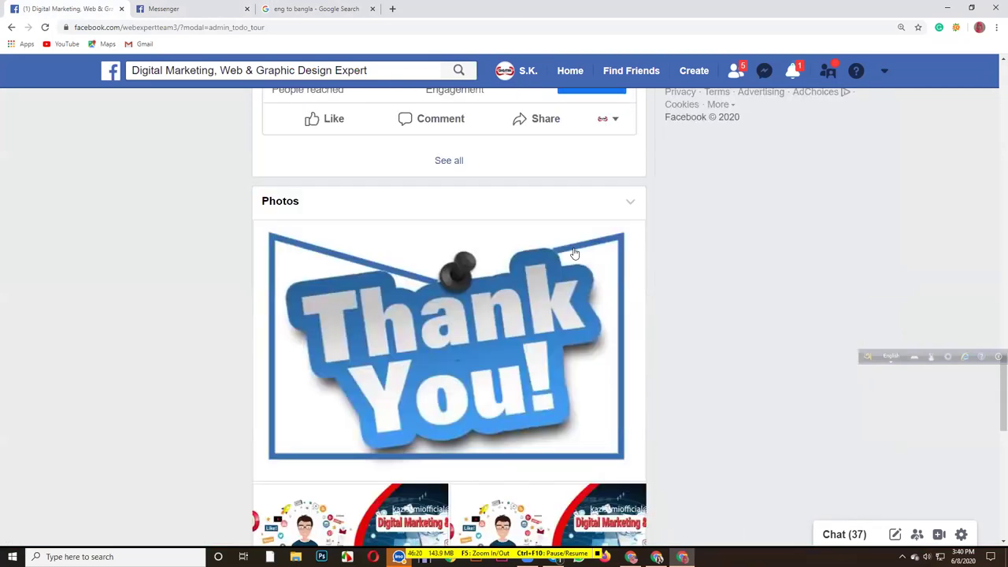
pyautogui.scroll(1, 575, 253)
pyautogui.scroll(10, 574, 253)
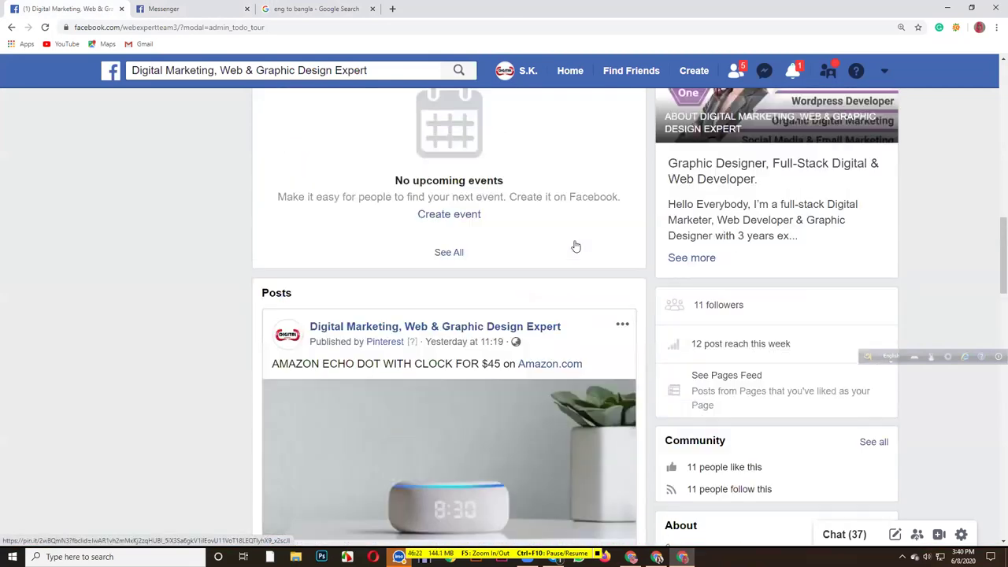
pyautogui.scroll(8, 575, 245)
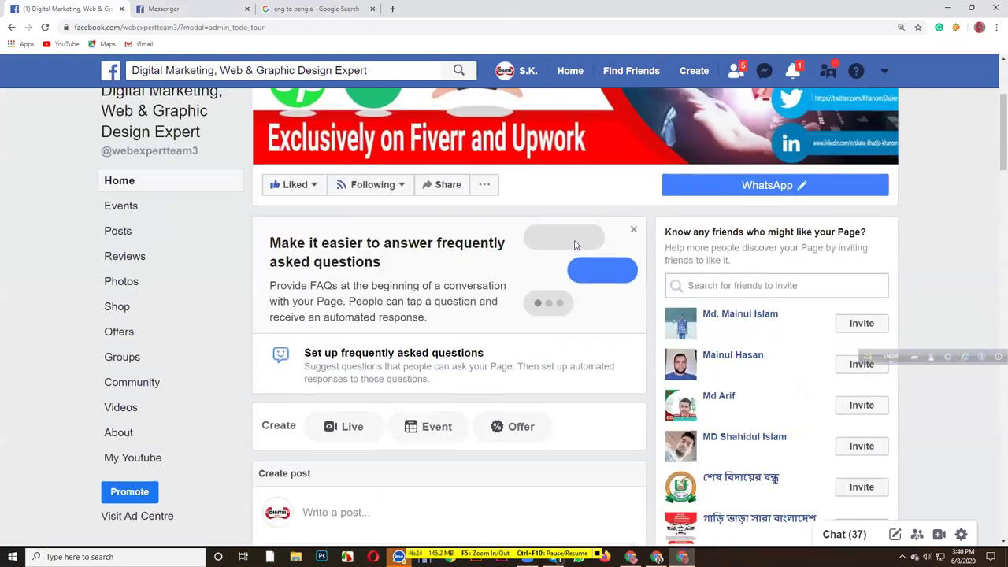
pyautogui.scroll(1, 575, 245)
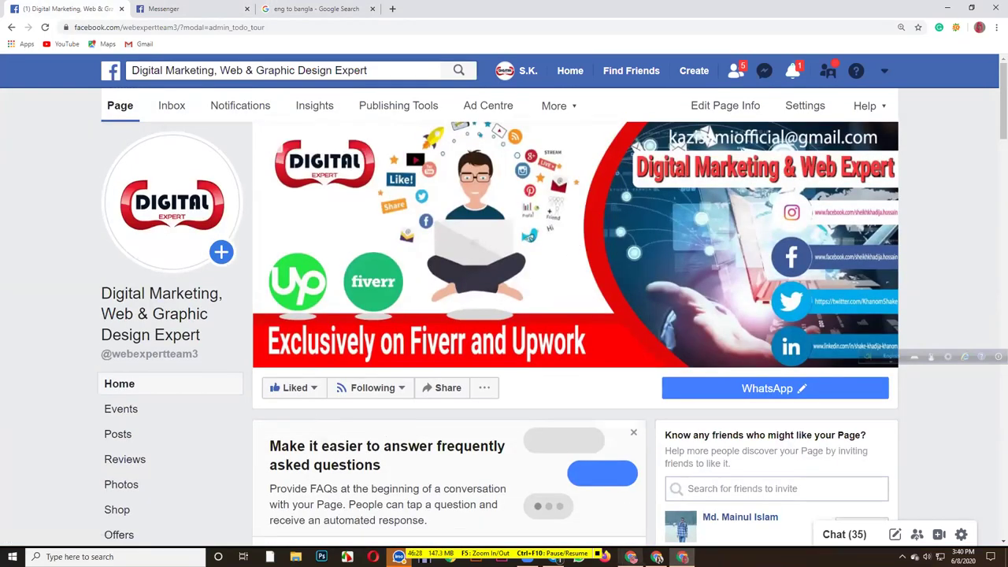
pyautogui.moveTo(630, 557)
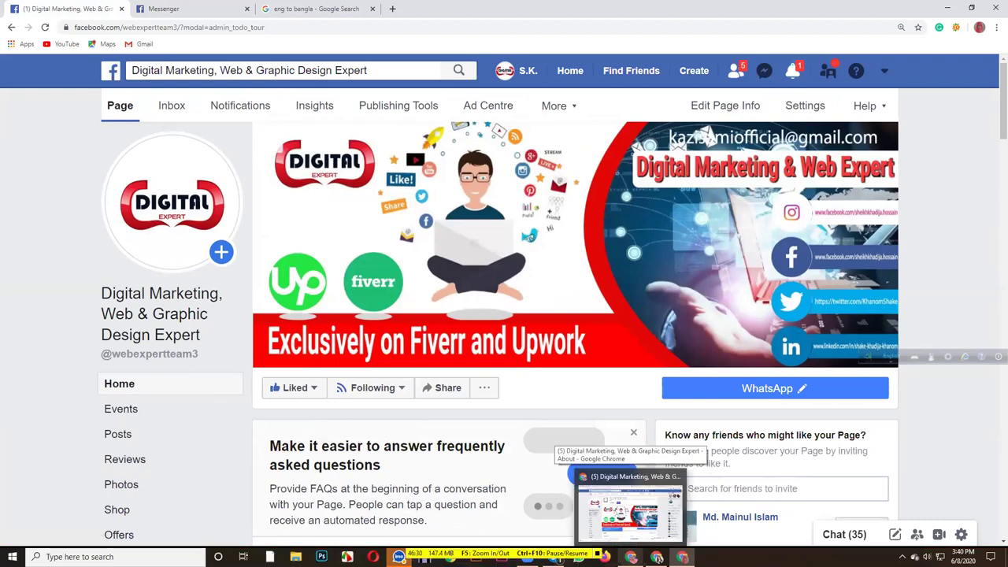
pyautogui.click(629, 507)
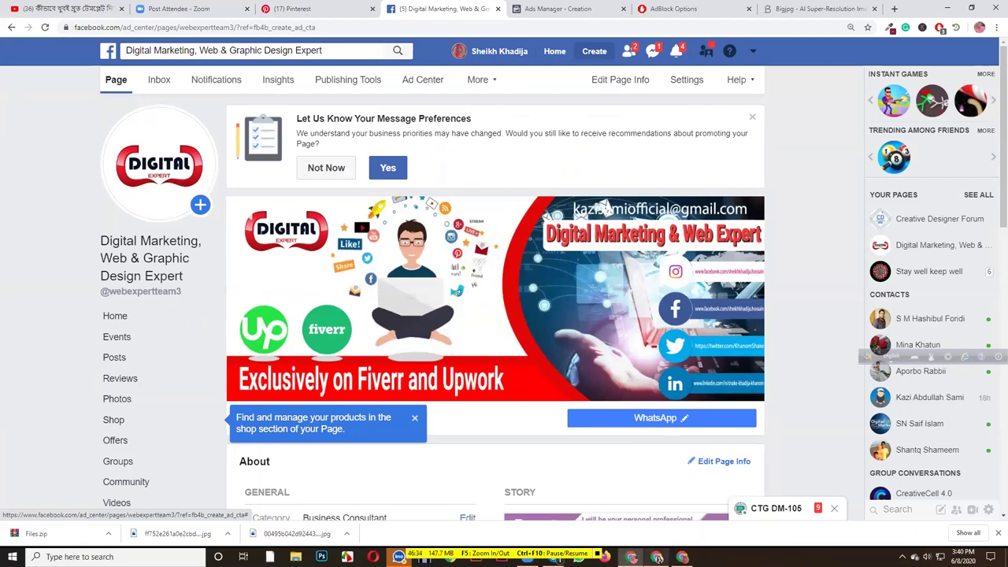
# Close the Messenger and Google search tabs in the other browser window.
pyautogui.hotkey('alt', 'Tab')
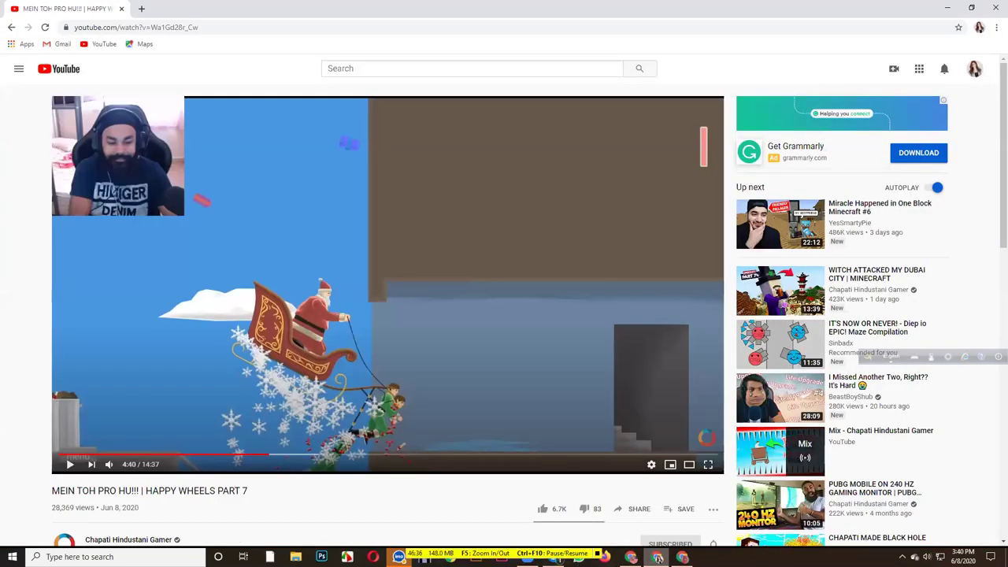
pyautogui.hotkey('alt', 'Tab')
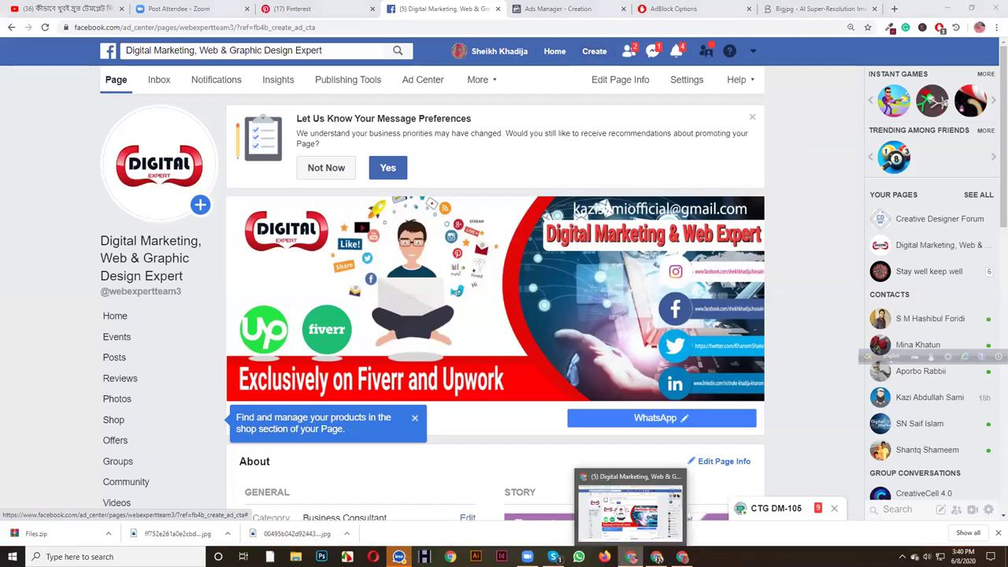
pyautogui.click(622, 510)
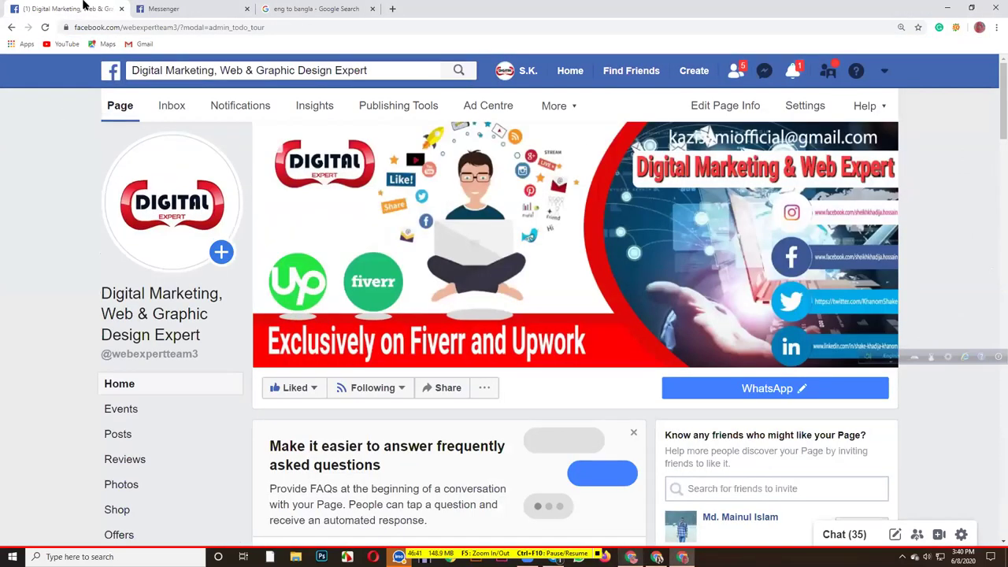
pyautogui.click(175, 8)
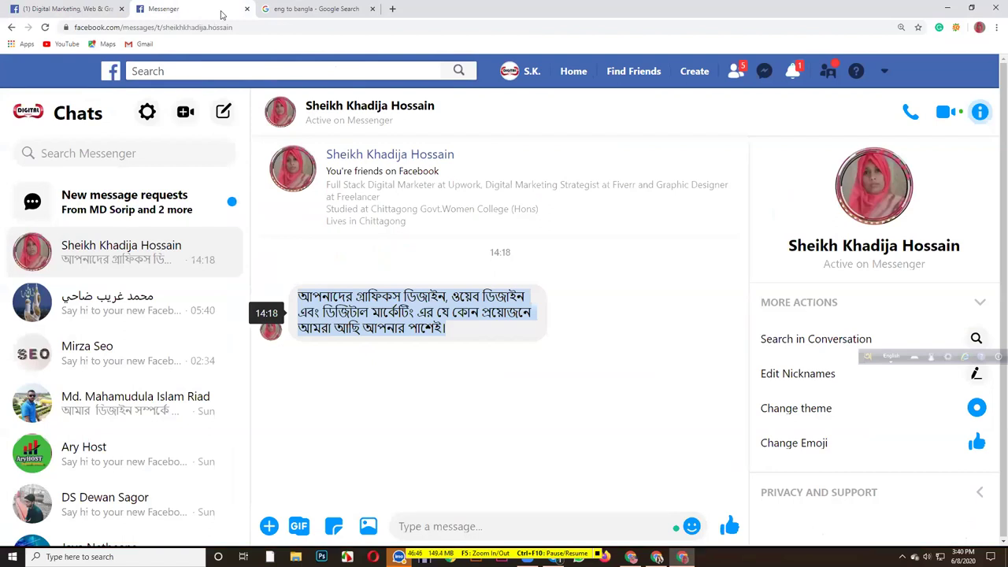
pyautogui.click(247, 8)
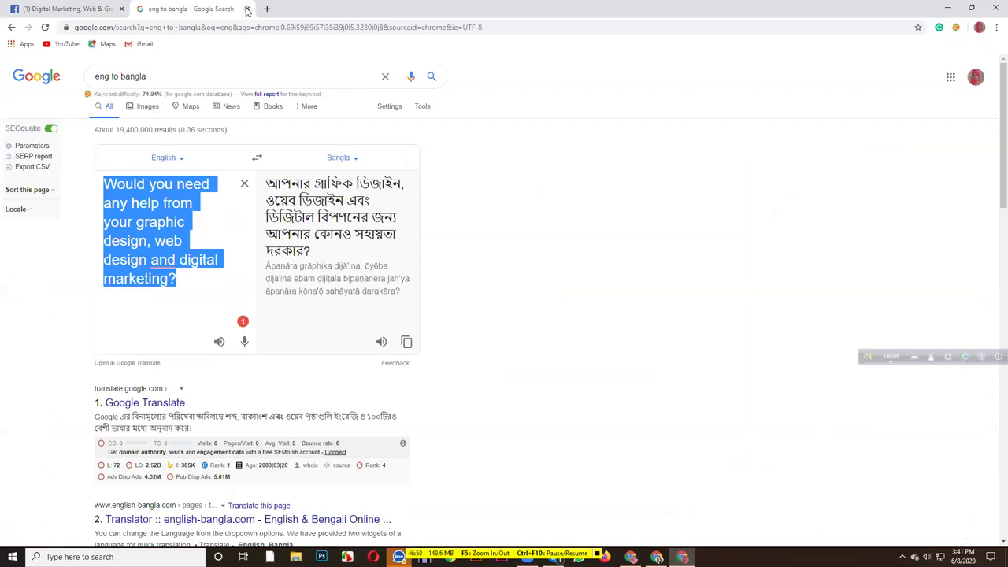
pyautogui.click(248, 9)
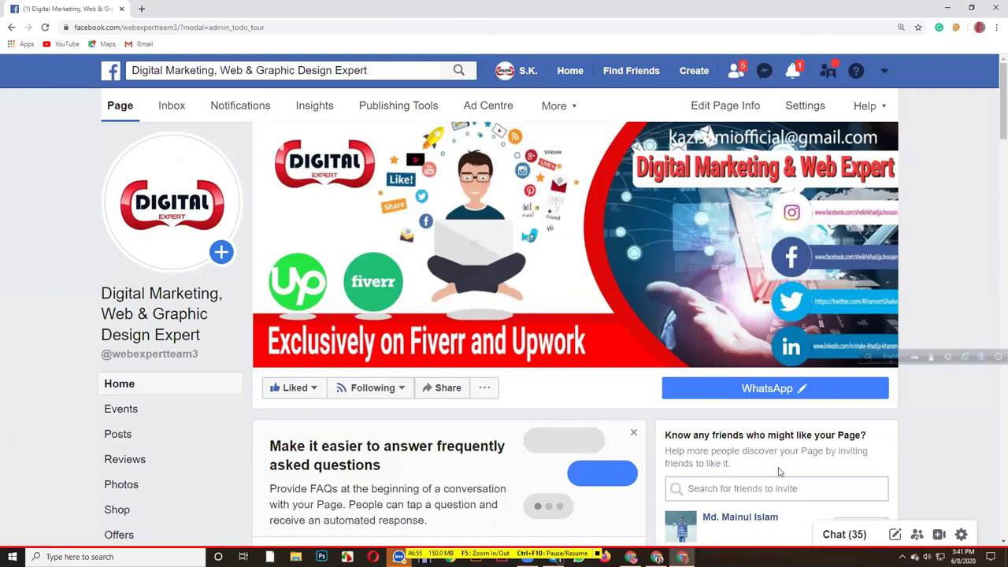
# In the ad draft window, close AdBlock Options and return to the Ads Manager creation tab.
pyautogui.moveTo(657, 556)
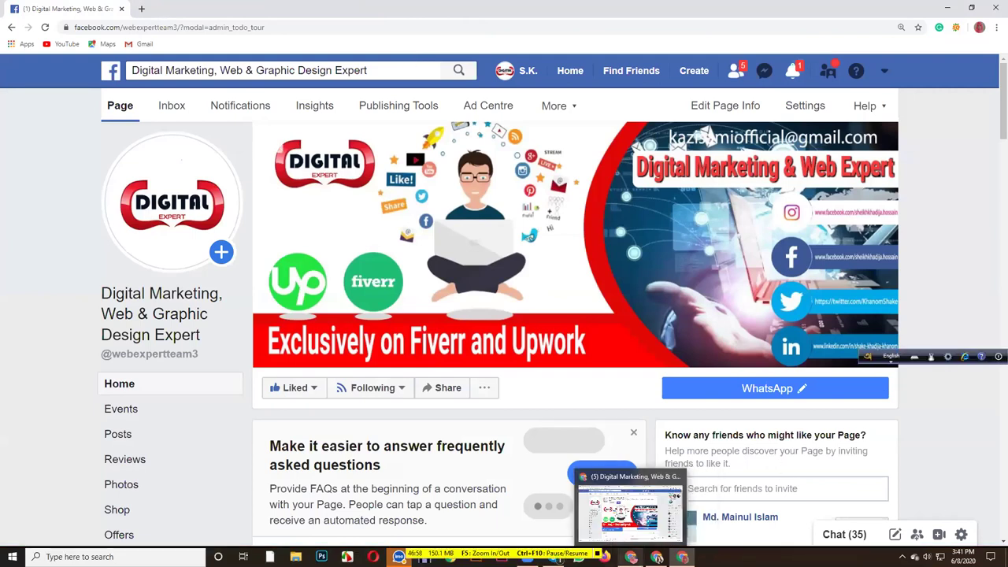
pyautogui.click(630, 512)
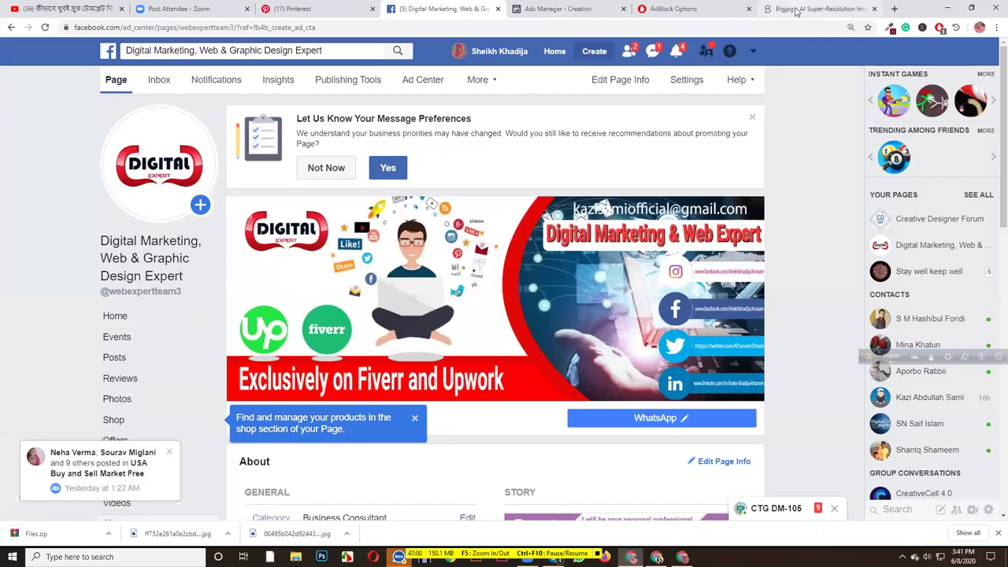
pyautogui.click(749, 9)
pyautogui.click(547, 13)
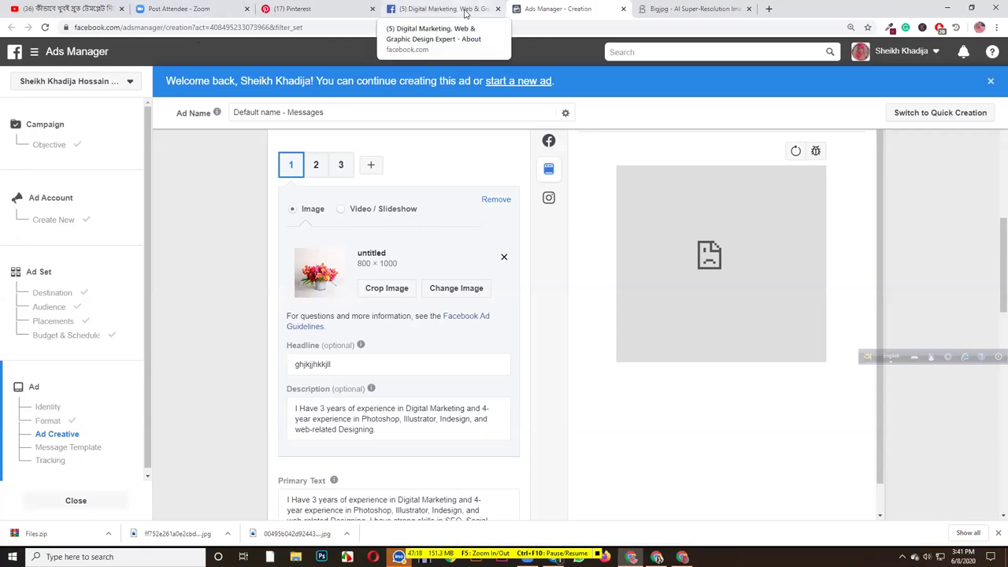
# Download the 2x-enlarged yellow-flower vase photo from Bigjpg.
pyautogui.click(465, 11)
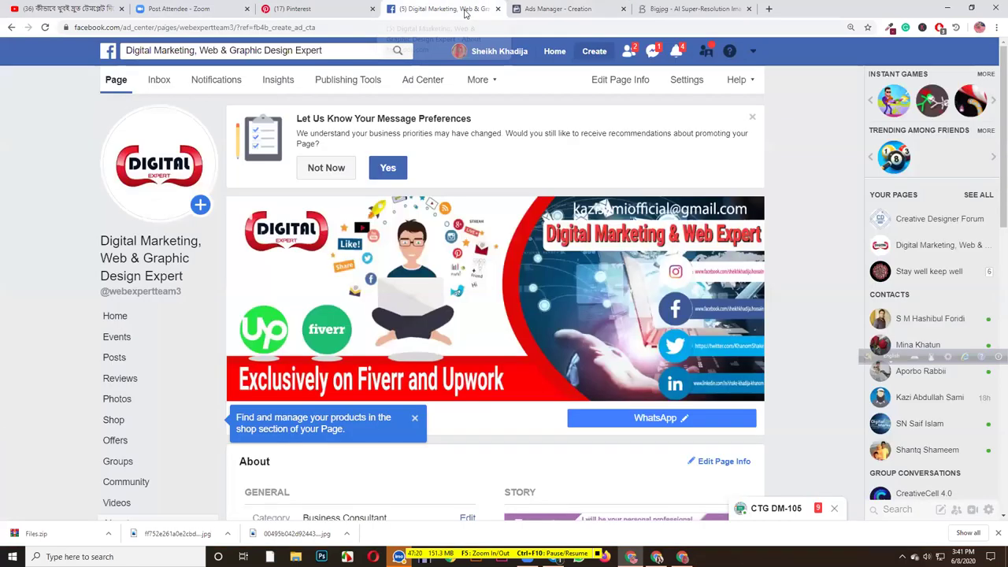
pyautogui.click(542, 10)
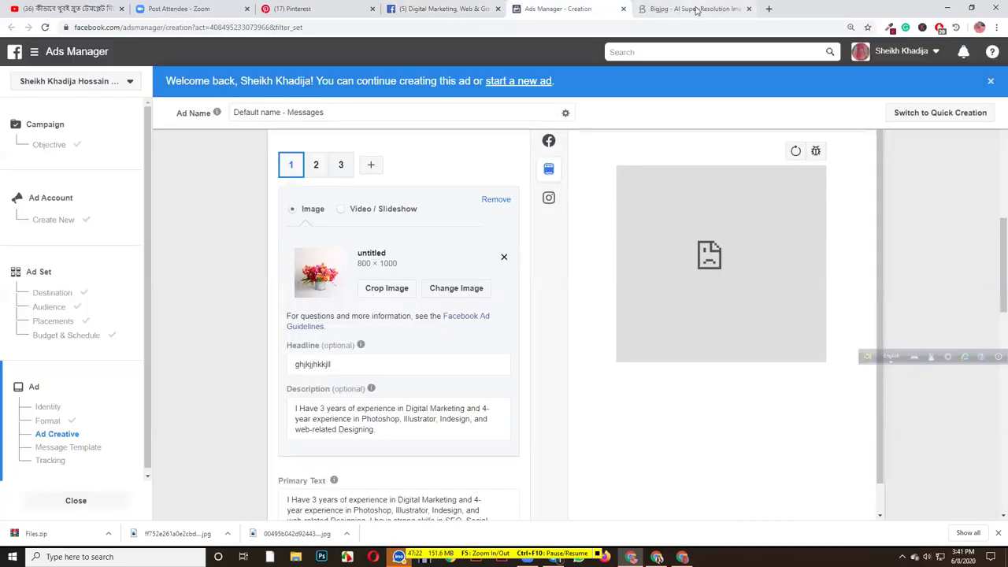
pyautogui.click(696, 9)
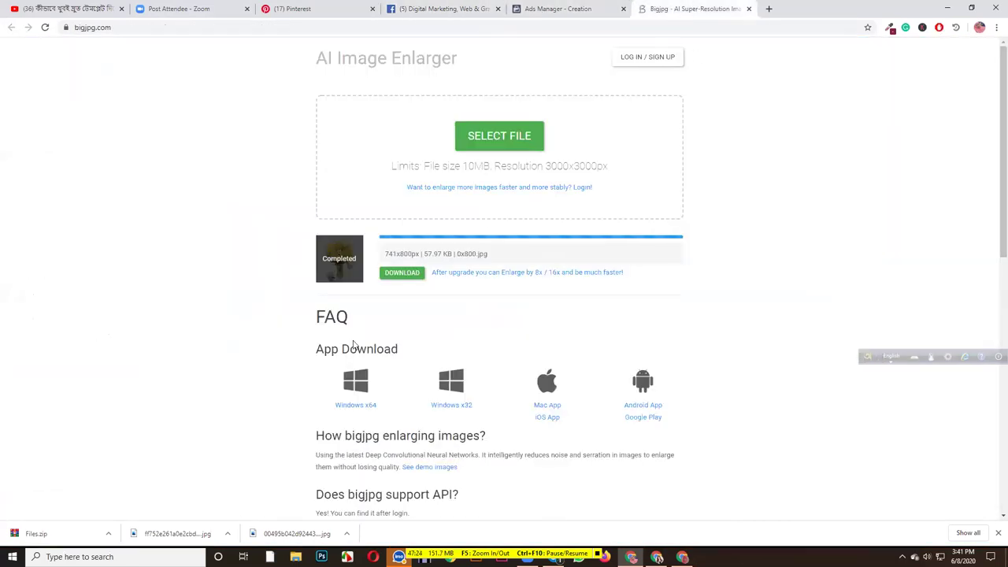
pyautogui.click(402, 274)
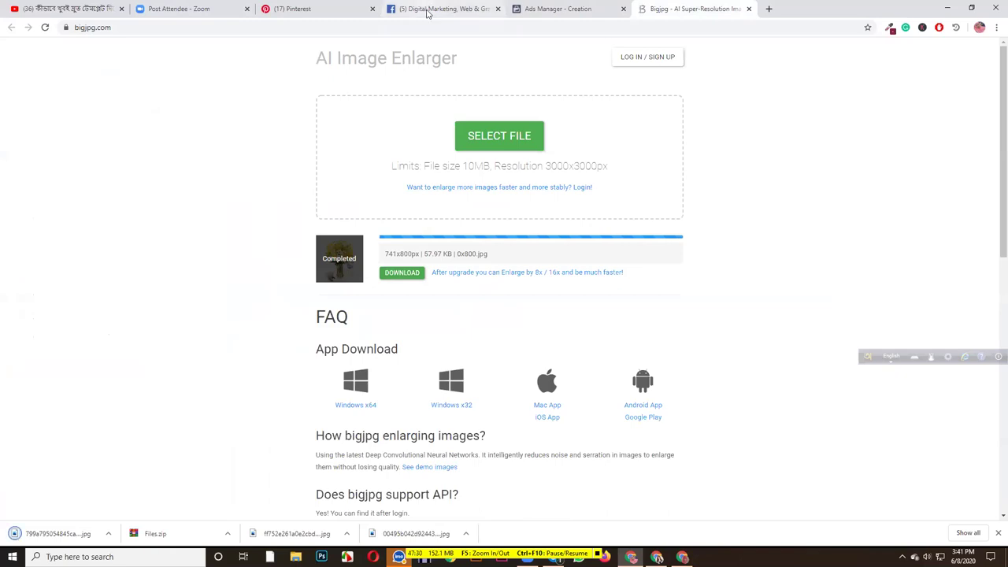
# Drag the downloaded photo onto the ad page and stay through the Leave site warning.
pyautogui.click(537, 12)
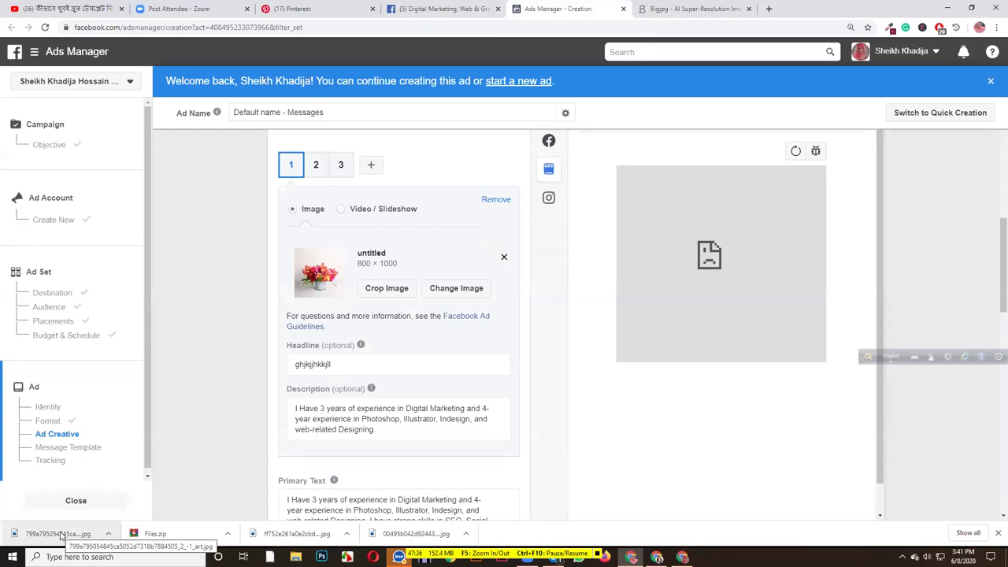
pyautogui.moveTo(62, 535); pyautogui.dragTo(731, 247)
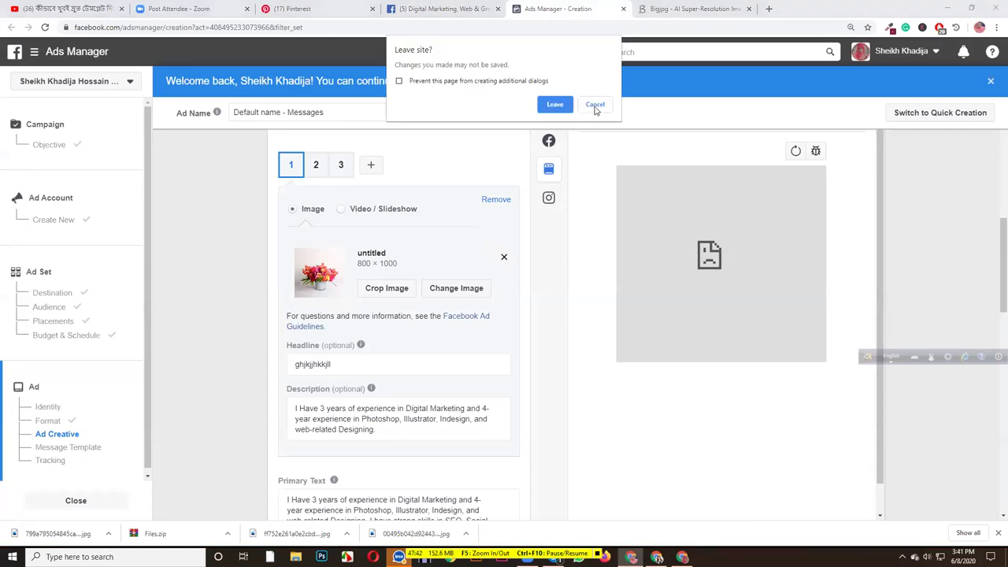
pyautogui.click(596, 110)
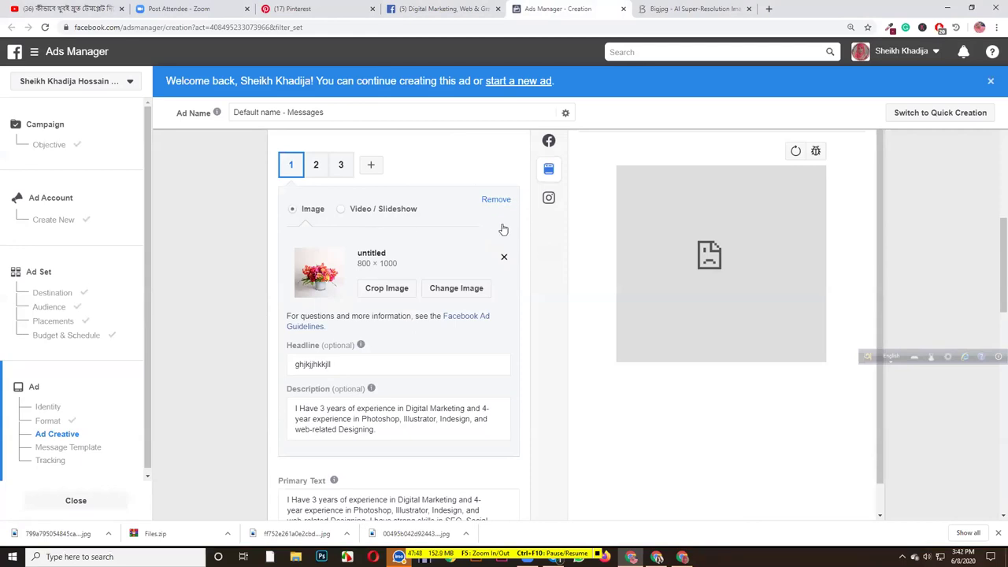
# Replace card 1's red-flower image with the enlarged 1896 × 2048 yellow-flower photo from Downloads.
pyautogui.click(505, 258)
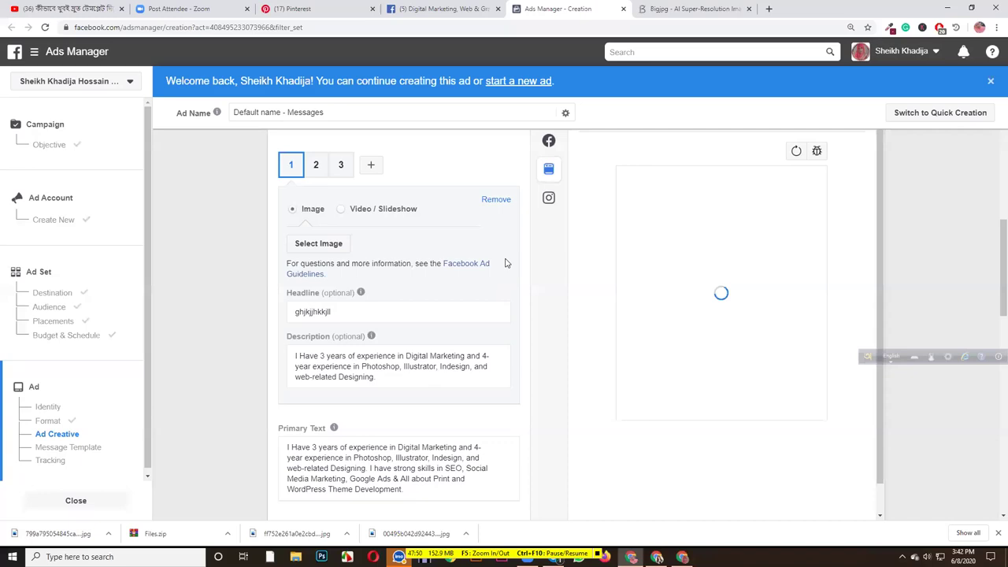
pyautogui.click(336, 246)
pyautogui.click(343, 134)
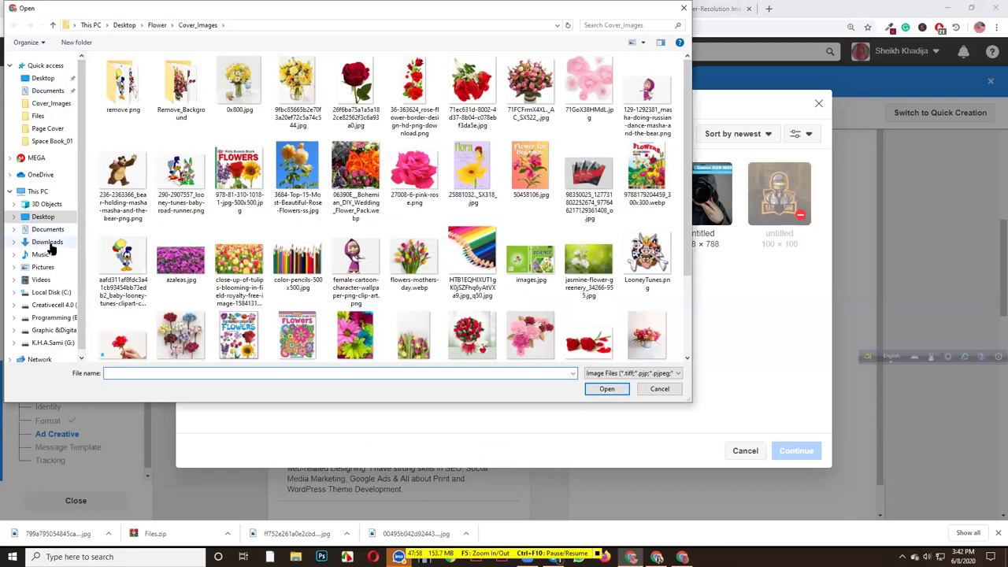
pyautogui.click(54, 244)
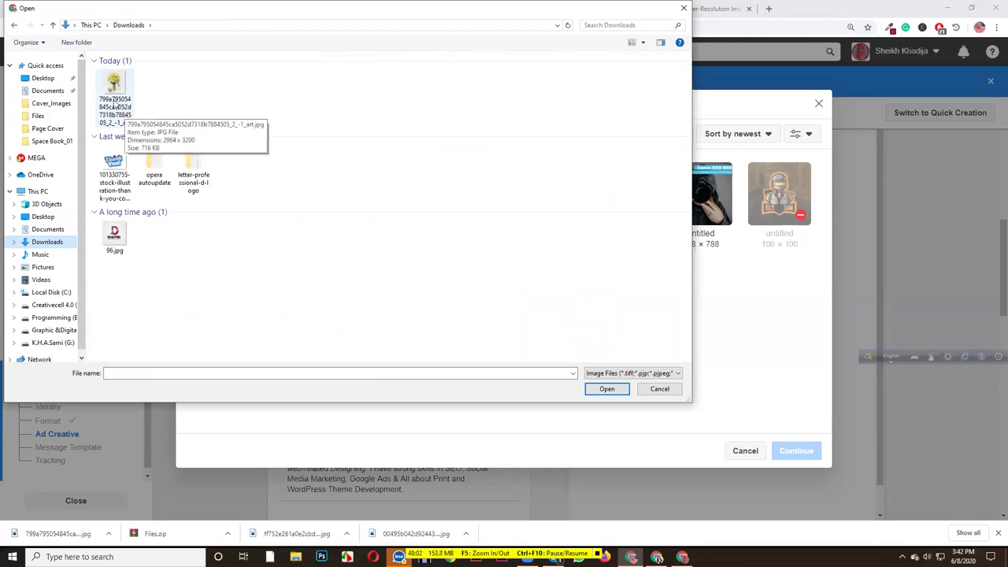
pyautogui.click(115, 103)
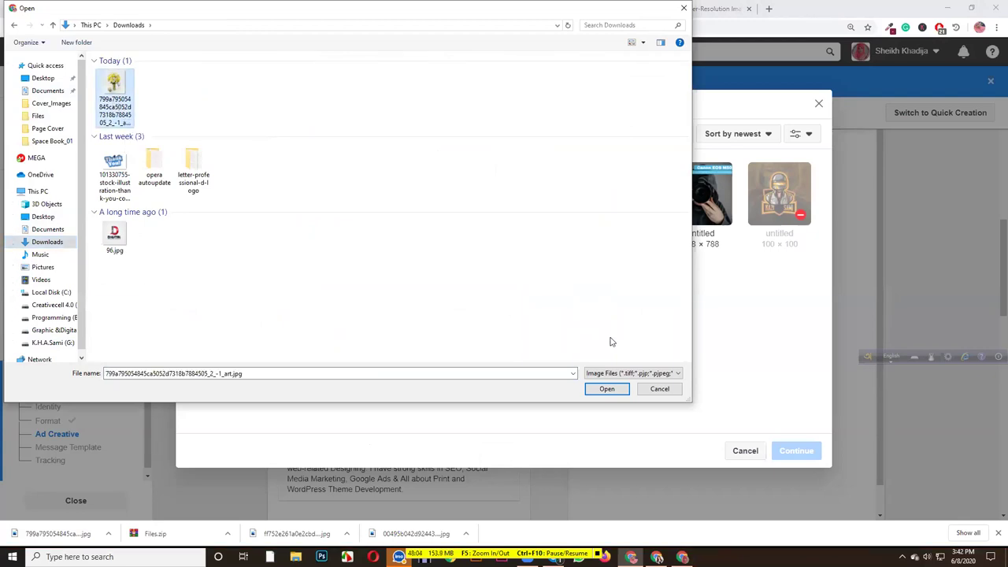
pyautogui.click(604, 389)
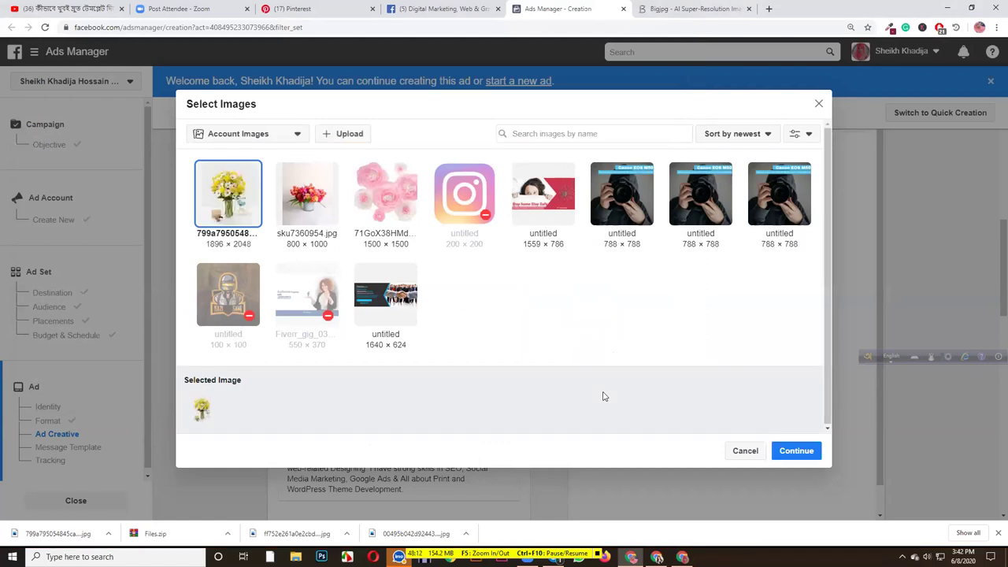
pyautogui.click(802, 451)
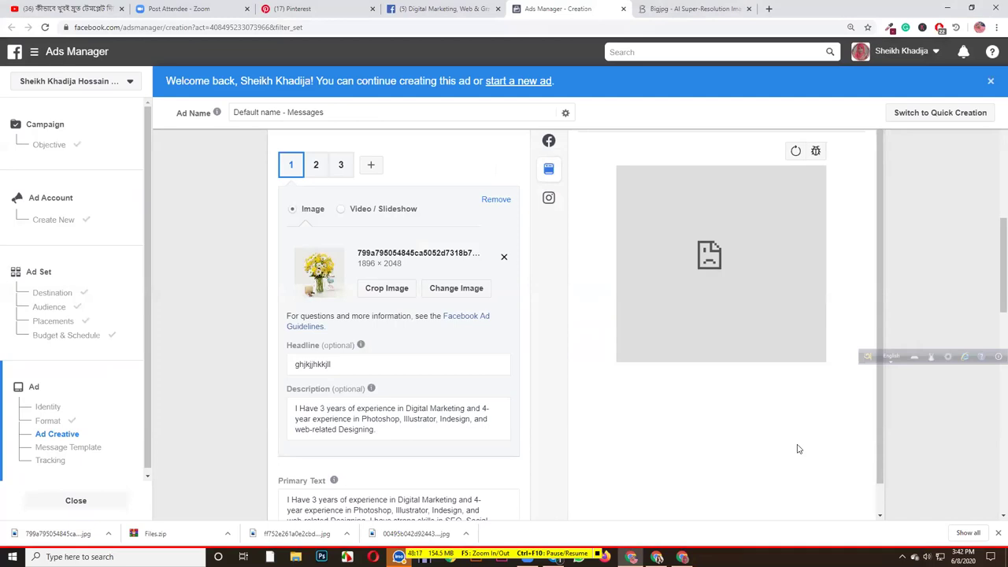
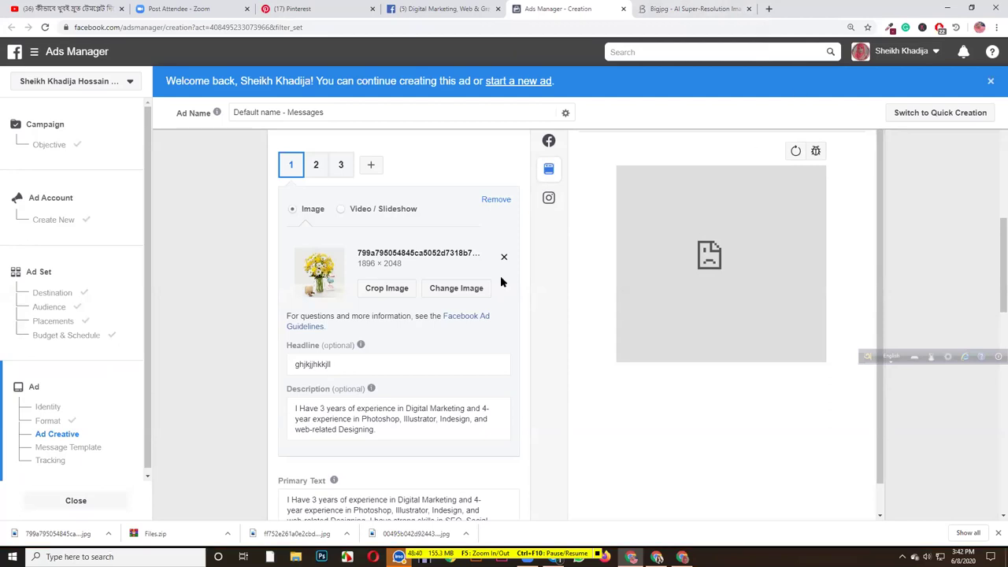
# Open the AdBlock settings page from the extension menu, then close it and return to Ads Manager.
pyautogui.scroll(-1, 441, 319)
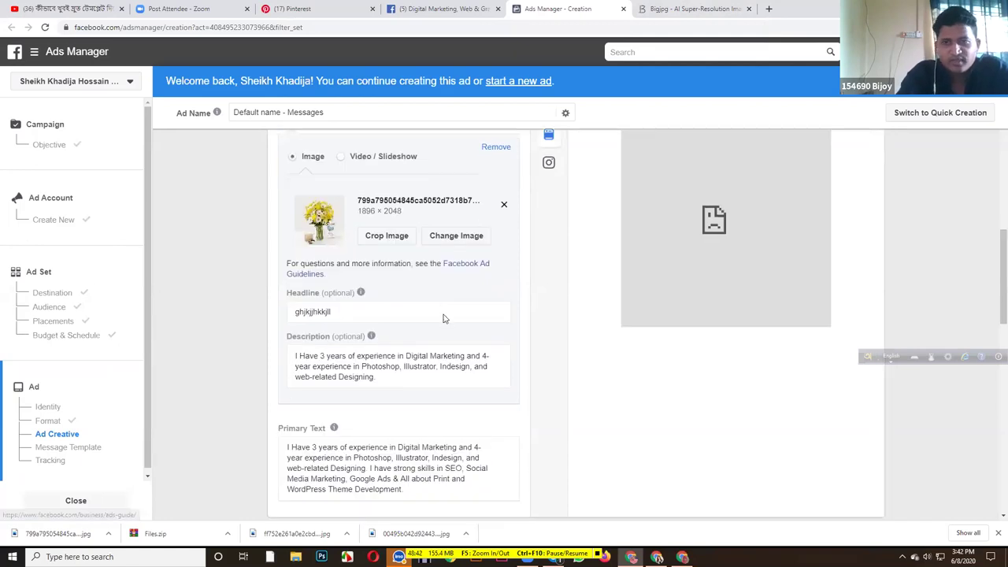
pyautogui.scroll(-4, 443, 318)
pyautogui.scroll(2, 491, 285)
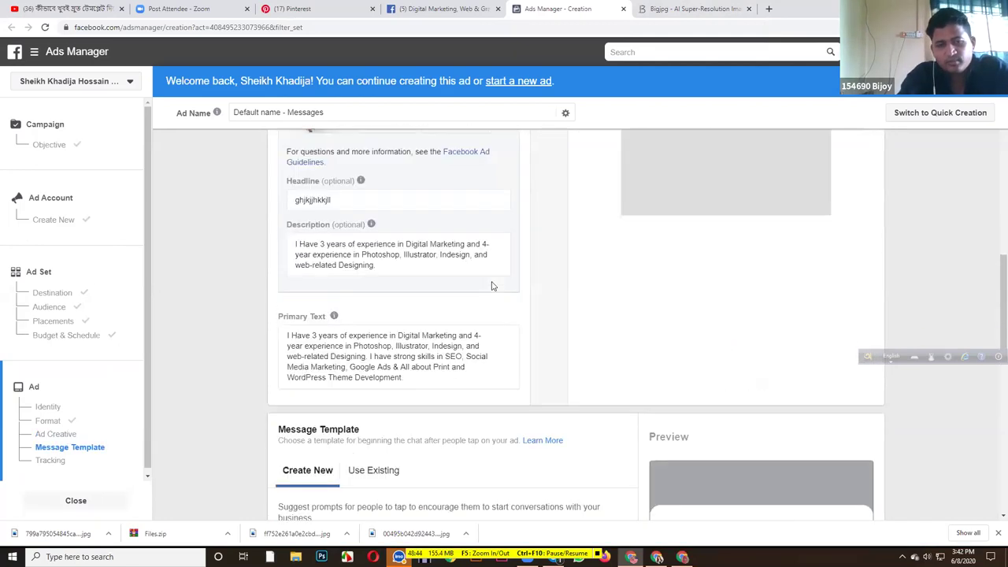
pyautogui.scroll(4, 491, 285)
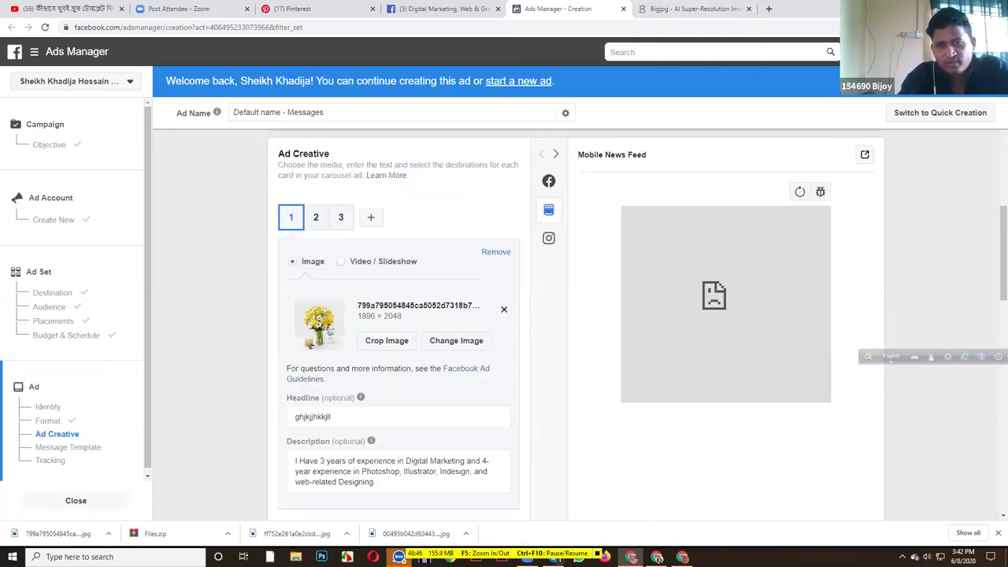
pyautogui.click(939, 27)
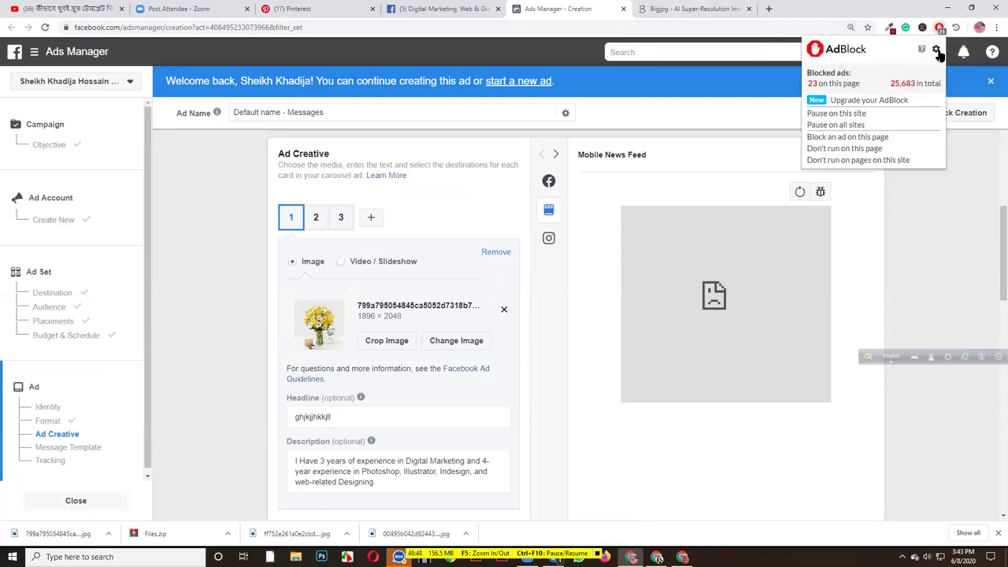
pyautogui.click(937, 49)
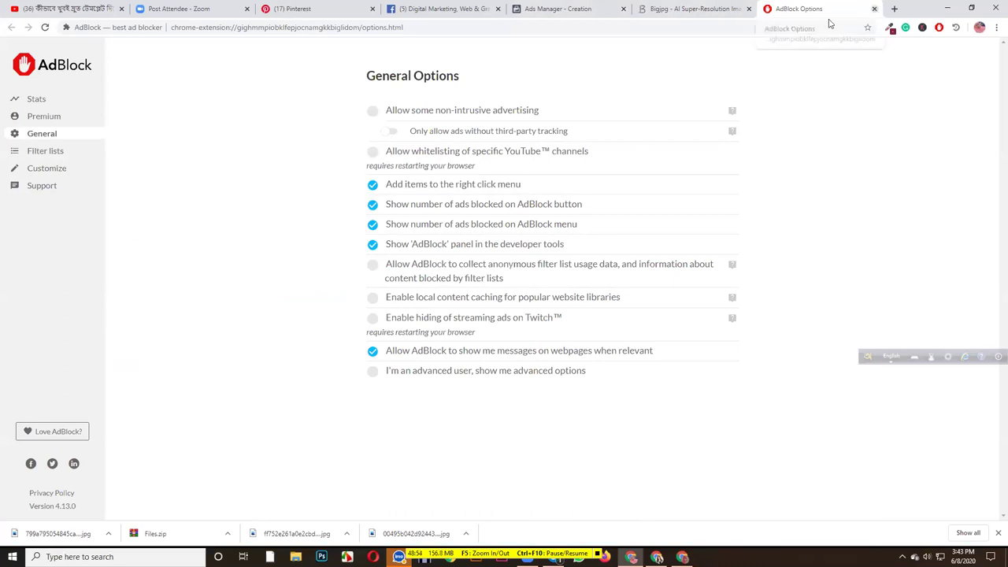
pyautogui.hotkey('ctrl', 'w')
pyautogui.click(543, 11)
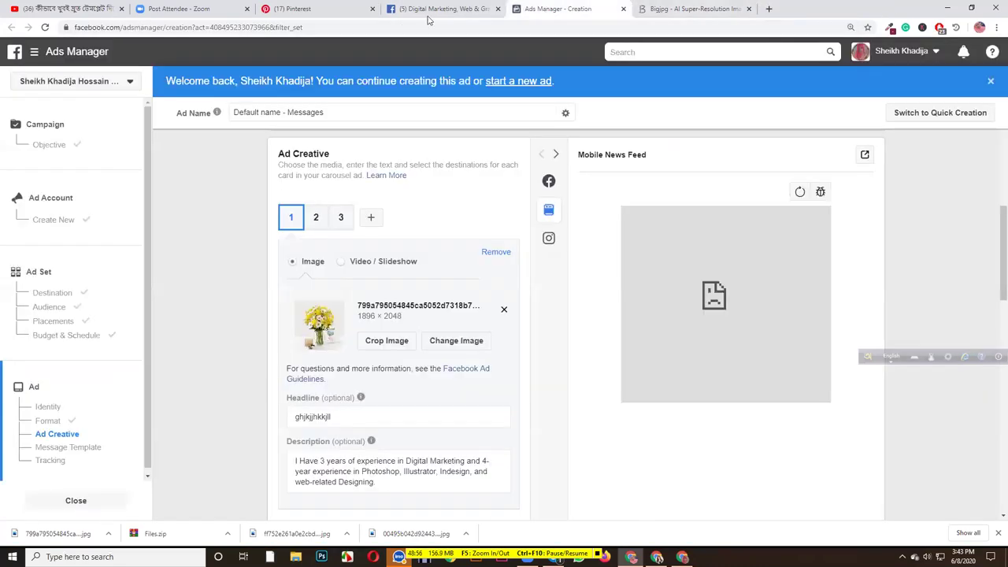
# Set carousel card 2's image to sku7360954.jpg, then switch back to card 1.
pyautogui.scroll(-4, 385, 388)
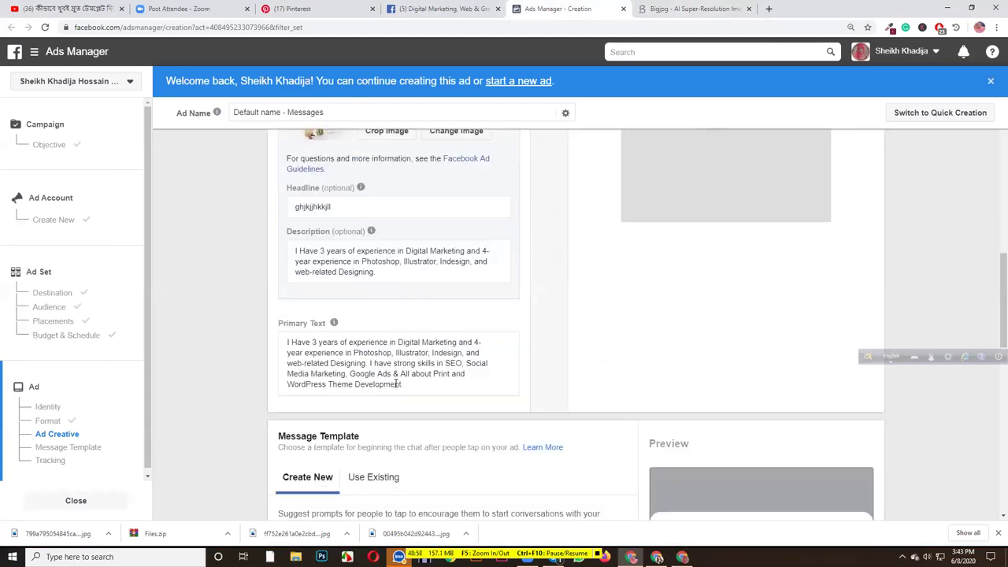
pyautogui.scroll(-1, 410, 382)
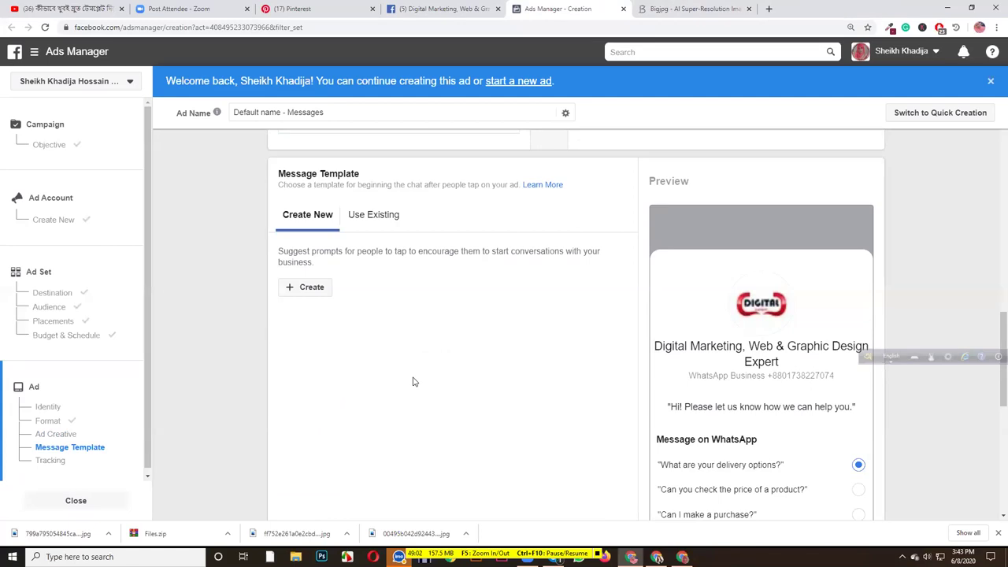
pyautogui.scroll(8, 412, 382)
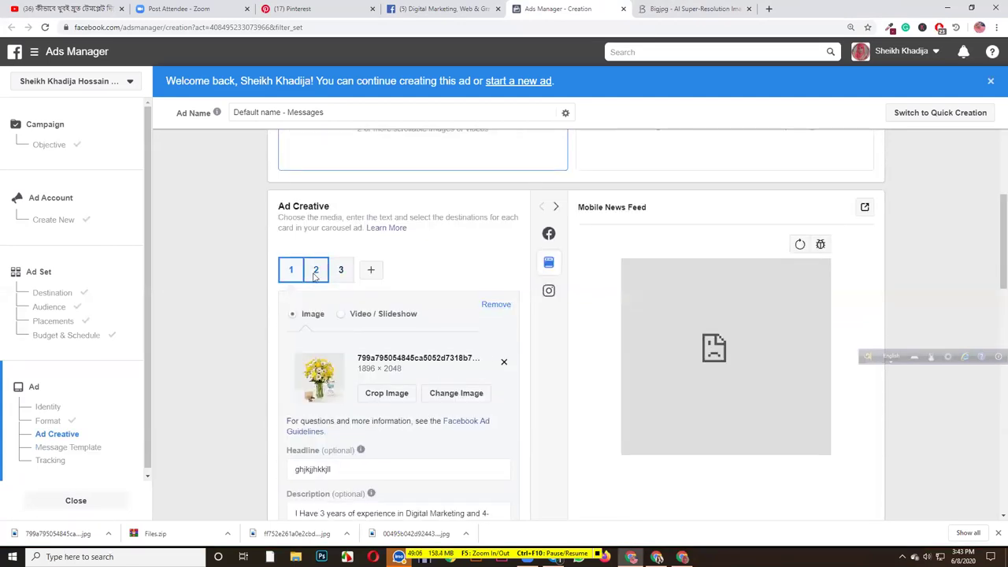
pyautogui.click(316, 269)
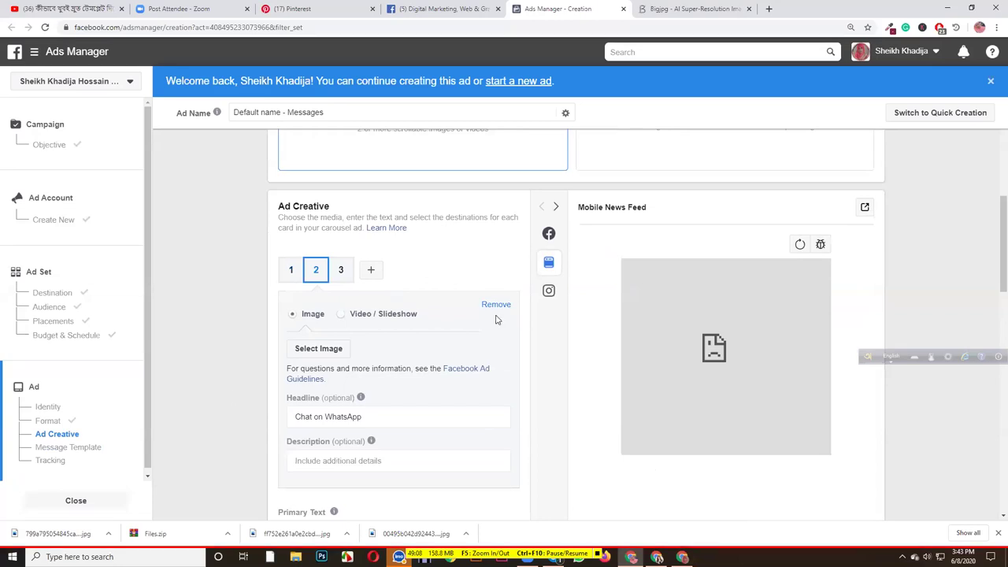
pyautogui.click(318, 351)
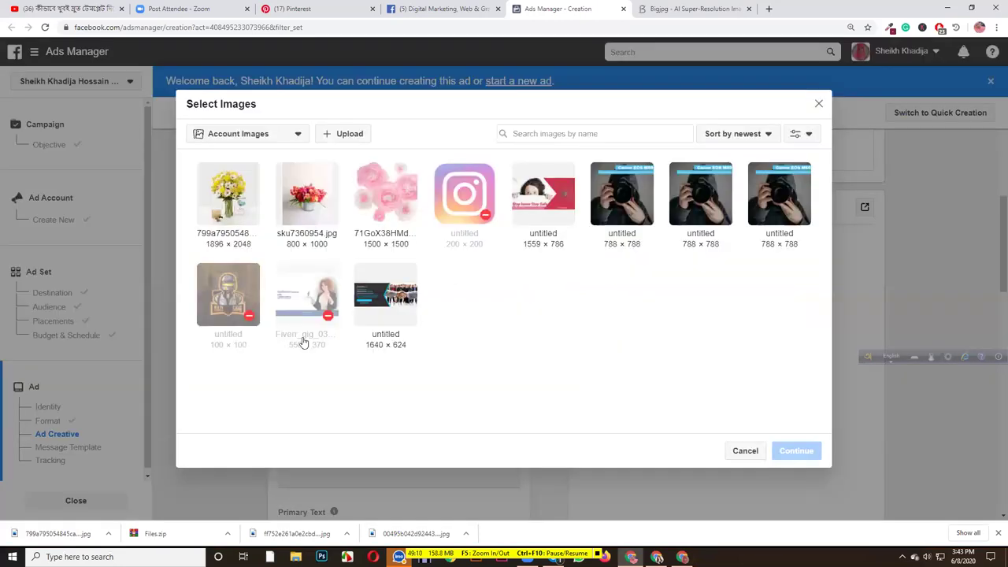
pyautogui.click(296, 193)
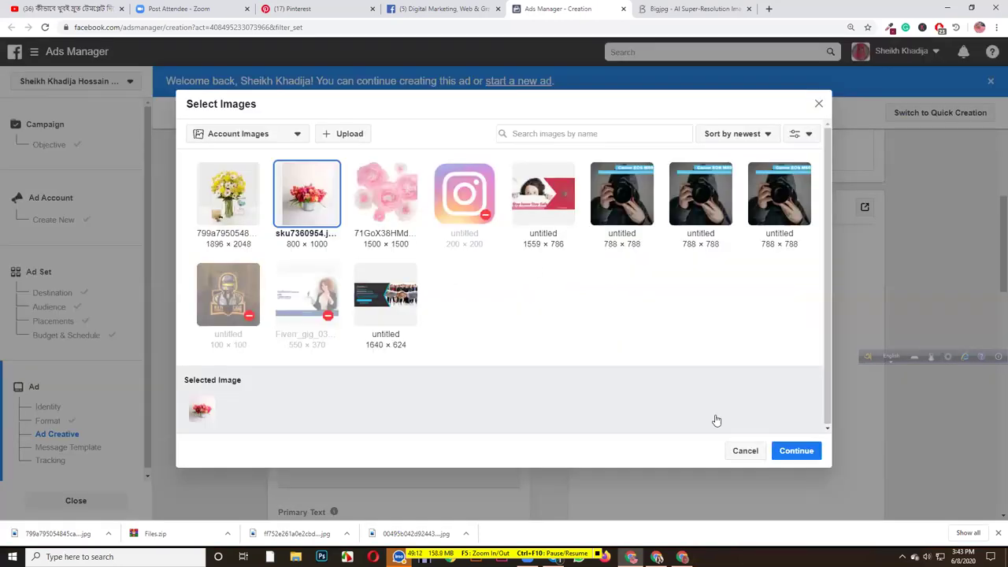
pyautogui.click(791, 447)
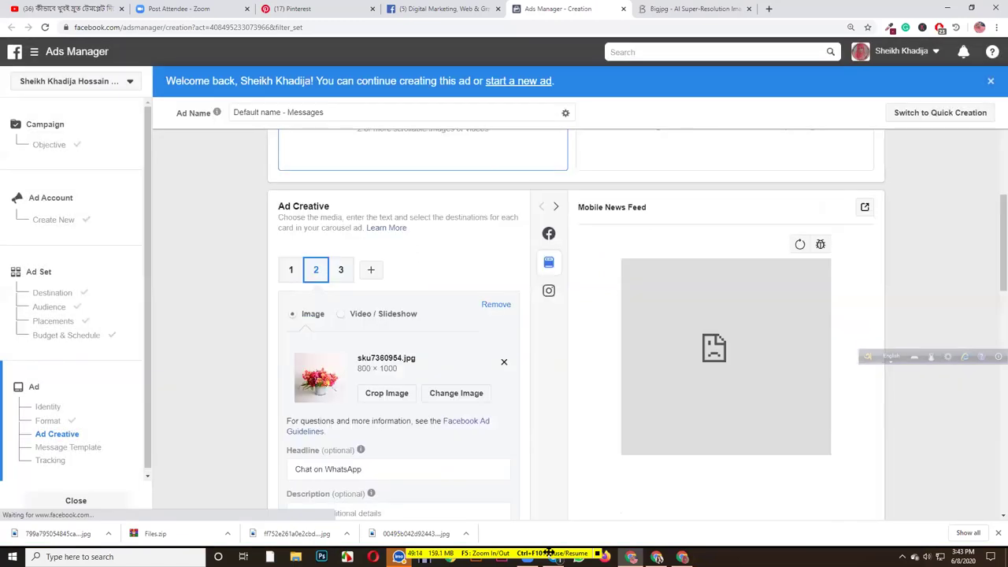
pyautogui.click(293, 271)
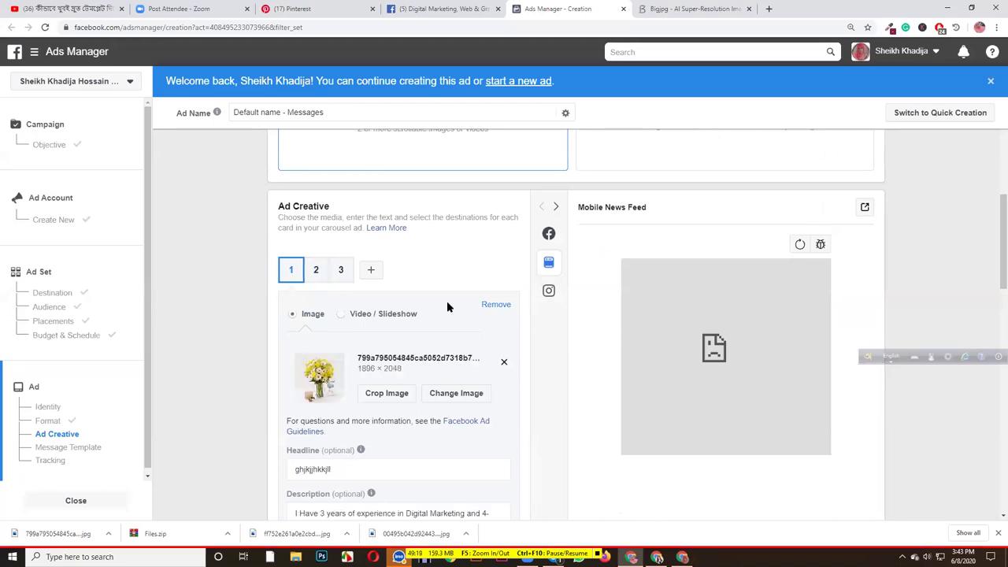
pyautogui.scroll(3, 464, 288)
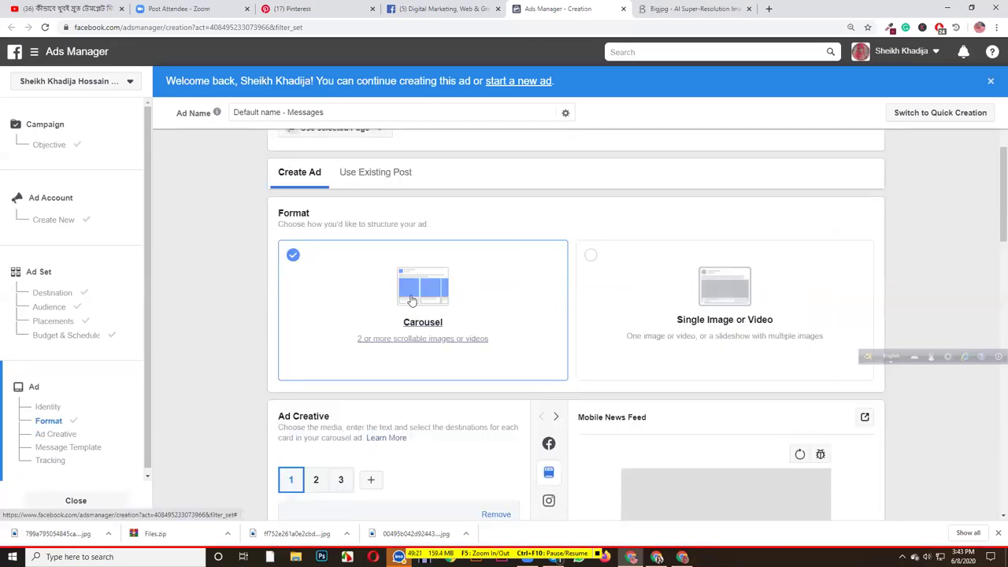
# Switch the format to single image or video and add sku7360954.jpg as the ad media.
pyautogui.click(721, 298)
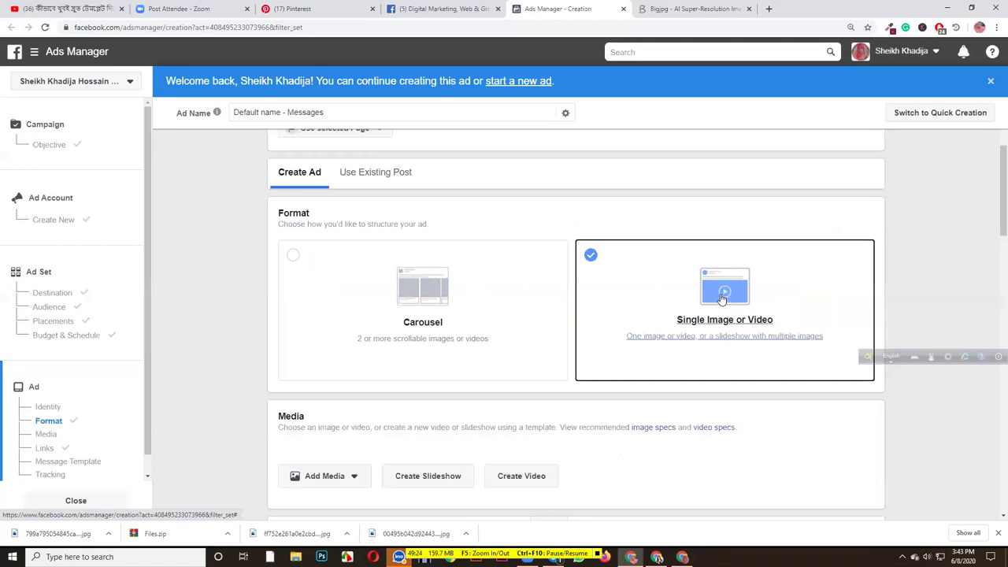
pyautogui.scroll(-2, 721, 298)
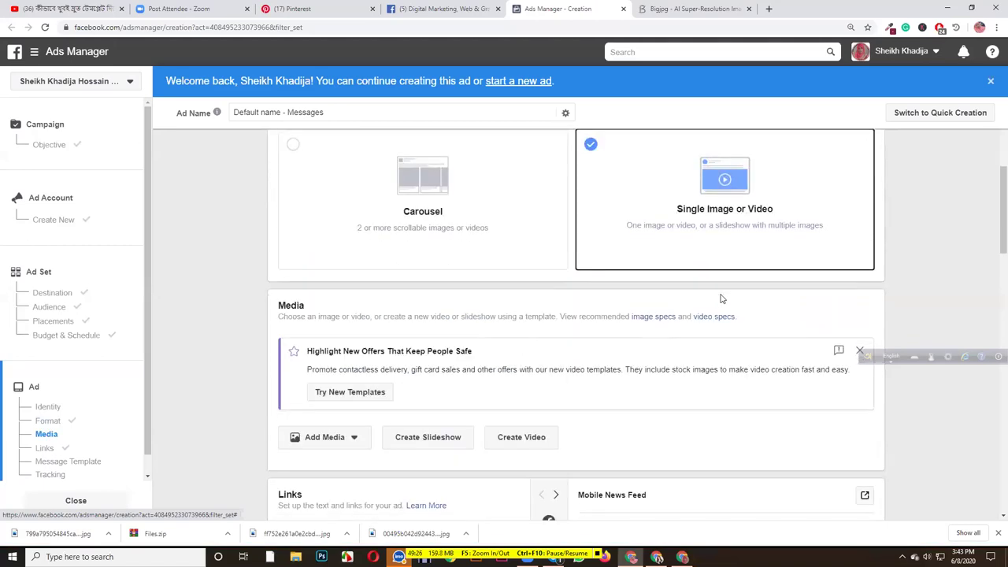
pyautogui.scroll(-1, 721, 299)
pyautogui.scroll(-2, 721, 298)
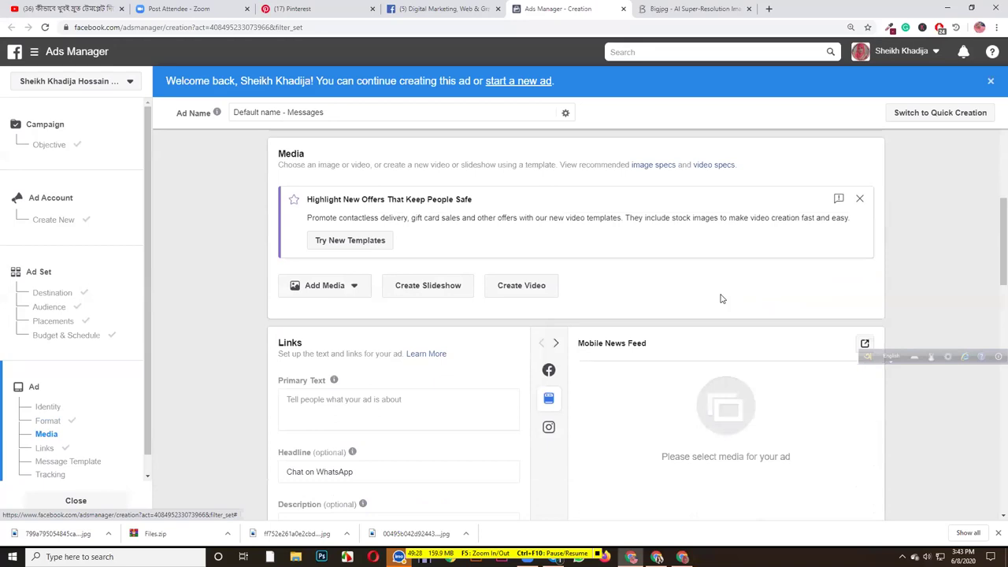
pyautogui.click(334, 292)
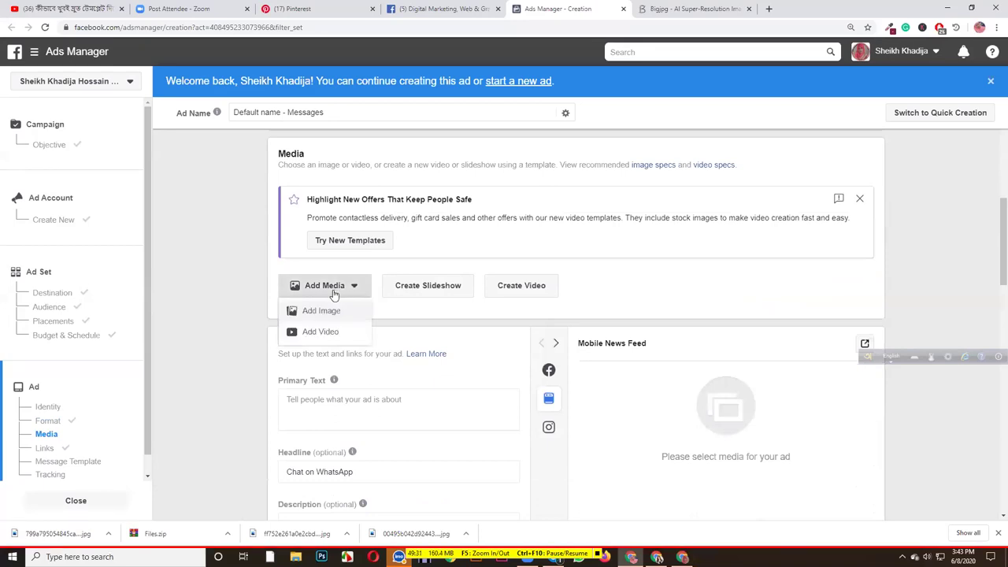
pyautogui.click(335, 310)
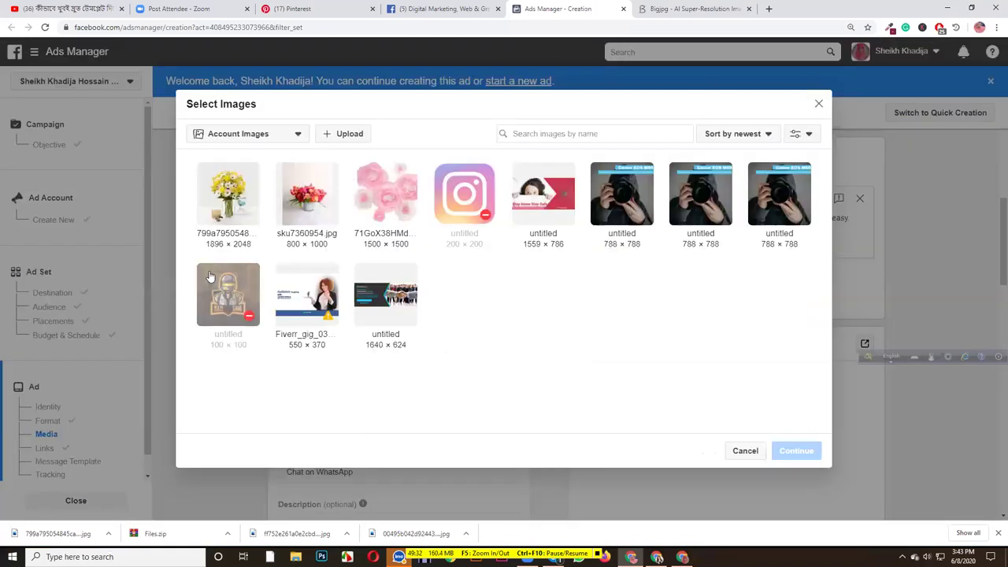
pyautogui.click(307, 195)
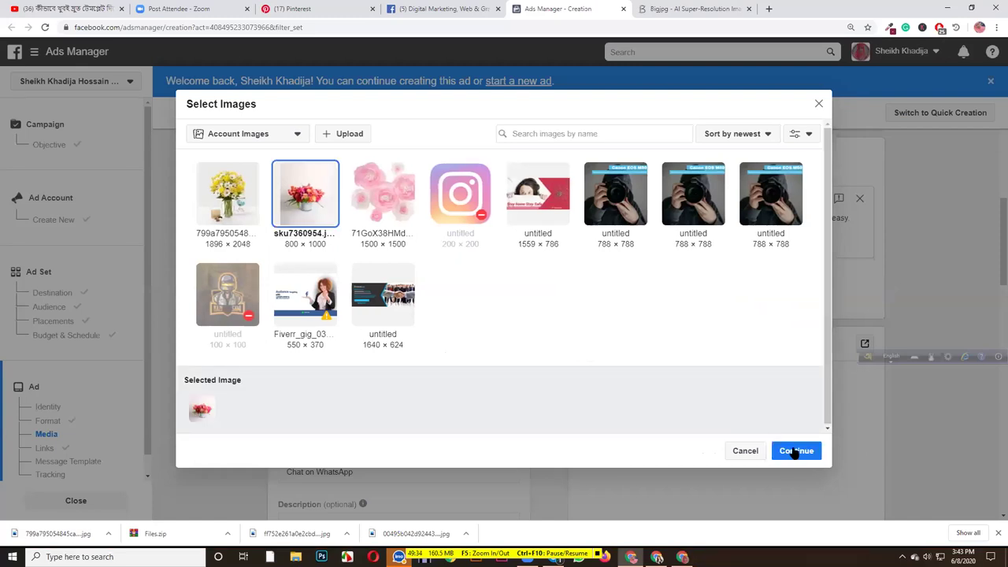
pyautogui.click(795, 451)
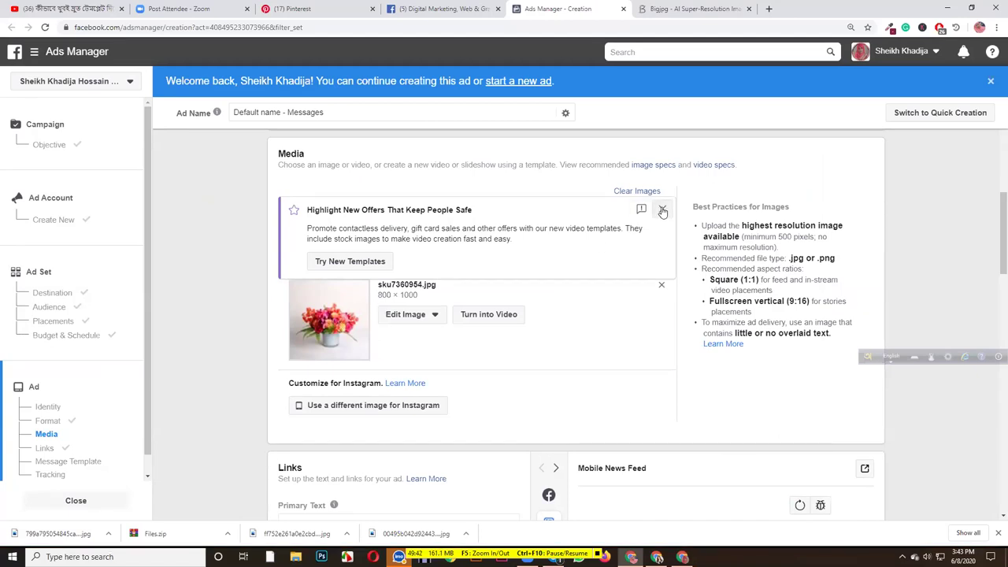
# Dismiss the offers banner and replace the image with the untitled 788 × 788 camera photo.
pyautogui.click(662, 210)
pyautogui.scroll(1, 556, 277)
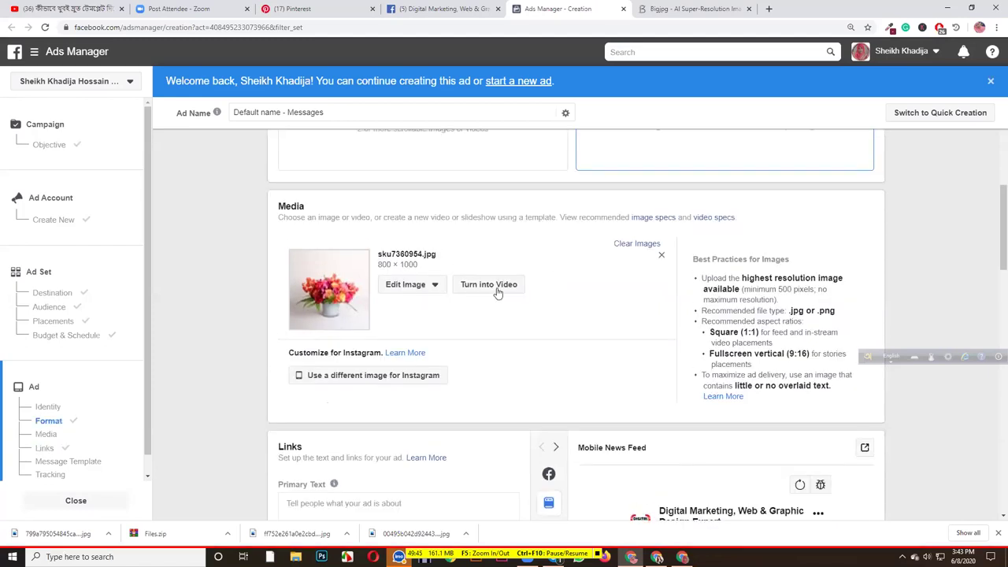
pyautogui.click(405, 285)
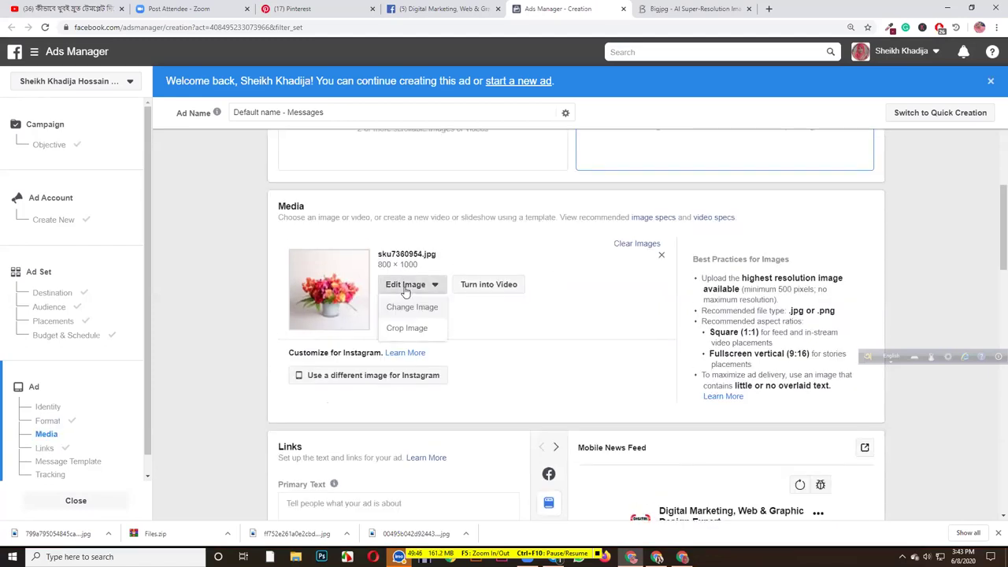
pyautogui.click(405, 287)
pyautogui.click(405, 287)
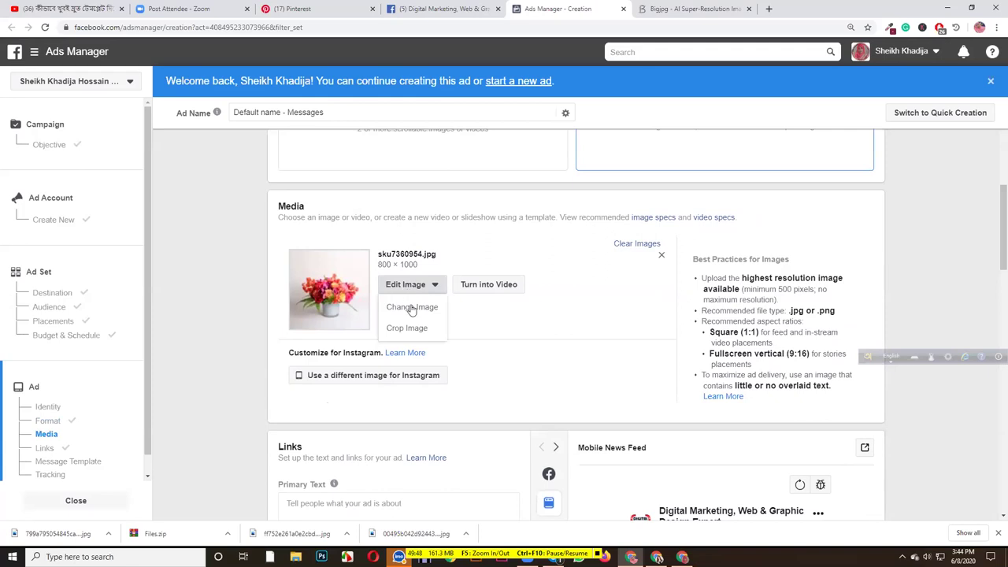
pyautogui.click(409, 309)
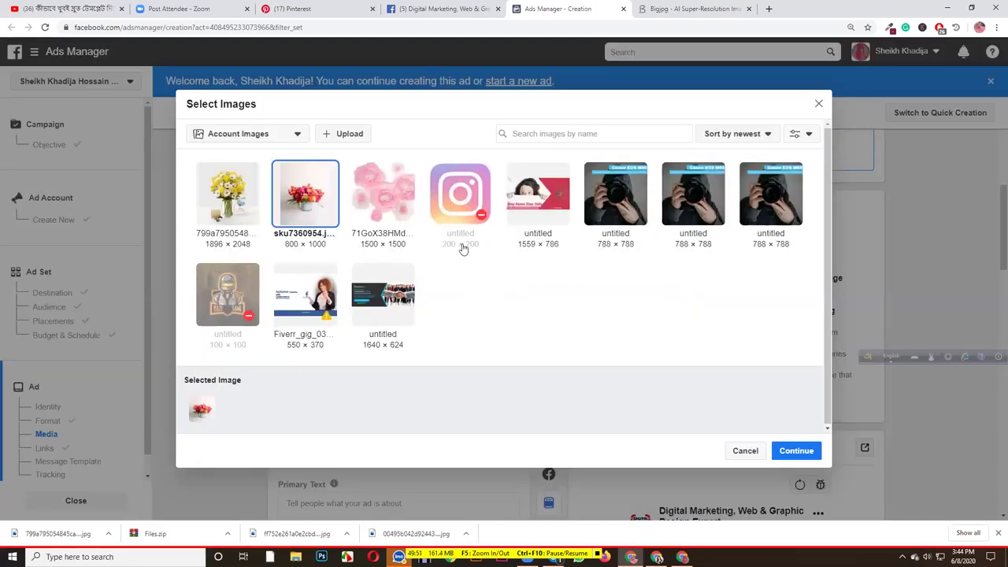
pyautogui.click(613, 217)
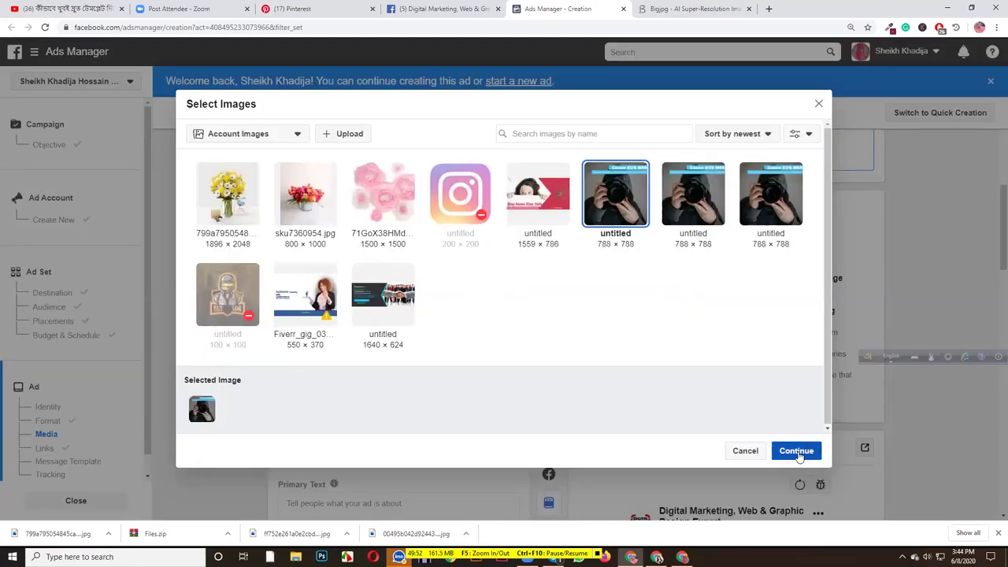
pyautogui.click(797, 455)
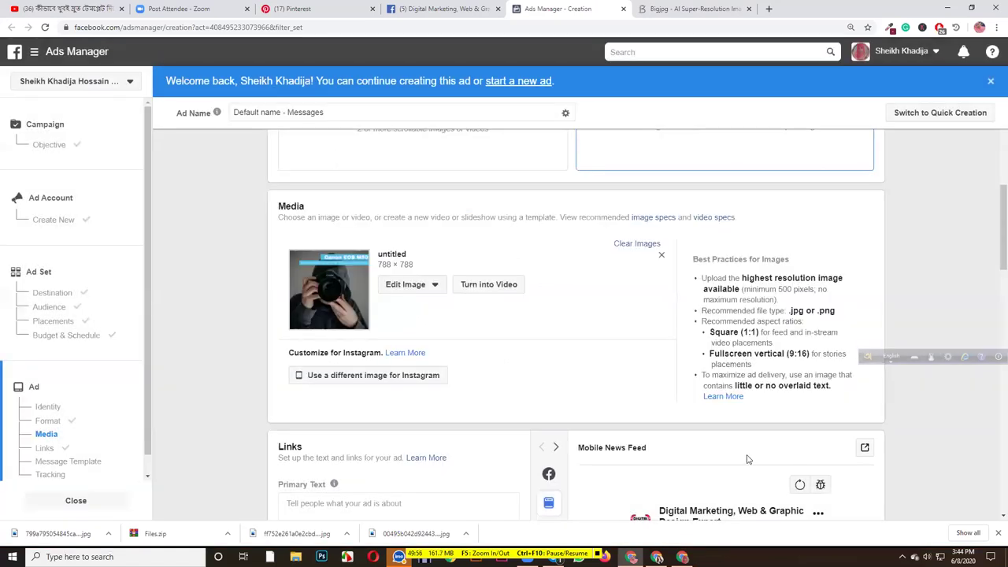
# Scroll through the ad form to check the Canon EOS M50 photo in the news feed preview.
pyautogui.scroll(-4, 560, 308)
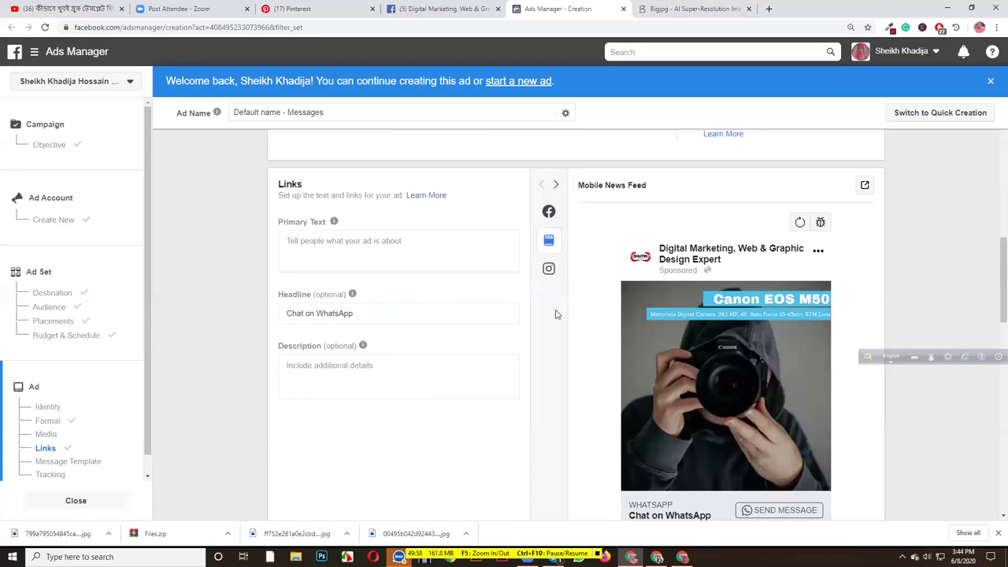
pyautogui.scroll(-1, 470, 332)
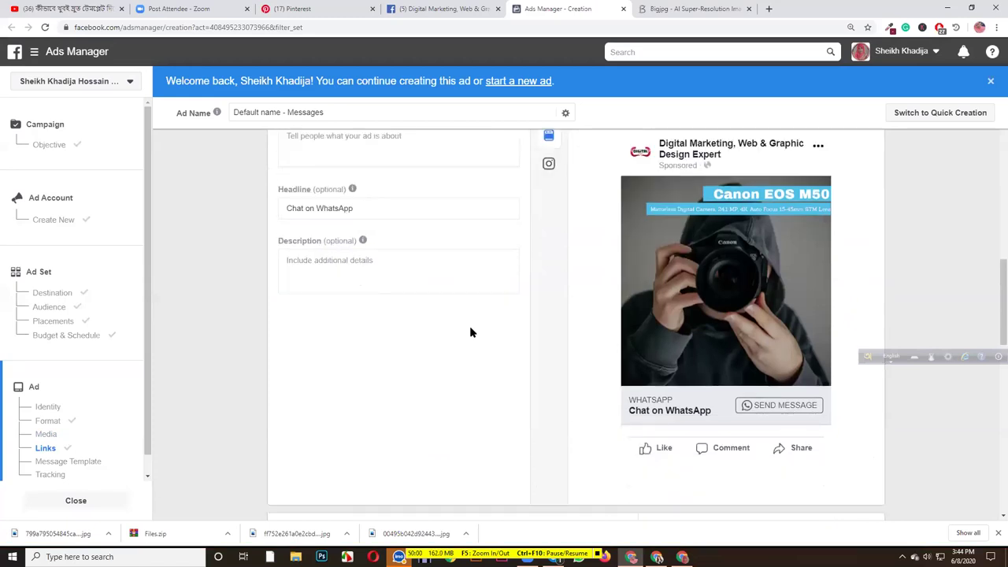
pyautogui.scroll(2, 470, 332)
pyautogui.scroll(-5, 470, 332)
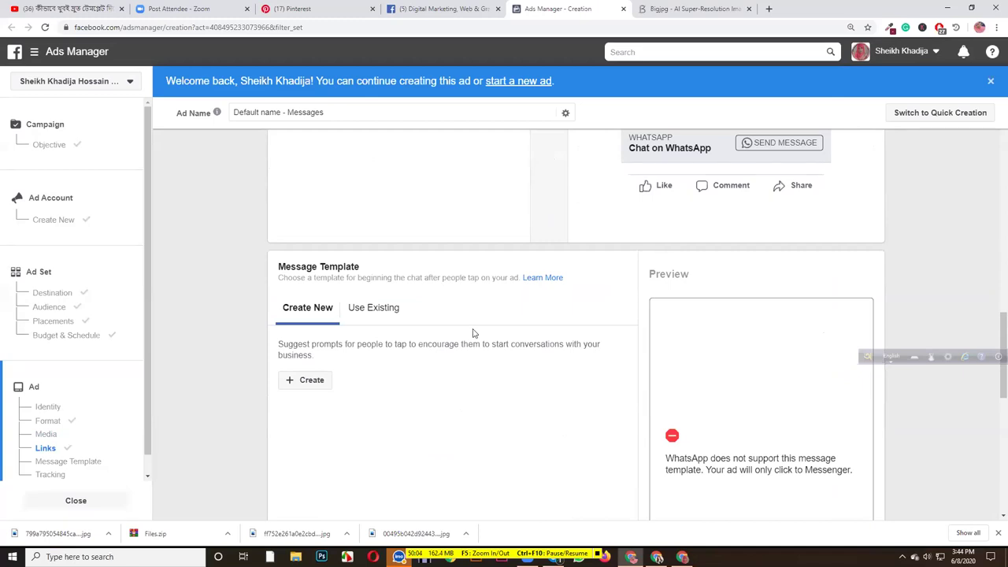
pyautogui.scroll(-7, 472, 333)
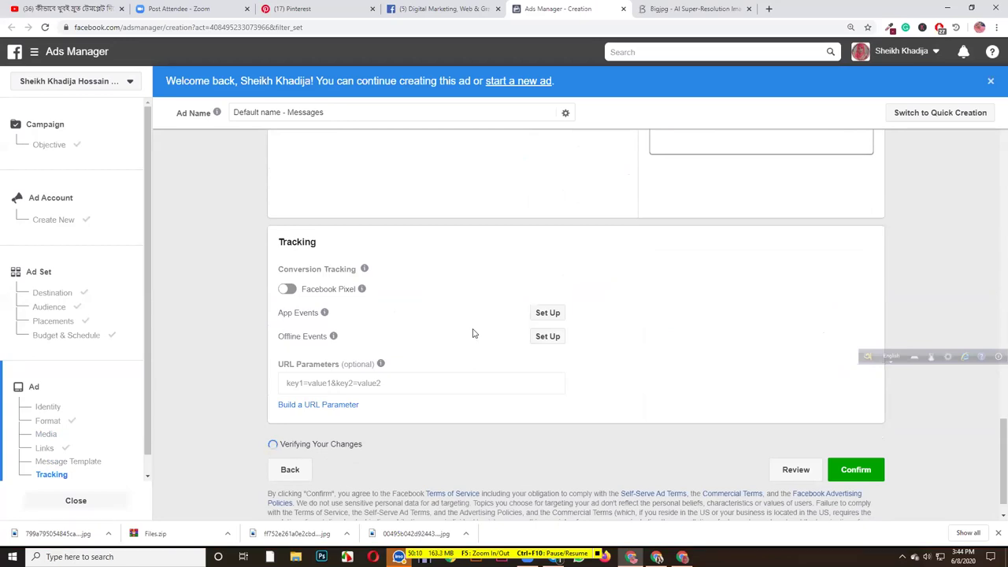
pyautogui.scroll(-1, 473, 333)
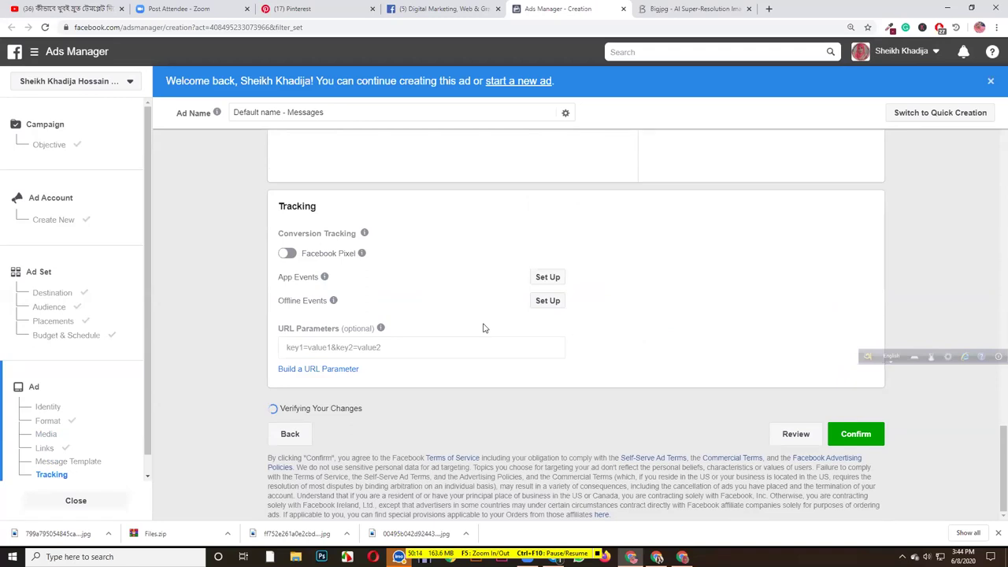
pyautogui.scroll(10, 483, 329)
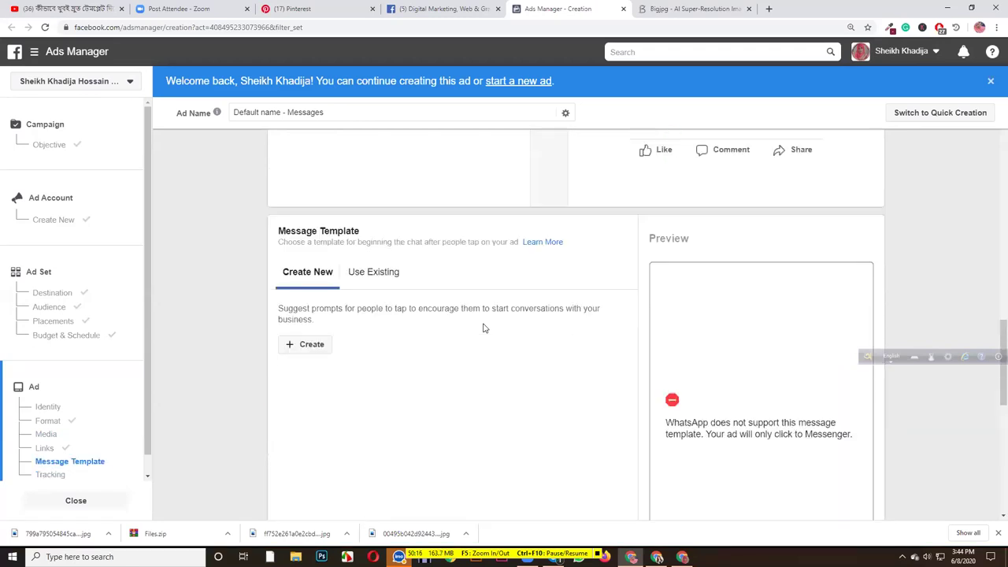
pyautogui.scroll(1, 483, 328)
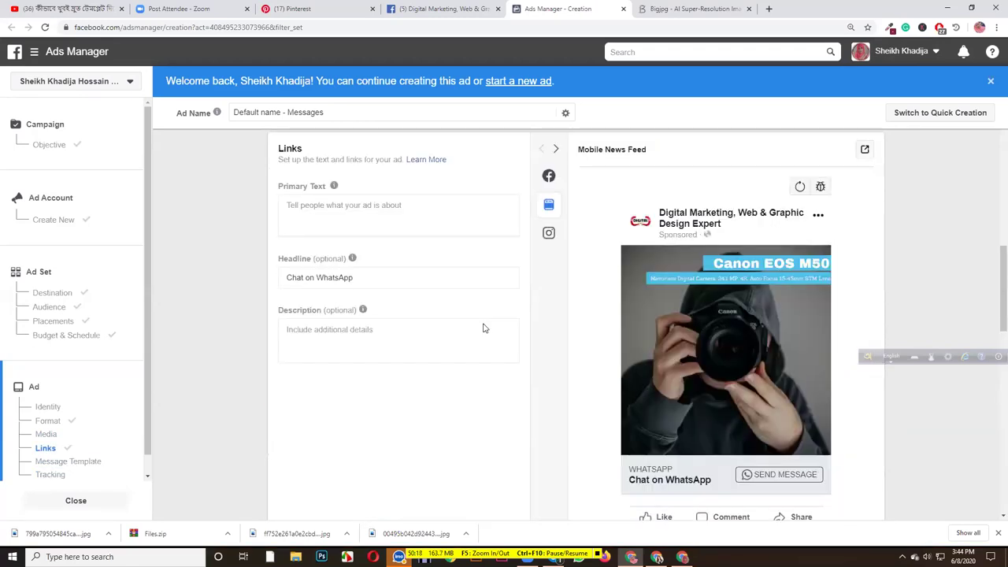
pyautogui.scroll(1, 484, 328)
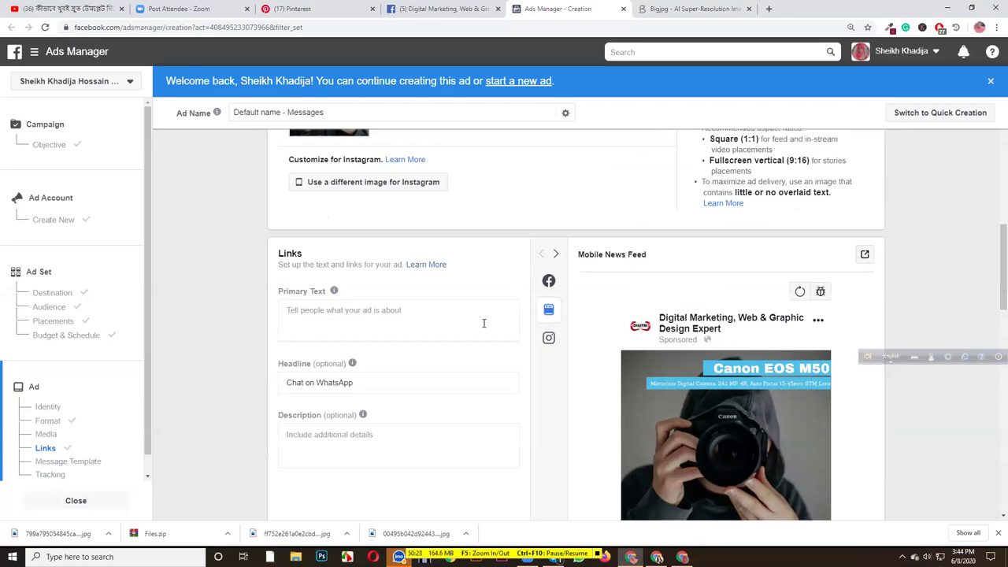
pyautogui.scroll(3, 483, 323)
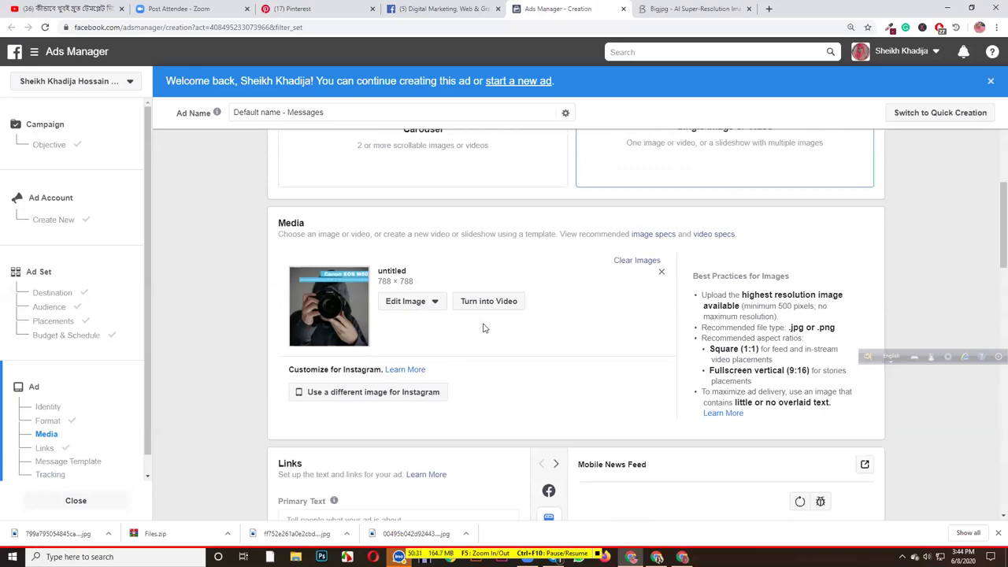
pyautogui.scroll(-3, 483, 328)
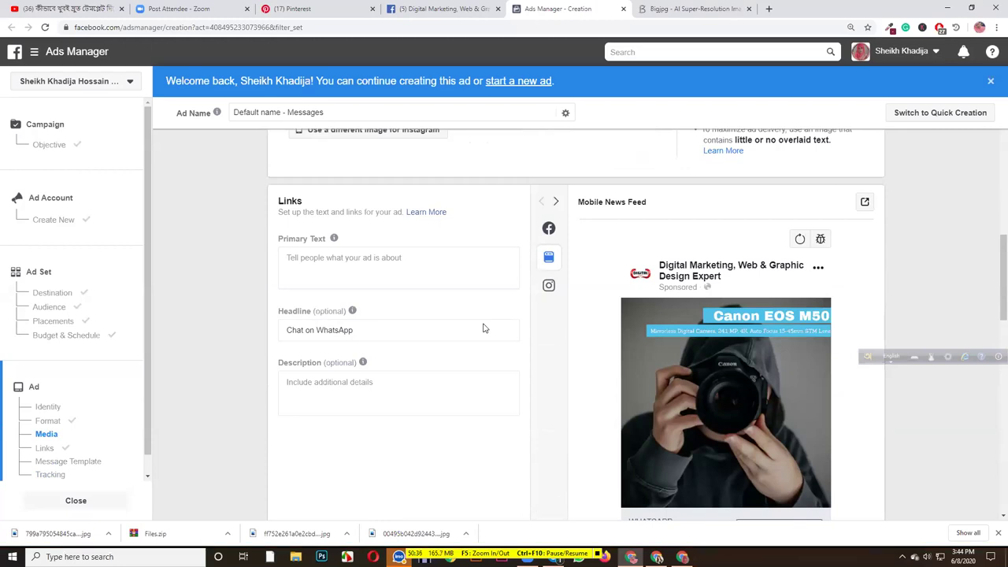
pyautogui.scroll(1, 483, 327)
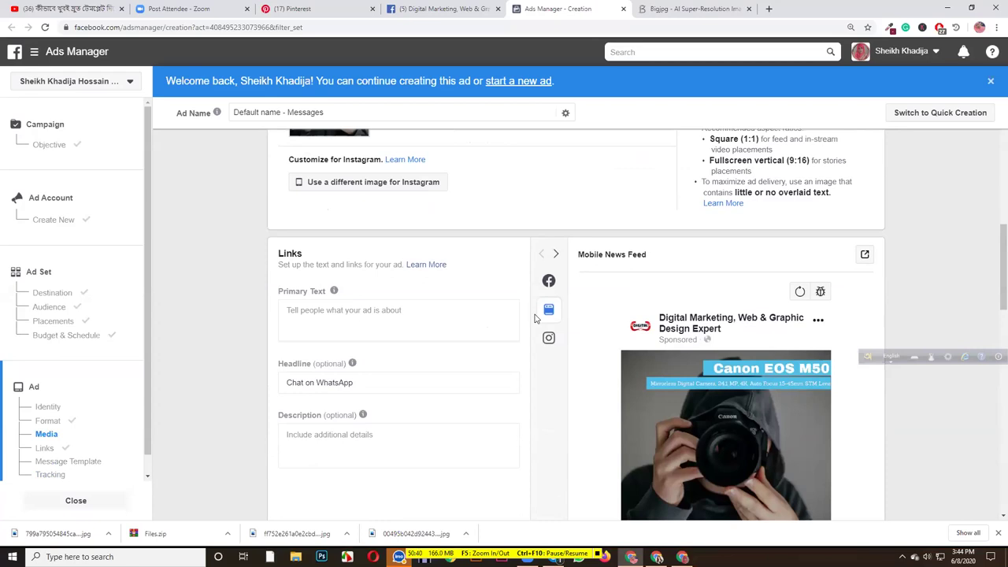
pyautogui.scroll(1, 534, 317)
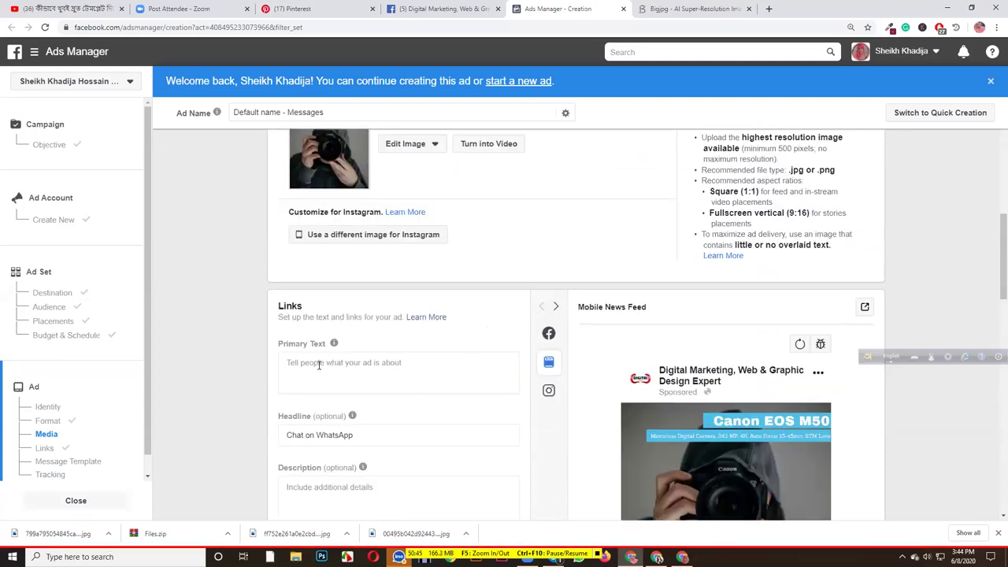
# Enter placeholder primary text and change the headline to 'digital expert'.
pyautogui.click(319, 364)
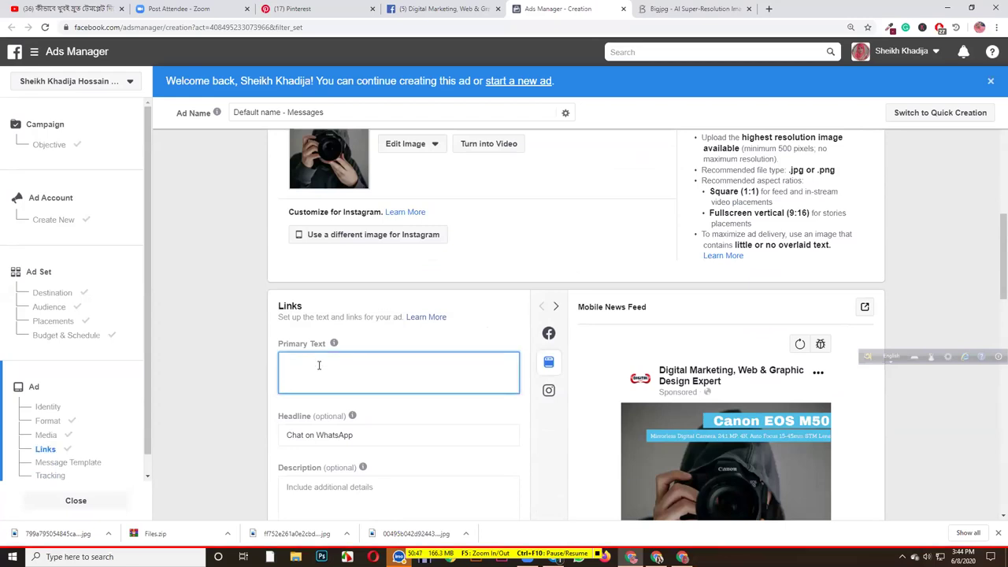
pyautogui.write('sfsaghjlkjl;liul')
pyautogui.write('klkjkfikgll')
pyautogui.moveTo(356, 435); pyautogui.dragTo(269, 435)
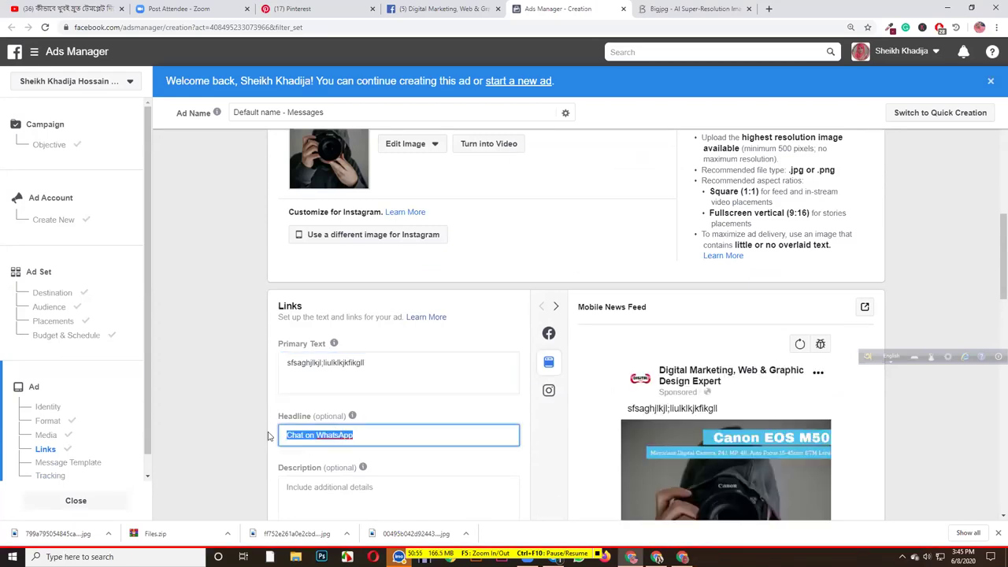
pyautogui.write('digi')
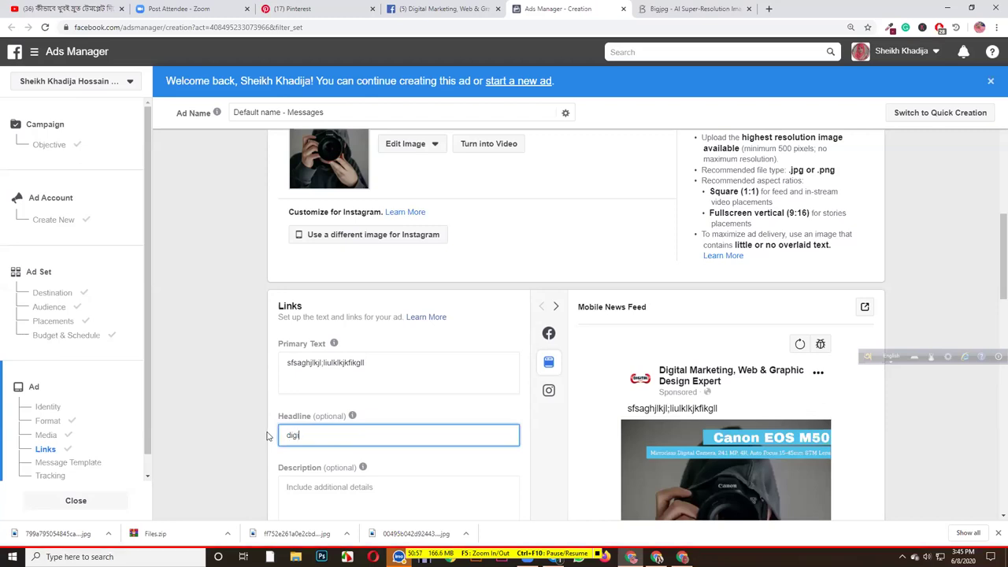
pyautogui.write('tal e')
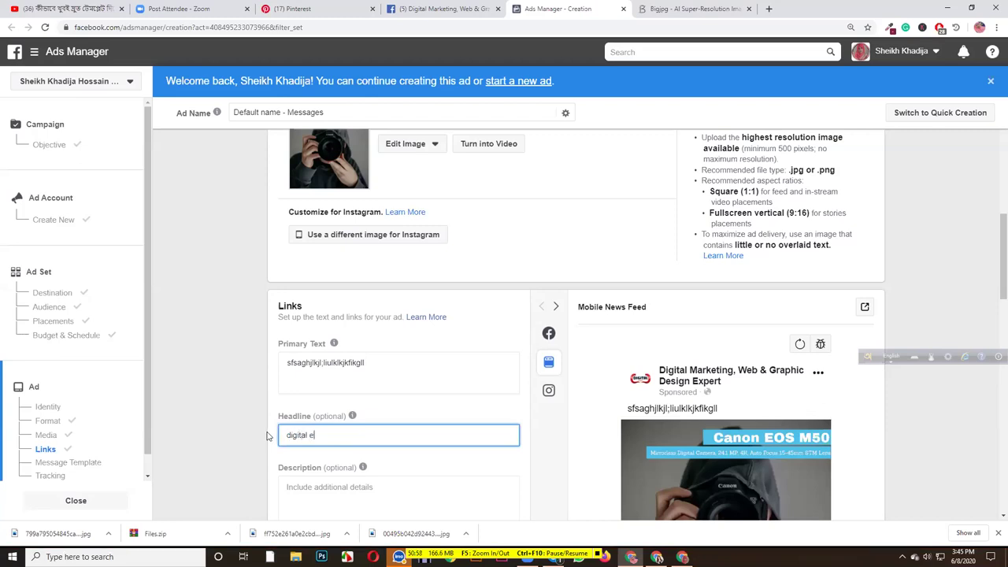
pyautogui.write('xpa')
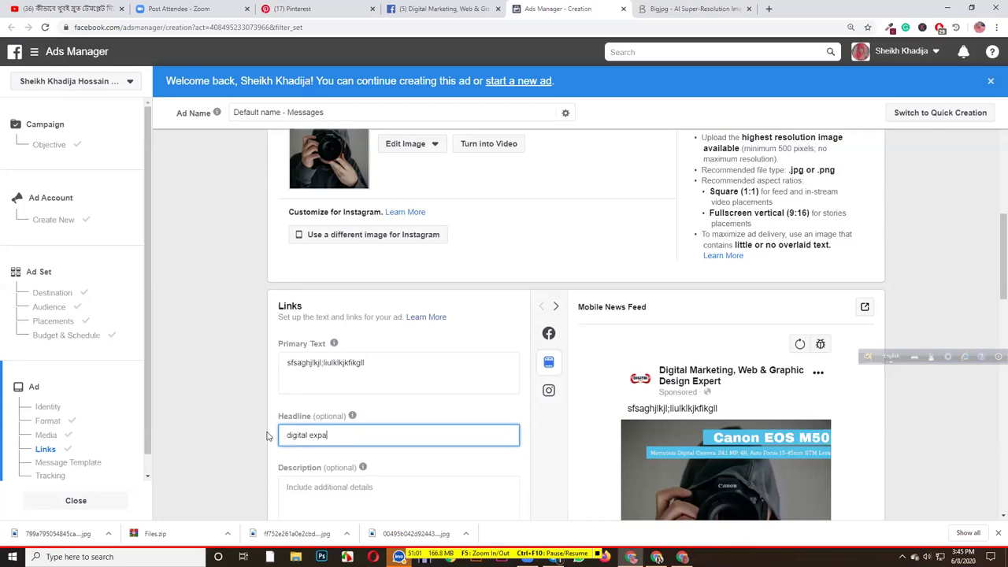
pyautogui.press('BackSpace')
pyautogui.write('ert')
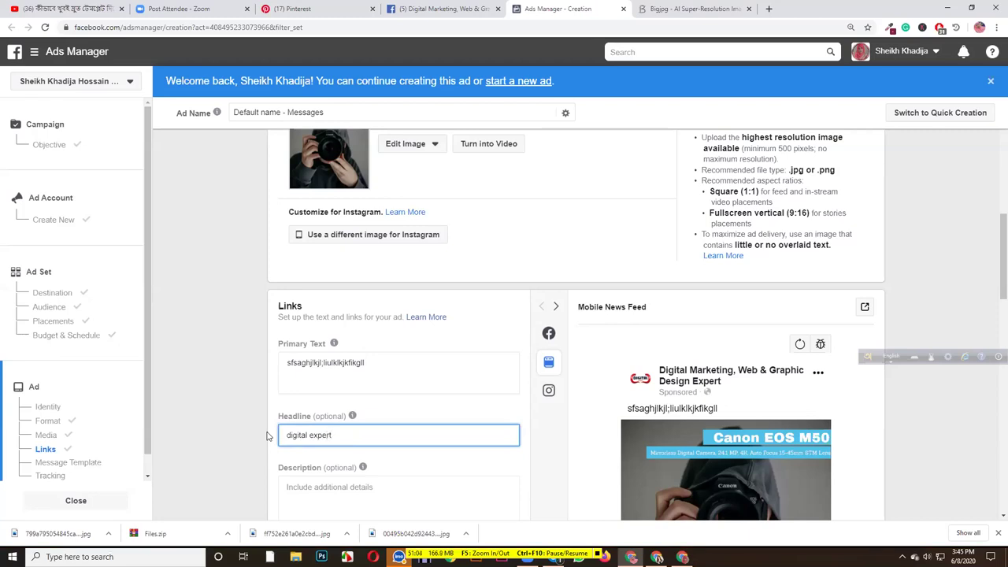
# Fill the ad's description with placeholder text.
pyautogui.scroll(-2, 319, 422)
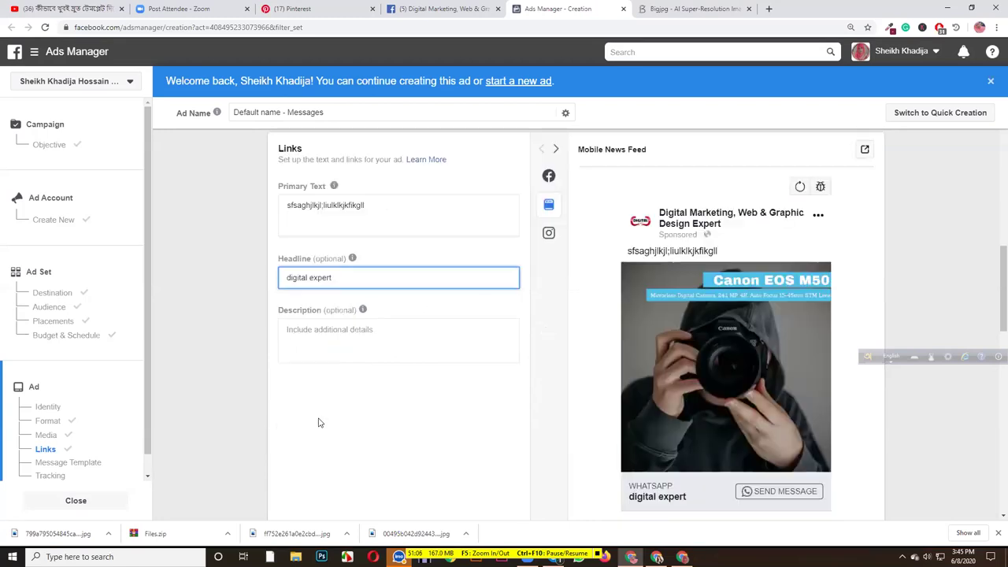
pyautogui.click(314, 337)
pyautogui.write('fdx')
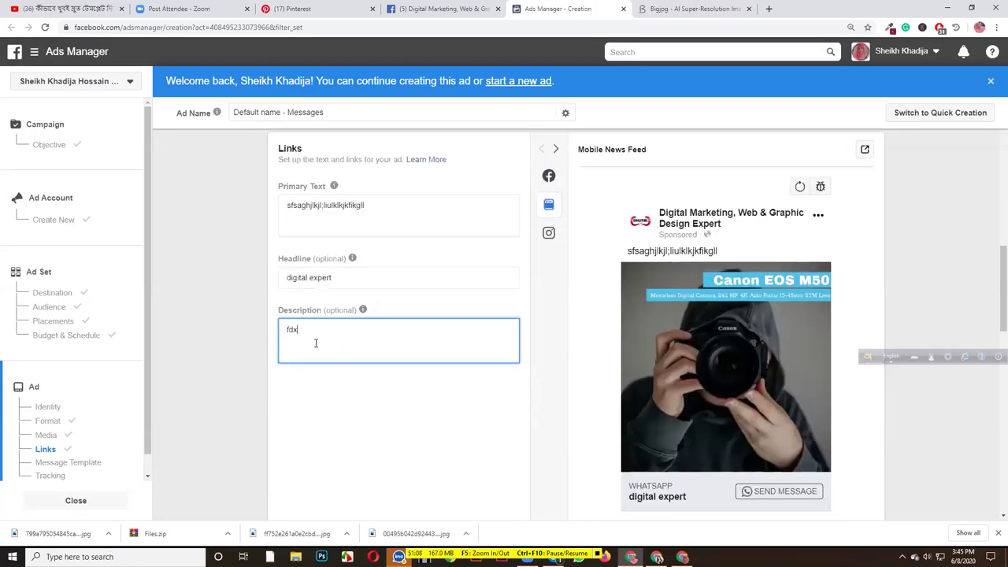
pyautogui.write('gftujyi7uyoiuyujtatgrhygfjhgkjhlkjgf')
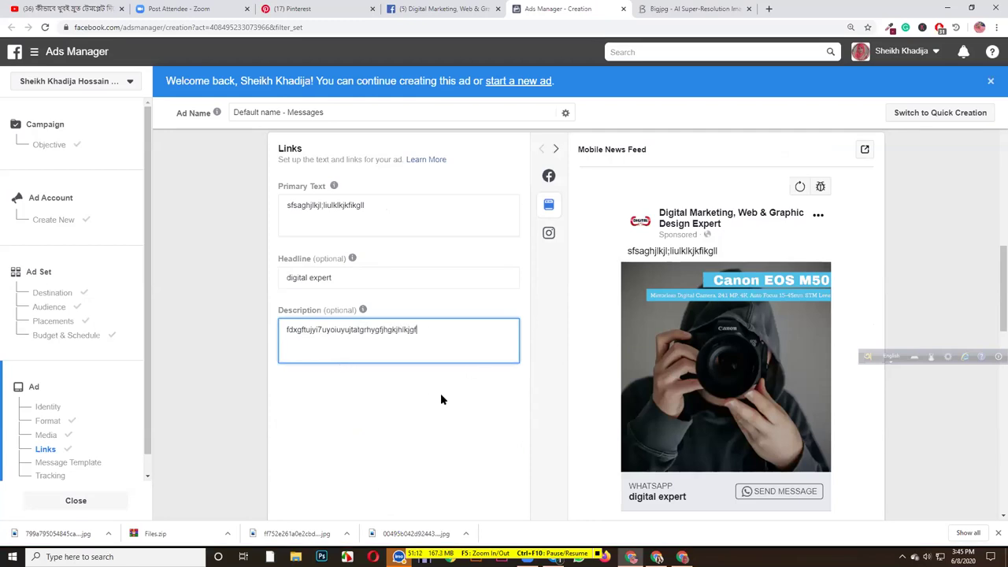
pyautogui.write('hyfdgthnjmhkjhlkjhlkjh')
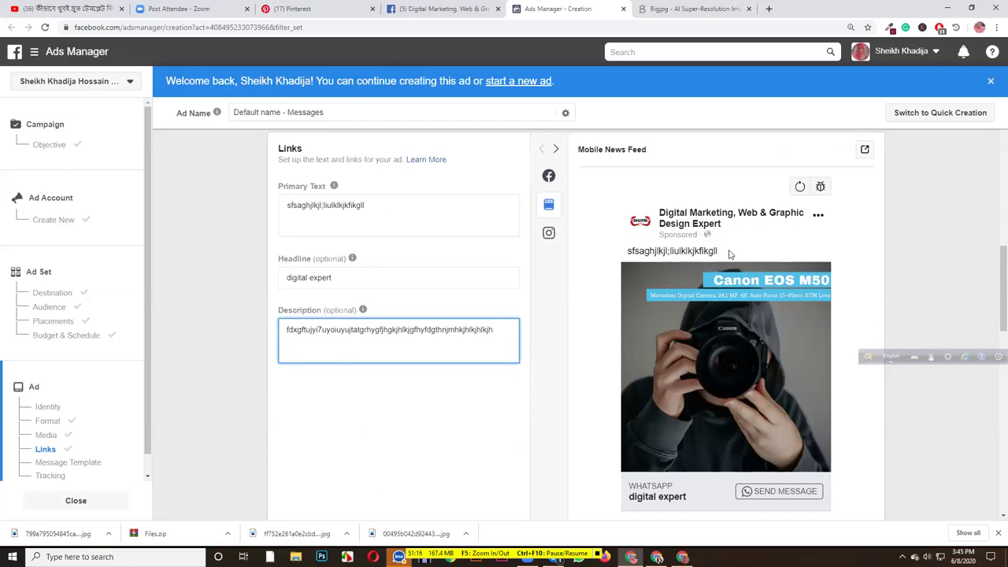
pyautogui.scroll(-2, 576, 416)
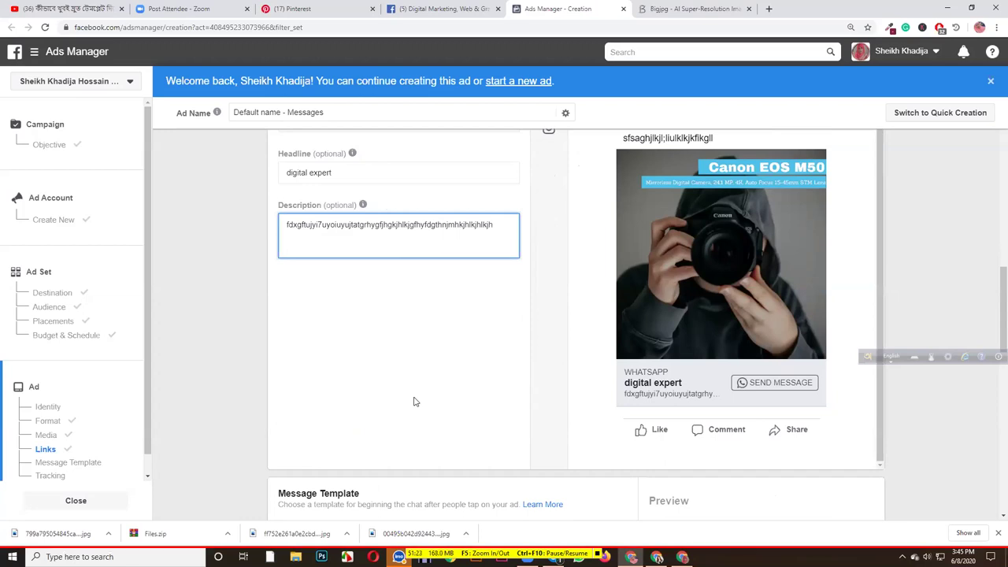
pyautogui.write('yjhnbvjhg')
pyautogui.scroll(-3, 439, 407)
pyautogui.scroll(-2, 444, 403)
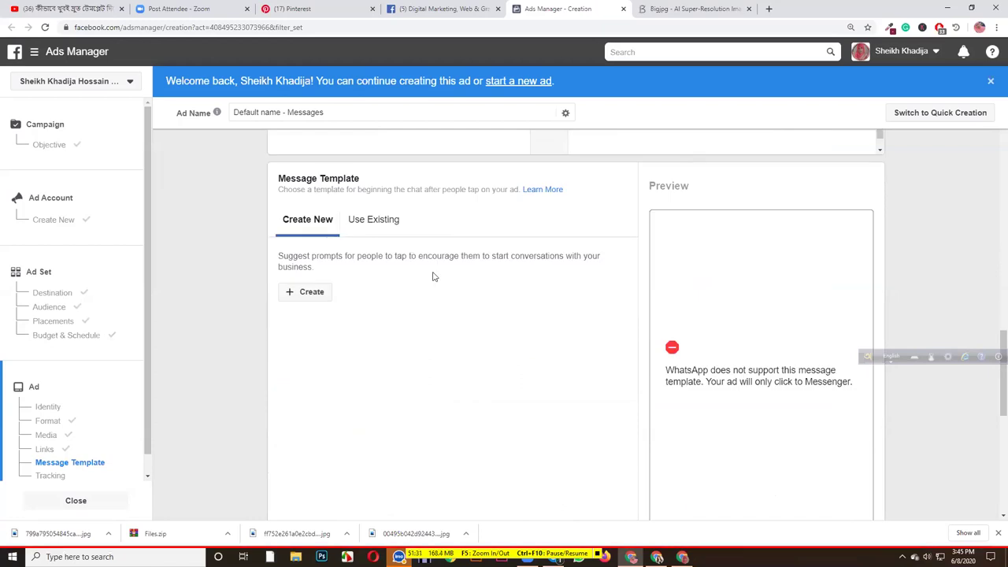
# Create the 'Welcome Message 06-08-20' WhatsApp template with greeting and three FAQs and save it.
pyautogui.scroll(-1, 432, 277)
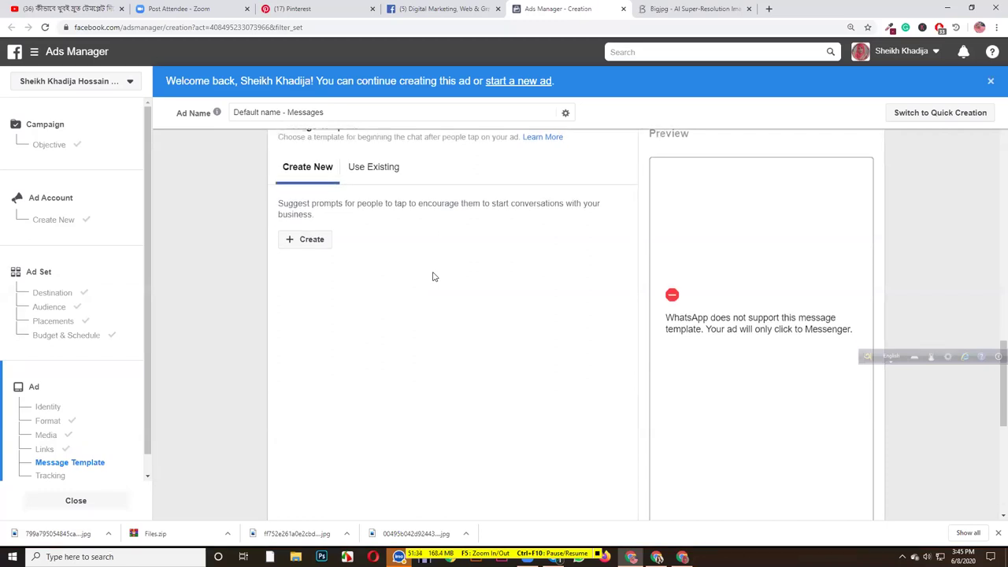
pyautogui.scroll(-1, 432, 276)
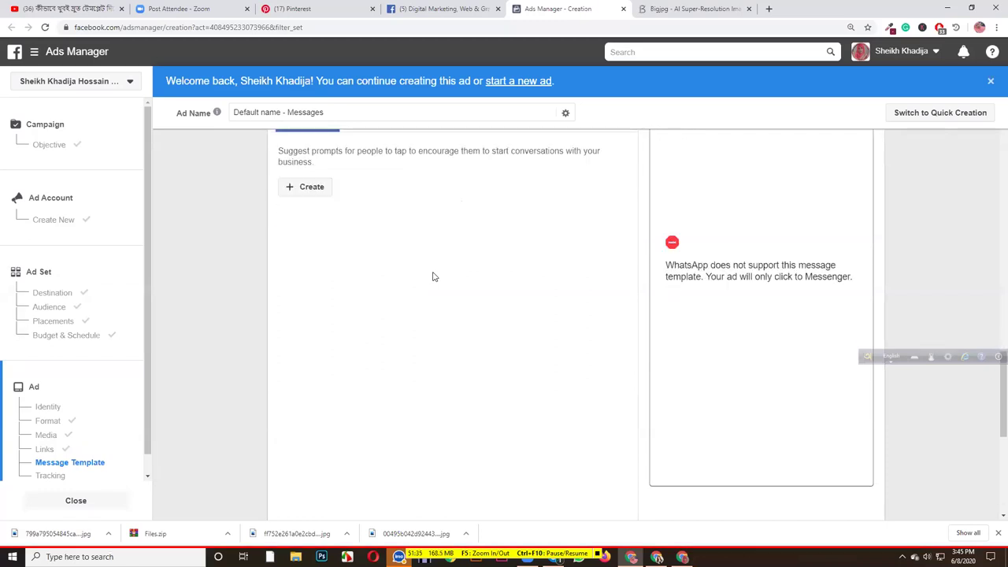
pyautogui.click(317, 191)
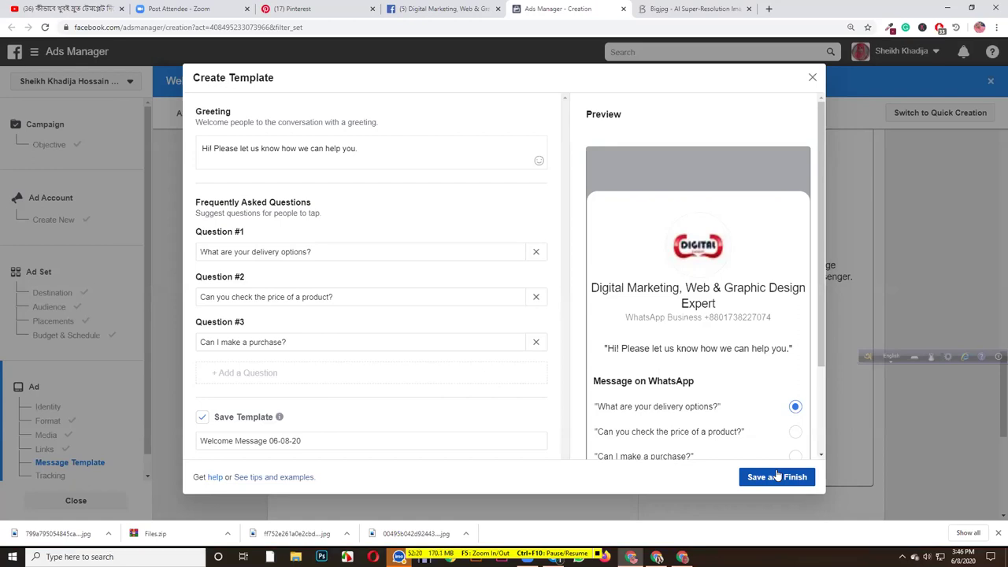
pyautogui.click(777, 476)
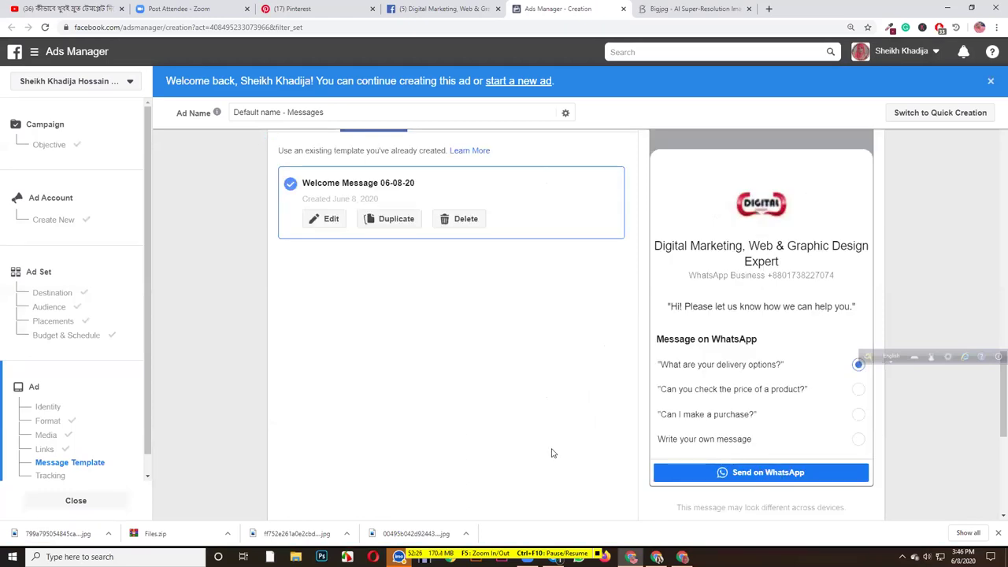
# Scroll down the ad page to the Tracking section's URL Parameters field.
pyautogui.scroll(-1, 552, 453)
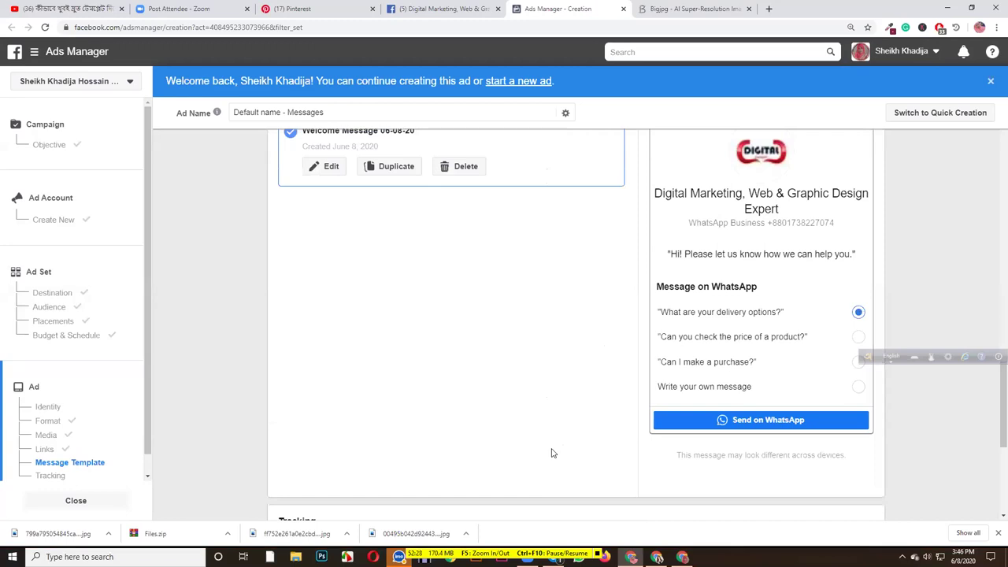
pyautogui.scroll(2, 552, 453)
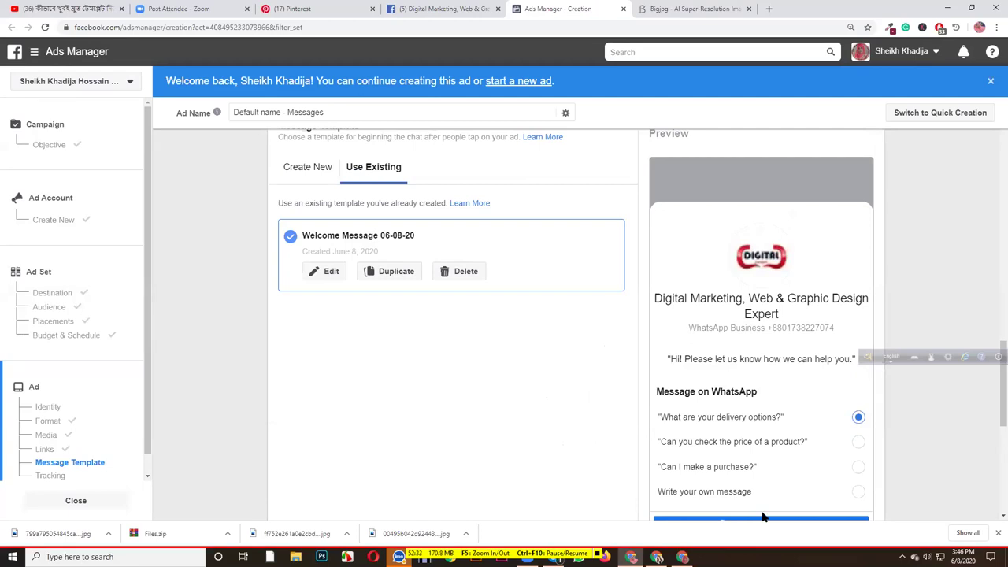
pyautogui.scroll(-2, 762, 515)
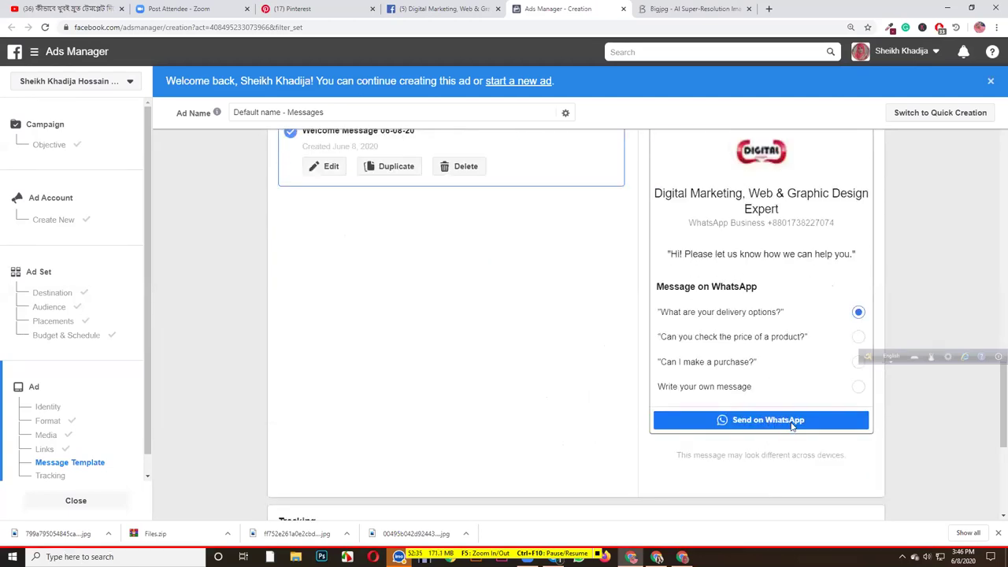
pyautogui.scroll(-2, 711, 445)
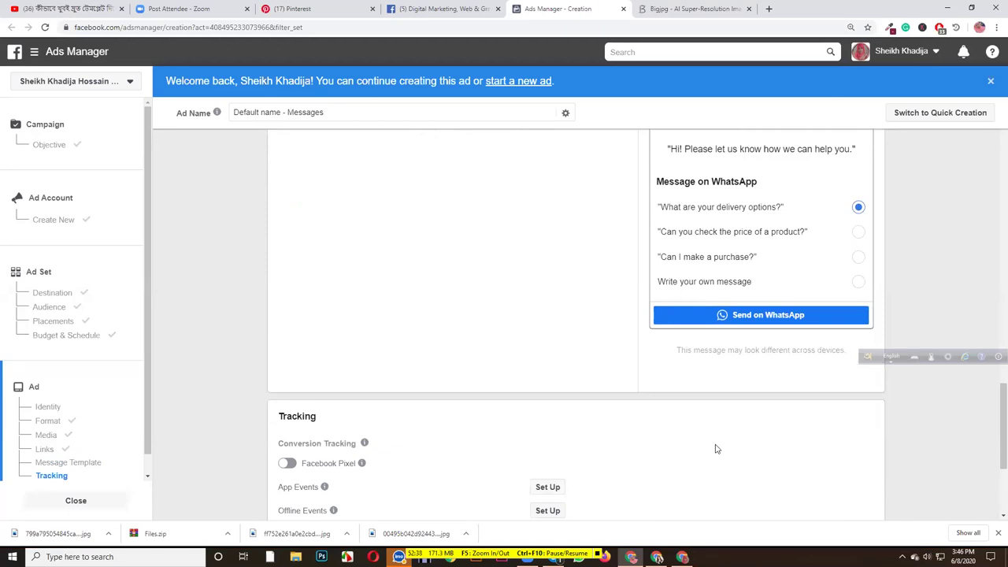
pyautogui.scroll(-2, 714, 449)
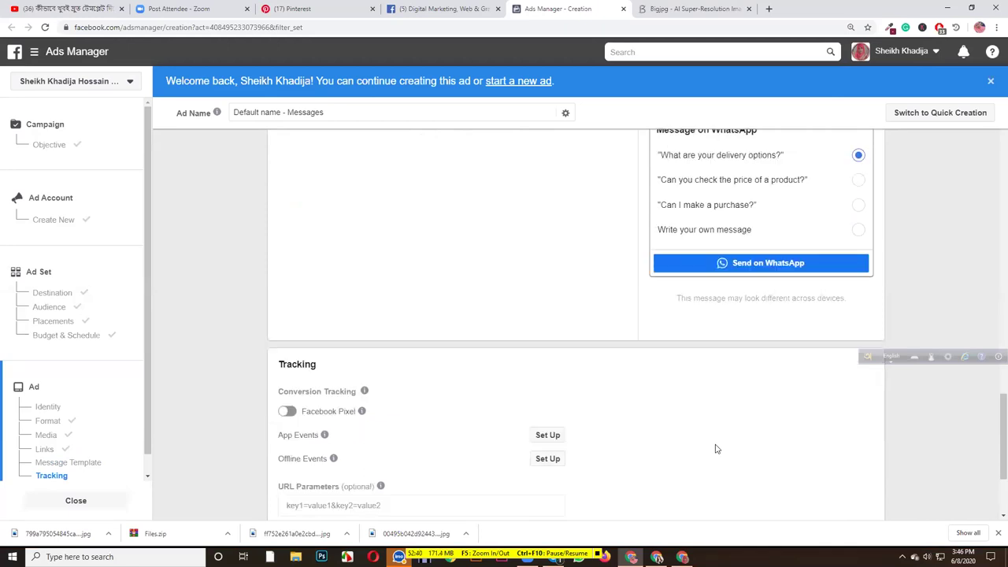
# Toggle Facebook Pixel tracking on and back off, then start App Events setup.
pyautogui.scroll(-2, 714, 448)
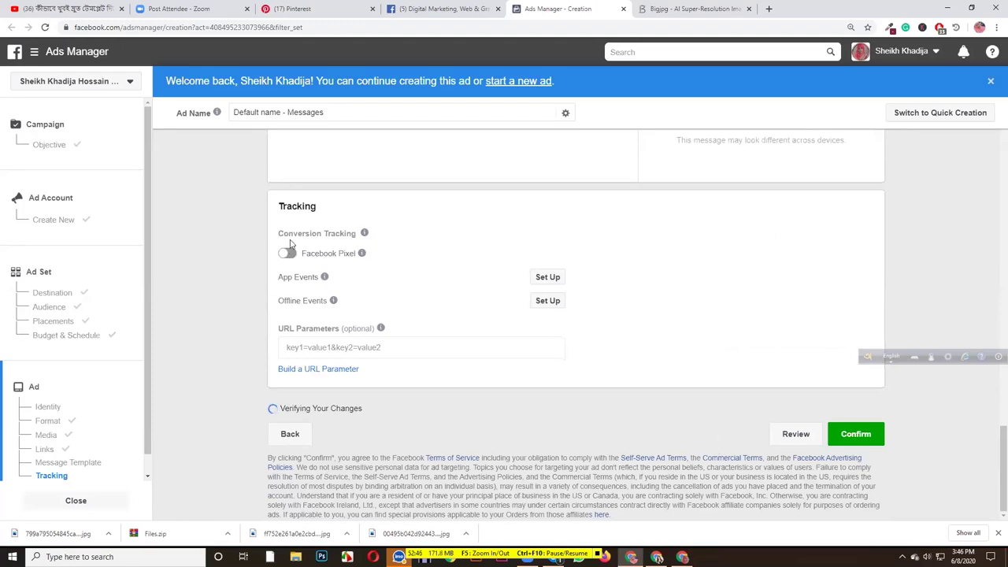
pyautogui.moveTo(278, 233)
pyautogui.moveTo(278, 233); pyautogui.dragTo(327, 244)
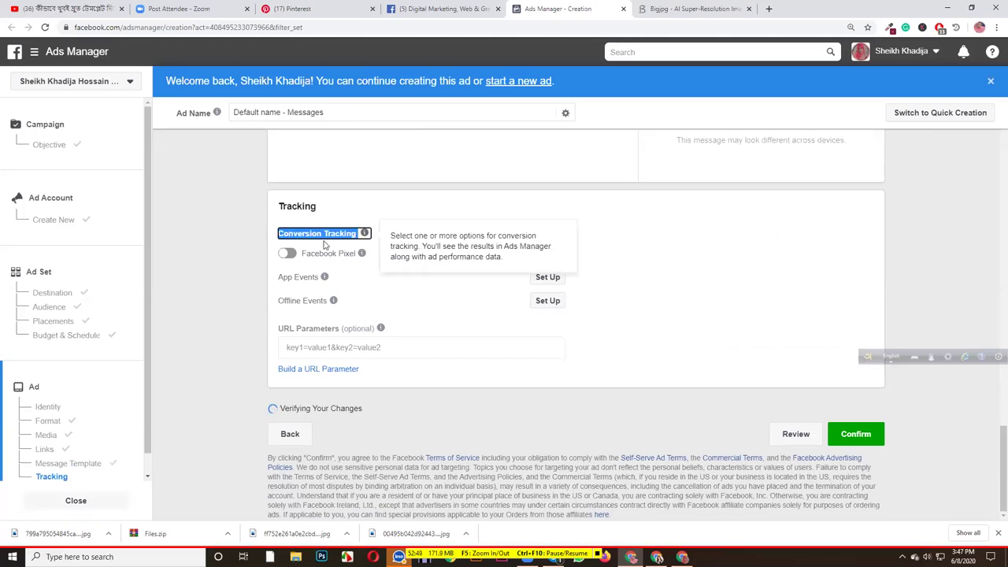
pyautogui.moveTo(361, 254)
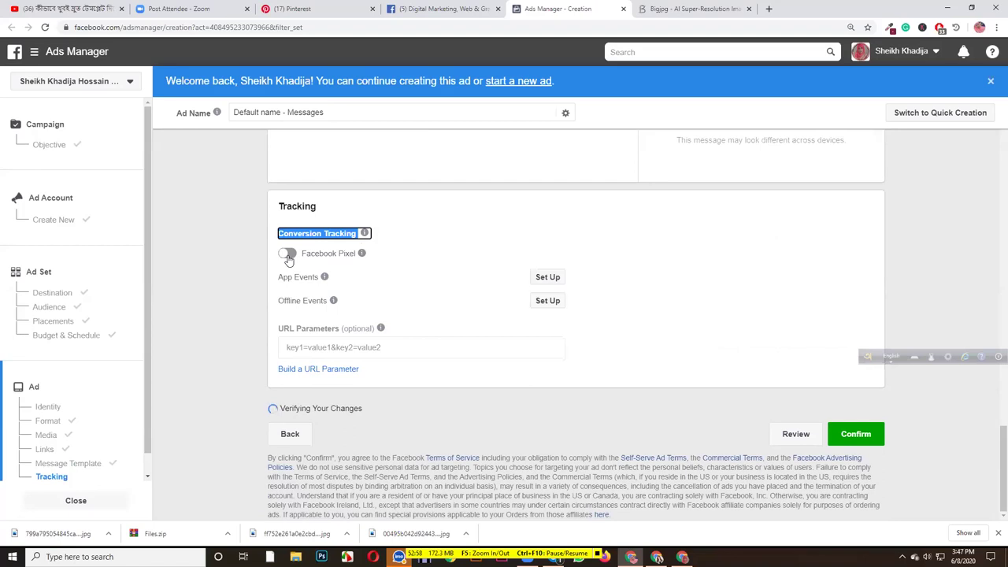
pyautogui.click(287, 254)
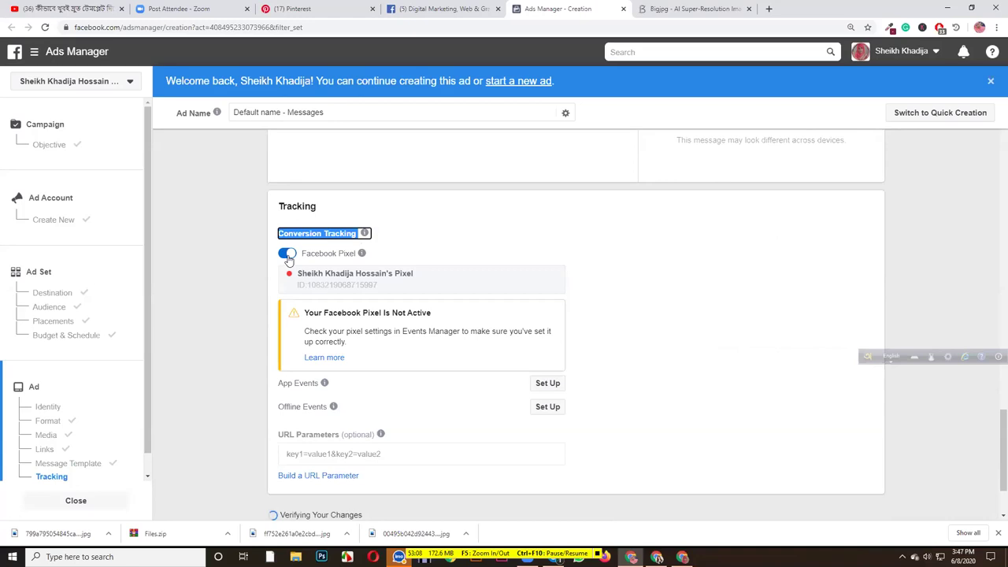
pyautogui.click(288, 255)
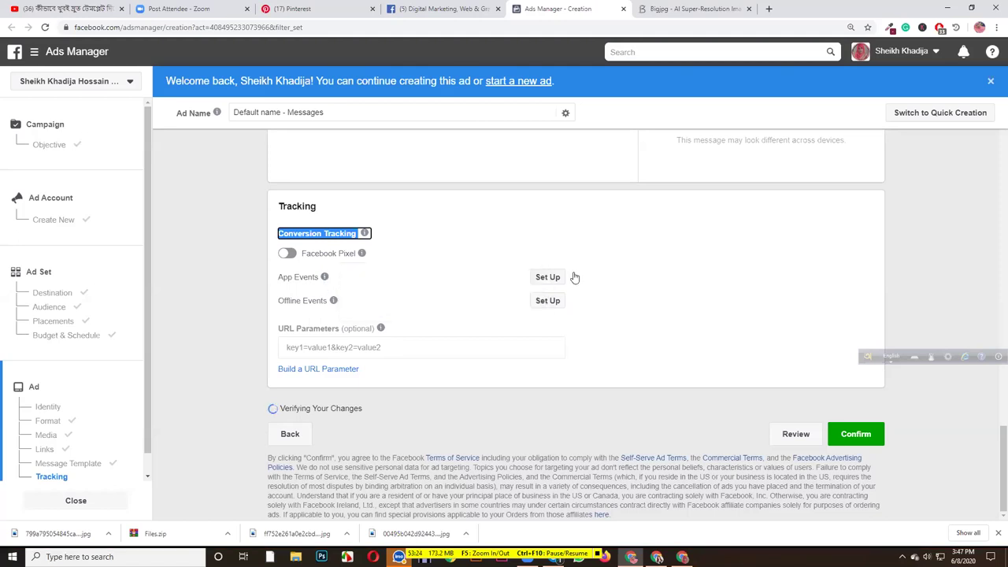
pyautogui.click(547, 277)
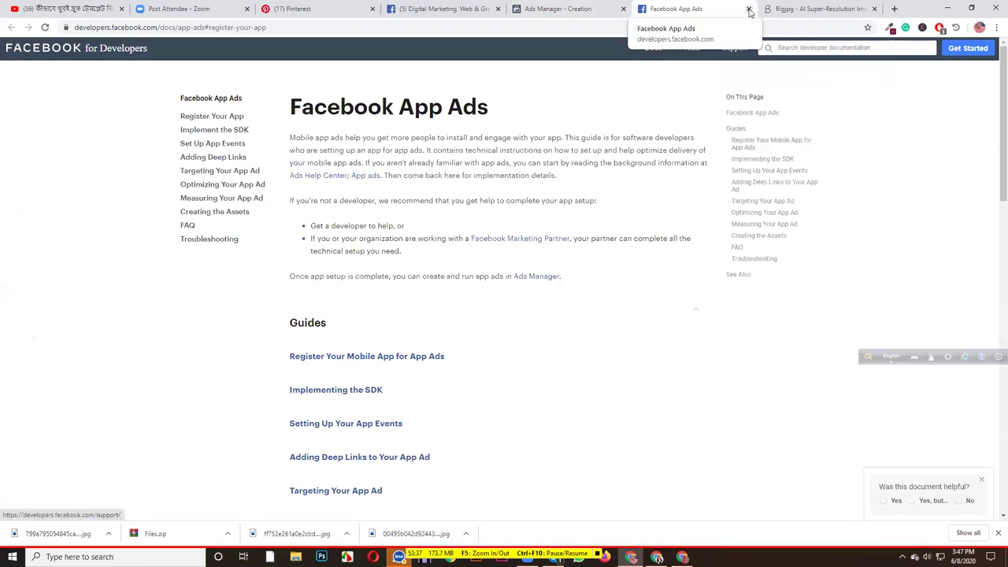
# Return from the Facebook App Ads guide to the Ads Manager creation tab.
pyautogui.click(593, 7)
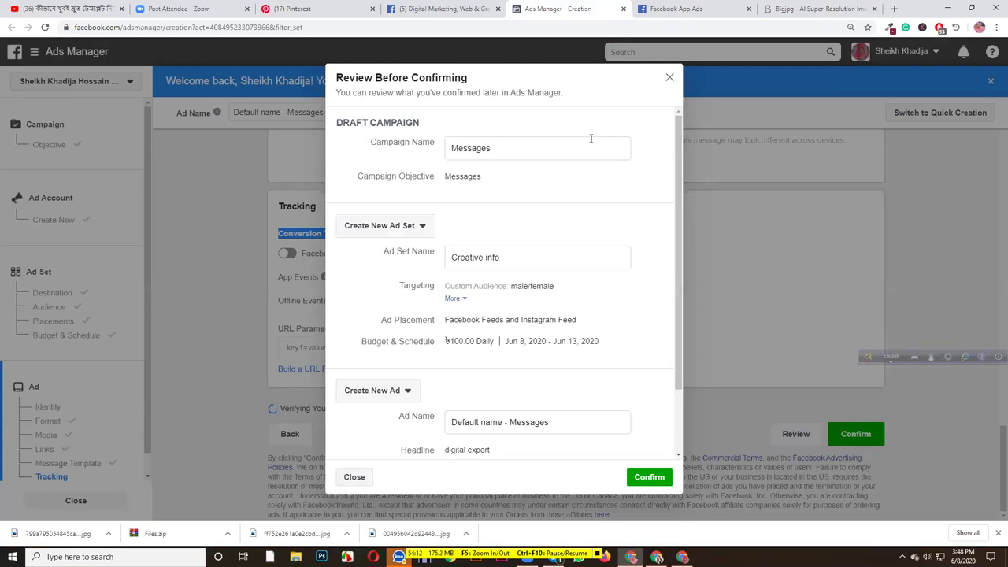
# Close the review summary, then open and close the URL parameter builder without adding parameters.
pyautogui.click(669, 76)
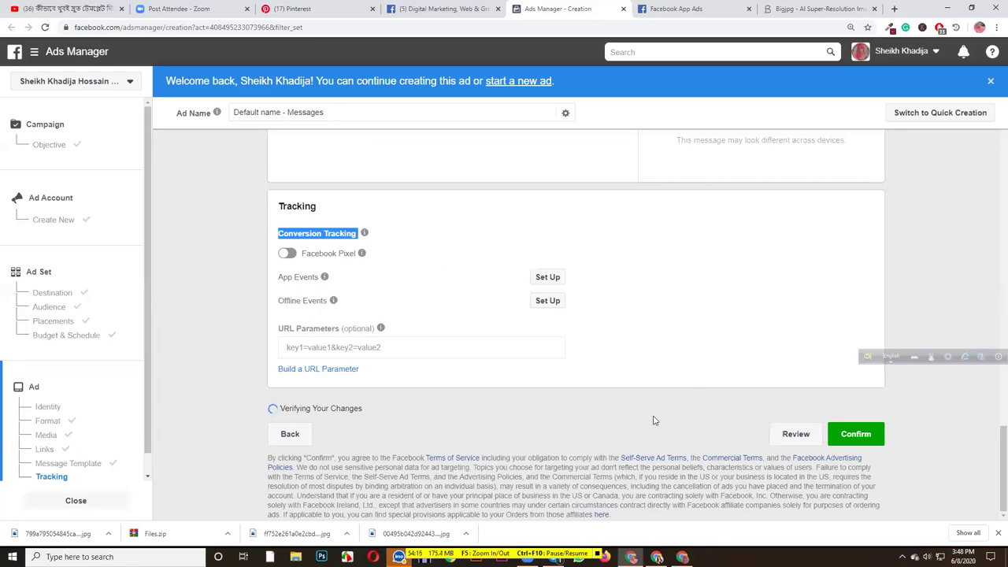
pyautogui.click(319, 370)
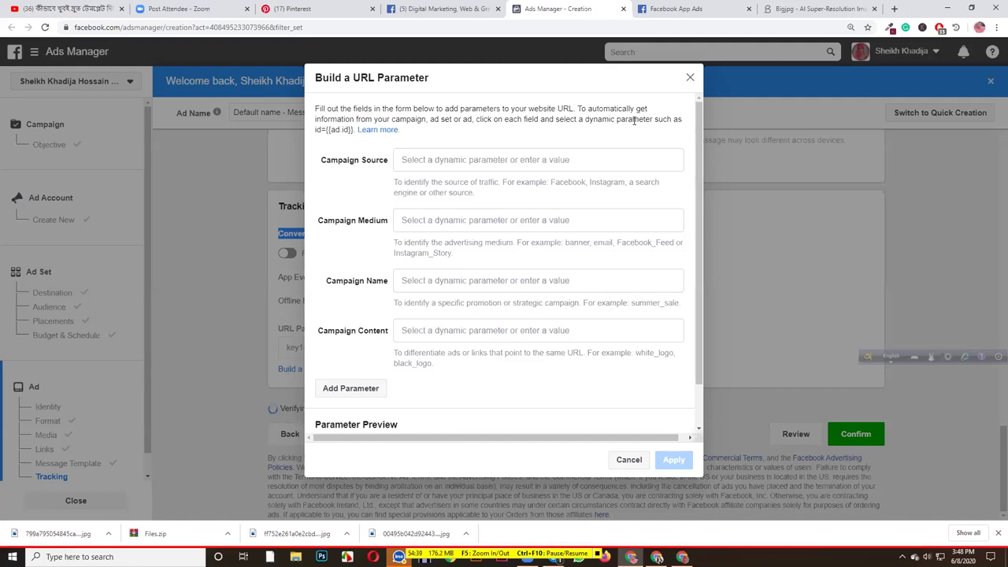
pyautogui.click(690, 78)
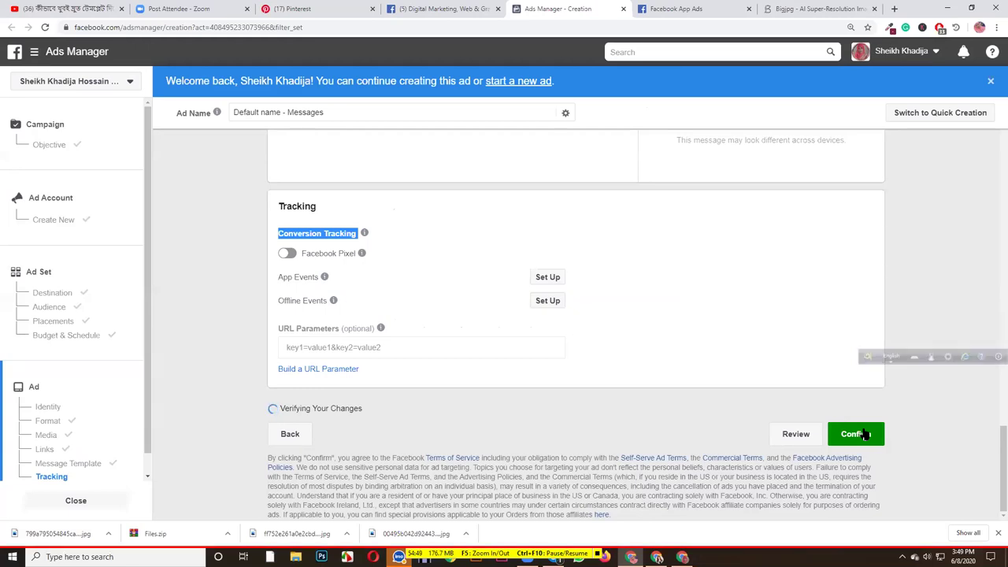
# Confirm the Messages ad, skip the business ID prompt, and cancel the payment card dialog.
pyautogui.click(864, 434)
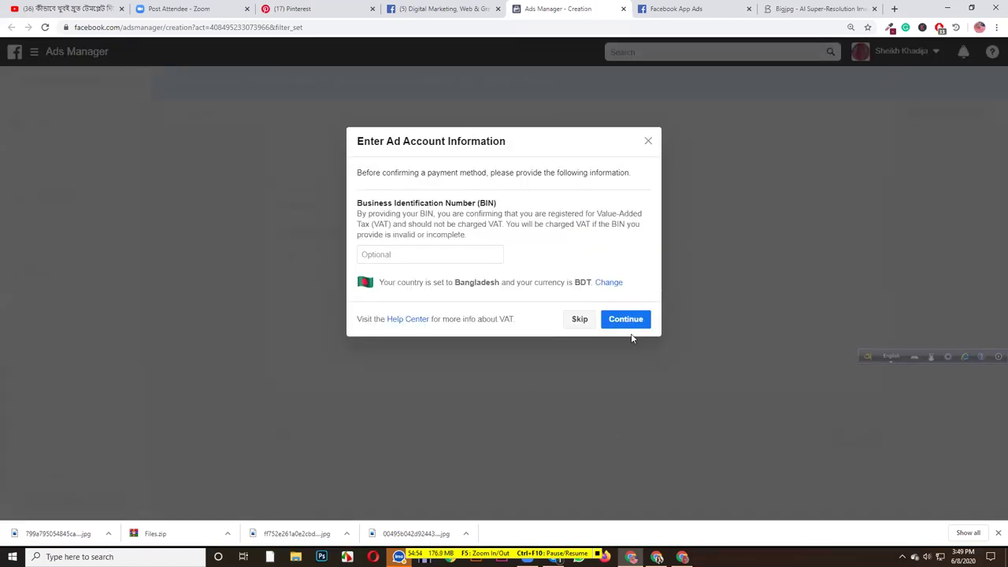
pyautogui.click(580, 320)
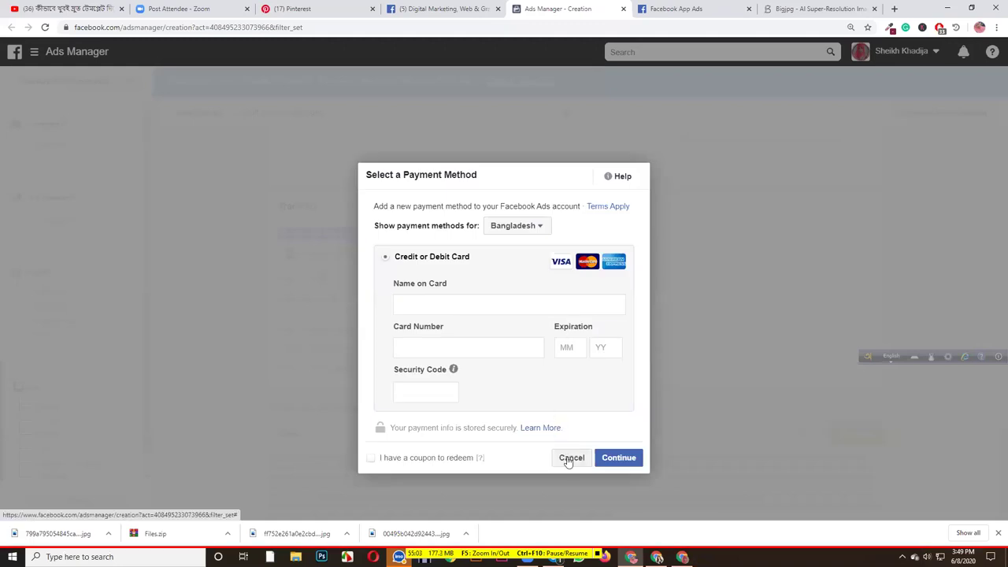
pyautogui.click(570, 458)
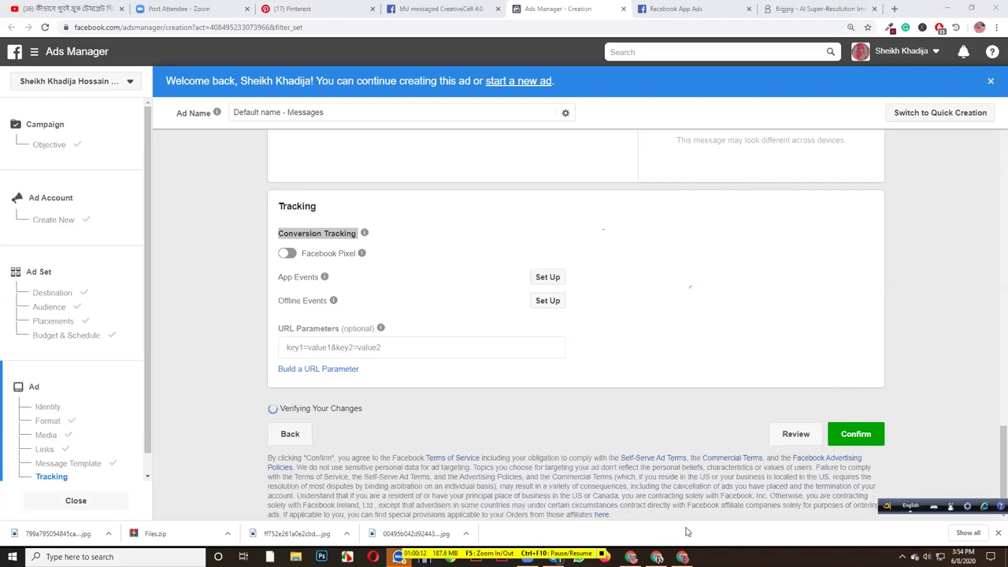
# Publish the Messages ad with Facebook Pixel off and URL Parameters left empty.
pyautogui.moveTo(551, 556)
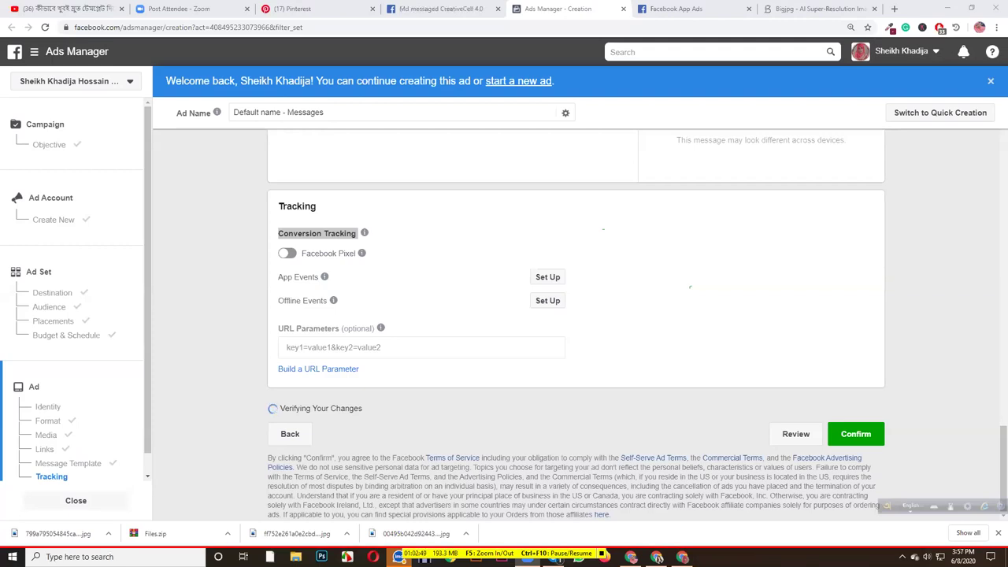
pyautogui.click(855, 438)
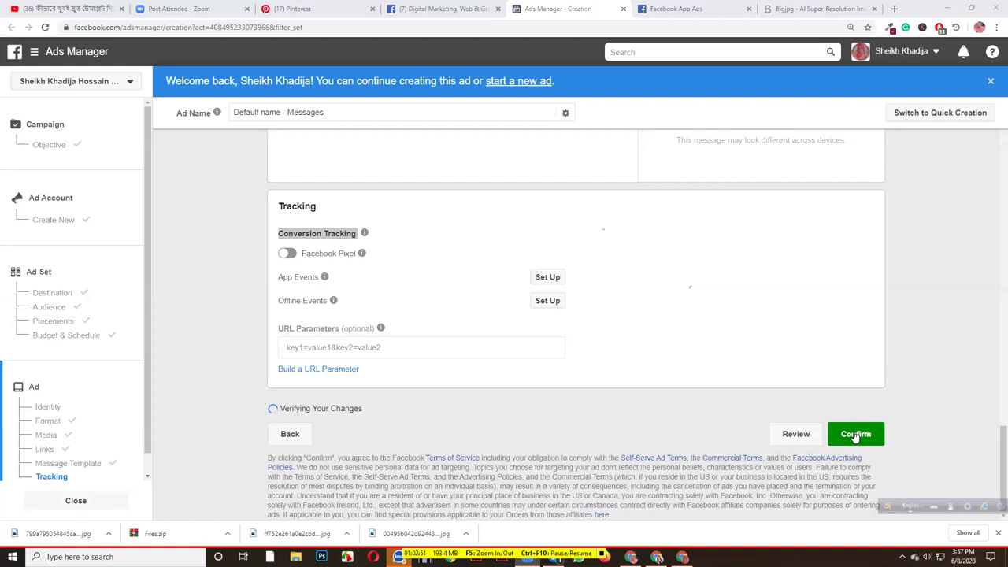